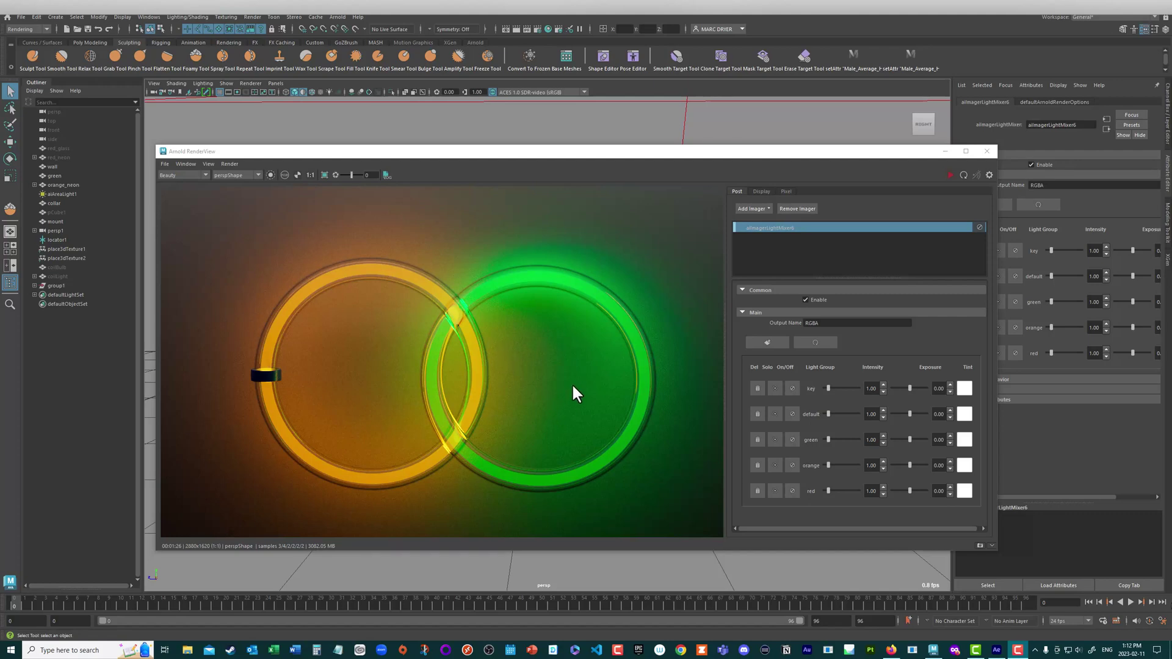
# Switch to After Effects and show the orange and green light layers in two_rings, raising the orange layer's opacity to 100%
pyautogui.click(479, 164)
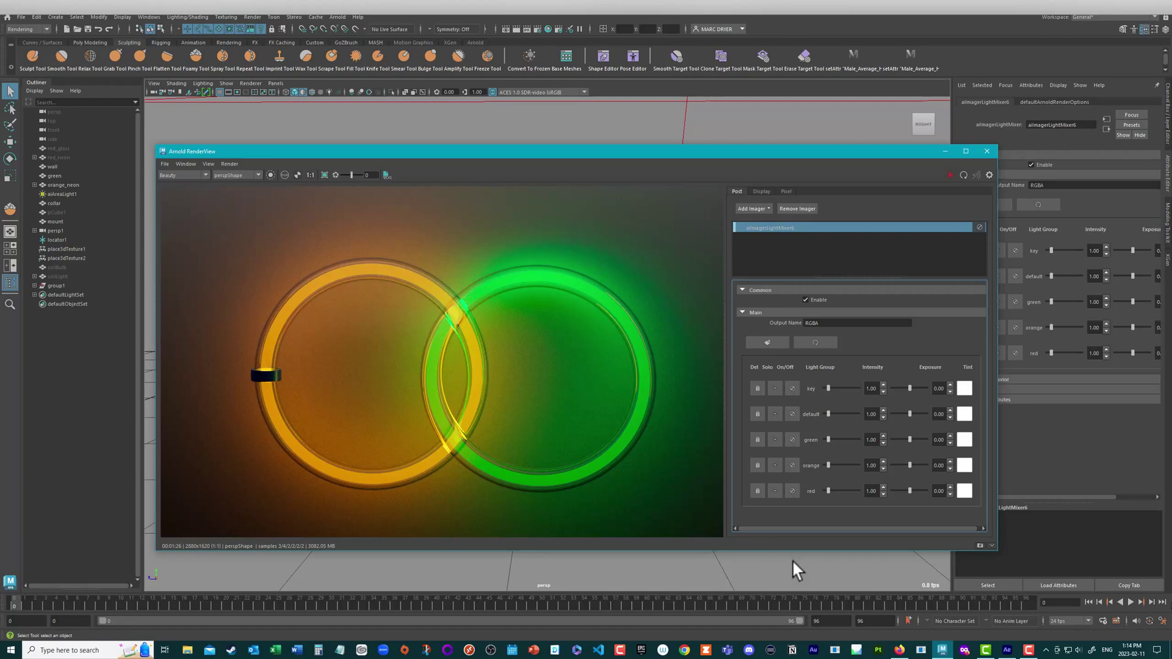
pyautogui.click(1007, 650)
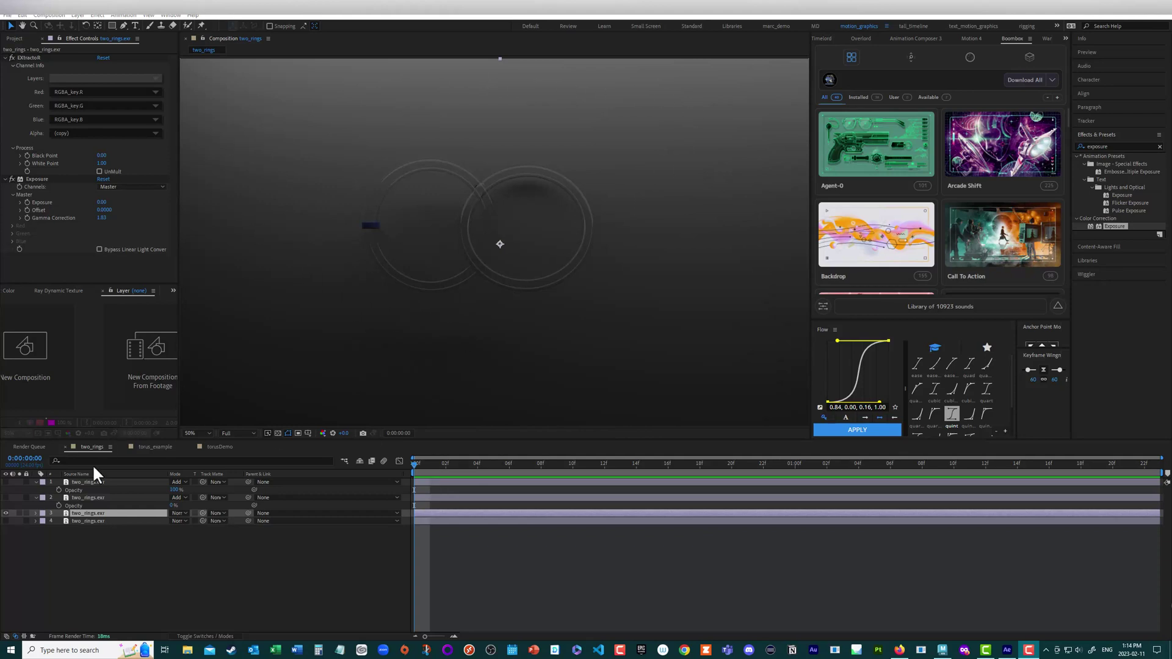
pyautogui.click(5, 499)
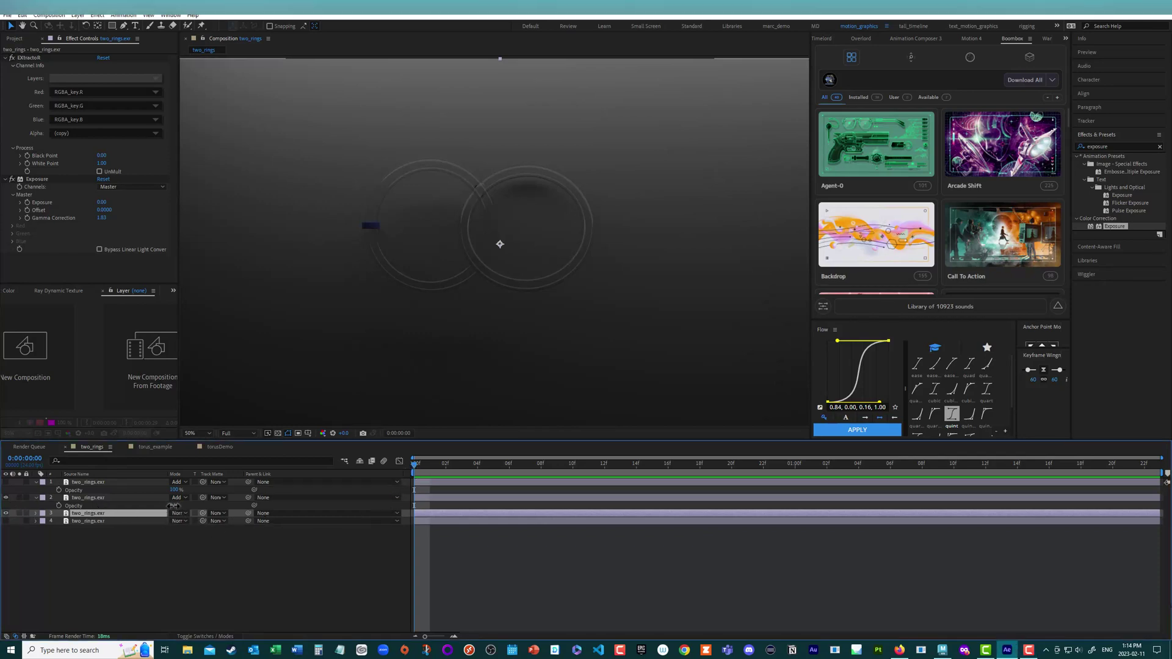
pyautogui.moveTo(172, 506); pyautogui.dragTo(308, 513)
pyautogui.click(6, 482)
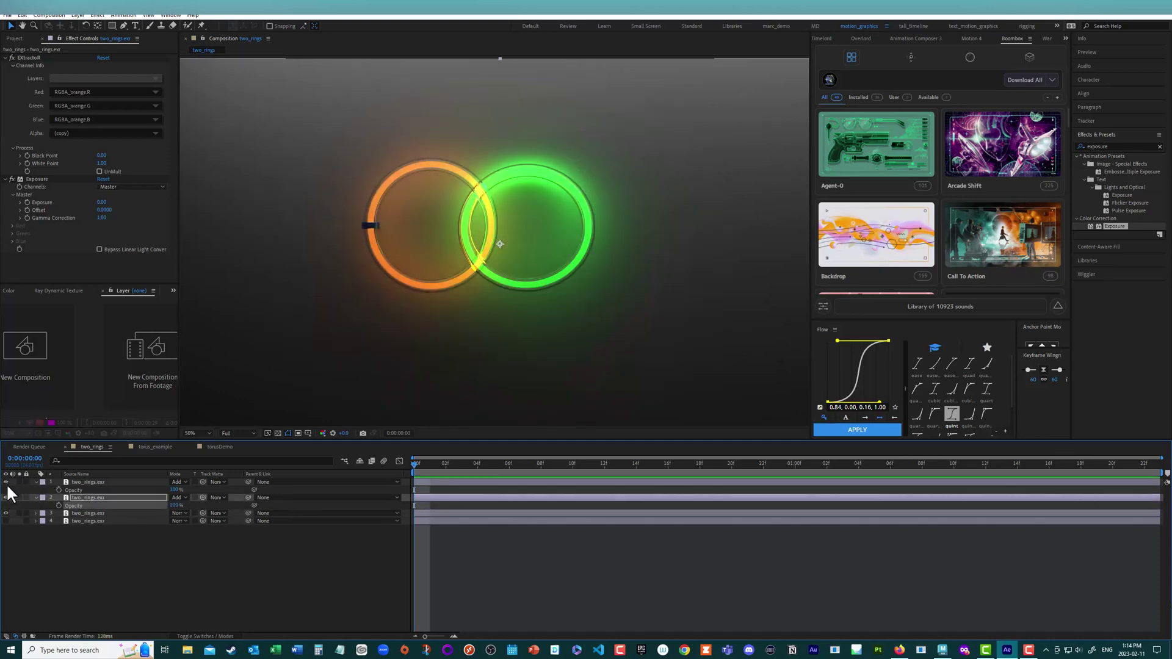
# Scrub the opacity of the orange and green light layers to preview how each neon ring's glow responds
pyautogui.scroll(4, 414, 261)
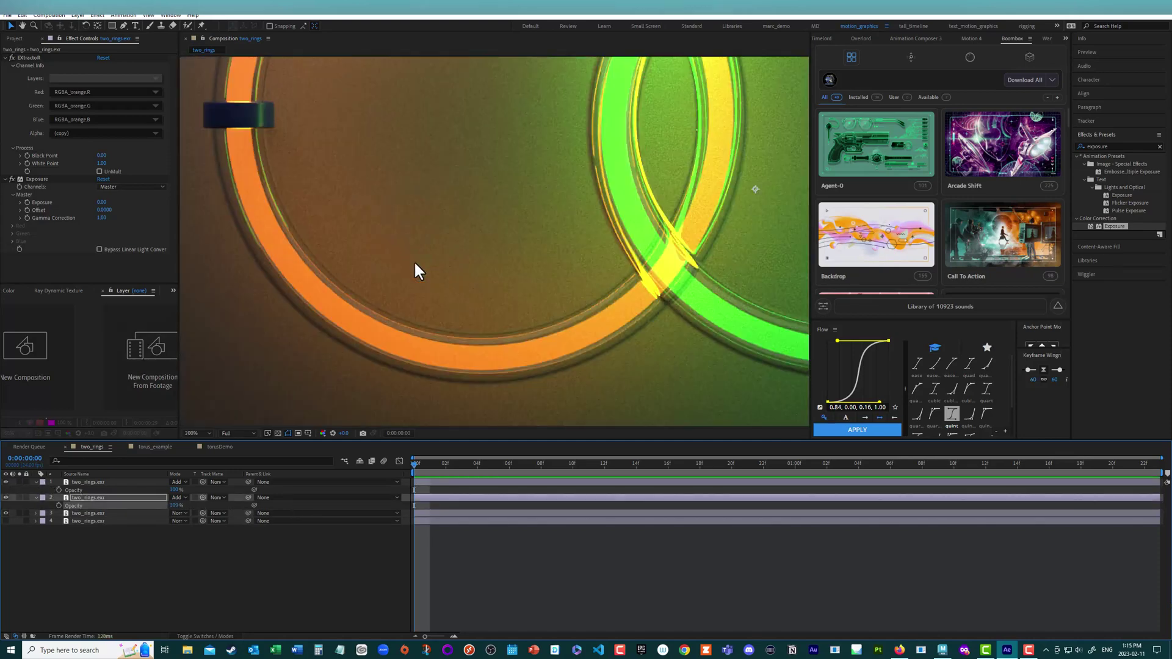
pyautogui.scroll(-2, 414, 261)
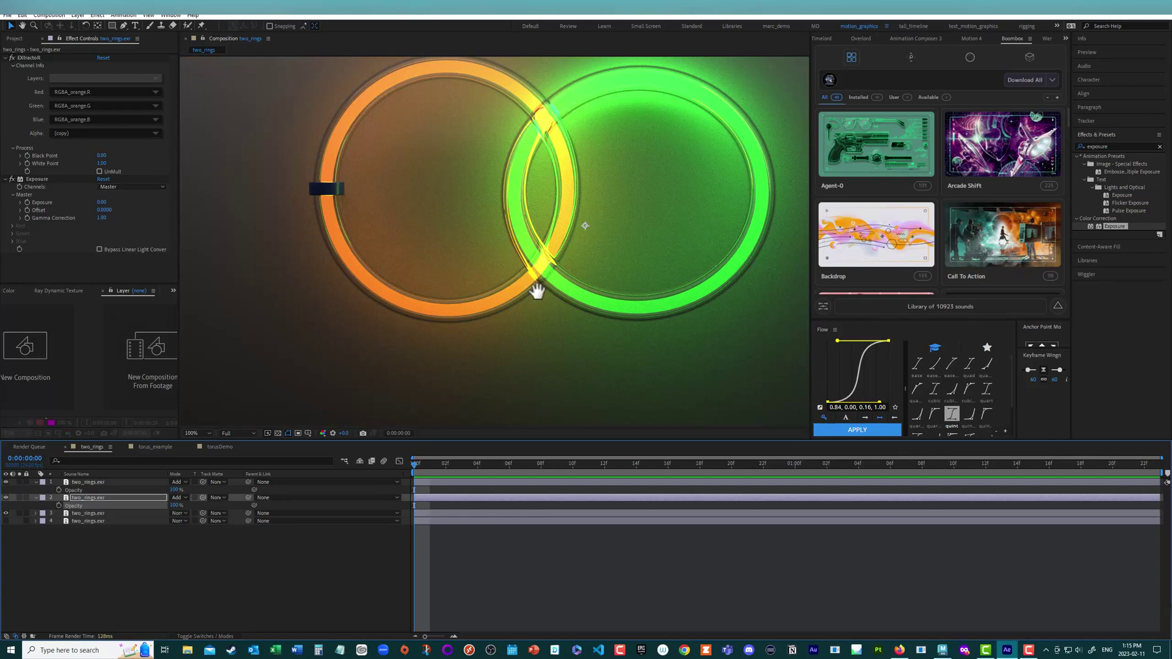
pyautogui.moveTo(544, 291); pyautogui.dragTo(507, 345, button='middle')
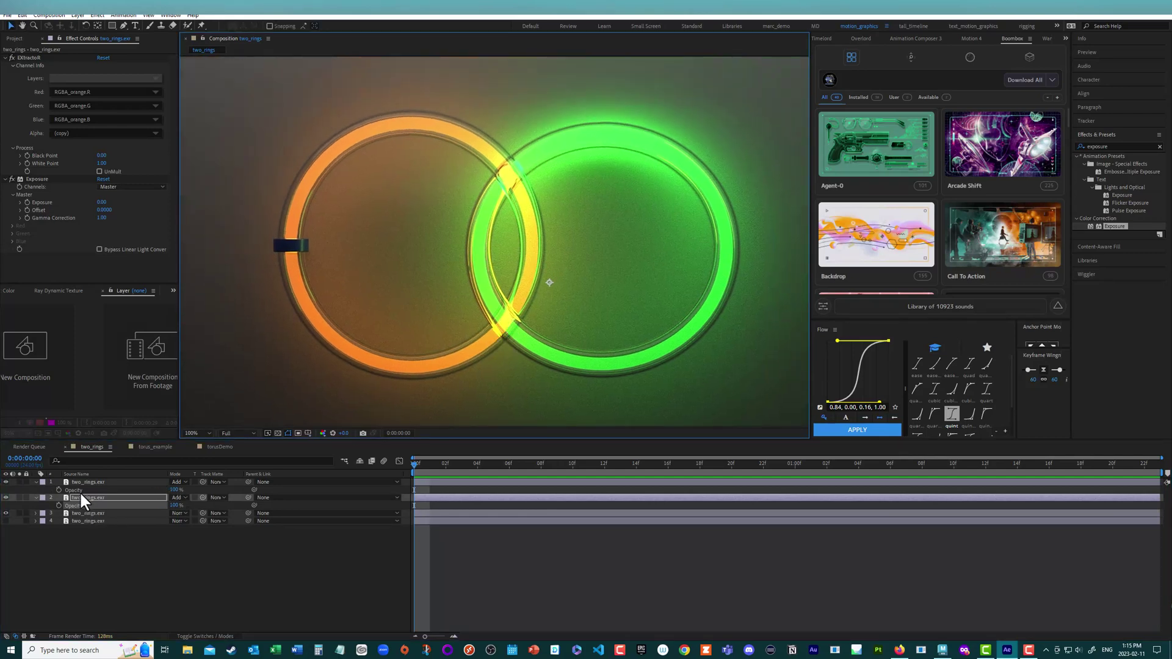
pyautogui.moveTo(174, 492); pyautogui.dragTo(224, 506)
pyautogui.hotkey('ctrl', 'Up')
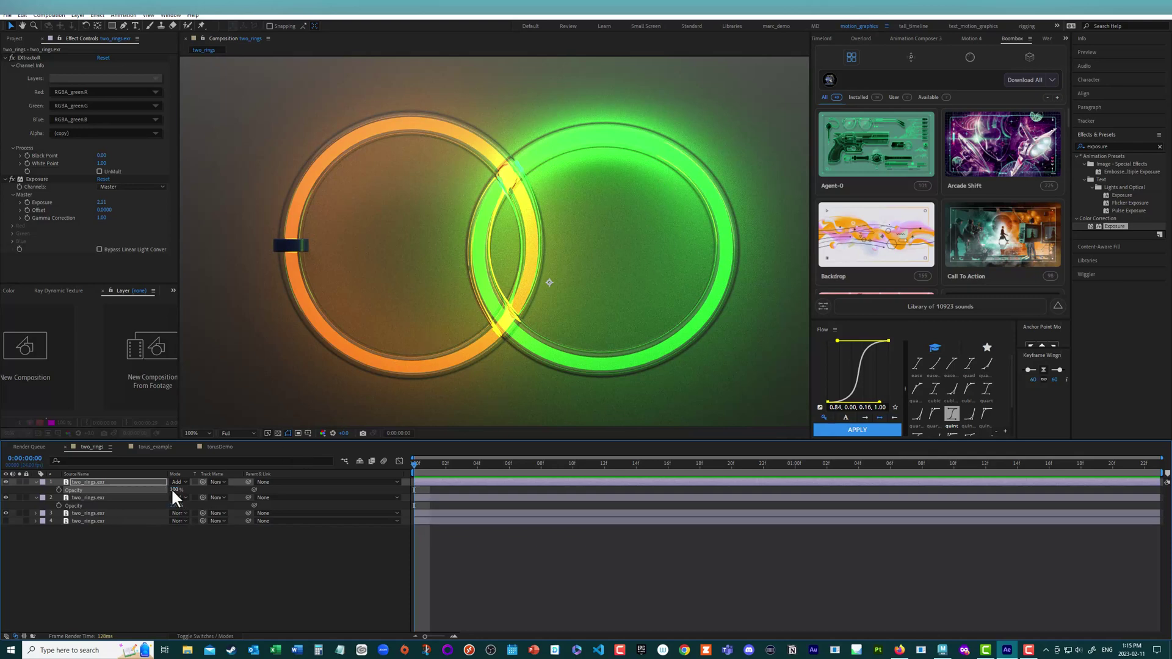
pyautogui.moveTo(174, 489); pyautogui.dragTo(235, 496)
# Switch to Maya, minimize the Arnold RenderView, and examine the wall's aiStandardSurface material and its specular weight
pyautogui.click(941, 650)
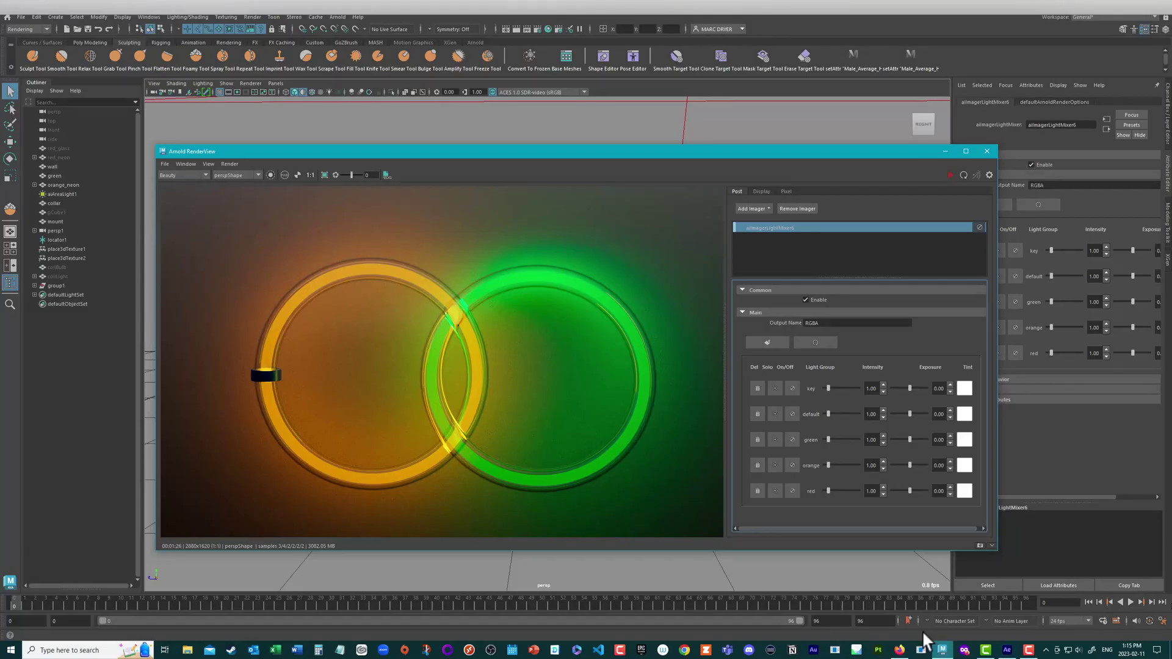
pyautogui.click(946, 151)
pyautogui.keyDown('alt'); pyautogui.moveTo(699, 352); pyautogui.dragTo(515, 335, button='middle'); pyautogui.keyUp('alt')
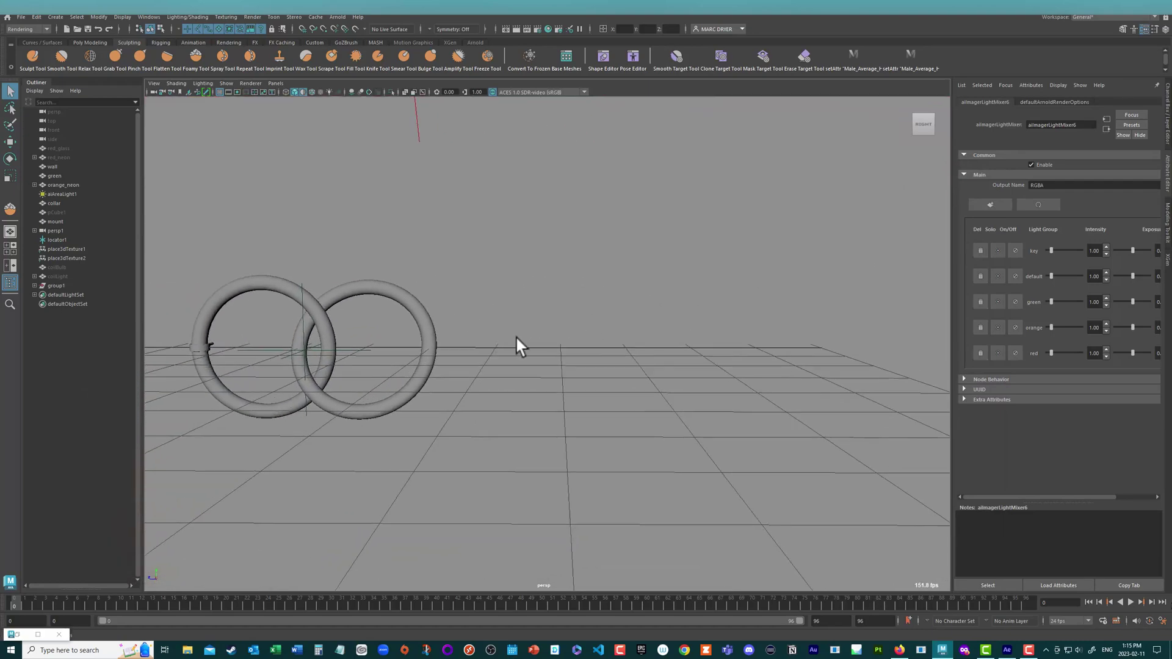
pyautogui.keyDown('alt'); pyautogui.moveTo(592, 340); pyautogui.dragTo(475, 309, button='right'); pyautogui.keyUp('alt')
pyautogui.keyDown('alt'); pyautogui.moveTo(476, 310); pyautogui.dragTo(659, 335); pyautogui.keyUp('alt')
pyautogui.click(819, 374)
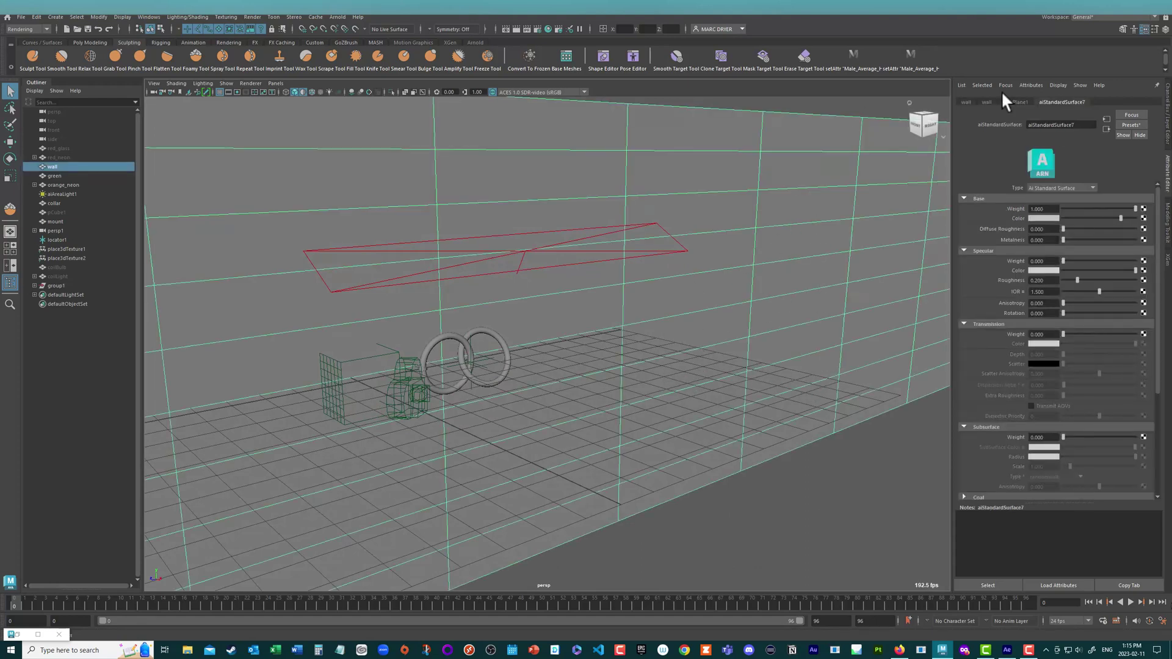
pyautogui.moveTo(1081, 121); pyautogui.dragTo(1010, 124)
pyautogui.moveTo(1045, 262); pyautogui.dragTo(989, 253)
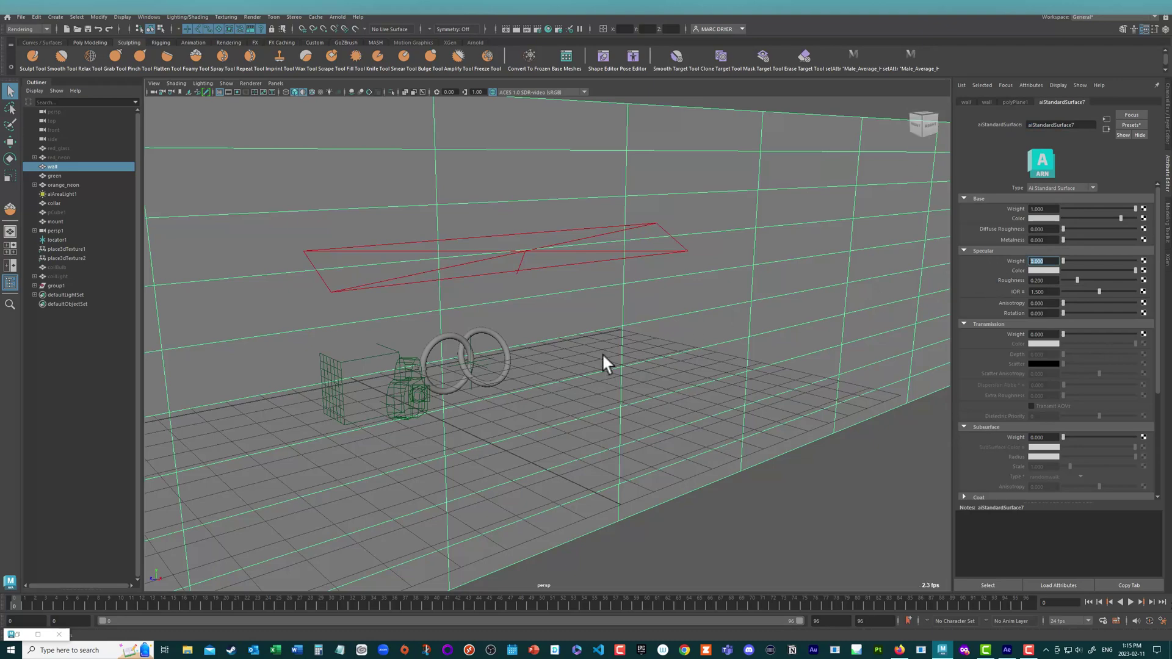
# Examine the area light above the rings and toggle its key light group's solo in the Arnold RenderView
pyautogui.click(563, 243)
pyautogui.keyDown('alt'); pyautogui.moveTo(599, 264); pyautogui.dragTo(400, 251, button='right'); pyautogui.keyUp('alt')
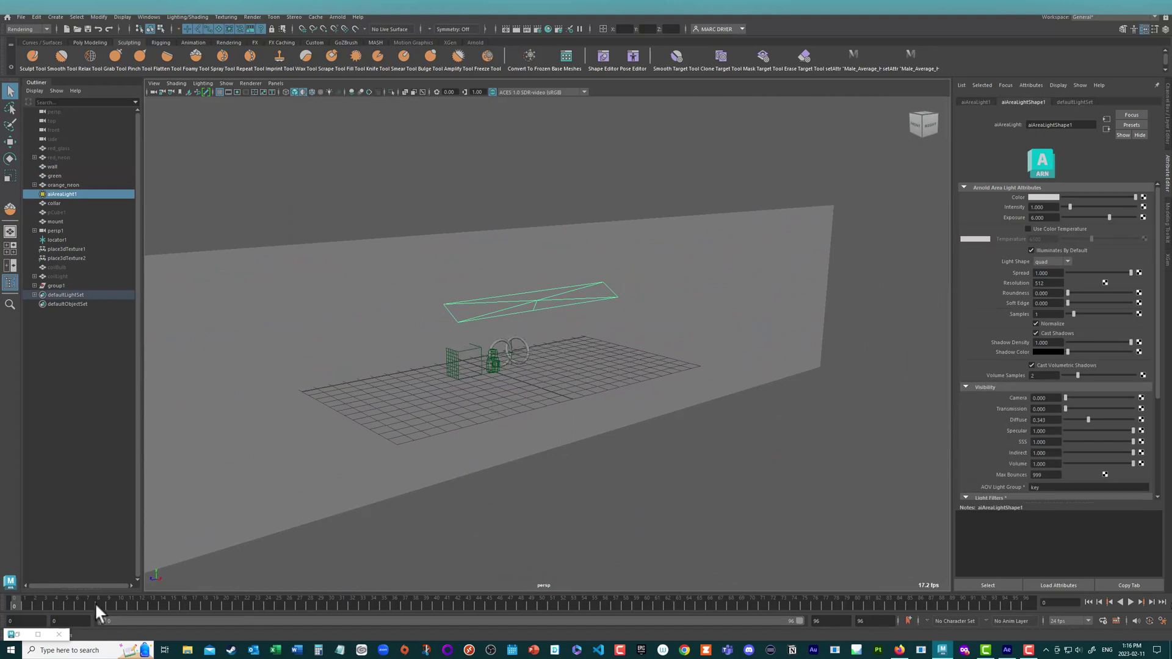
pyautogui.click(37, 635)
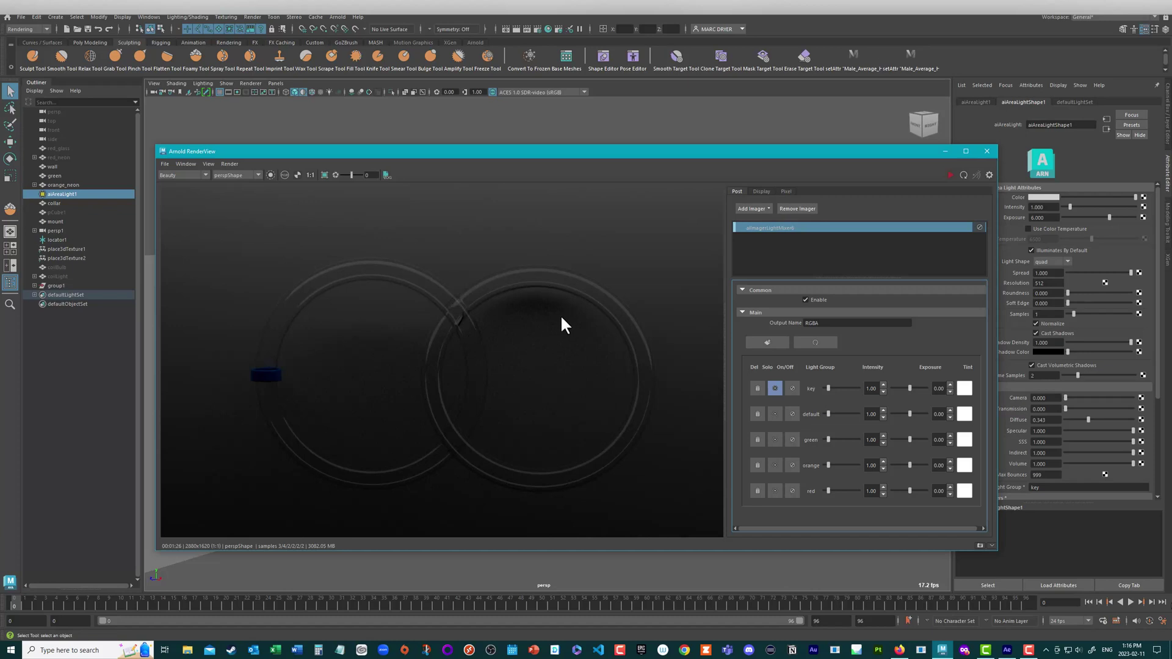
pyautogui.click(775, 389)
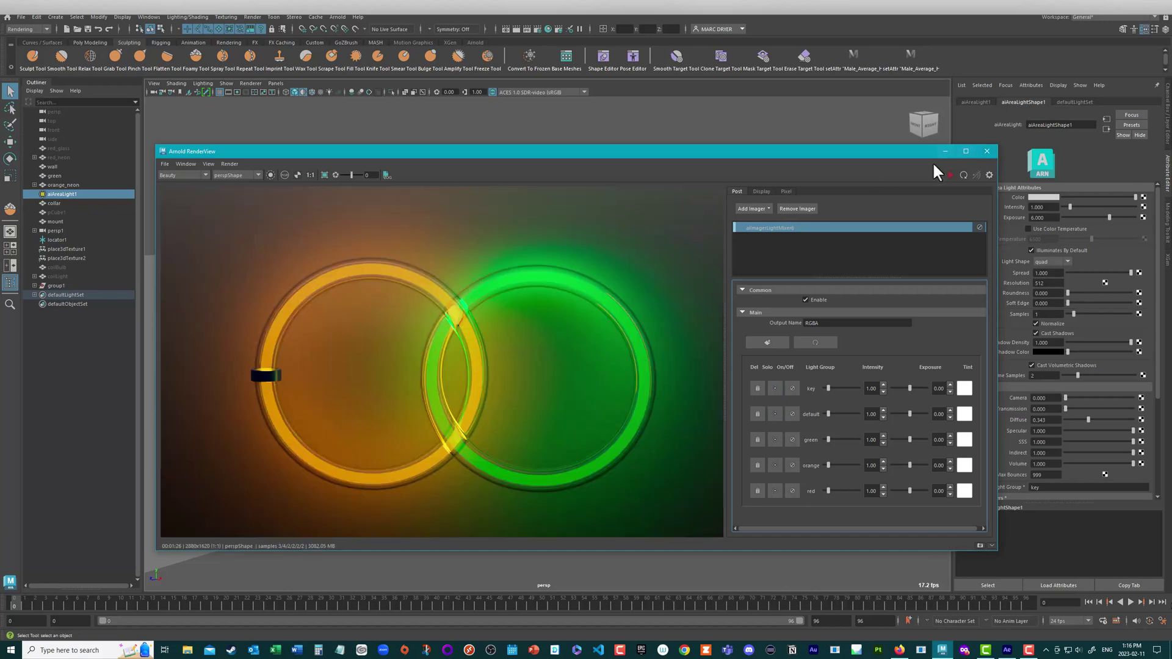
pyautogui.click(944, 151)
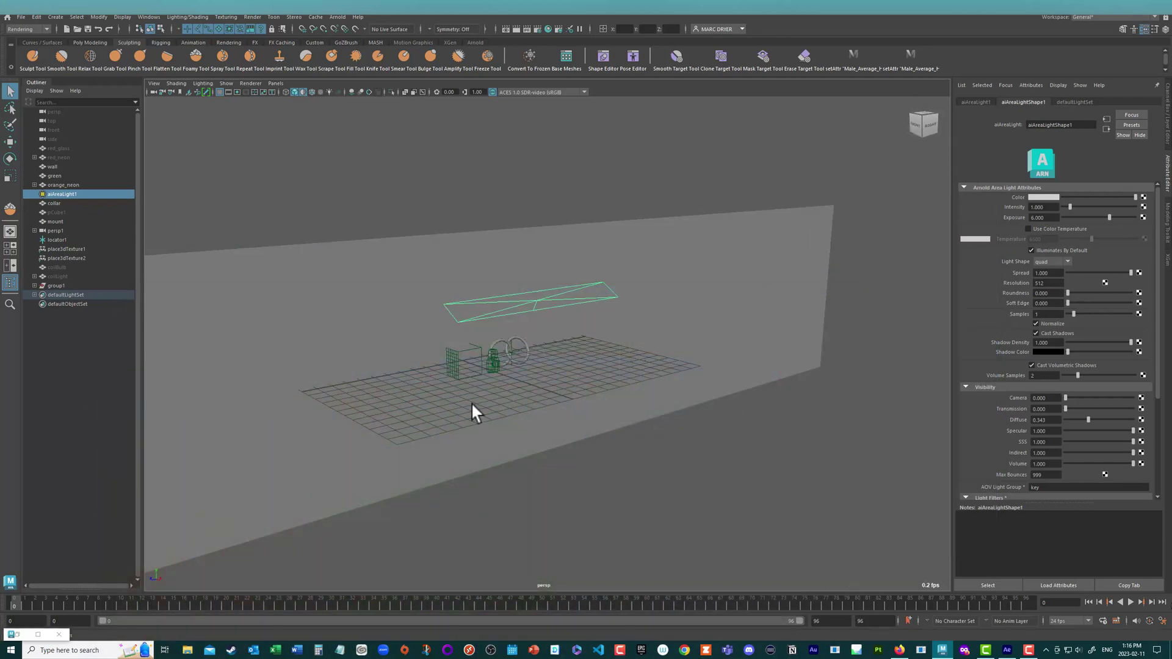
# Create a polygon torus in the scene with the two rings
pyautogui.keyDown('alt'); pyautogui.moveTo(535, 365); pyautogui.dragTo(502, 349); pyautogui.keyUp('alt')
pyautogui.scroll(10, 431, 348)
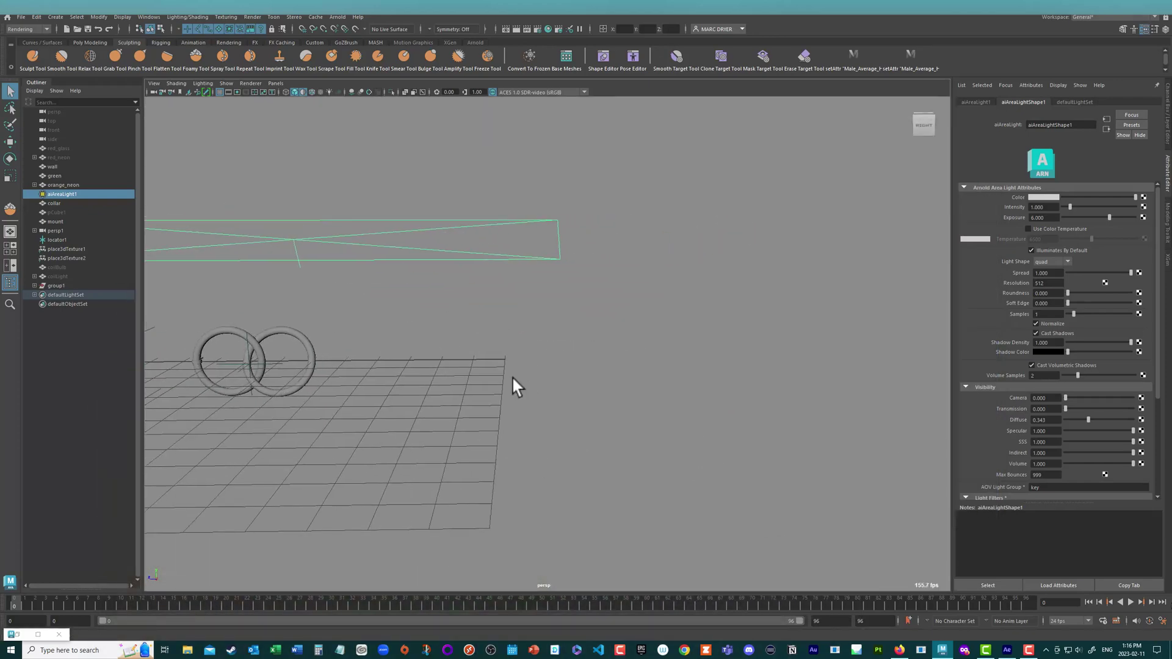
pyautogui.keyDown('alt'); pyautogui.moveTo(462, 368); pyautogui.dragTo(562, 346, button='middle'); pyautogui.keyUp('alt')
pyautogui.keyDown('alt'); pyautogui.moveTo(404, 359); pyautogui.dragTo(499, 376, button='right'); pyautogui.keyUp('alt')
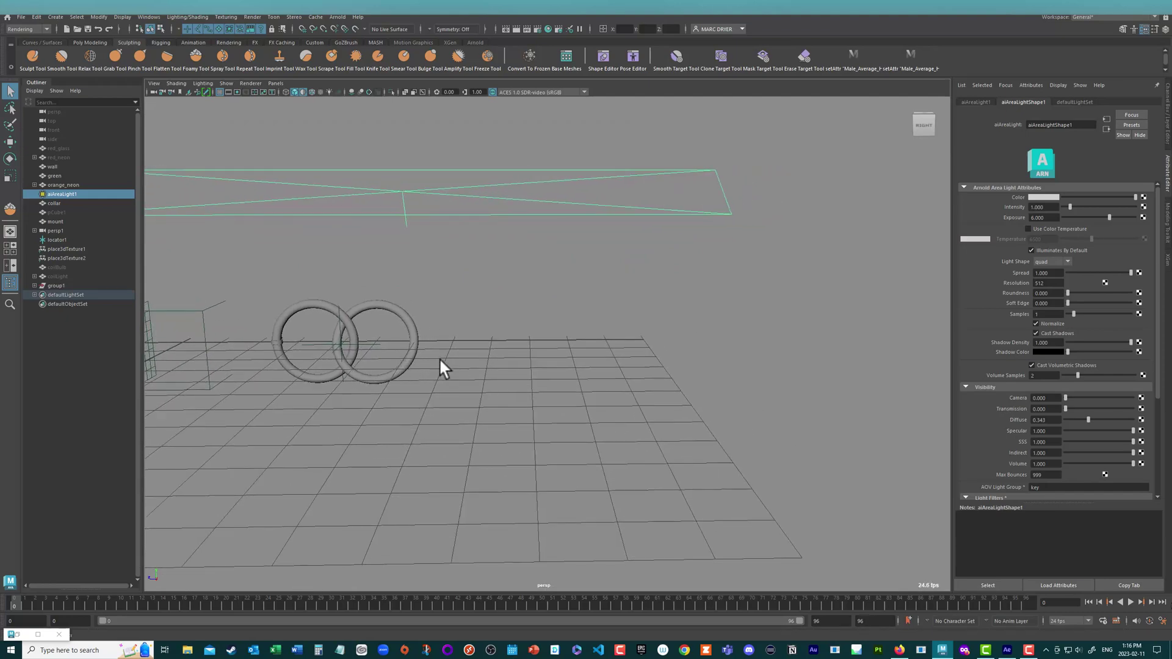
pyautogui.click(82, 42)
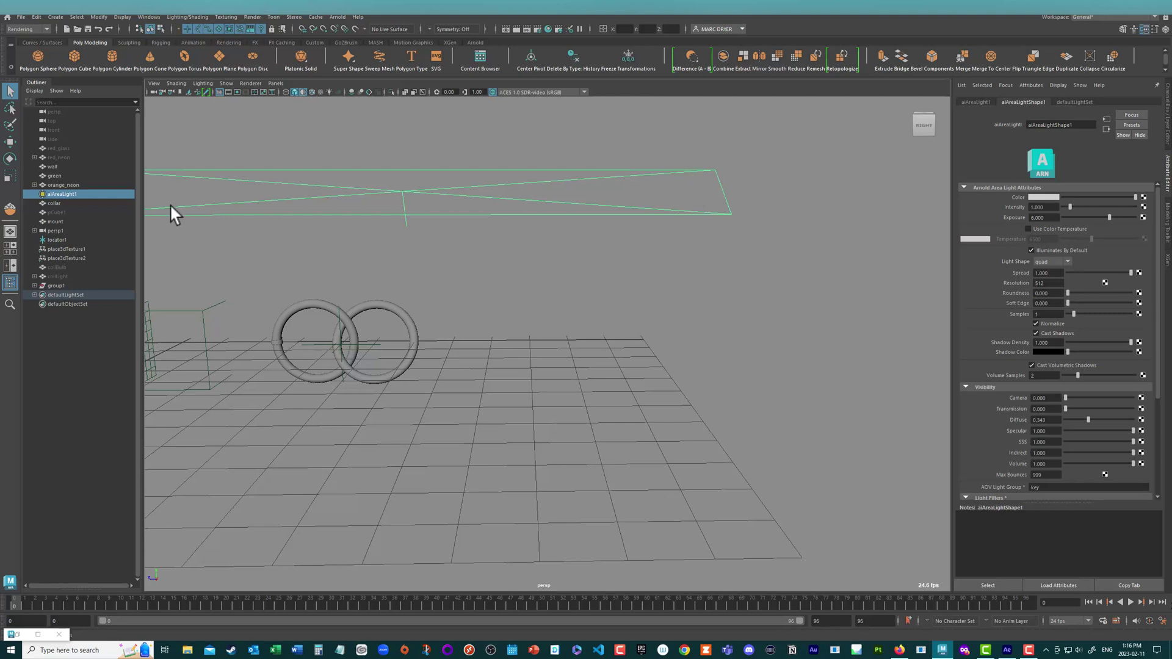
pyautogui.click(183, 55)
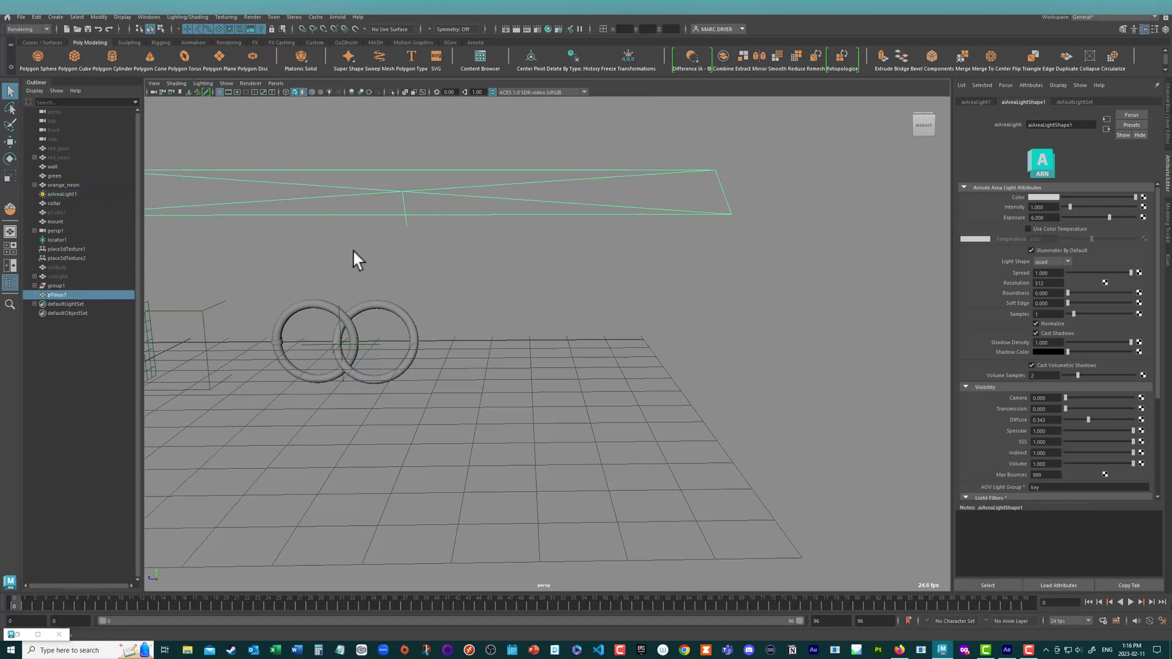
# Move the new torus beside the two rings to Translate Z -10.075 and stand it upright with Rotate Z 90
pyautogui.press('w')
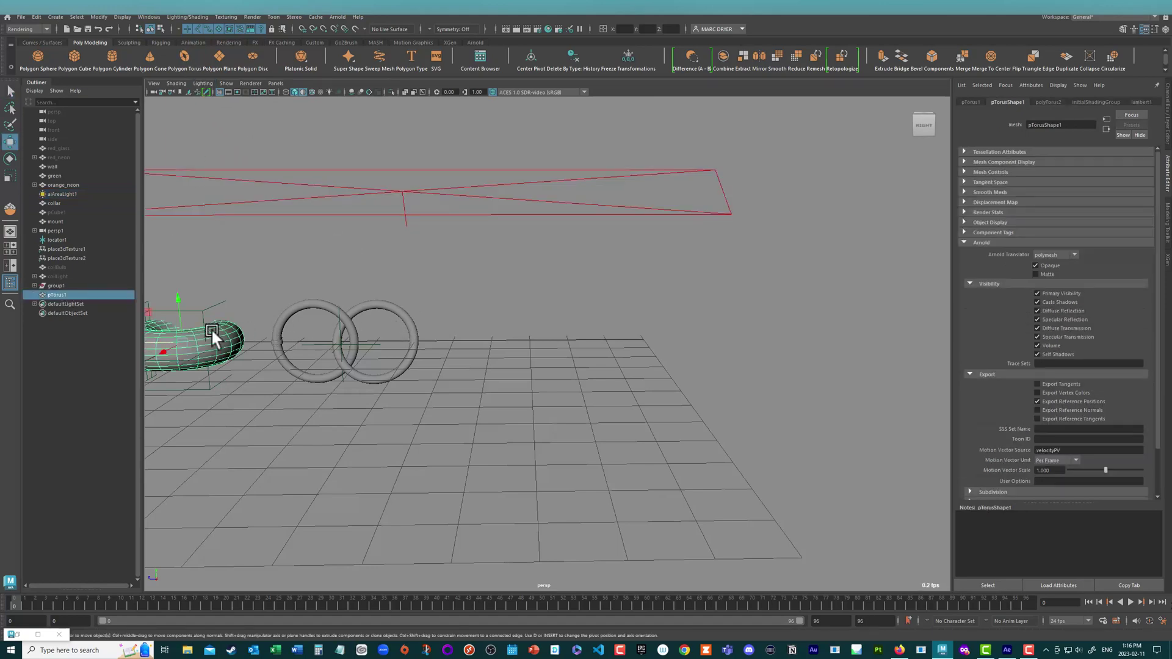
pyautogui.keyDown('alt'); pyautogui.moveTo(222, 349); pyautogui.dragTo(293, 354, button='middle'); pyautogui.keyUp('alt')
pyautogui.moveTo(210, 352); pyautogui.dragTo(576, 376)
pyautogui.keyDown('alt'); pyautogui.moveTo(549, 364); pyautogui.dragTo(434, 343, button='middle'); pyautogui.keyUp('alt')
pyautogui.keyDown('alt'); pyautogui.moveTo(434, 343); pyautogui.dragTo(499, 336, button='right'); pyautogui.keyUp('alt')
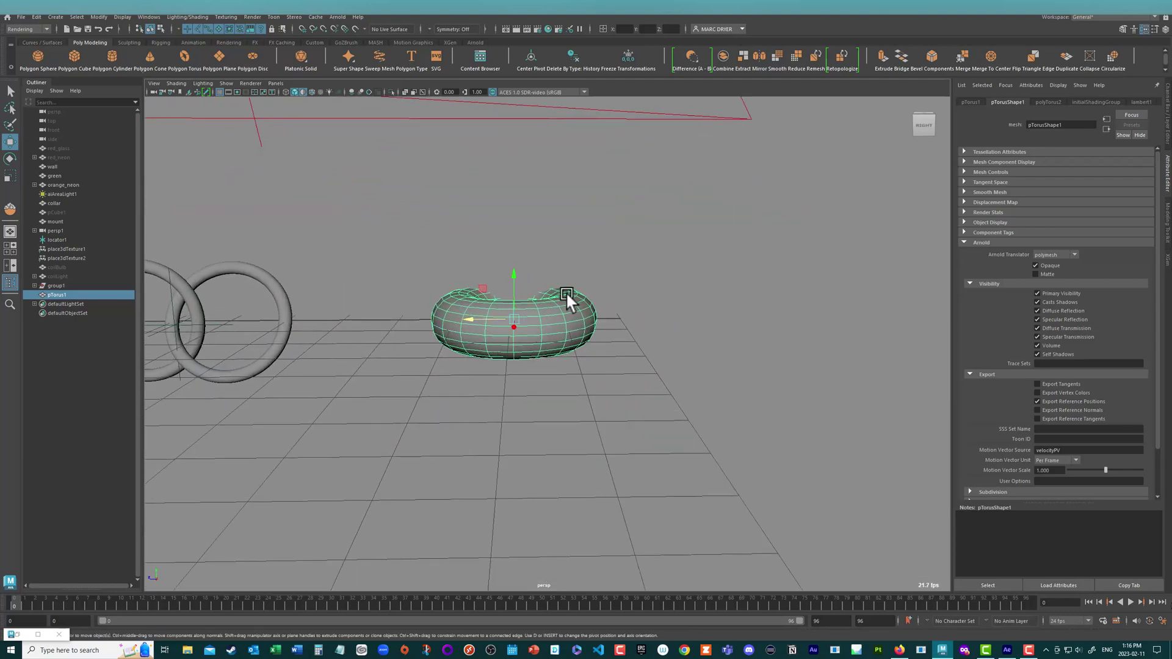
pyautogui.press('e')
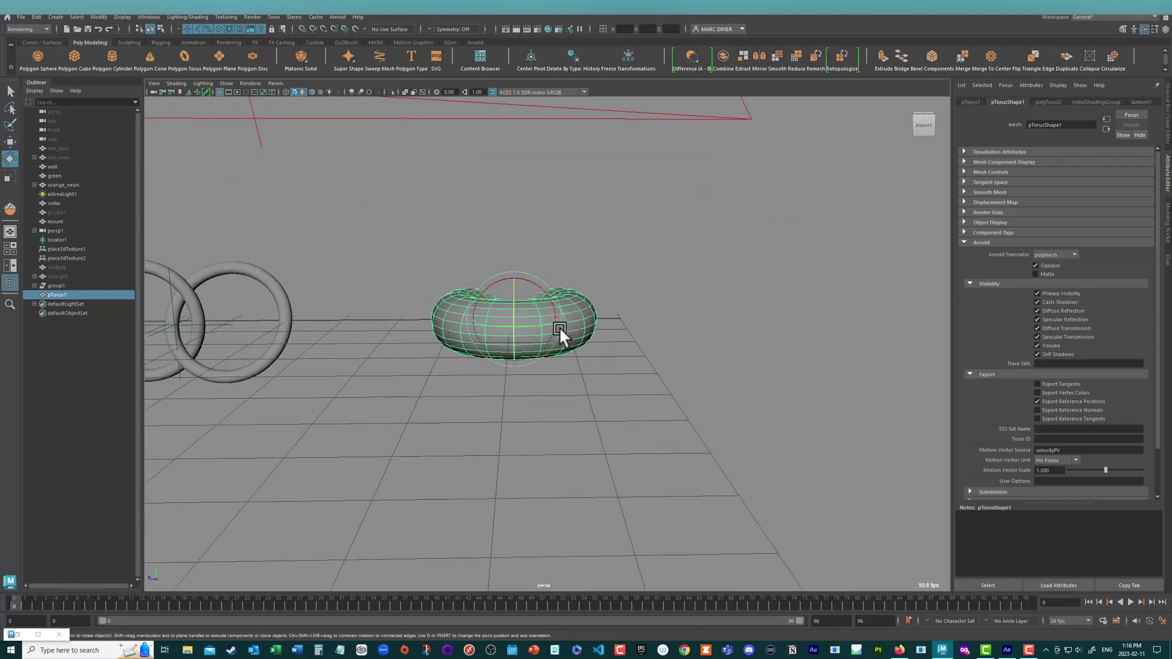
pyautogui.moveTo(511, 283); pyautogui.dragTo(527, 342)
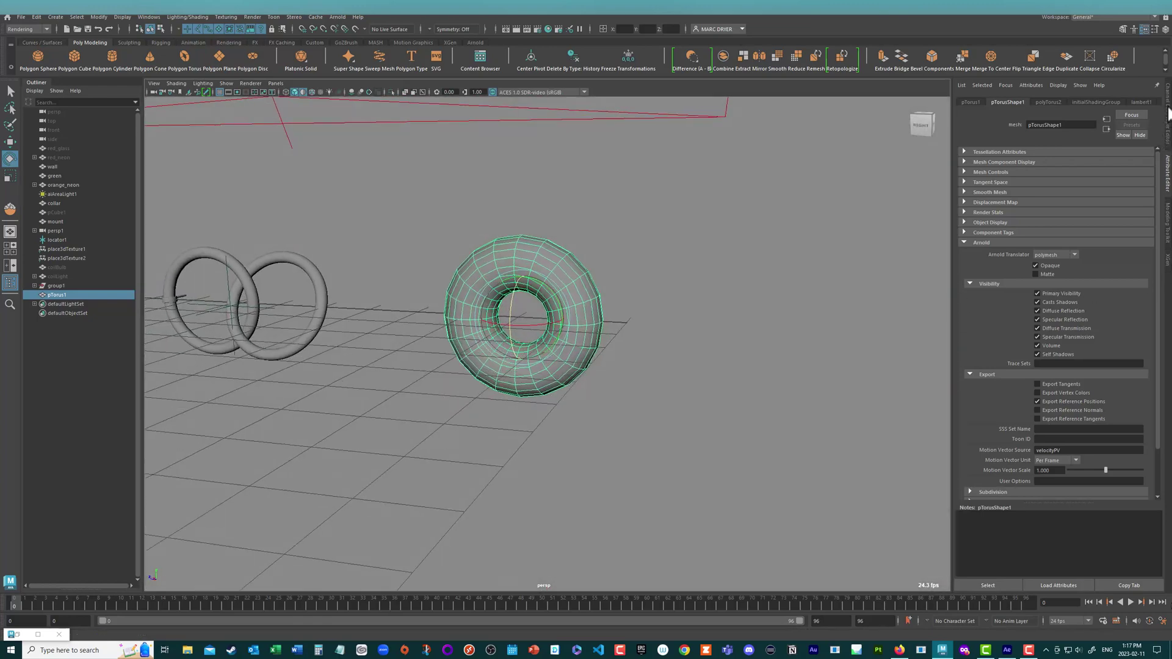
# Set the torus's Section Radius to 0.15 in its polyTorus inputs
pyautogui.click(1167, 114)
pyautogui.click(1079, 206)
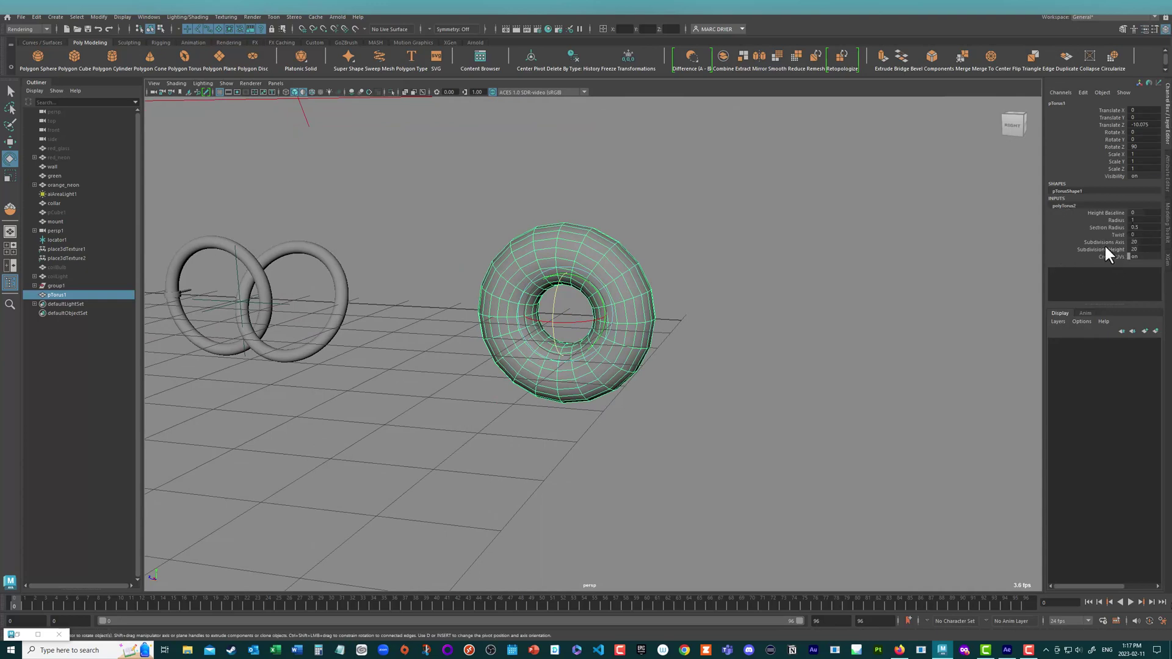
pyautogui.click(1106, 227)
pyautogui.moveTo(926, 228); pyautogui.dragTo(900, 227, button='middle')
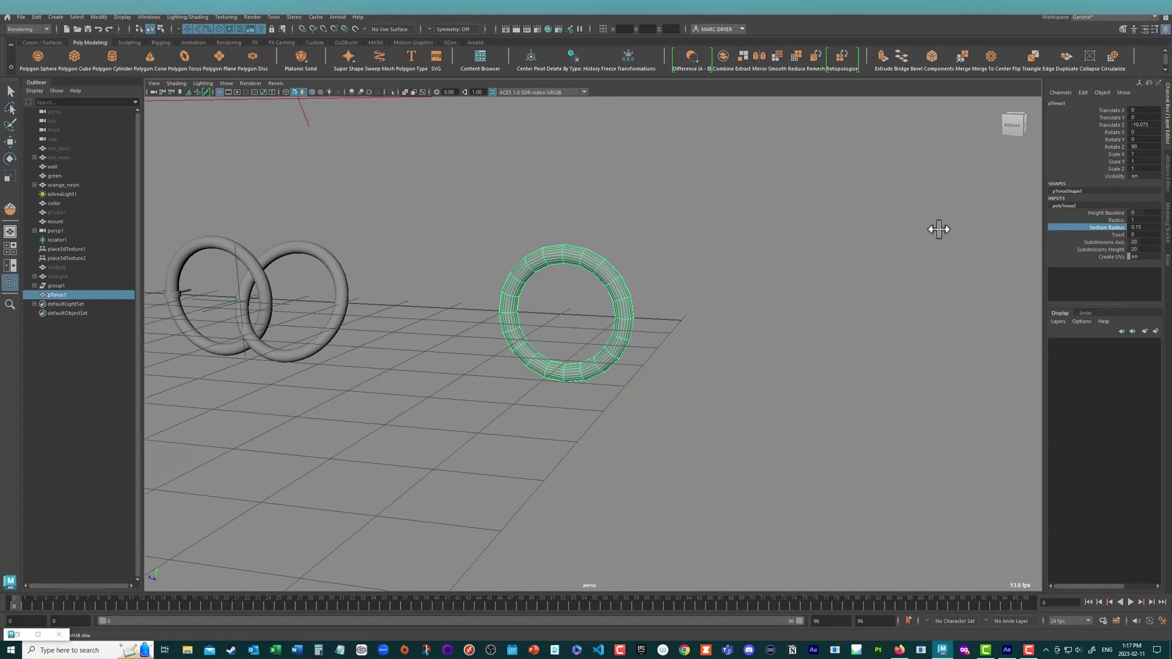
pyautogui.moveTo(936, 229)
pyautogui.mouseDown(button='middle')
pyautogui.moveTo(925, 229)
pyautogui.moveTo(934, 225)
pyautogui.mouseUp(button='middle')
pyautogui.doubleClick(1146, 227)
pyautogui.write('0.')
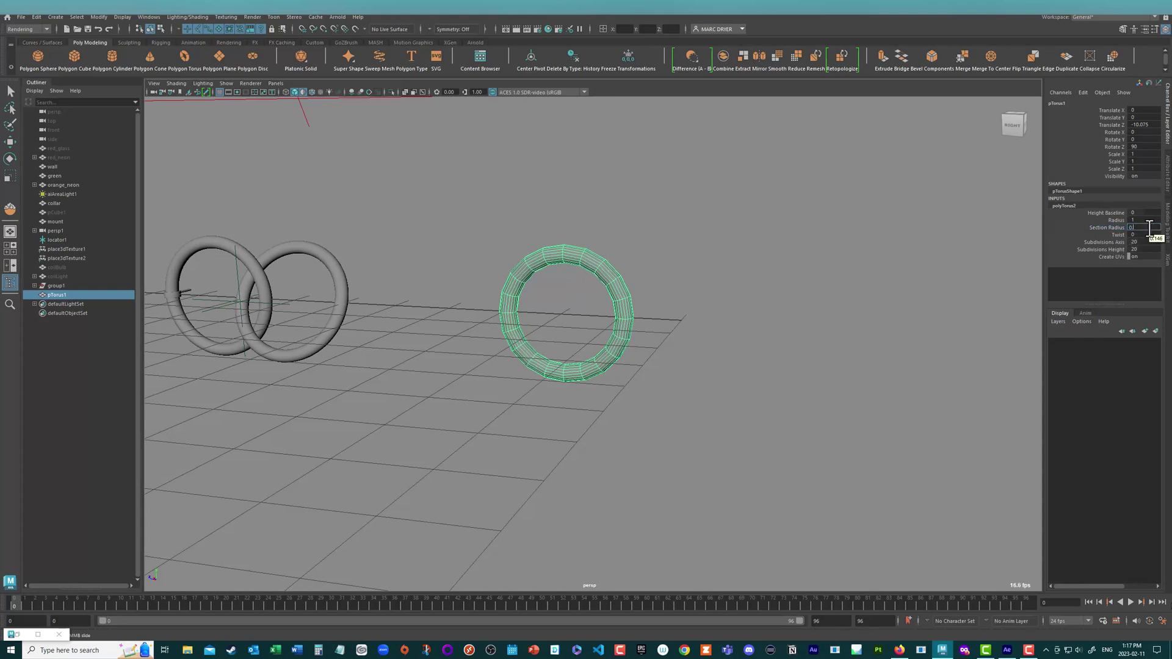
pyautogui.write('15')
pyautogui.press('Return')
# Set the torus's Subdivisions Axis to 60
pyautogui.click(1102, 242)
pyautogui.doubleClick(1139, 243)
pyautogui.write('60')
pyautogui.press('Return')
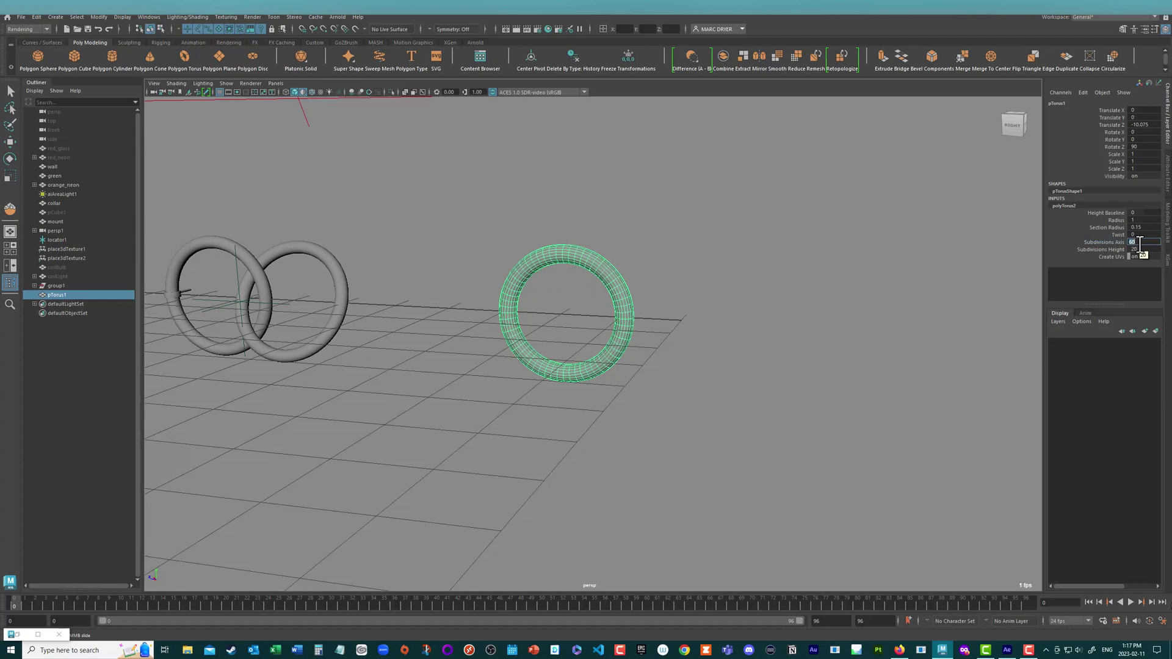
pyautogui.keyDown('alt'); pyautogui.moveTo(481, 317); pyautogui.dragTo(727, 337, button='right'); pyautogui.keyUp('alt')
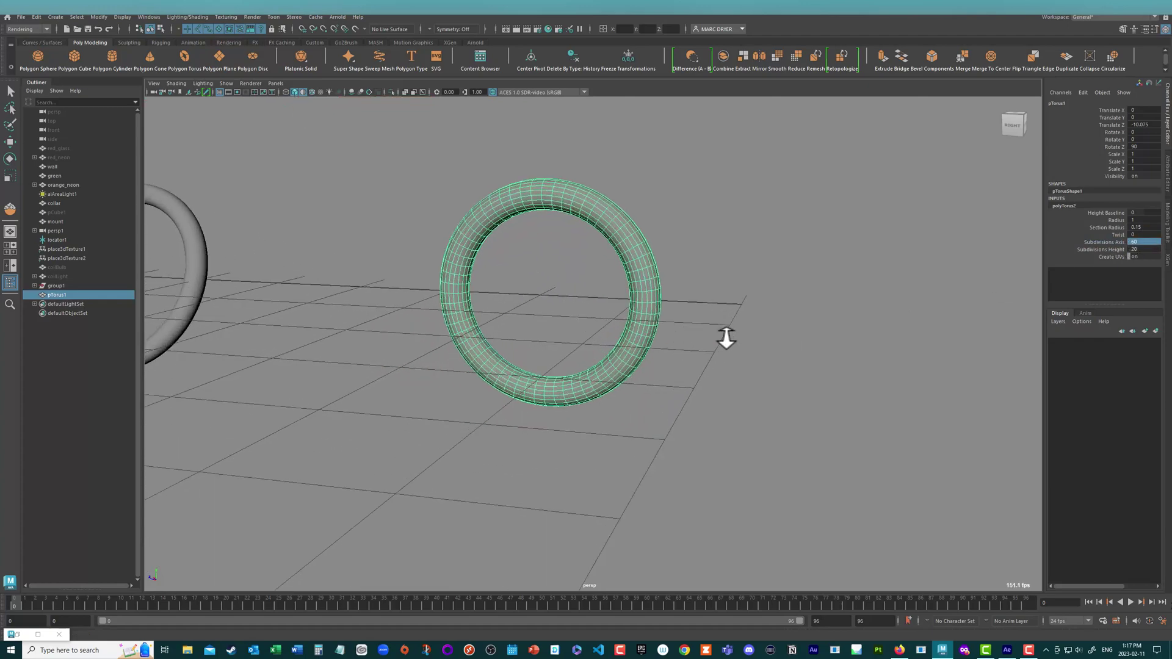
pyautogui.keyDown('alt'); pyautogui.moveTo(727, 337); pyautogui.dragTo(655, 299); pyautogui.keyUp('alt')
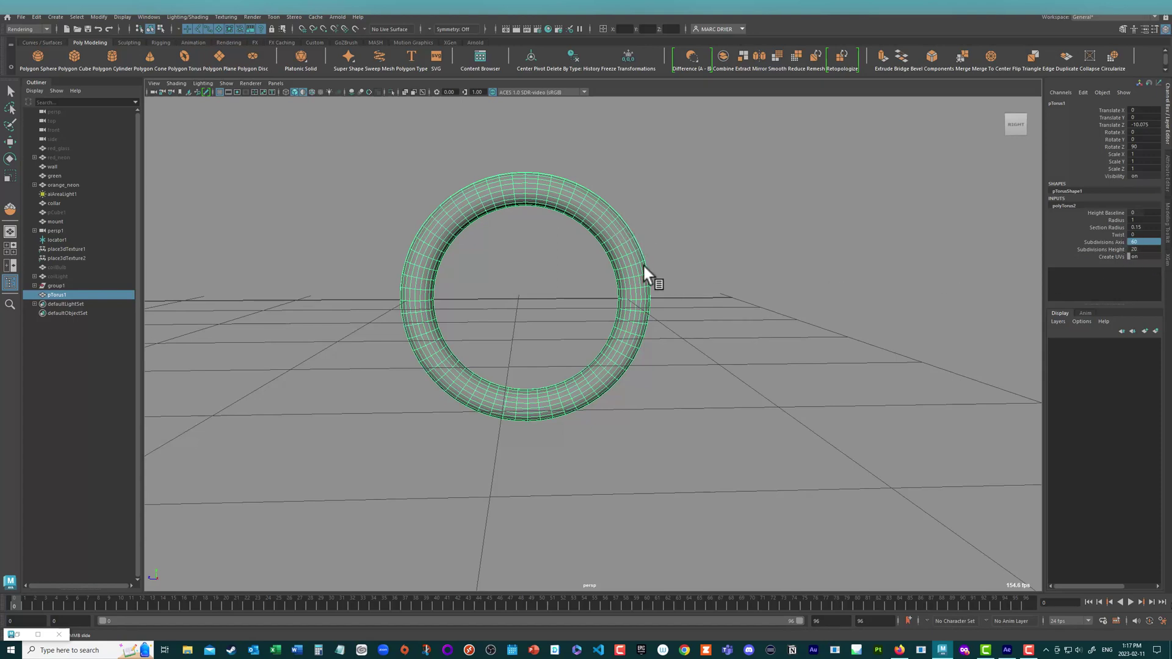
# Rename the torus as demoGlass
pyautogui.press('e')
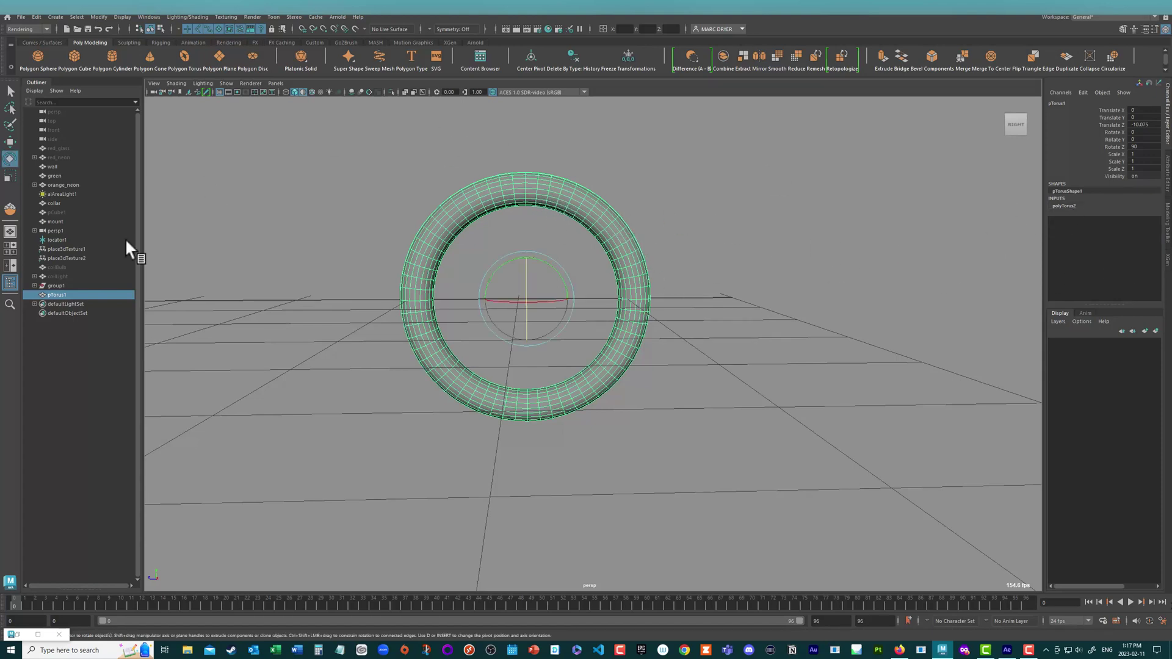
pyautogui.doubleClick(59, 294)
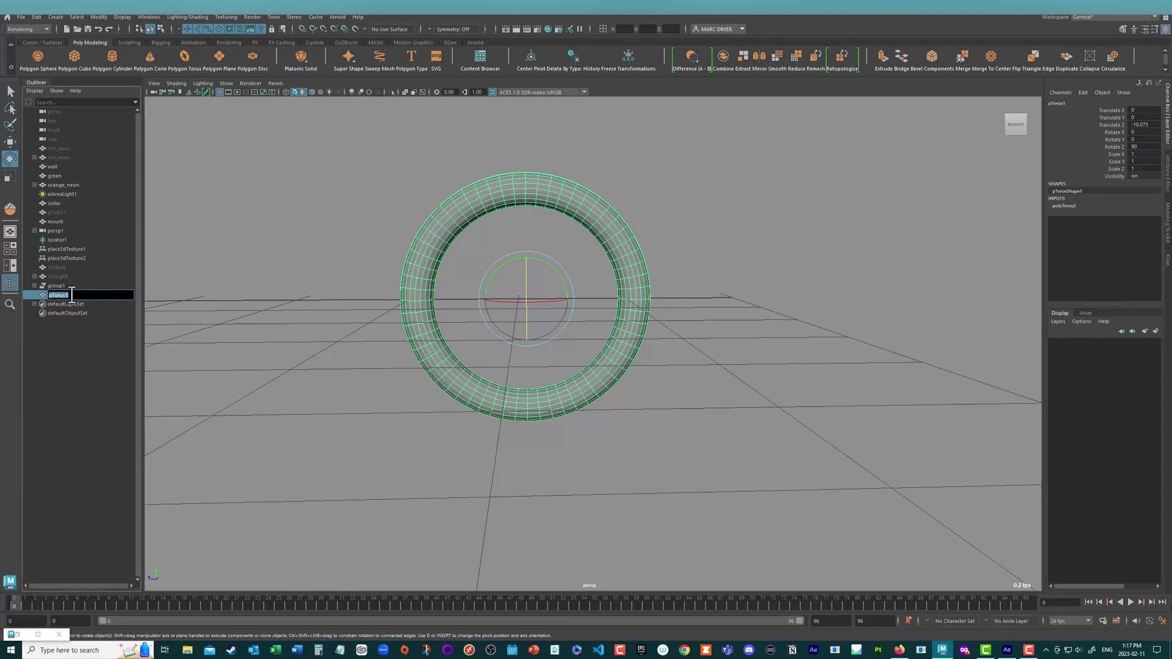
pyautogui.write('demoGlass')
pyautogui.press('Return')
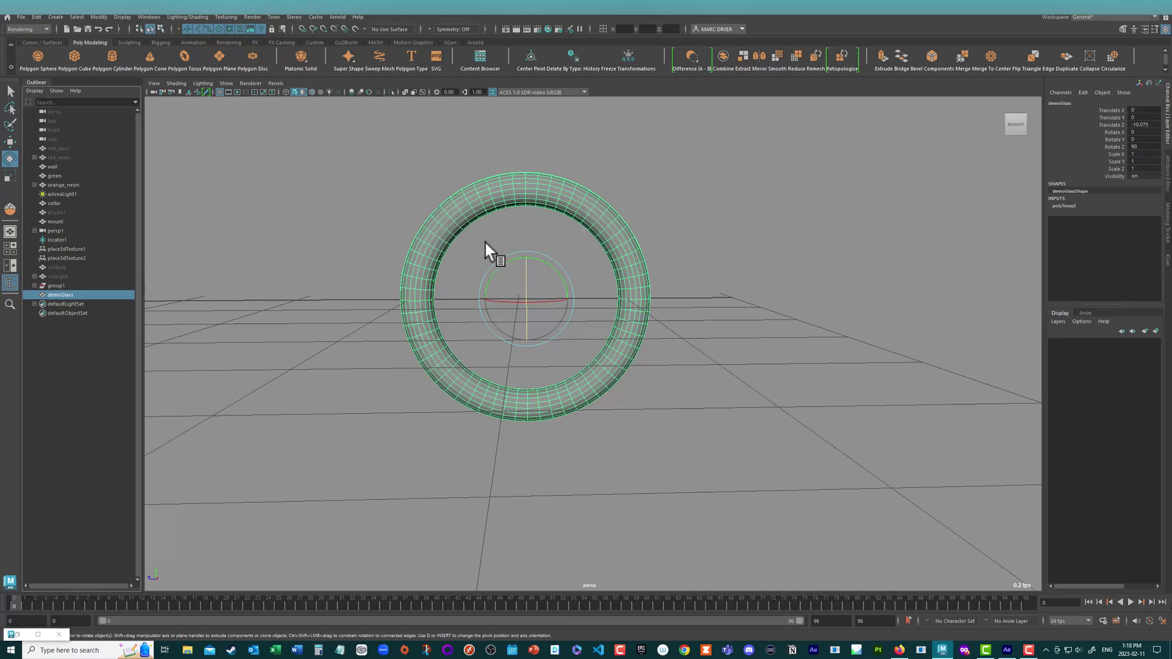
# Show the viewport in wireframe and duplicate demoGlass in place
pyautogui.press('4')
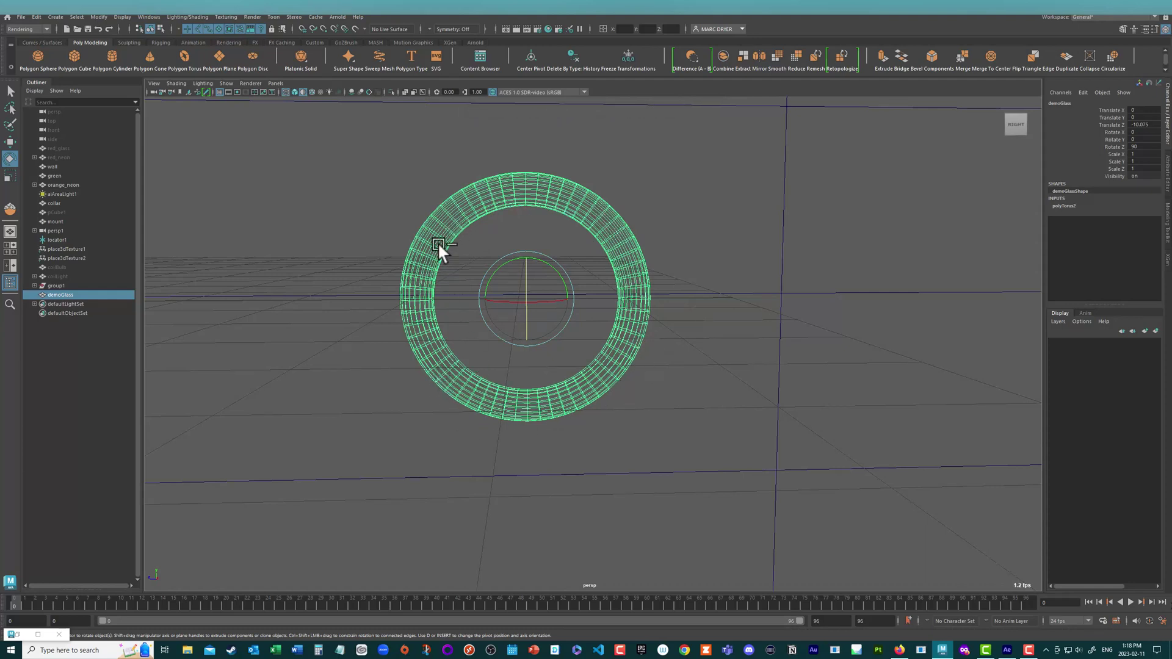
pyautogui.hotkey('ctrl', 'd')
# Try scaling the duplicated torus uniformly to 0.64 to fit it inside demoGlass, and undo the scaling
pyautogui.press('r')
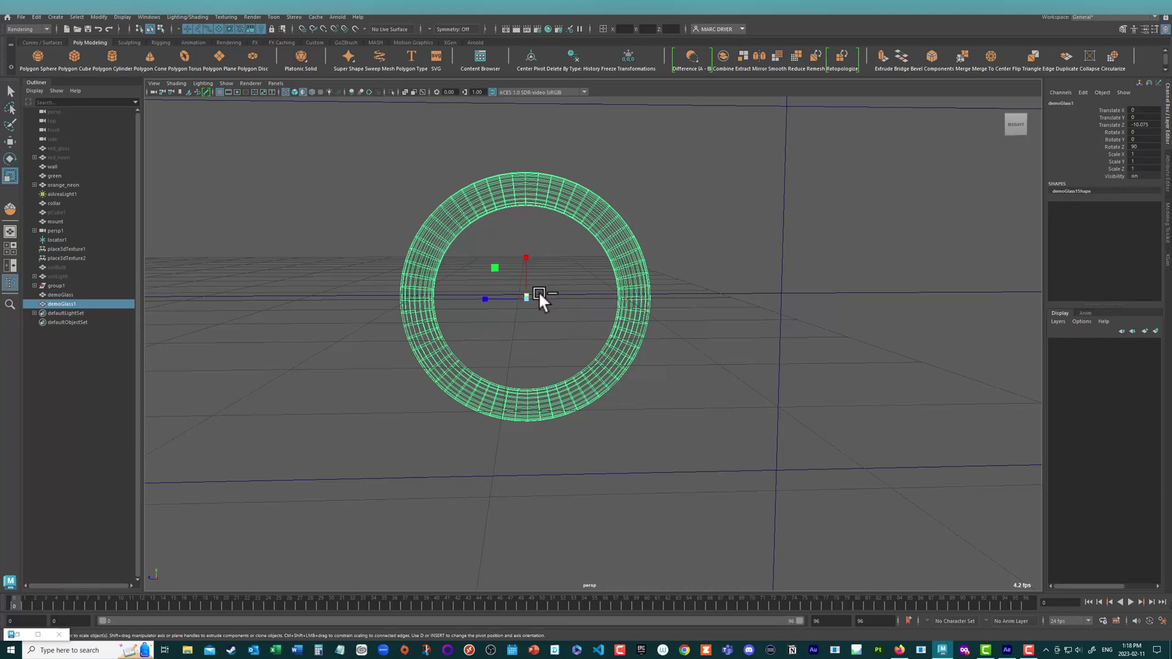
pyautogui.moveTo(502, 304)
pyautogui.keyDown('alt'); pyautogui.mouseDown()
pyautogui.moveTo(528, 310)
pyautogui.moveTo(515, 298)
pyautogui.moveTo(464, 320)
pyautogui.moveTo(508, 302)
pyautogui.mouseUp(); pyautogui.keyUp('alt')
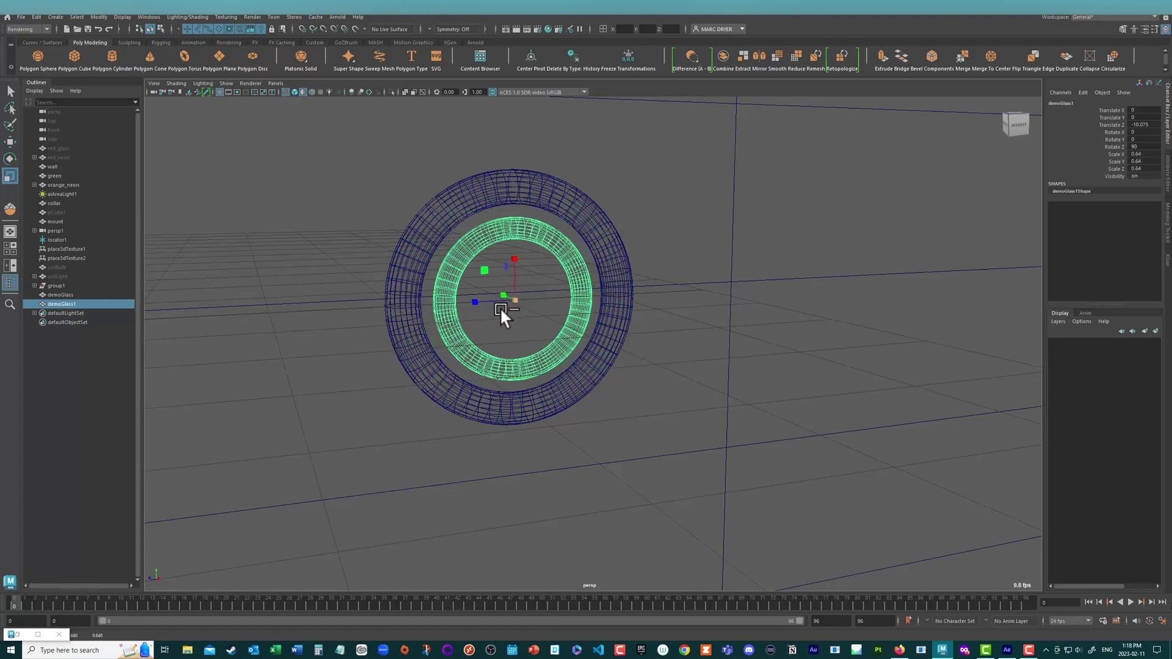
pyautogui.hotkey('ctrl', 'z')
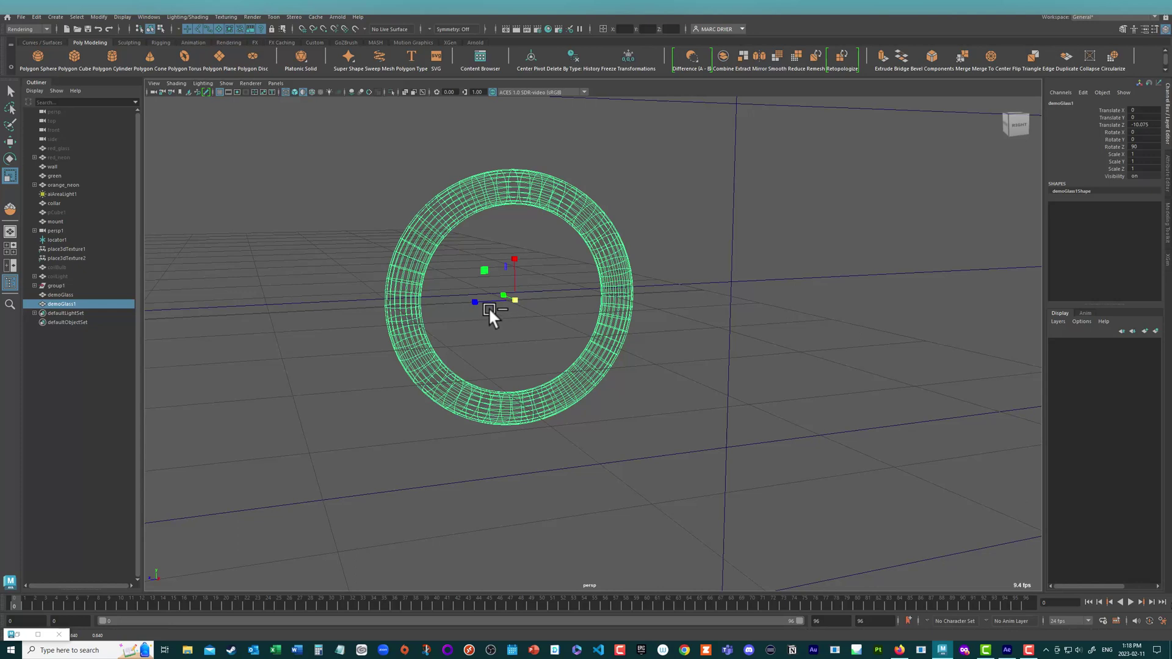
pyautogui.moveTo(526, 302)
pyautogui.keyDown('alt'); pyautogui.mouseDown()
pyautogui.moveTo(456, 302)
pyautogui.moveTo(533, 299)
pyautogui.mouseUp(); pyautogui.keyUp('alt')
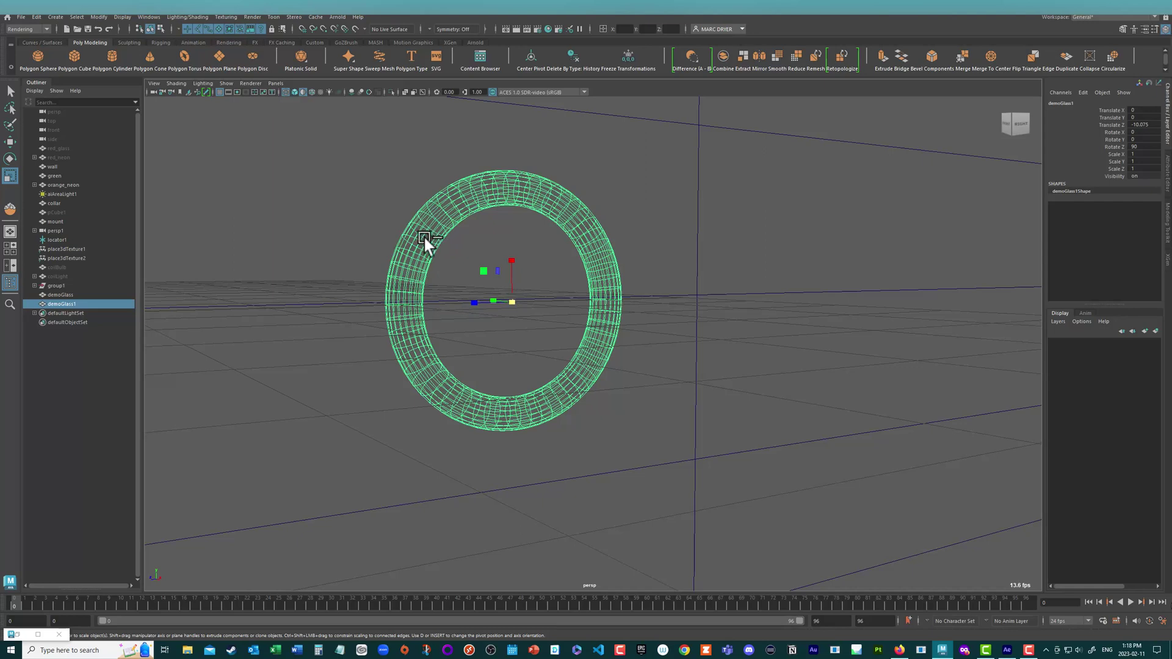
# Rename the duplicated torus as demoGas
pyautogui.doubleClick(63, 304)
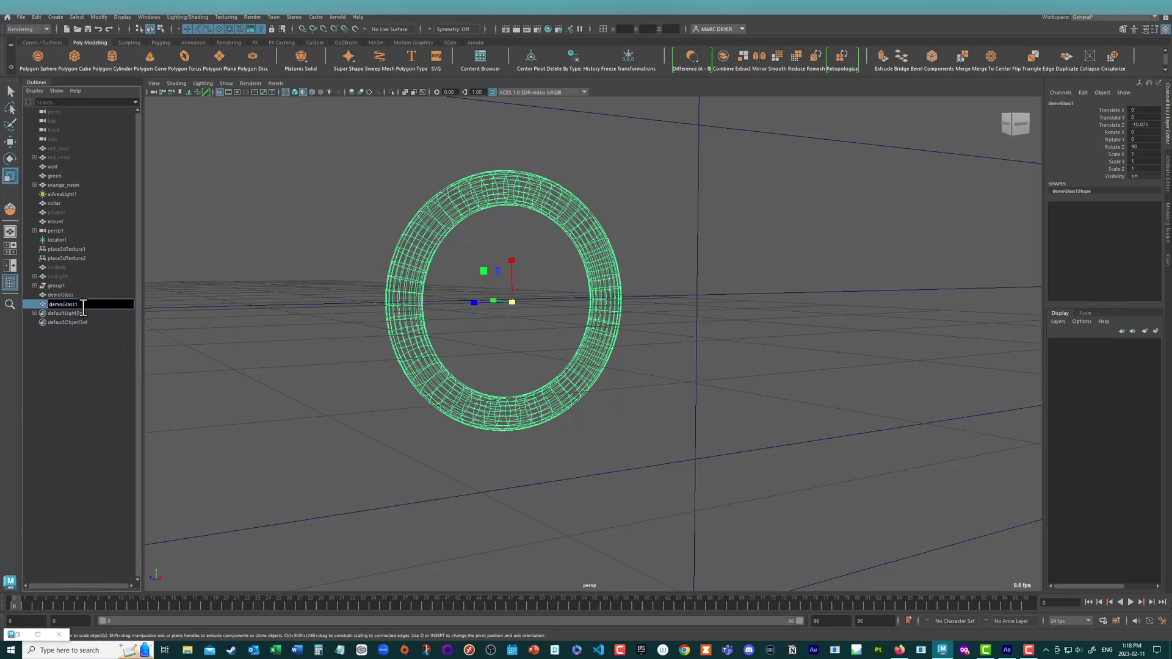
pyautogui.click(65, 304)
pyautogui.moveTo(65, 305); pyautogui.dragTo(90, 308)
pyautogui.write('ga')
pyautogui.press('Return')
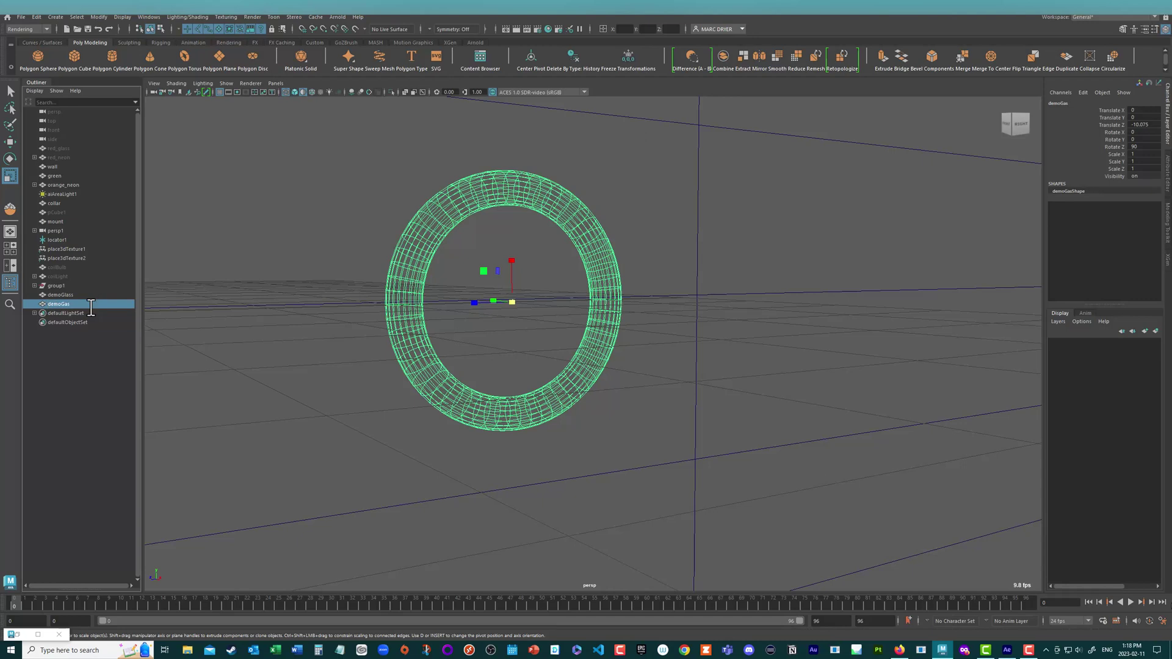
# Activate the Foamy sculpting tool on demoGas, open its tool settings and reset them
pyautogui.click(130, 43)
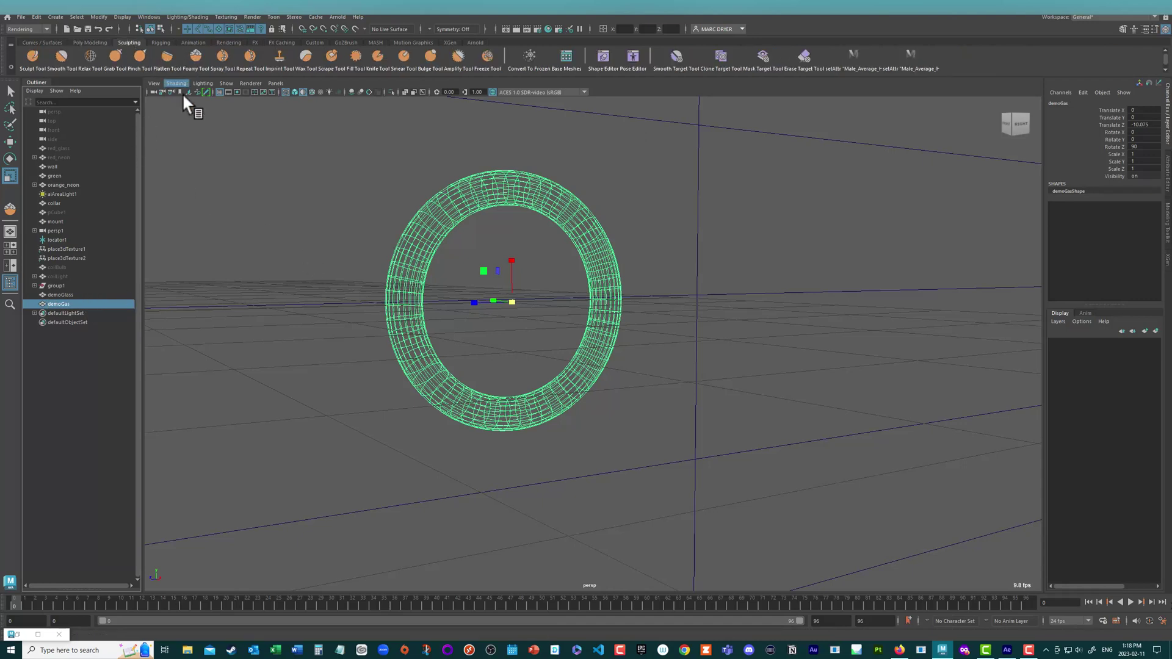
pyautogui.click(195, 55)
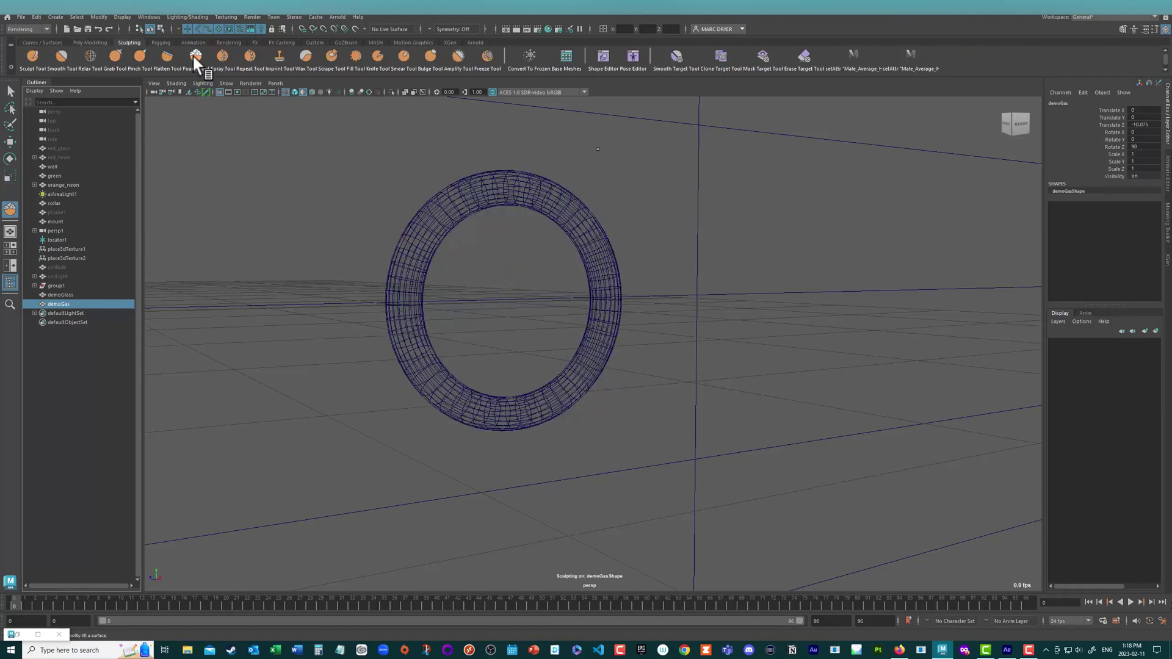
pyautogui.doubleClick(11, 210)
pyautogui.moveTo(743, 90); pyautogui.dragTo(754, 79)
pyautogui.click(874, 95)
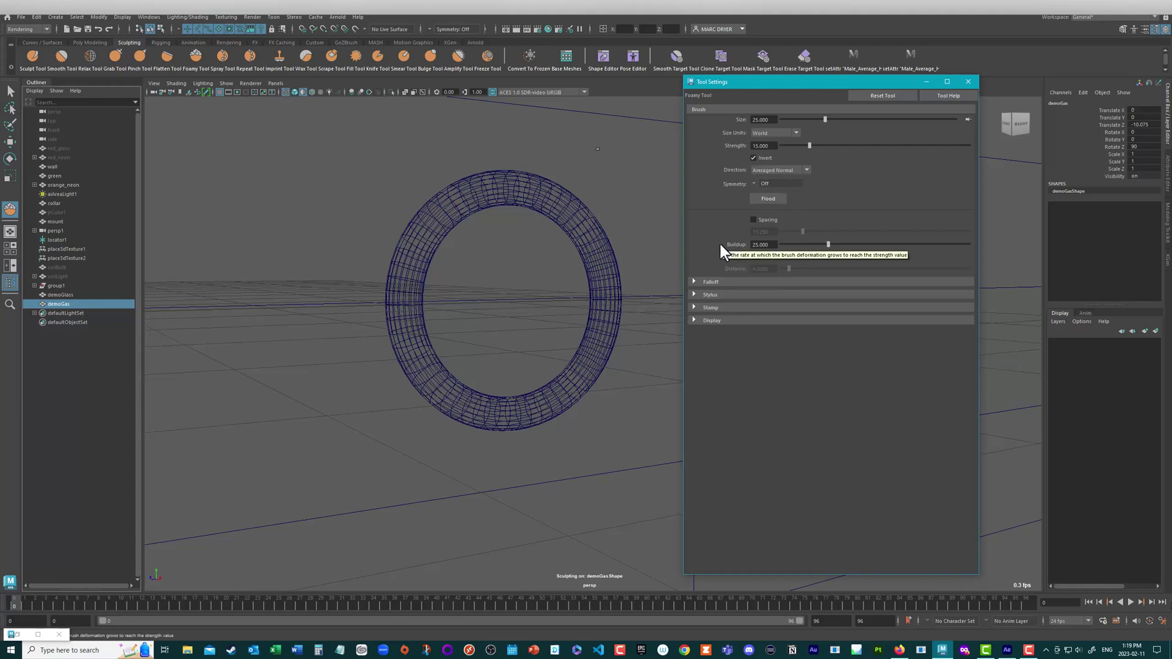
# Flood demoGas with the inverted Foamy brush at strength 15 to shrink its tube inside demoGlass, and close the tool settings
pyautogui.doubleClick(760, 146)
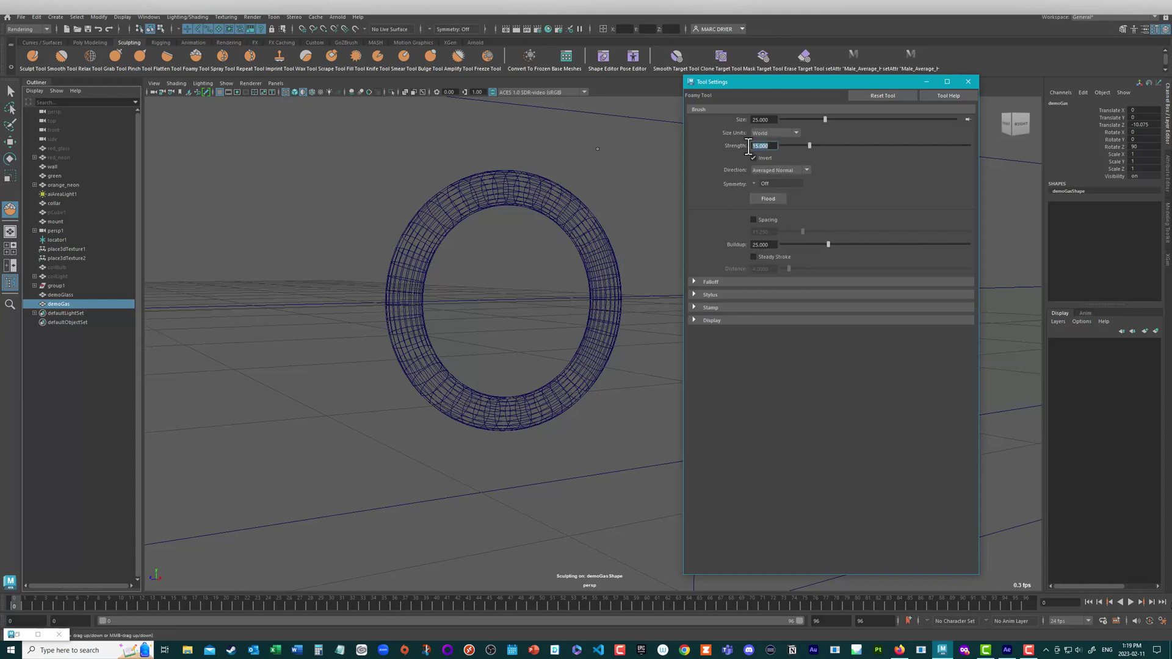
pyautogui.write('0.05')
pyautogui.click(769, 196)
pyautogui.keyDown('alt'); pyautogui.moveTo(511, 226); pyautogui.dragTo(470, 239); pyautogui.keyUp('alt')
pyautogui.keyDown('alt'); pyautogui.moveTo(470, 240); pyautogui.dragTo(648, 247, button='right'); pyautogui.keyUp('alt')
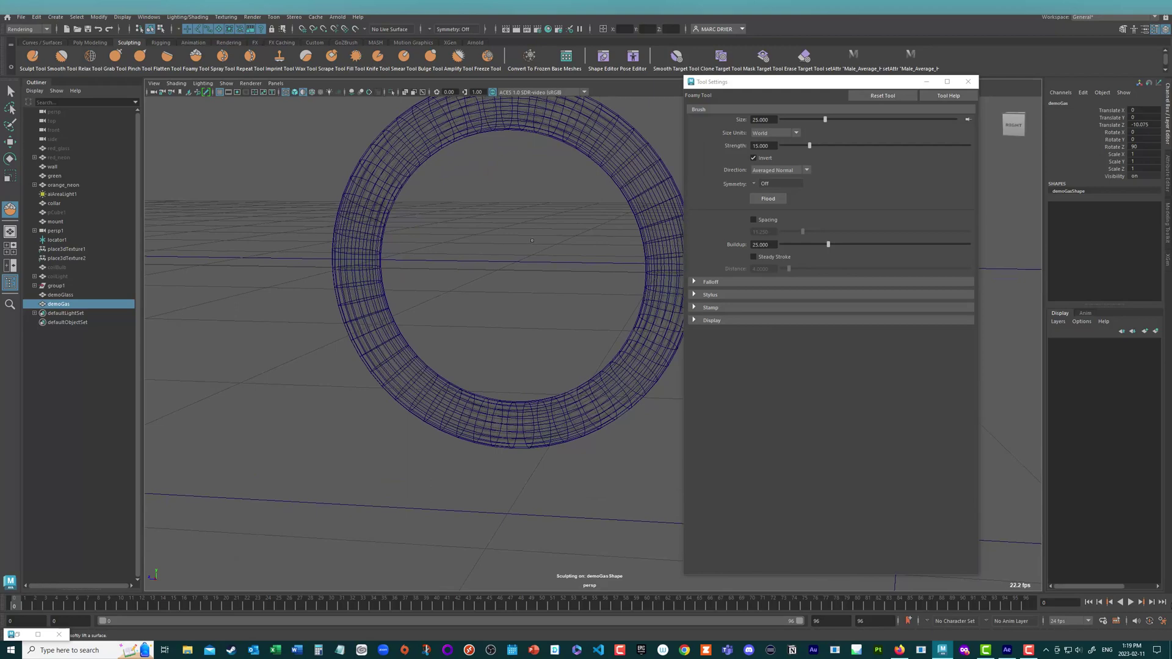
pyautogui.press('q')
pyautogui.keyDown('alt'); pyautogui.moveTo(531, 248); pyautogui.dragTo(550, 198); pyautogui.keyUp('alt')
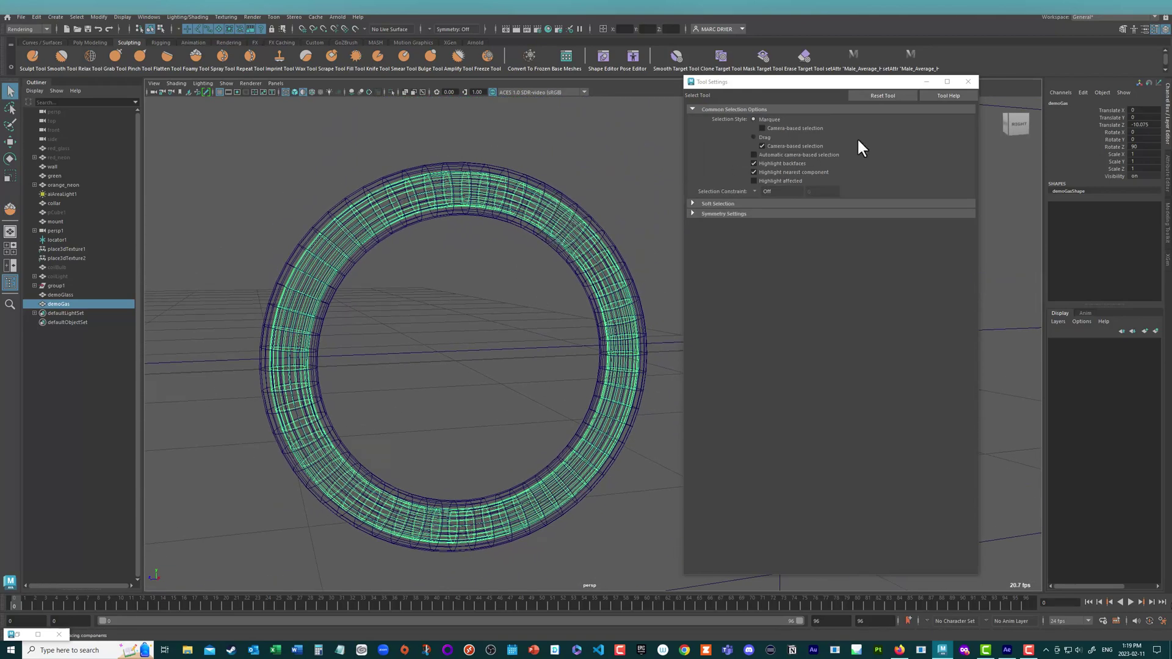
pyautogui.click(968, 82)
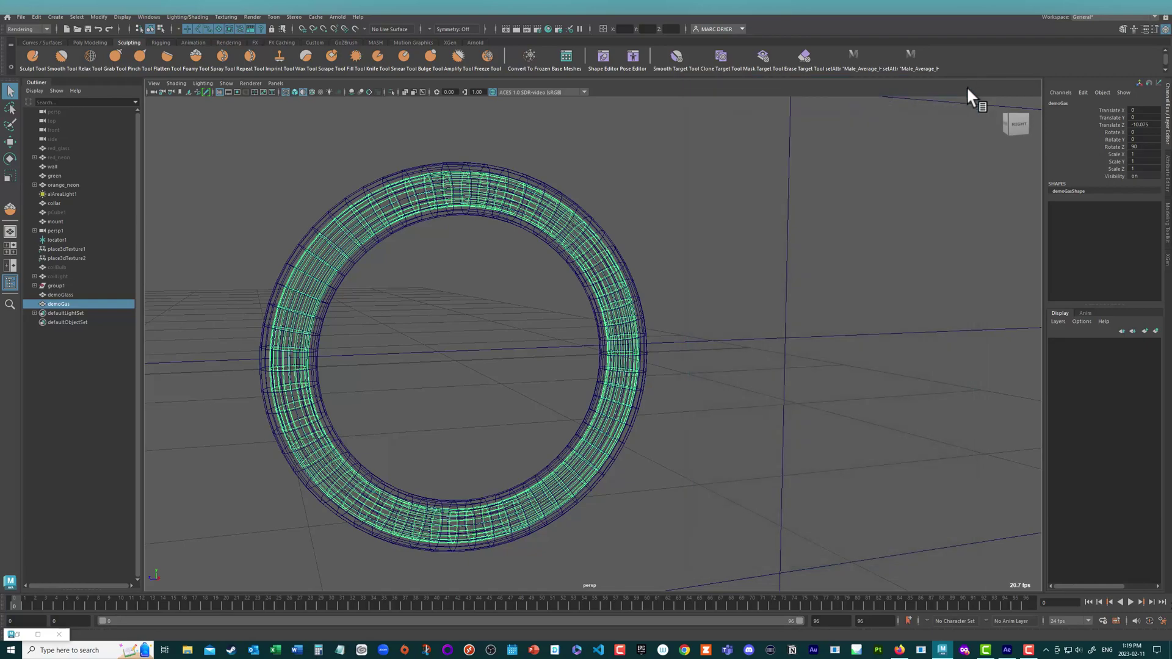
pyautogui.keyDown('alt'); pyautogui.moveTo(660, 363); pyautogui.dragTo(550, 335, button='right'); pyautogui.keyUp('alt')
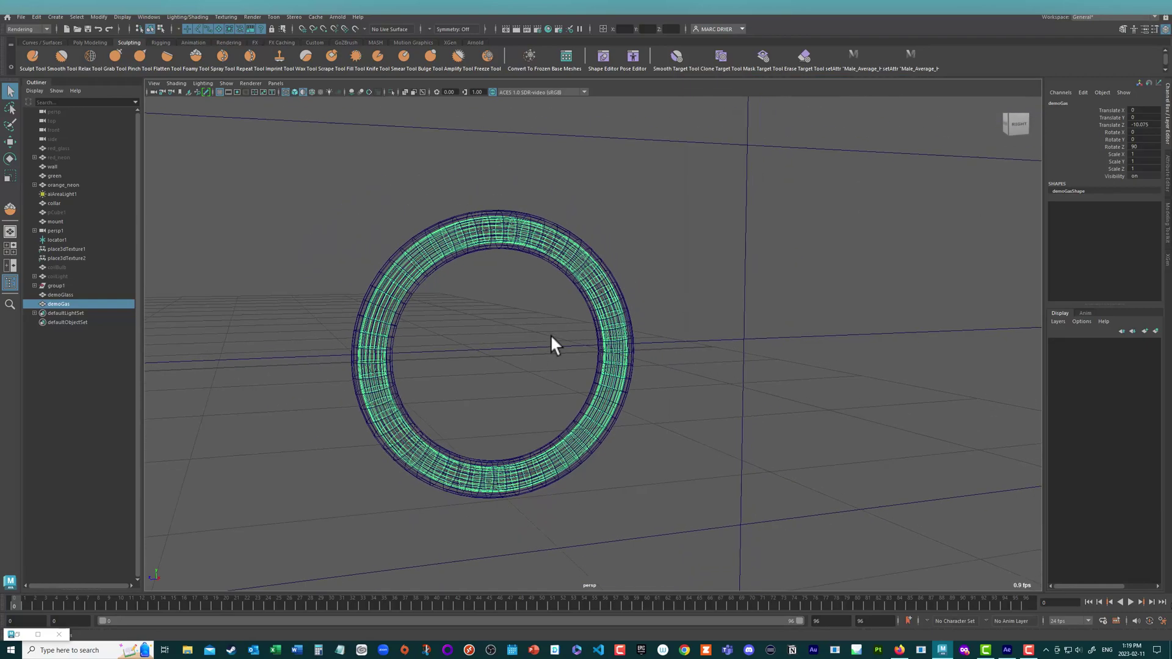
pyautogui.moveTo(551, 335)
pyautogui.keyDown('alt'); pyautogui.mouseDown()
pyautogui.moveTo(486, 333)
pyautogui.moveTo(543, 342)
pyautogui.mouseUp(); pyautogui.keyUp('alt')
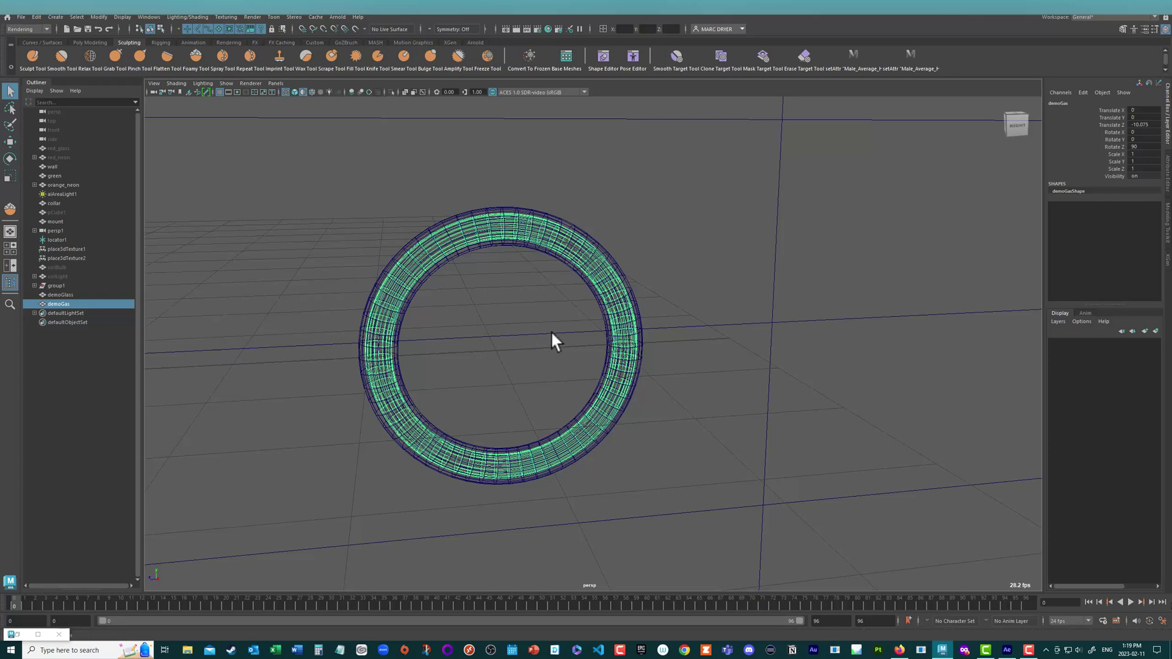
# Create an Arnold mesh light from demoGas
pyautogui.click(68, 302)
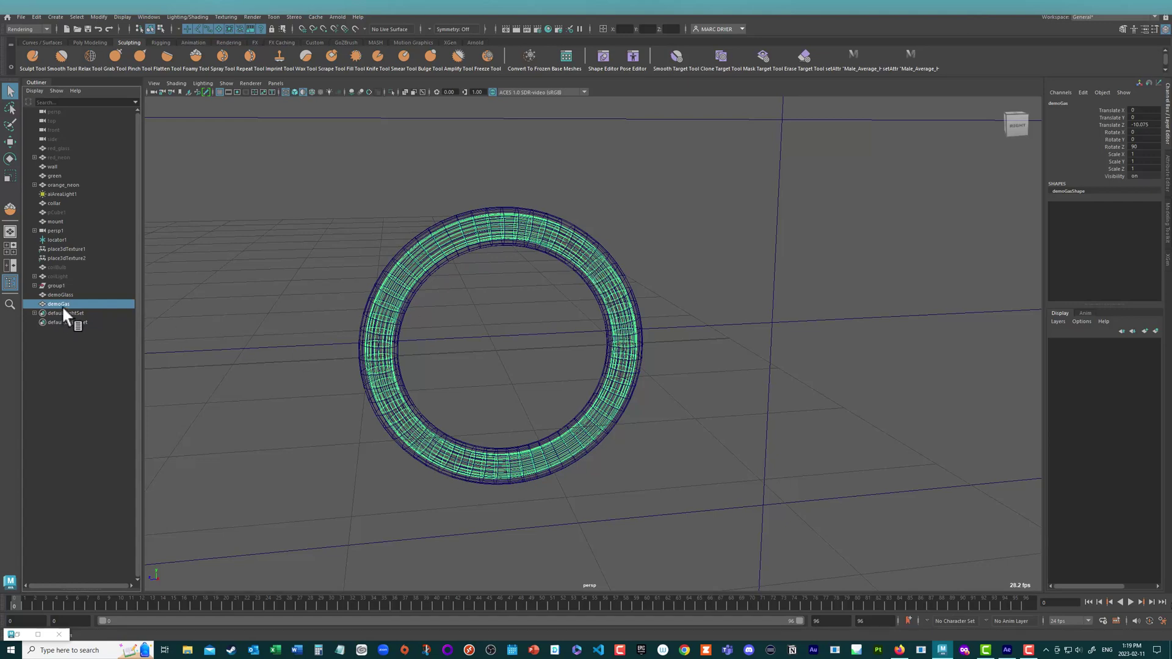
pyautogui.click(335, 17)
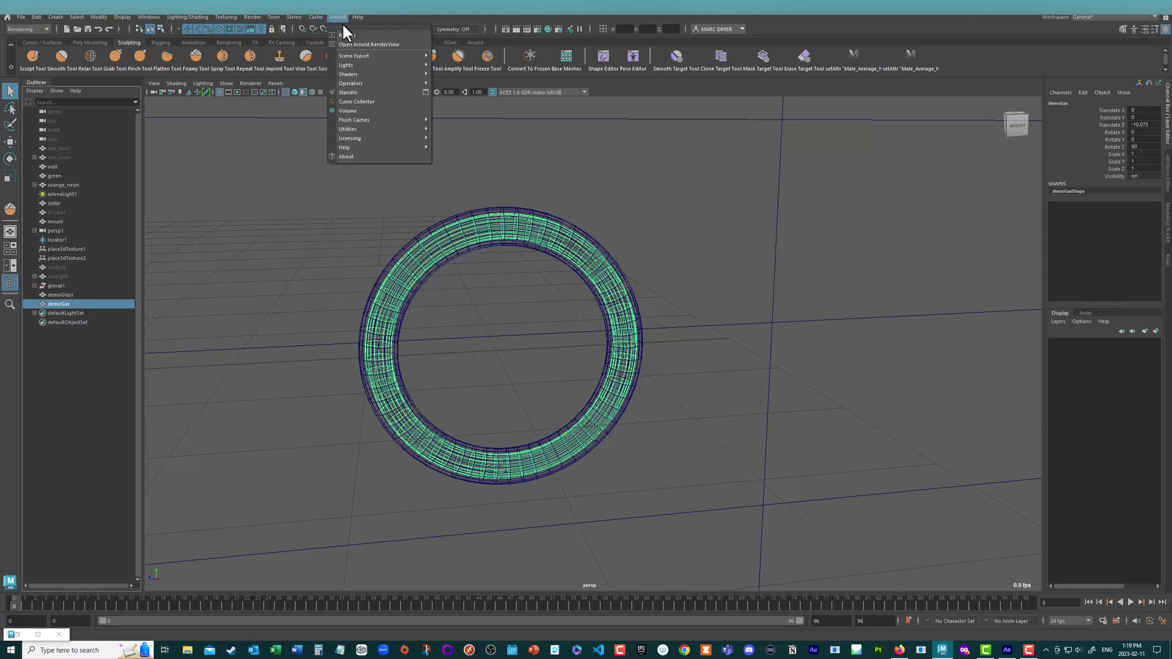
pyautogui.moveTo(364, 58)
pyautogui.click(440, 77)
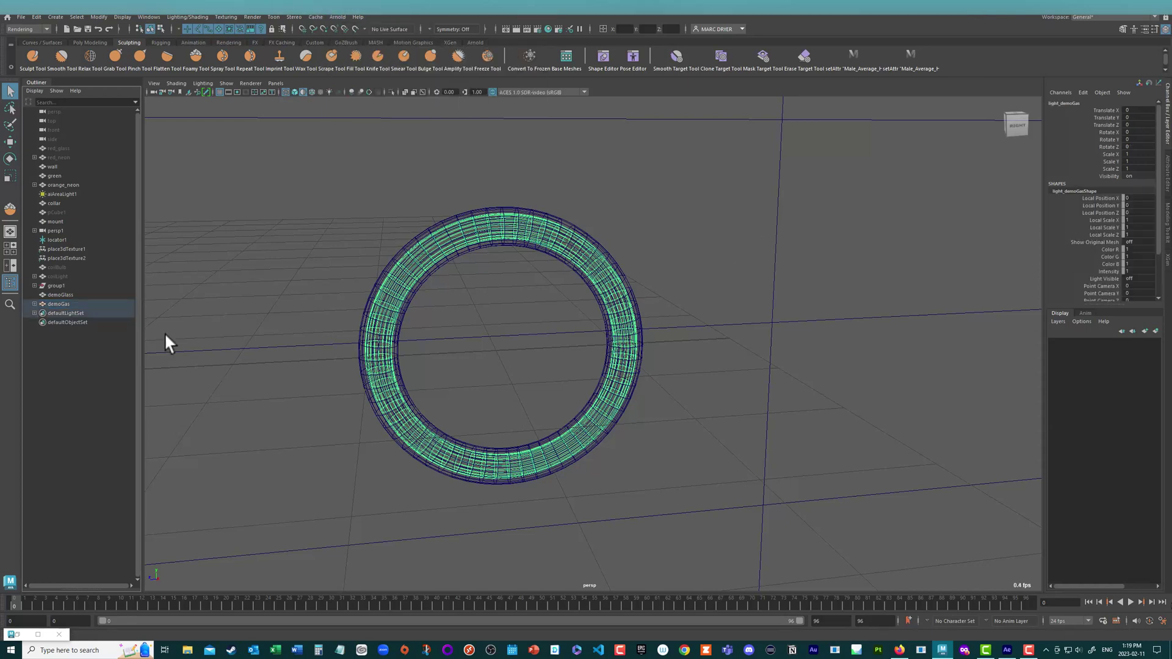
# Select the mesh light under demoGas and set its exposure to 5
pyautogui.click(61, 304)
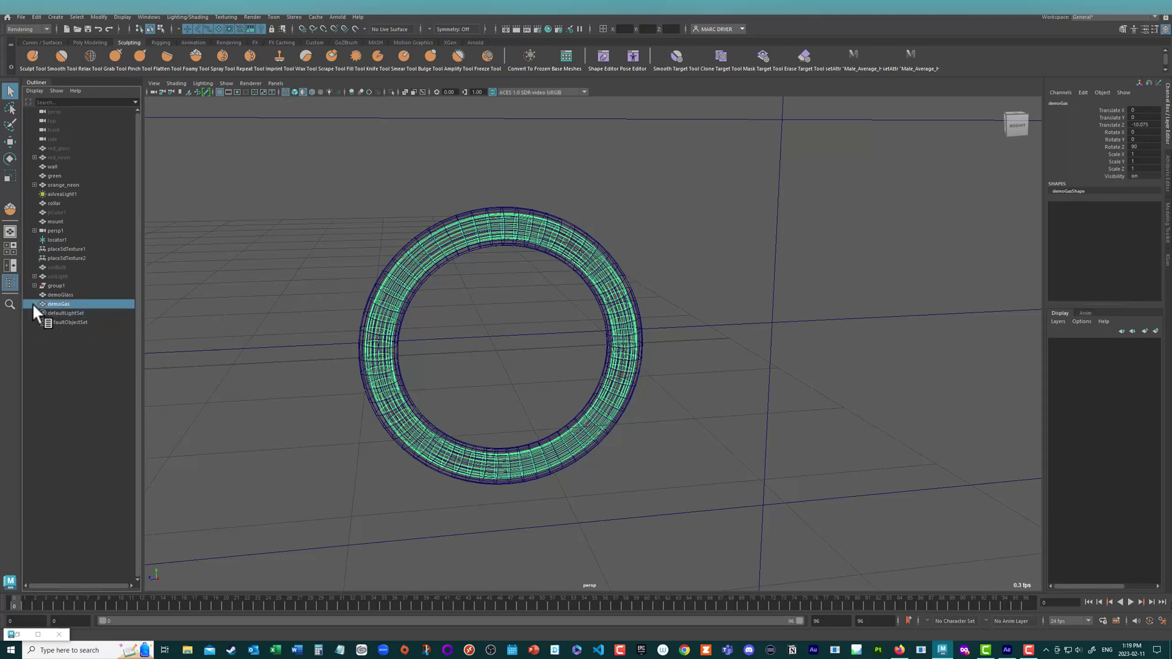
pyautogui.click(33, 303)
pyautogui.click(65, 312)
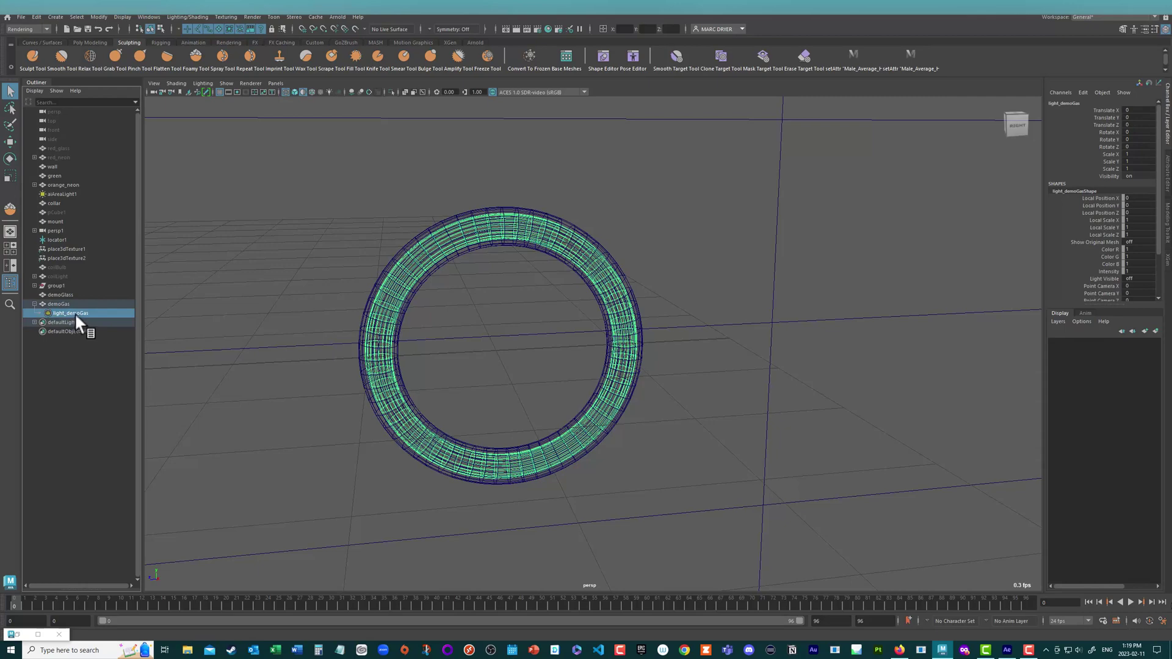
pyautogui.hotkey('ctrl', 'a')
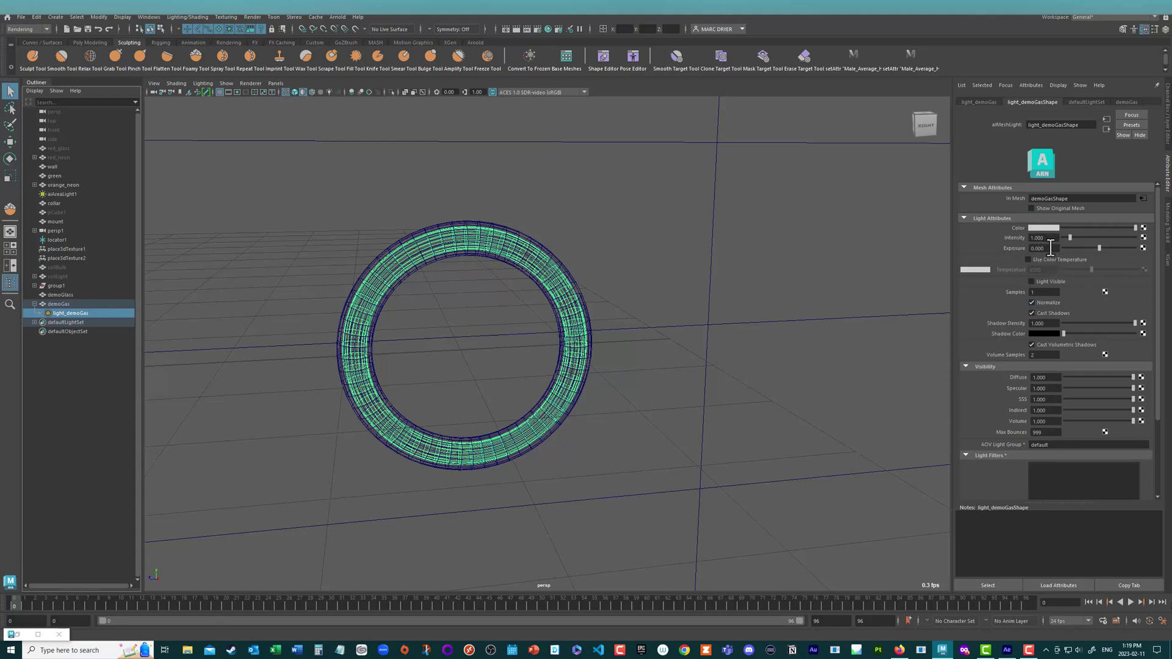
pyautogui.moveTo(1050, 247); pyautogui.dragTo(1005, 251)
pyautogui.moveTo(620, 306)
pyautogui.keyDown('alt'); pyautogui.mouseDown()
pyautogui.moveTo(644, 321)
pyautogui.moveTo(635, 316)
pyautogui.mouseUp(); pyautogui.keyUp('alt')
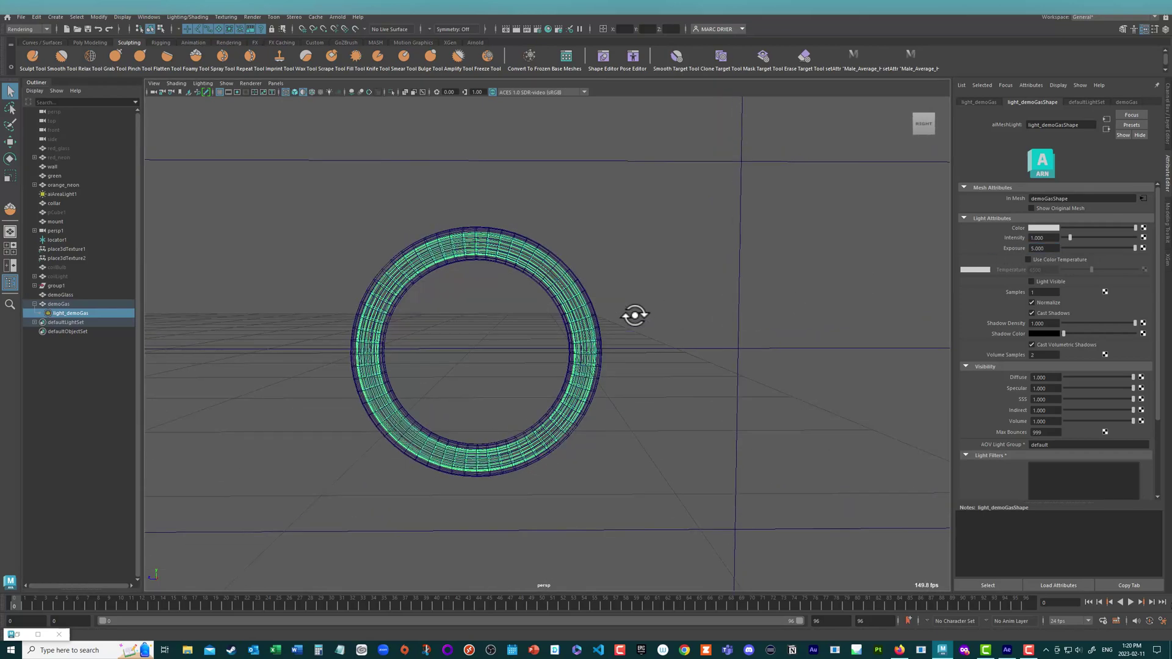
# Delete the construction history of demoGlass and freeze its transformations
pyautogui.click(577, 282)
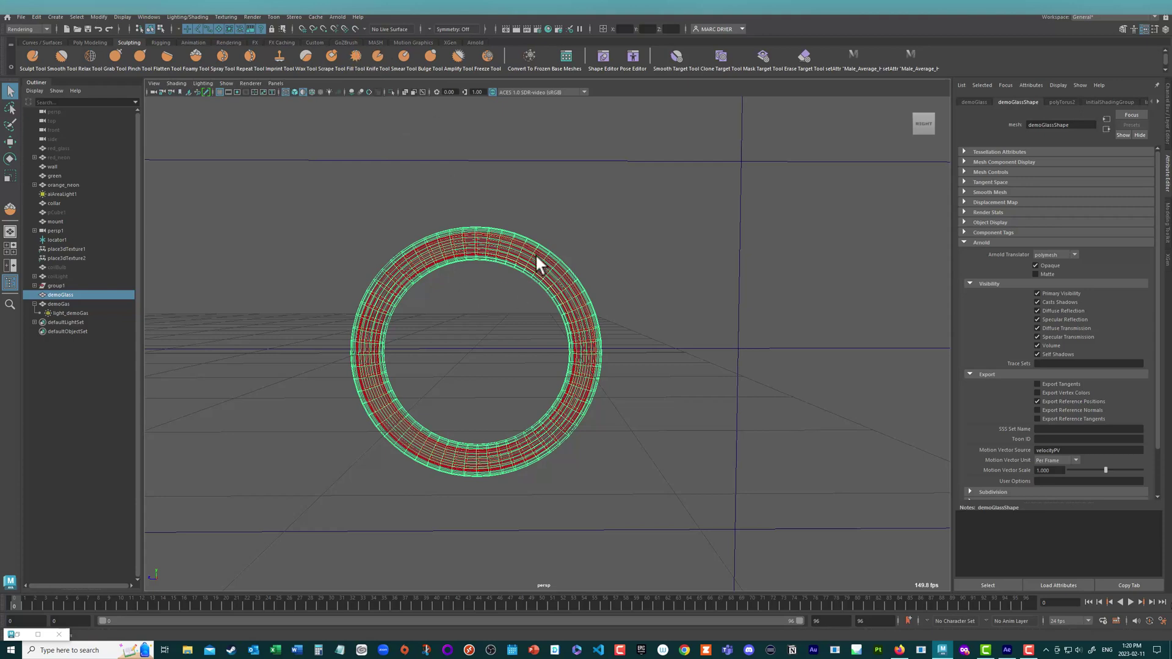
pyautogui.click(90, 42)
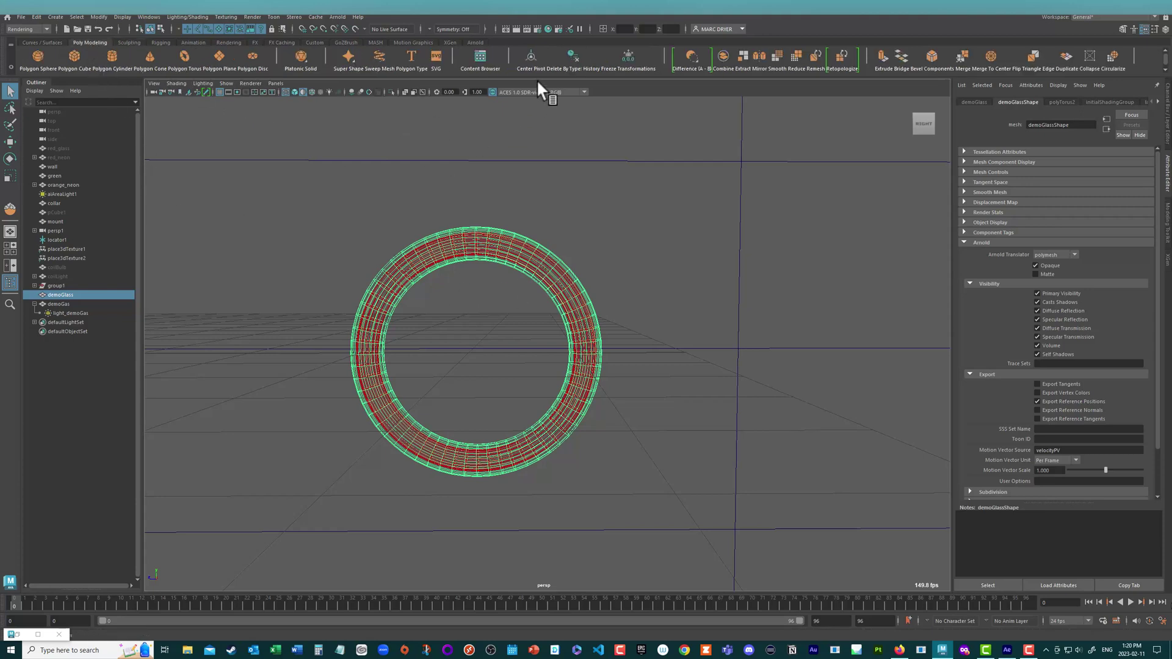
pyautogui.click(572, 57)
pyautogui.keyDown('alt'); pyautogui.moveTo(641, 203); pyautogui.dragTo(635, 273); pyautogui.keyUp('alt')
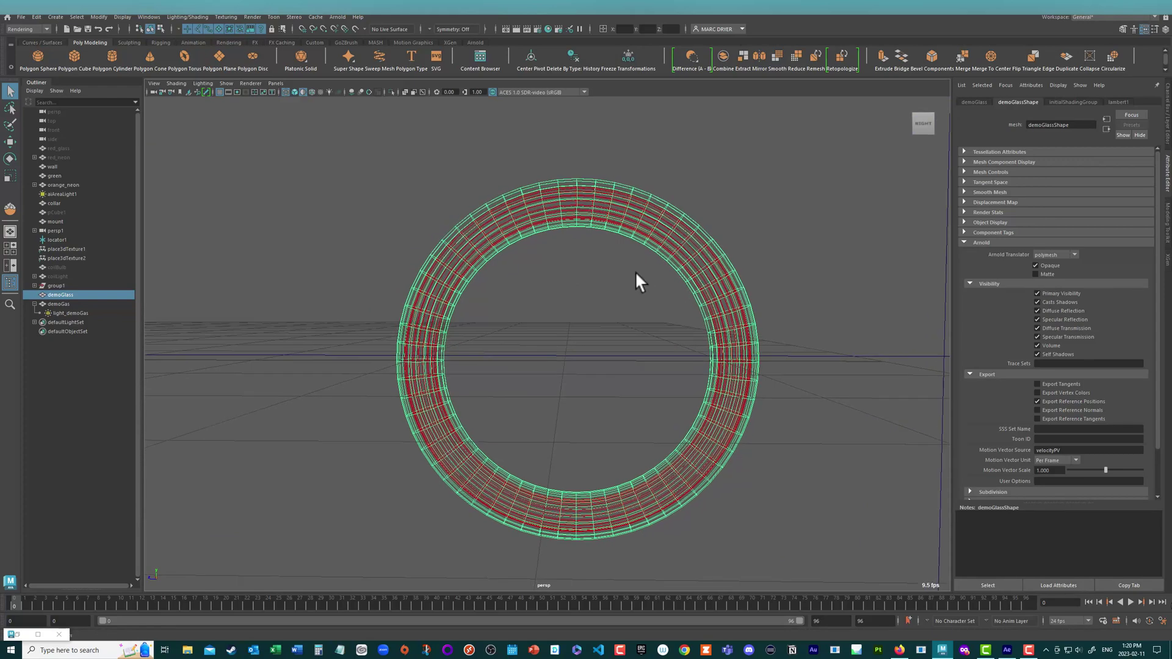
# Assign a new aiStandardSurface material to demoGlass
pyautogui.click(1118, 102)
pyautogui.click(1031, 102)
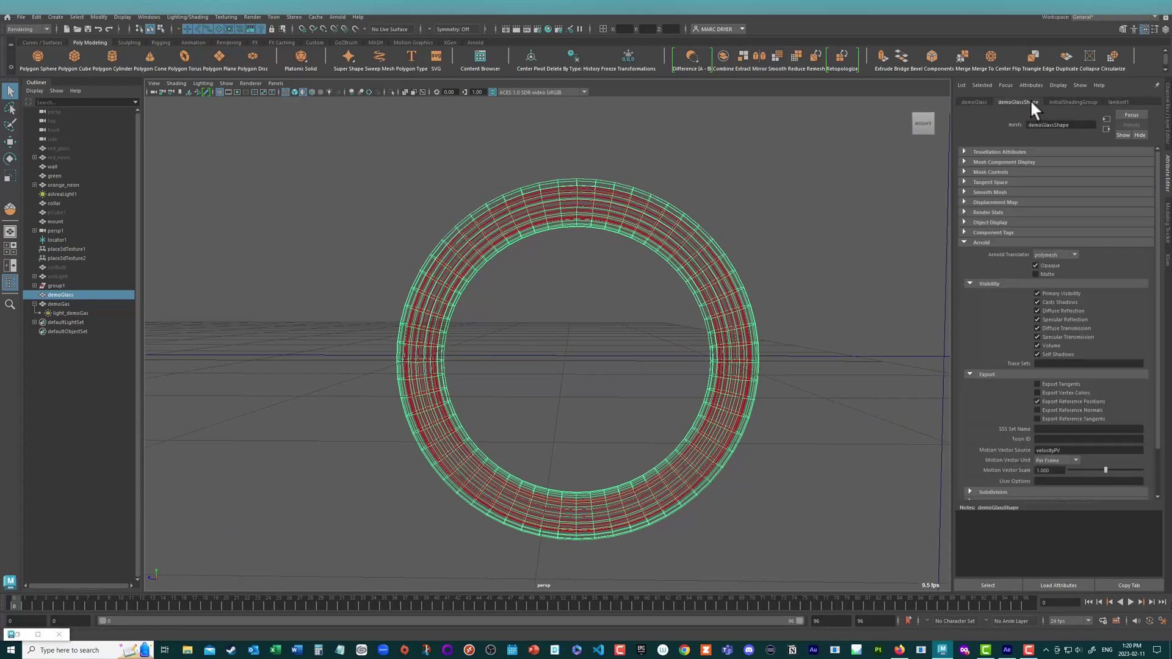
pyautogui.click(976, 102)
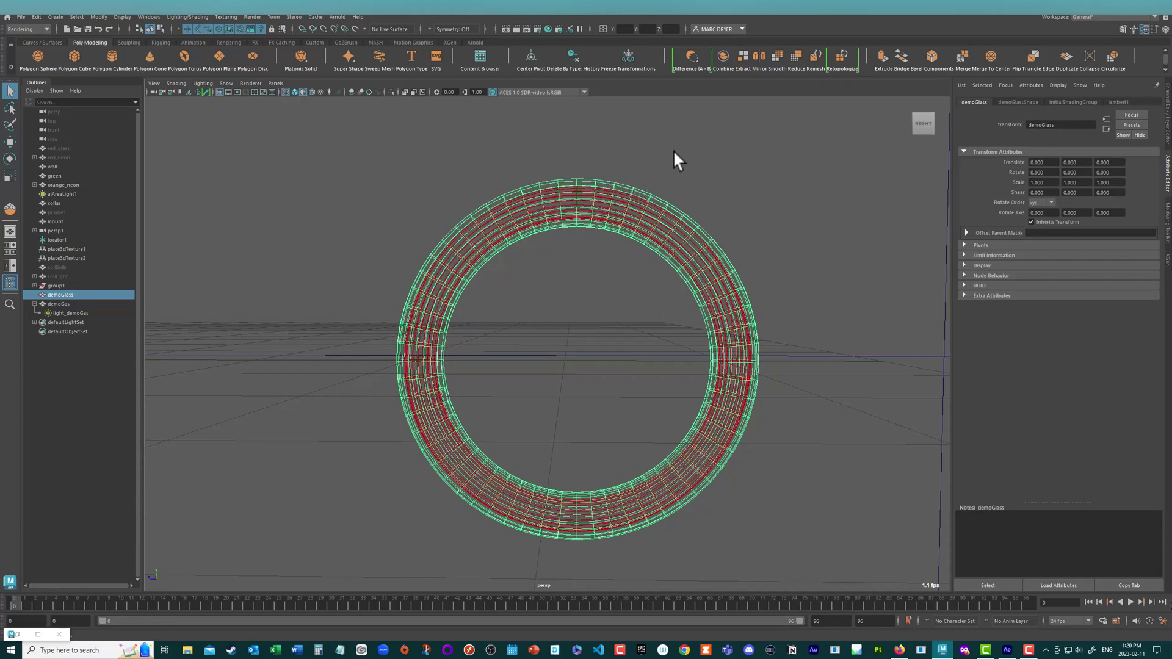
pyautogui.moveTo(706, 157); pyautogui.dragTo(706, 390, button='right')
pyautogui.click(317, 239)
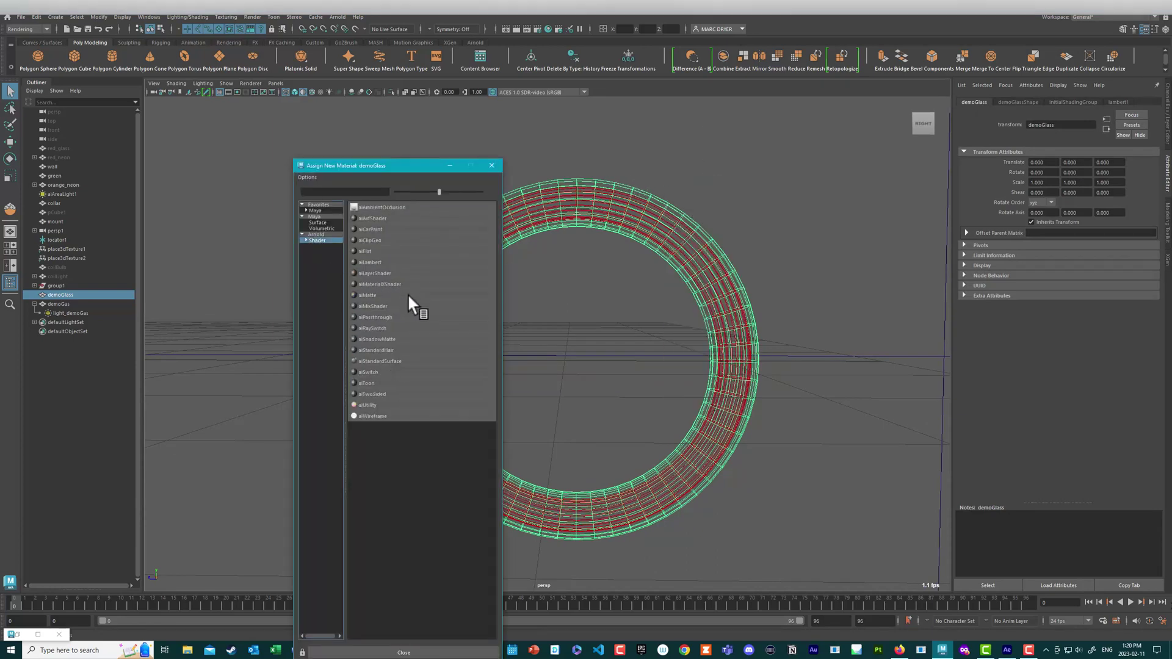
pyautogui.click(370, 360)
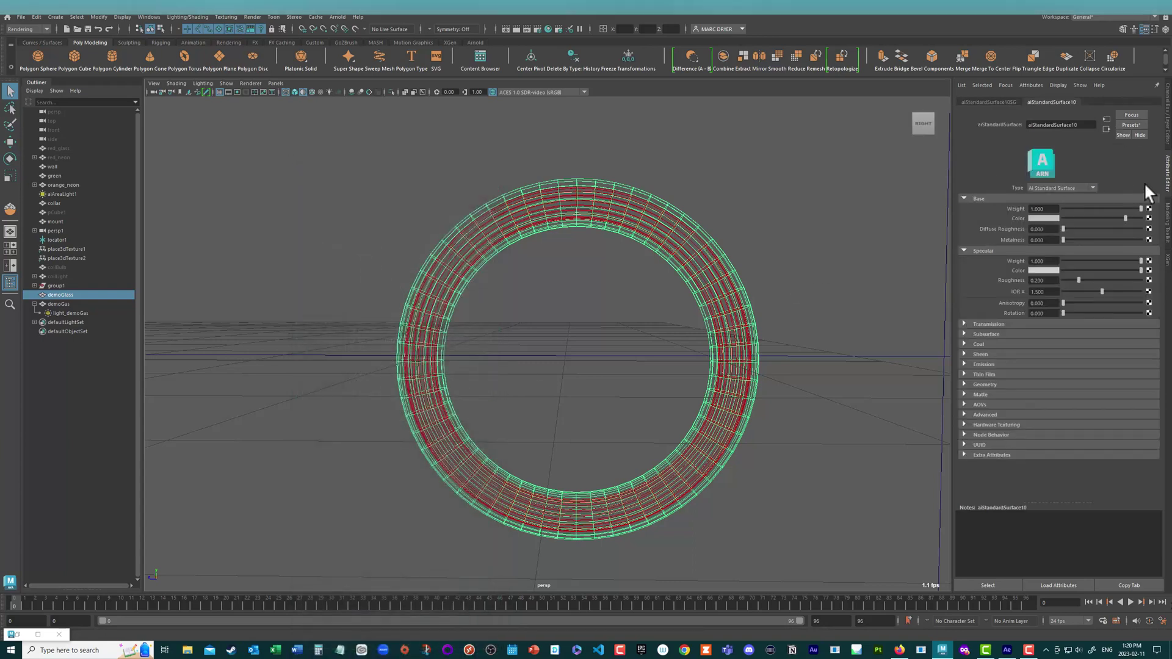
# Replace the new material's settings with the Glass preset
pyautogui.click(1133, 123)
pyautogui.moveTo(1100, 334)
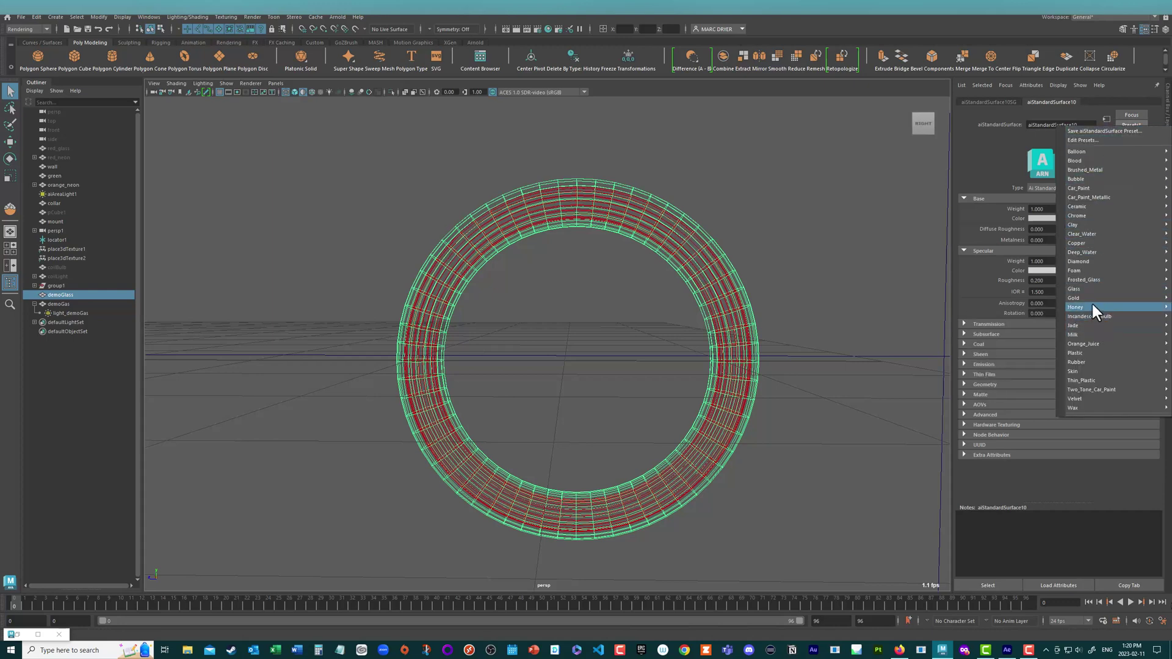
pyautogui.click(1032, 289)
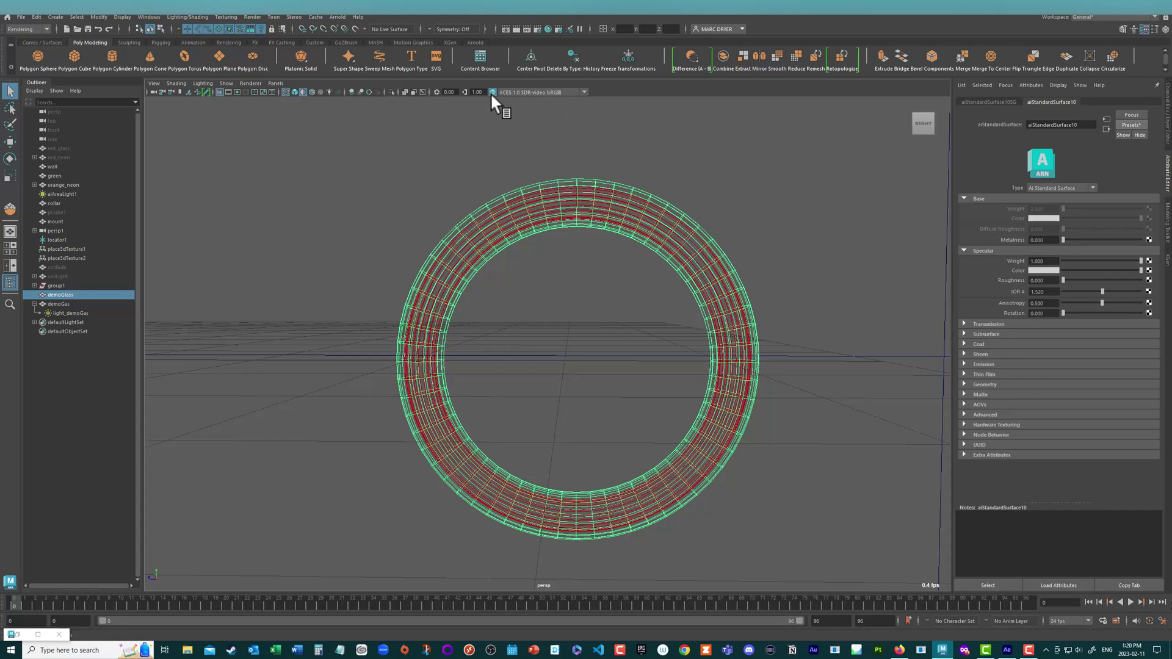
# Preview the demo ring in Arnold RenderView with a full scene update, stop the render, and minimize the RenderView
pyautogui.click(335, 15)
pyautogui.click(351, 42)
pyautogui.click(38, 635)
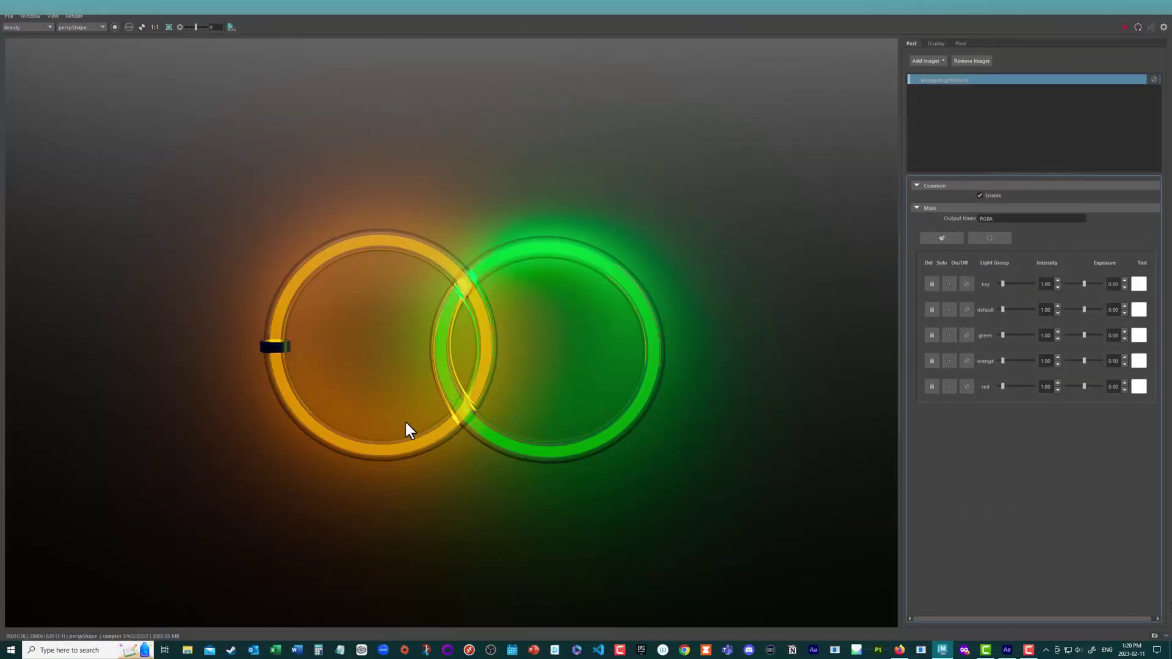
pyautogui.click(1125, 27)
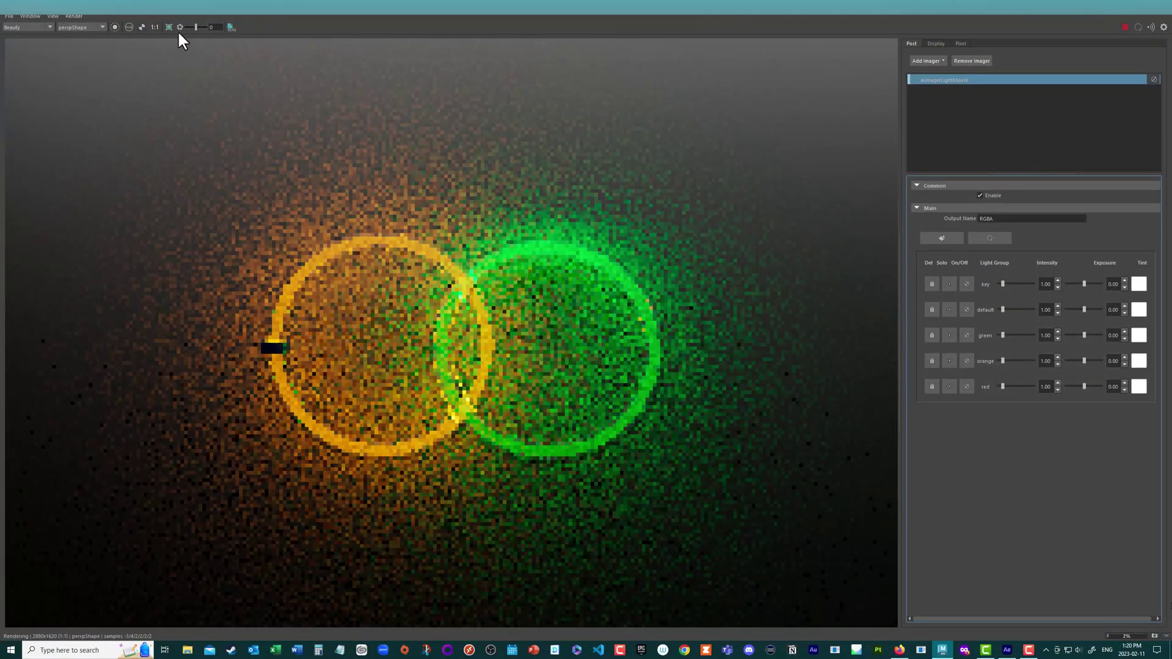
pyautogui.click(87, 27)
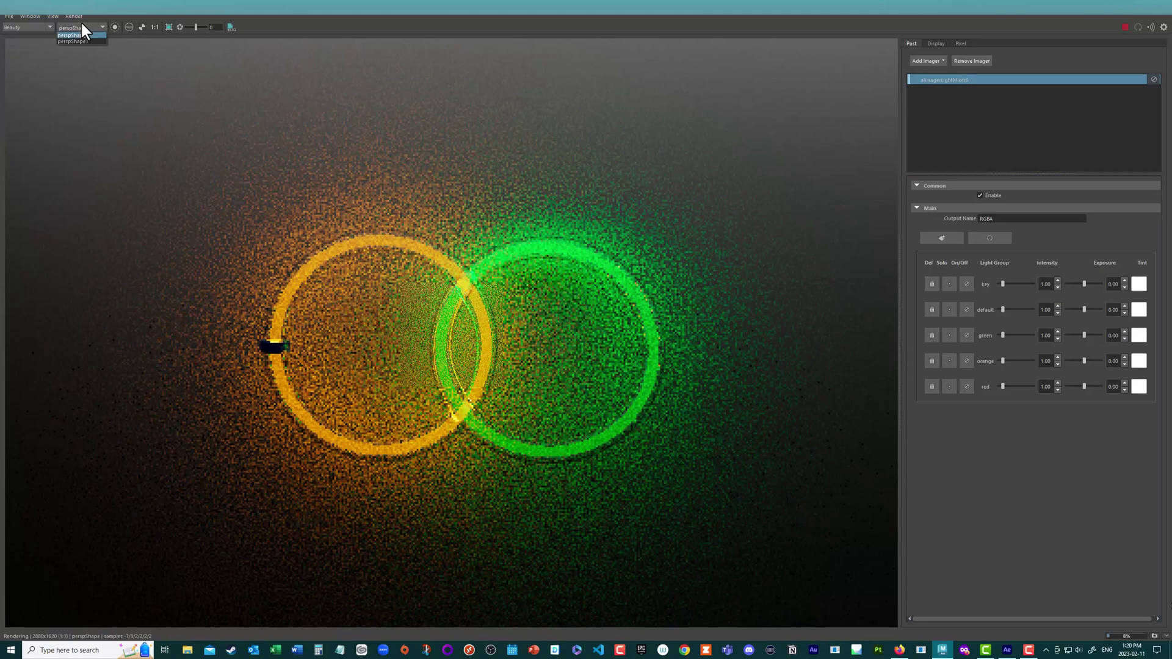
pyautogui.click(74, 16)
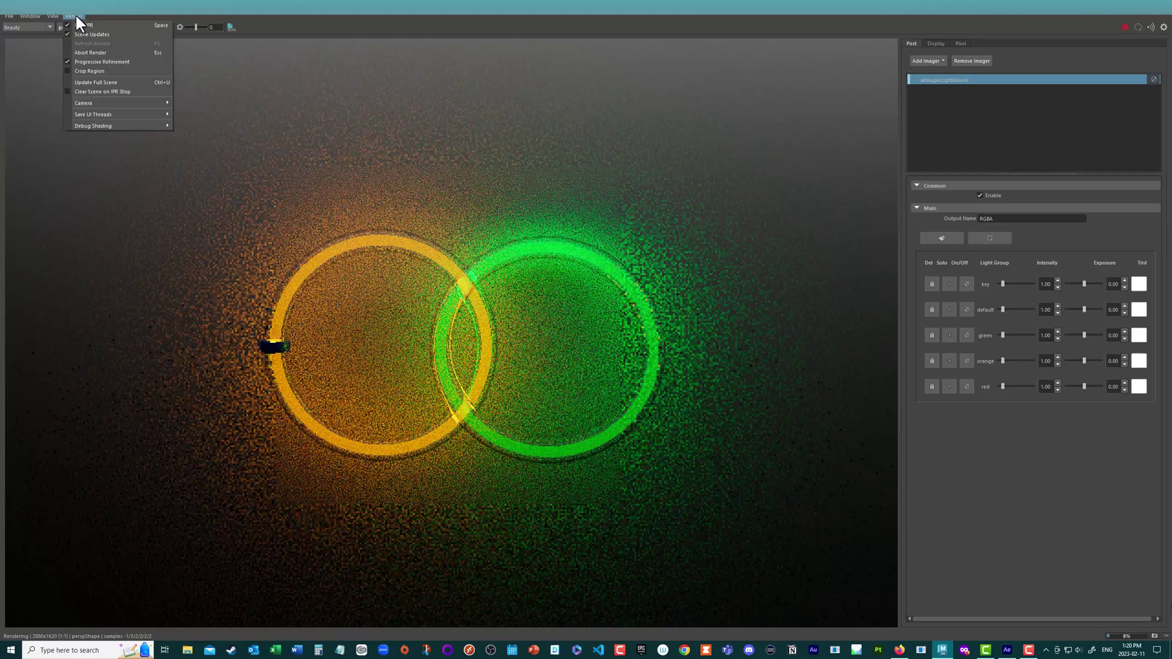
pyautogui.click(100, 81)
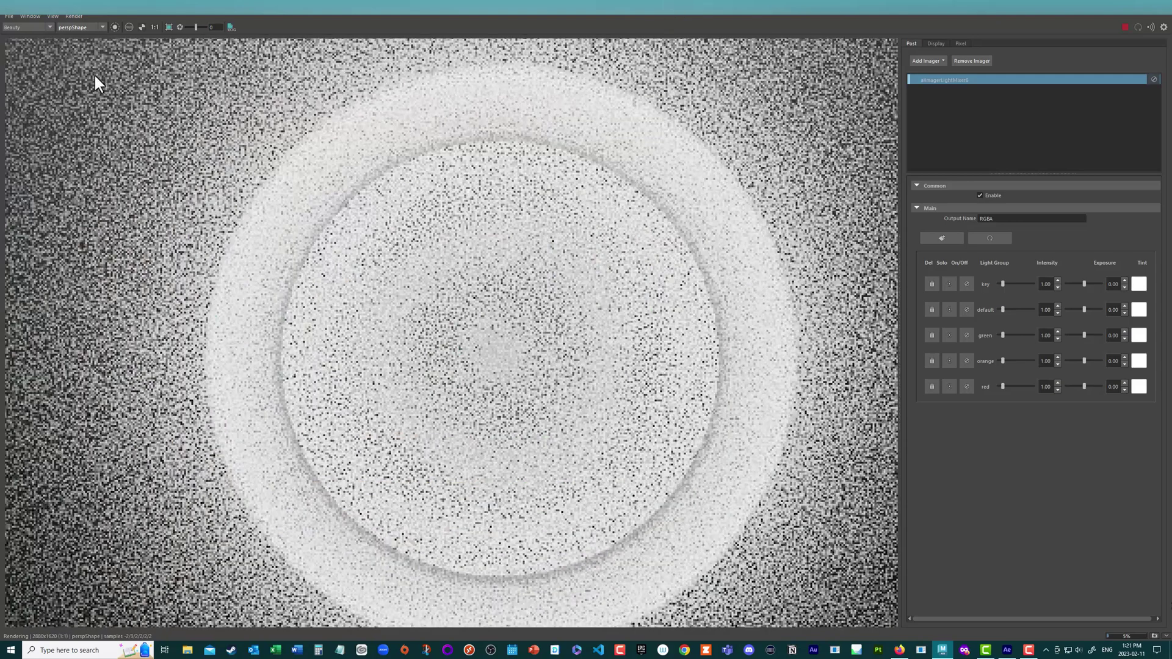
pyautogui.scroll(-5, 429, 183)
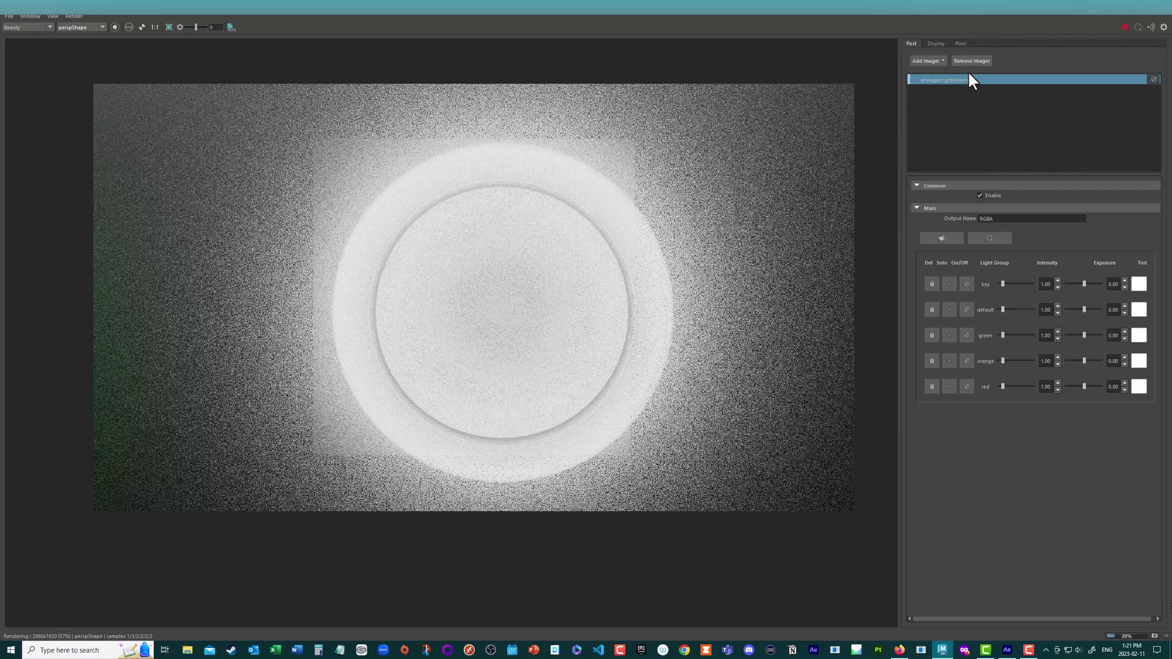
pyautogui.click(1125, 27)
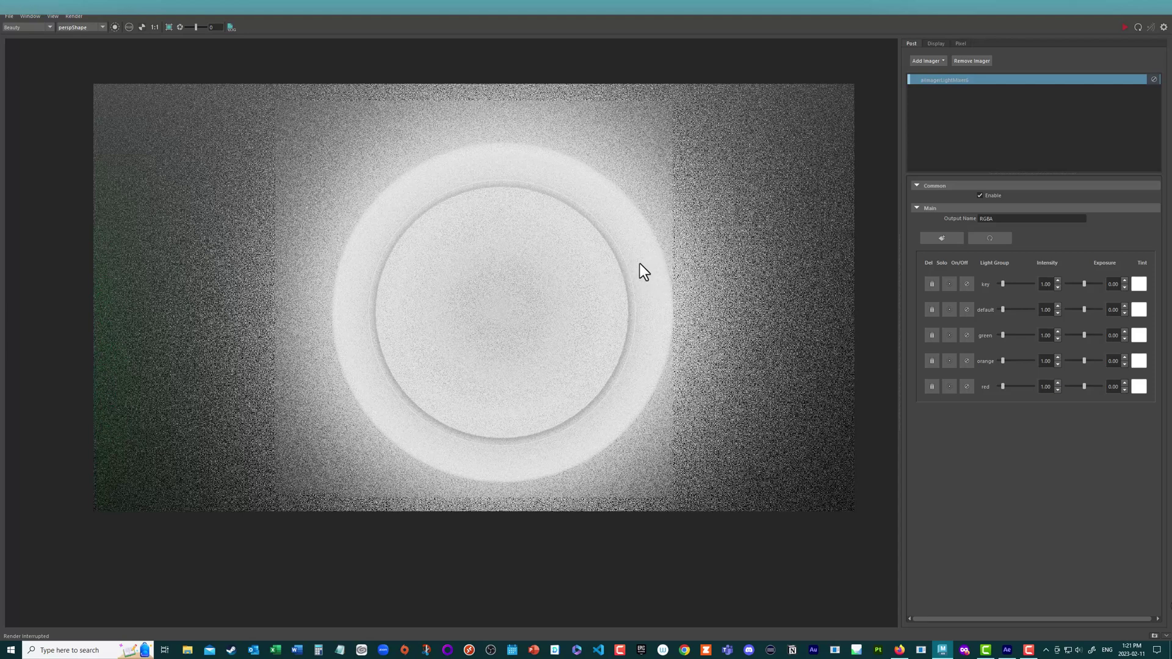
pyautogui.click(1139, 7)
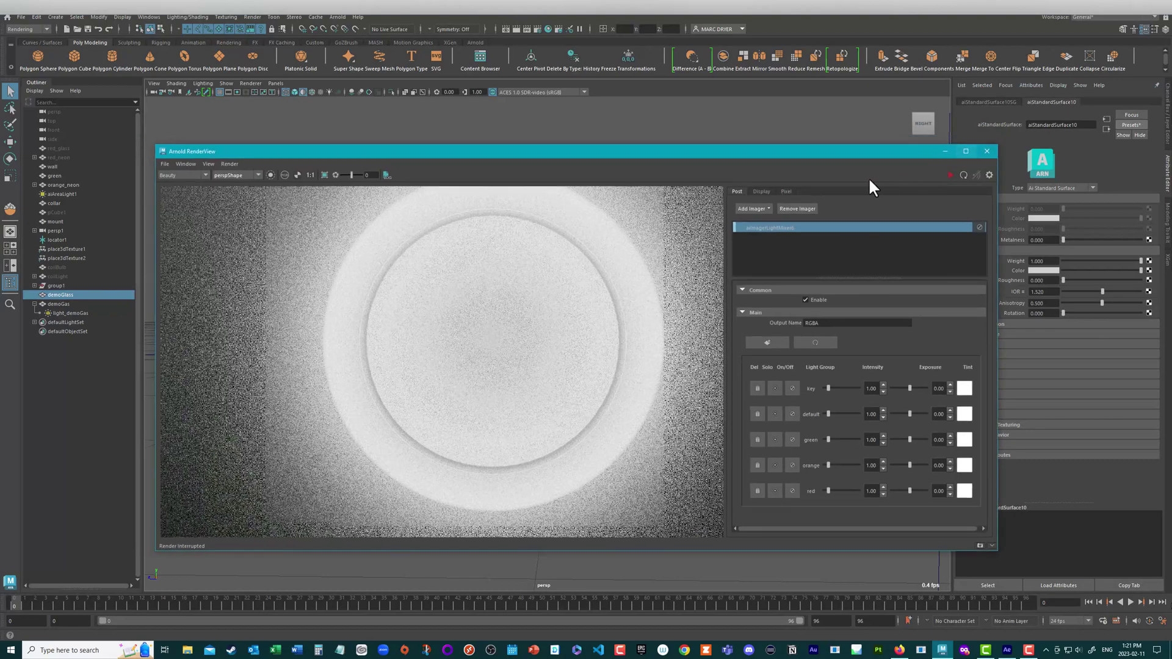
pyautogui.click(946, 152)
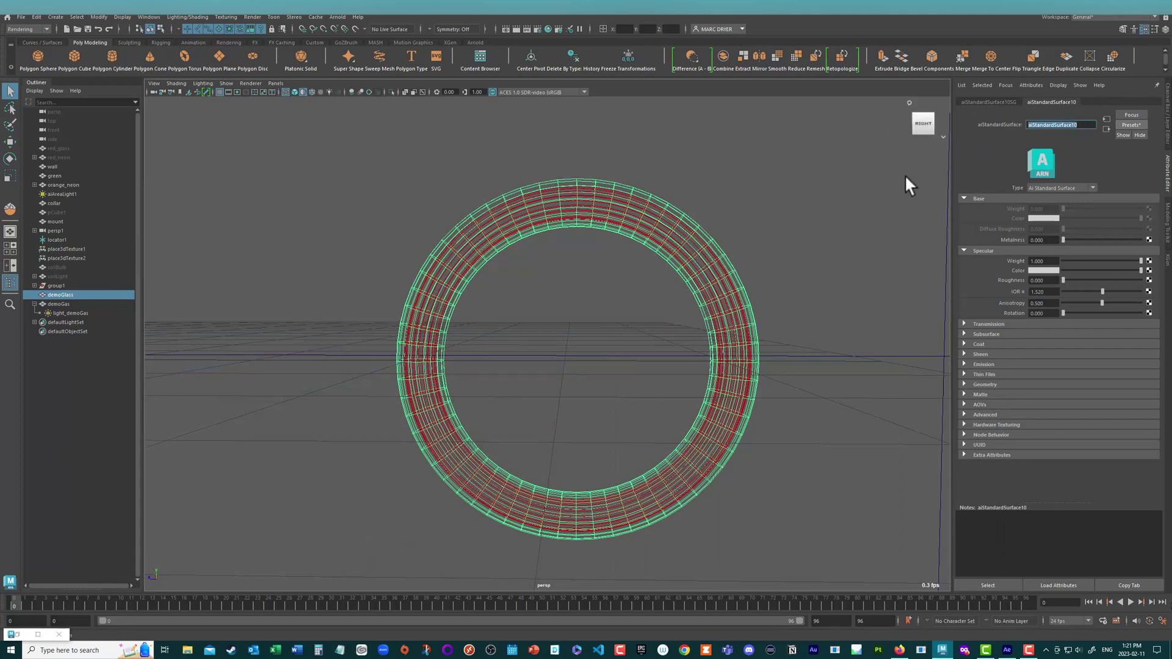
# Rename demoGlass's material to demo_glassSh and enable Thin Walled in its geometry settings
pyautogui.click(728, 242)
pyautogui.click(720, 246)
pyautogui.click(1056, 105)
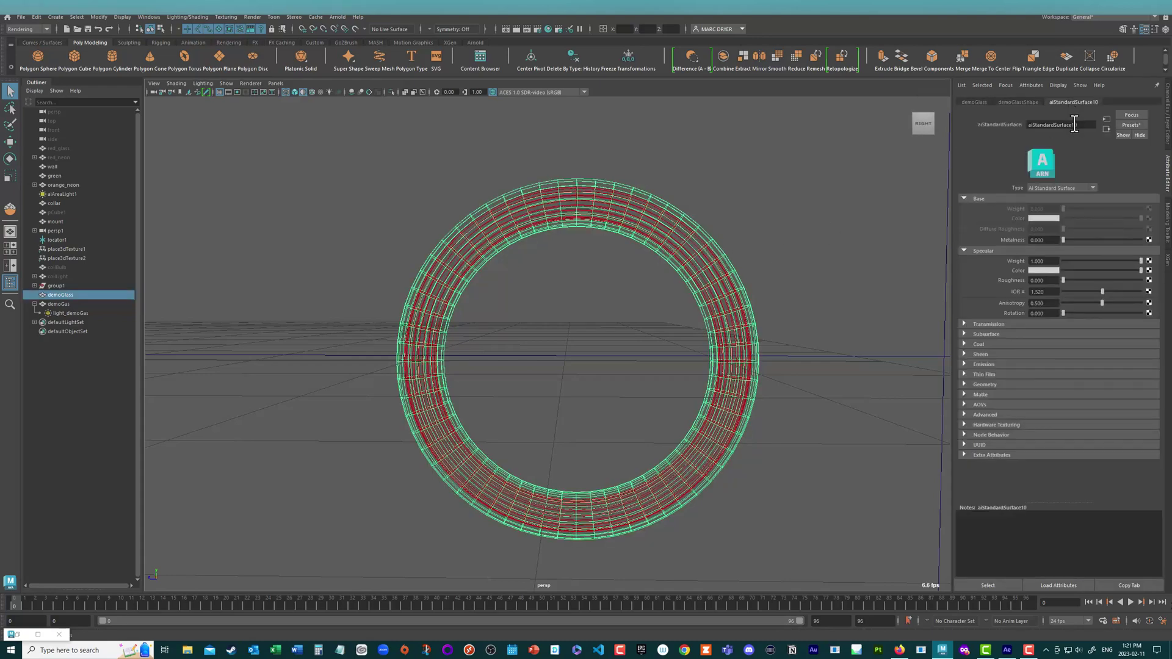
pyautogui.doubleClick(1074, 125)
pyautogui.write('demo_glassSh')
pyautogui.press('Return')
pyautogui.click(985, 384)
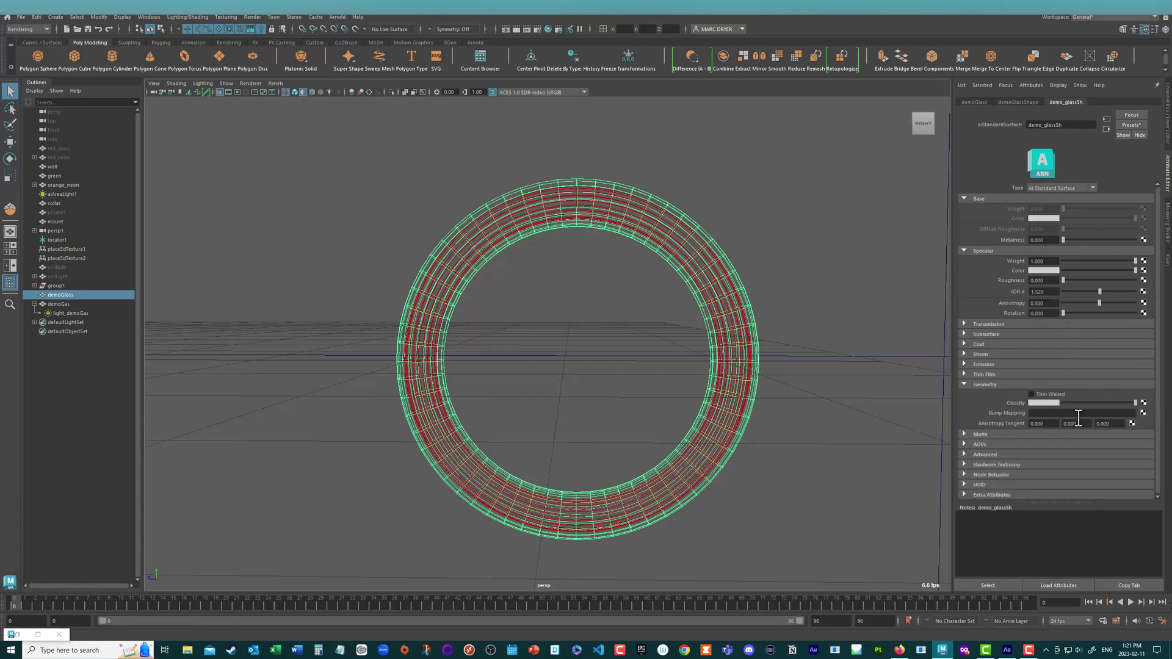
pyautogui.click(1049, 396)
# Reopen the Arnold RenderView beside the viewport, show the resolution gate, and reframe the ring smaller within it
pyautogui.click(340, 17)
pyautogui.click(361, 44)
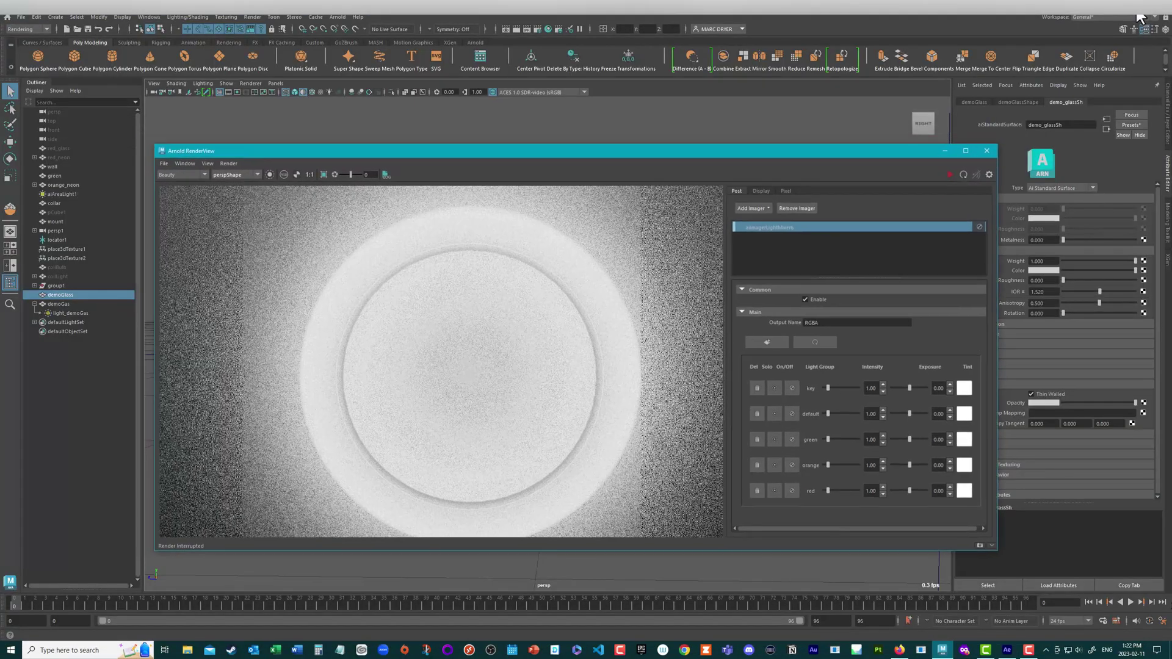
pyautogui.click(1139, 7)
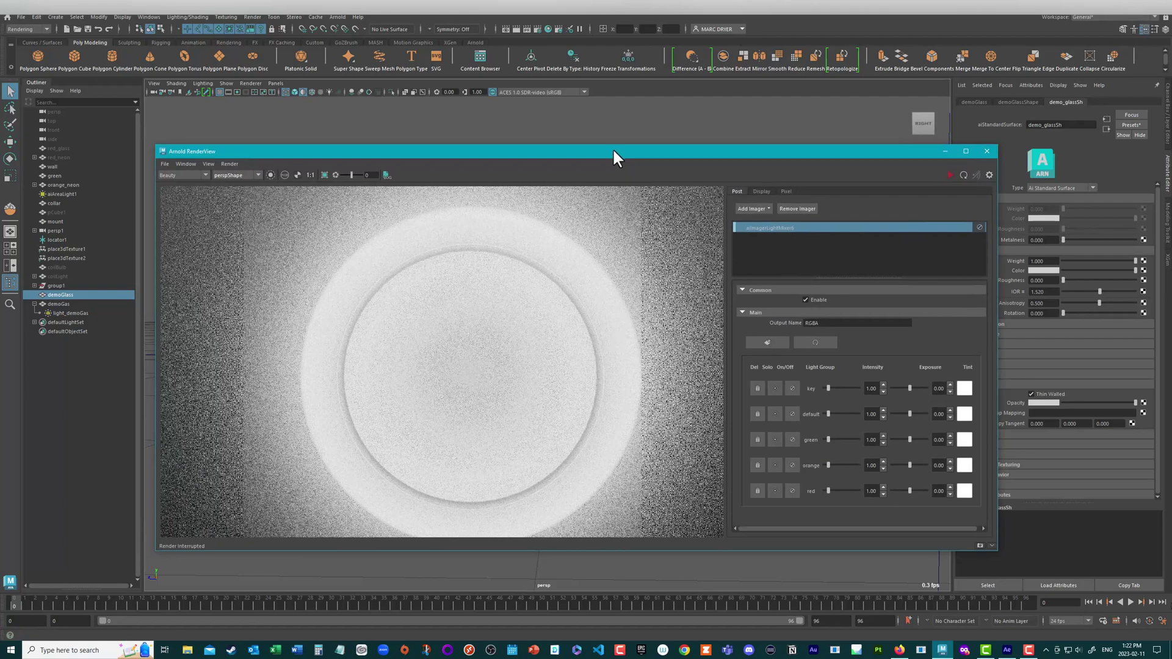
pyautogui.moveTo(612, 151); pyautogui.dragTo(665, 389)
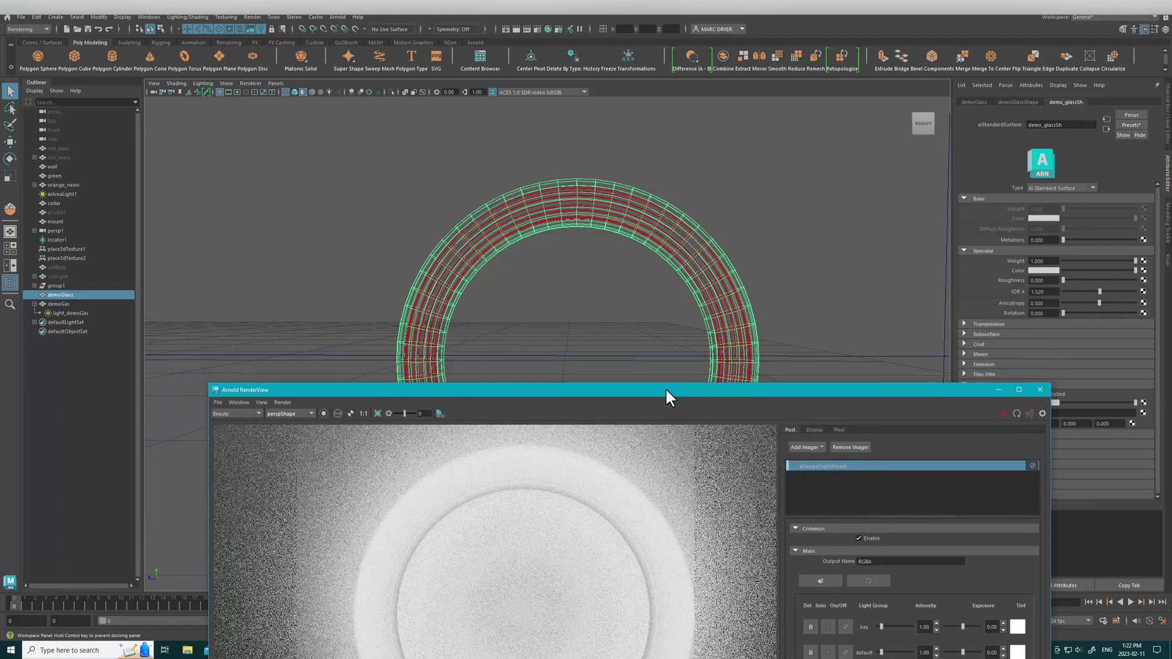
pyautogui.click(236, 91)
pyautogui.moveTo(558, 236); pyautogui.dragTo(470, 228, button='right')
pyautogui.keyDown('alt'); pyautogui.moveTo(470, 229); pyautogui.dragTo(478, 227, button='middle'); pyautogui.keyUp('alt')
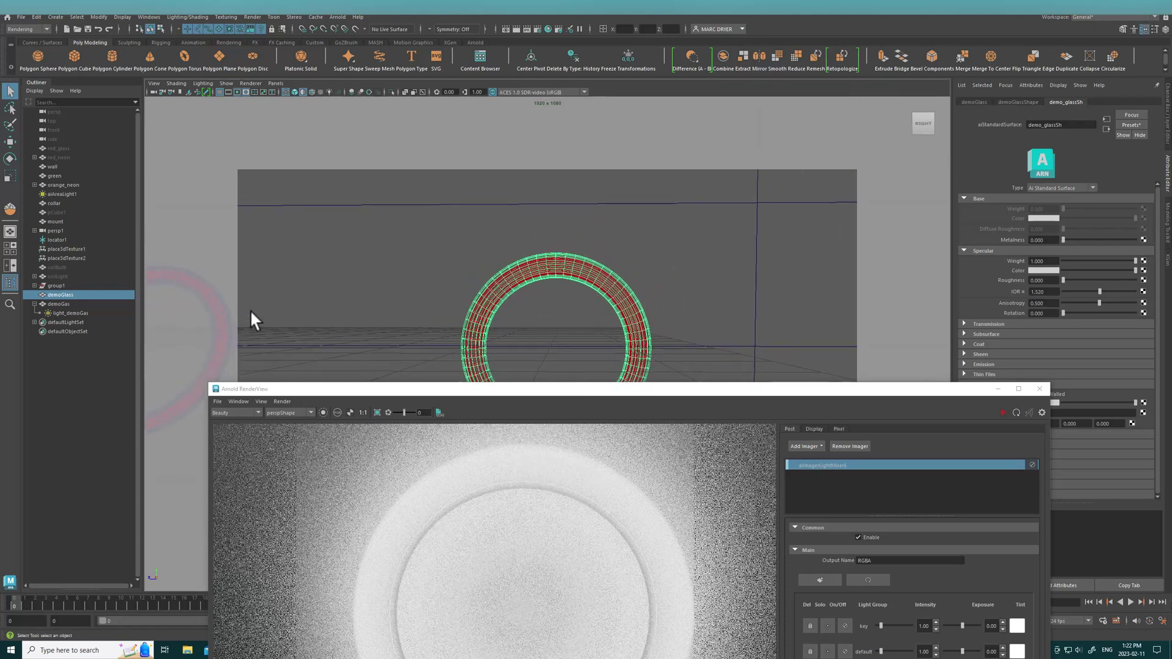
# Examine the light attributes of the existing light_orange_neon and light_green_neon1 mesh lights as a reference
pyautogui.click(35, 184)
pyautogui.click(75, 194)
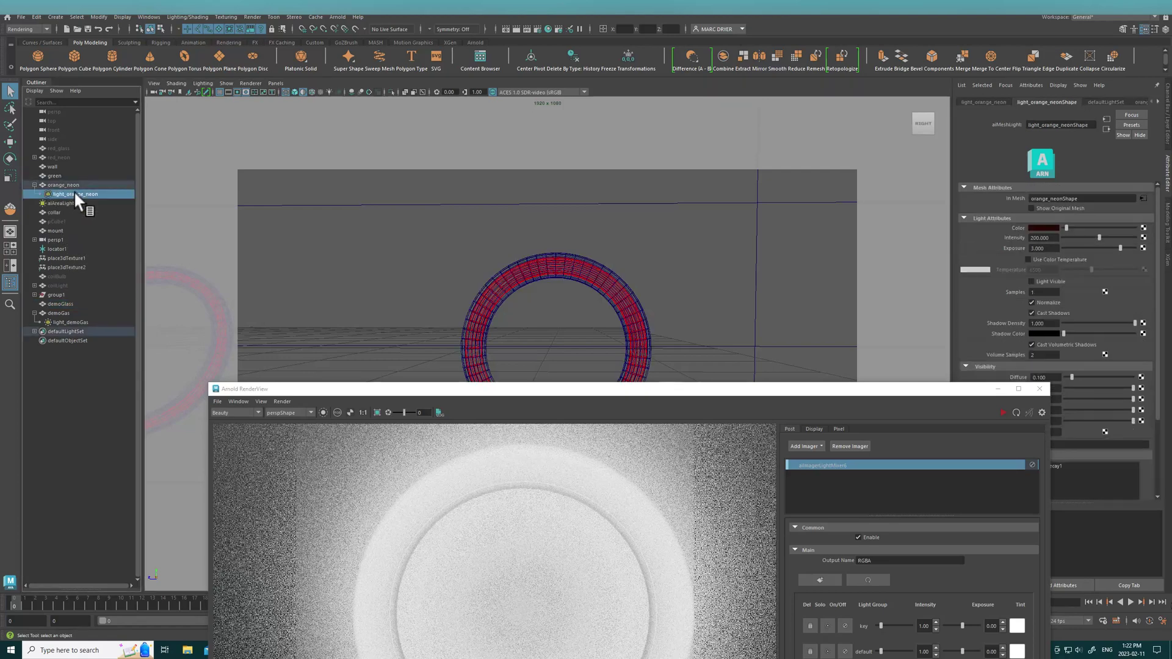
pyautogui.click(35, 157)
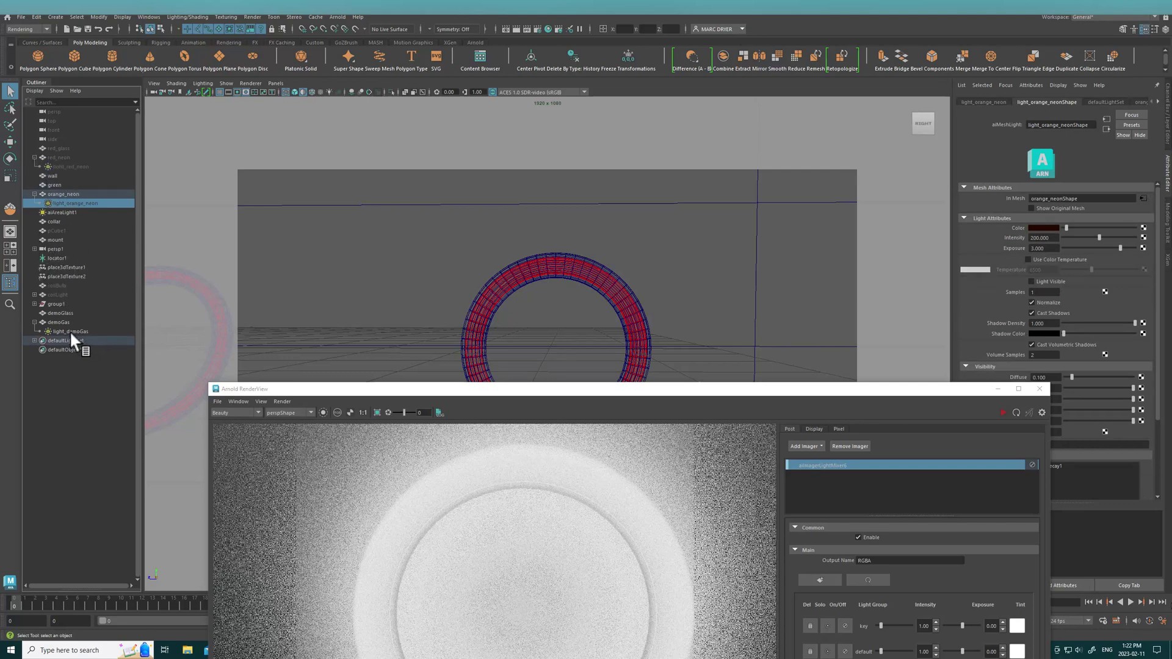
pyautogui.click(34, 304)
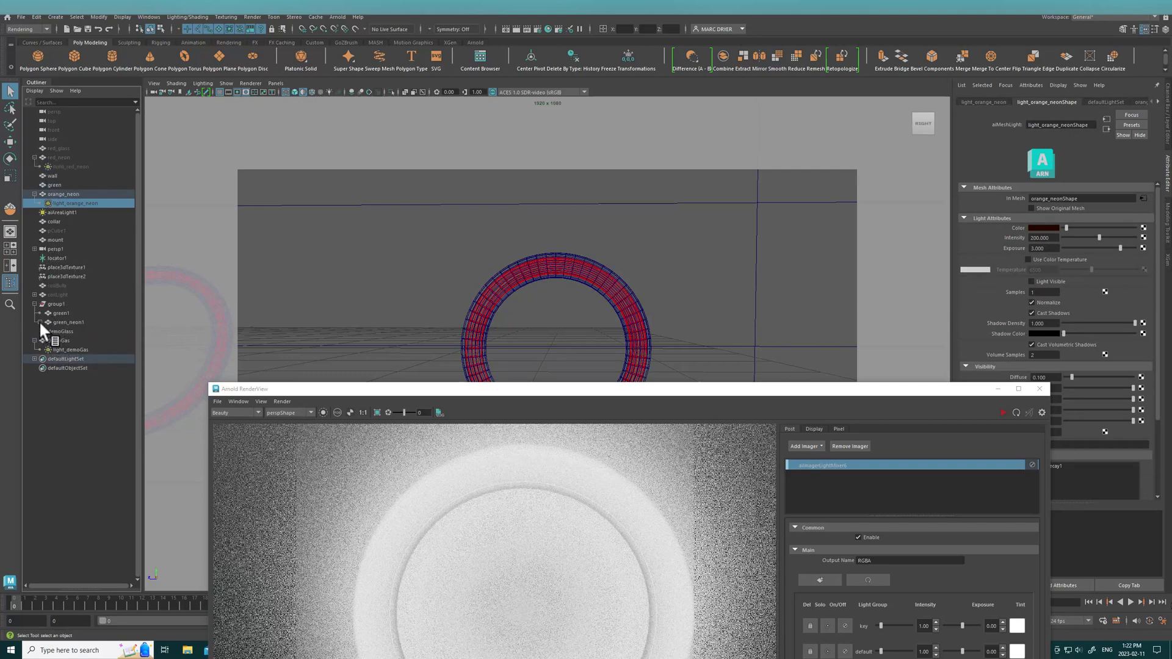
pyautogui.click(40, 323)
pyautogui.click(66, 331)
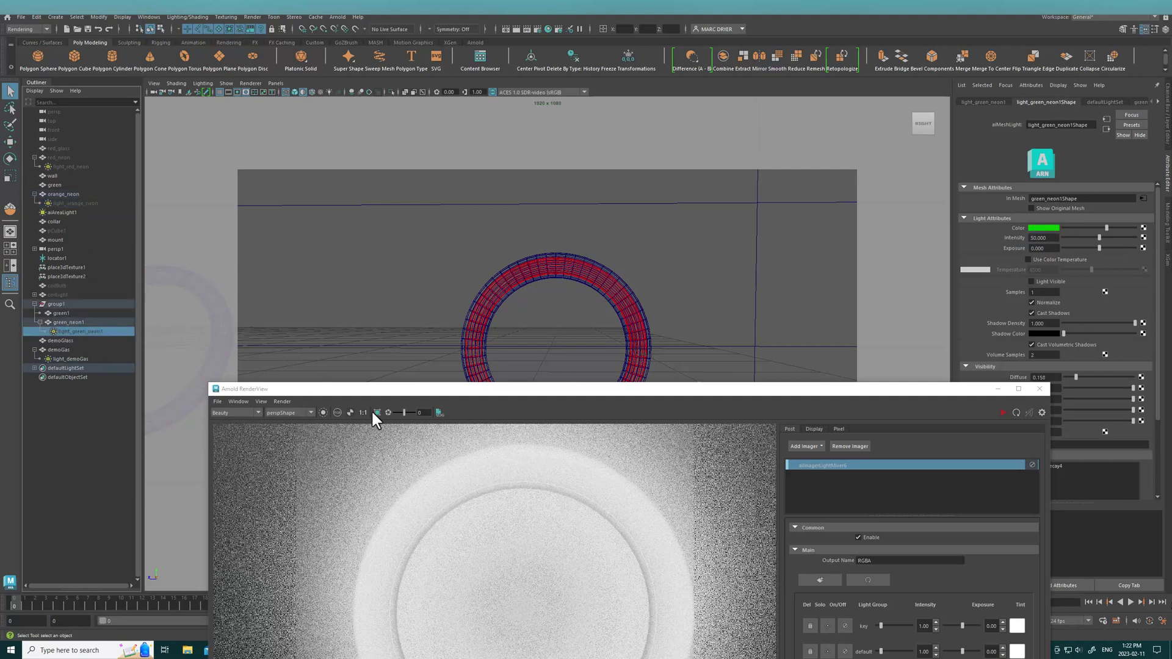
# Try a live Arnold render of the reframed ring, keeping the light attributes uncovered
pyautogui.moveTo(393, 392); pyautogui.dragTo(376, 157)
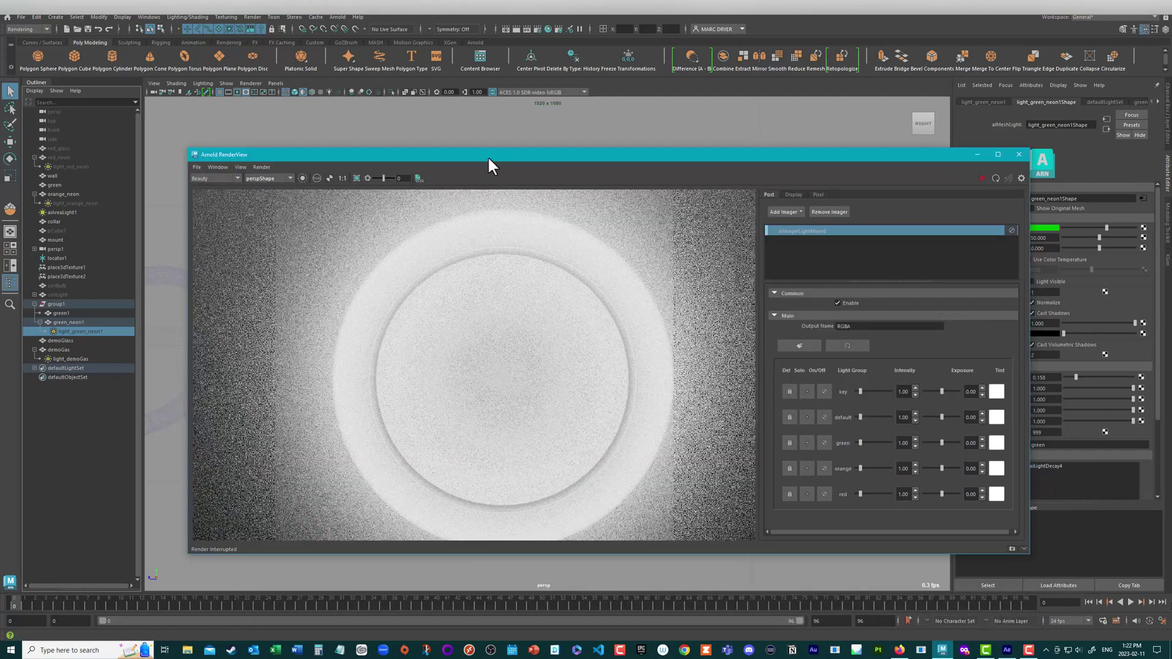
pyautogui.moveTo(488, 155); pyautogui.dragTo(573, 133)
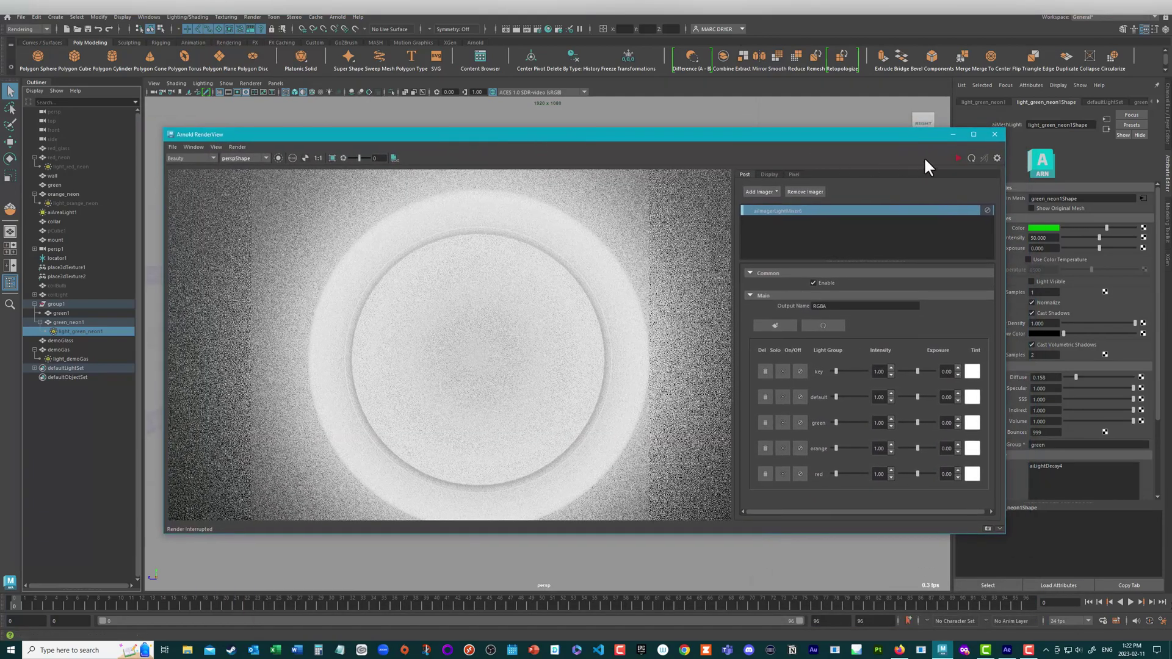
pyautogui.click(957, 158)
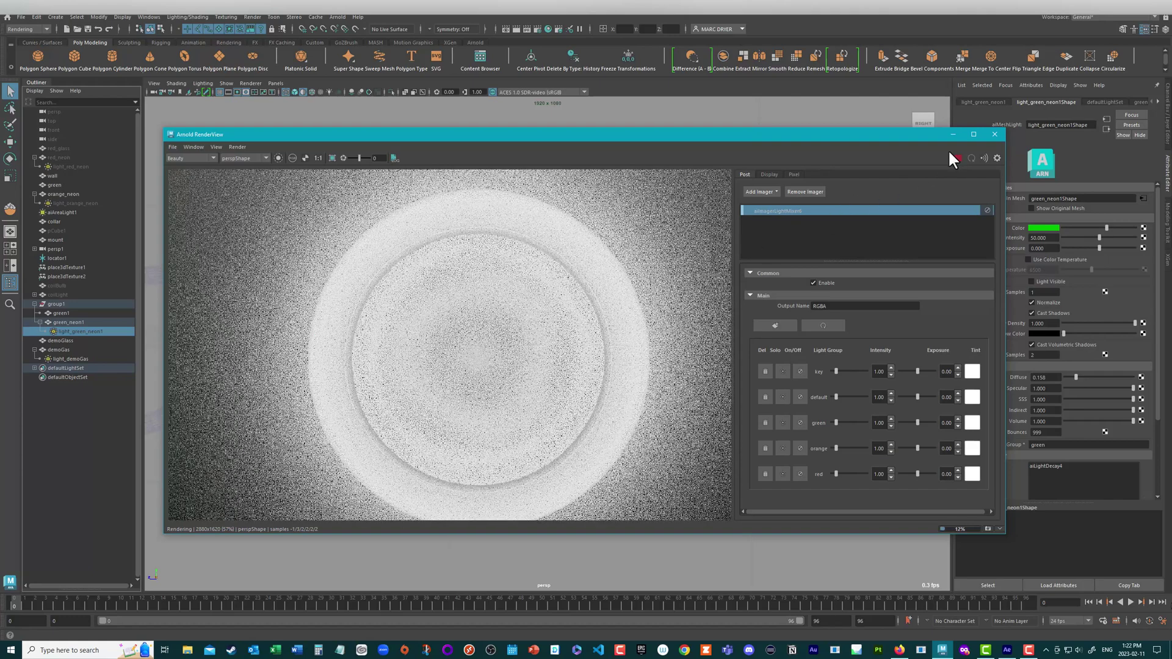
pyautogui.moveTo(893, 134); pyautogui.dragTo(775, 136)
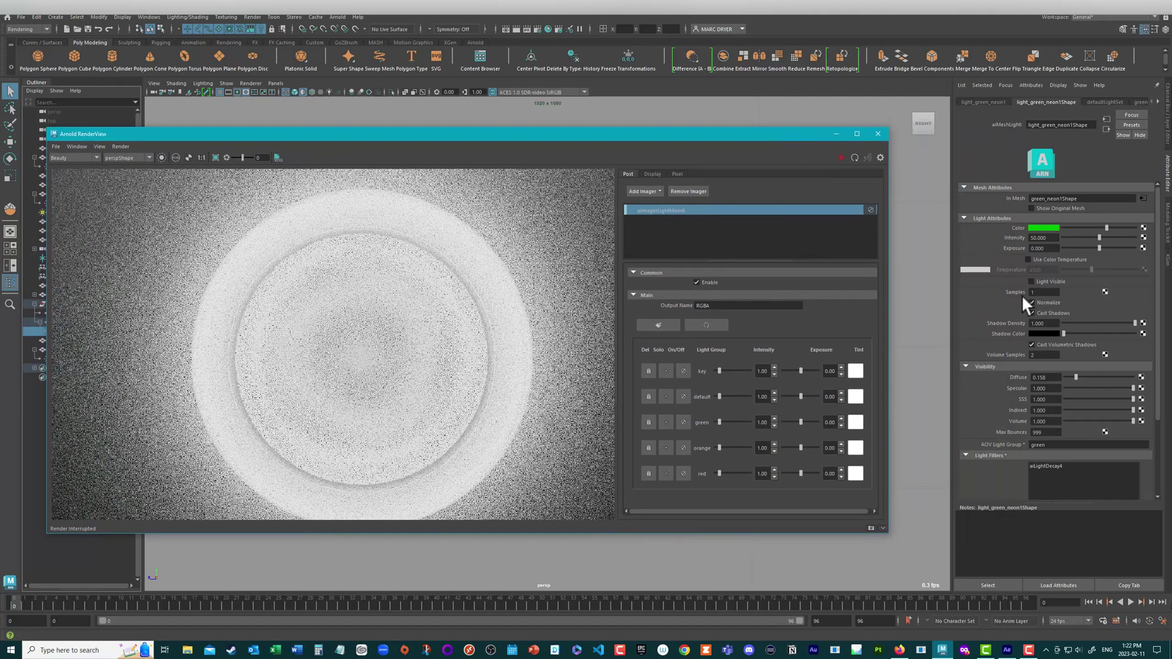
pyautogui.moveTo(625, 136); pyautogui.dragTo(660, 397)
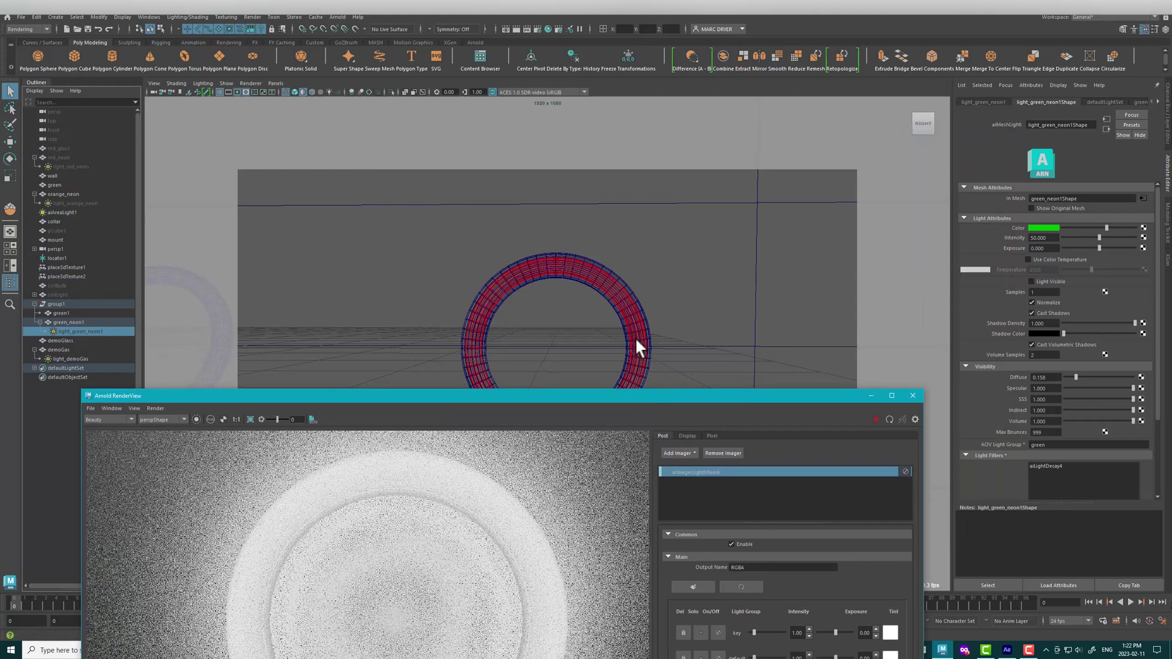
# Select the demoGas mesh light and restart the live render, limited to a crop region over the ring's left side
pyautogui.click(635, 343)
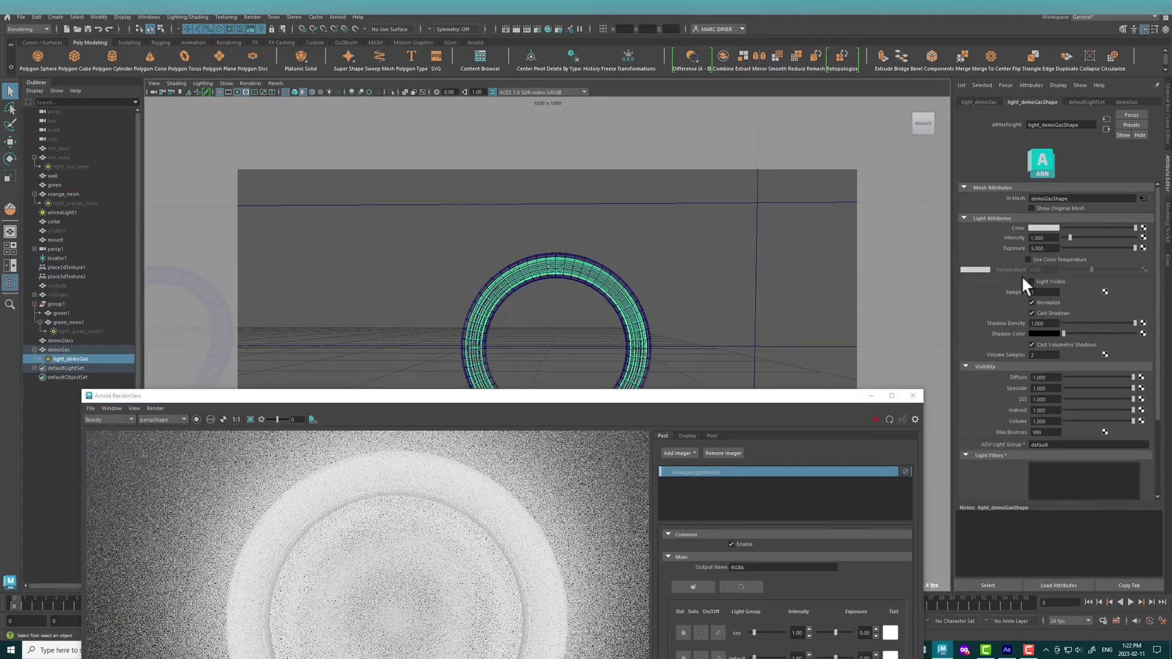
pyautogui.moveTo(759, 391); pyautogui.dragTo(730, 262)
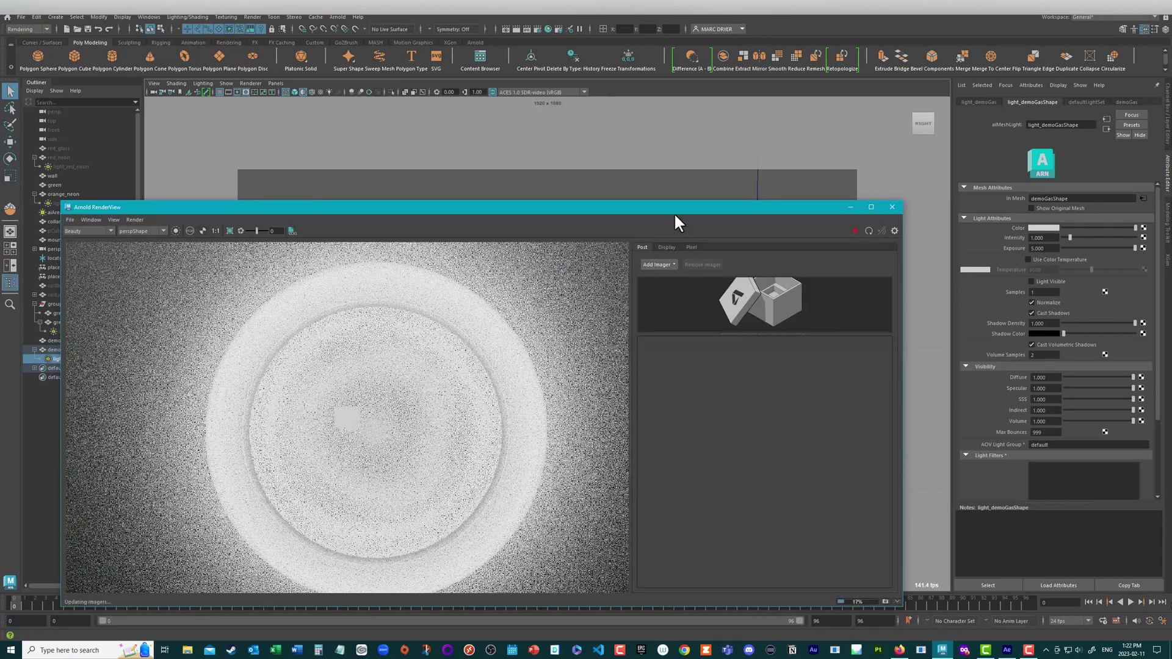
pyautogui.moveTo(674, 210); pyautogui.dragTo(704, 135)
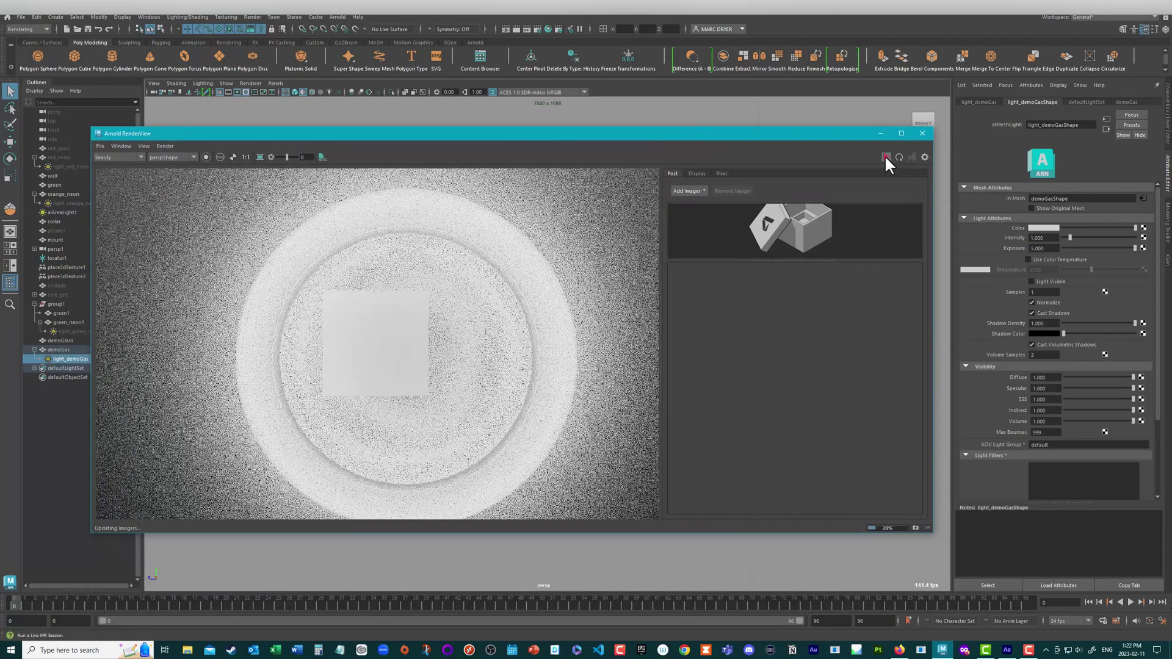
pyautogui.click(886, 157)
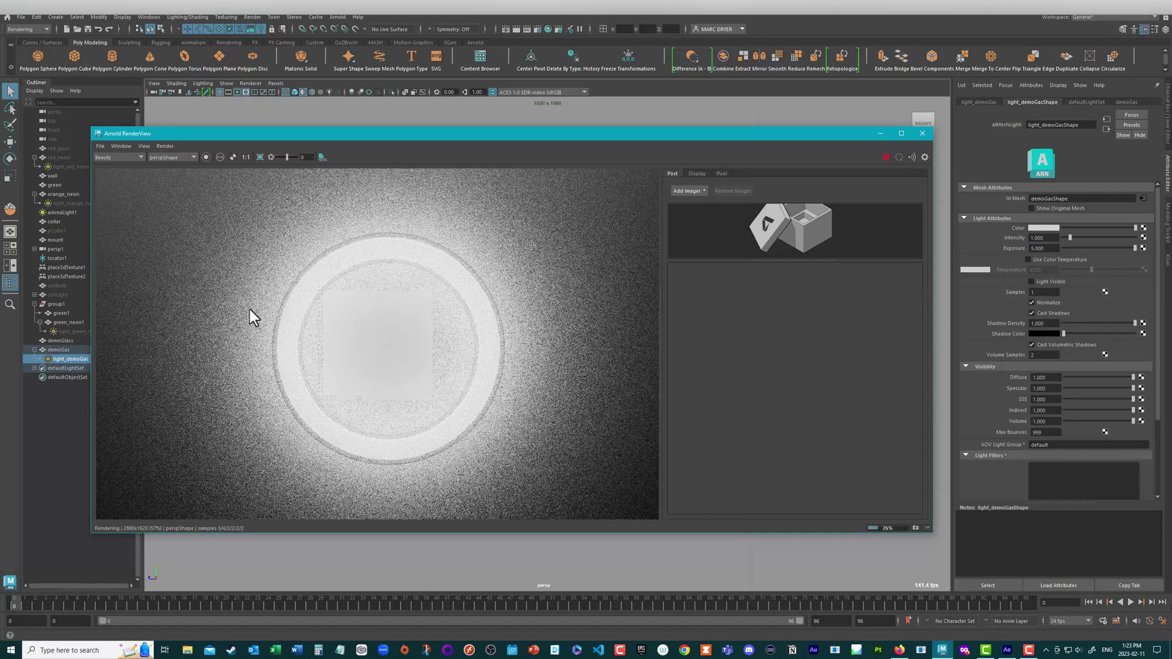
pyautogui.moveTo(277, 310)
pyautogui.mouseDown()
pyautogui.moveTo(318, 360)
pyautogui.moveTo(341, 369)
pyautogui.mouseUp()
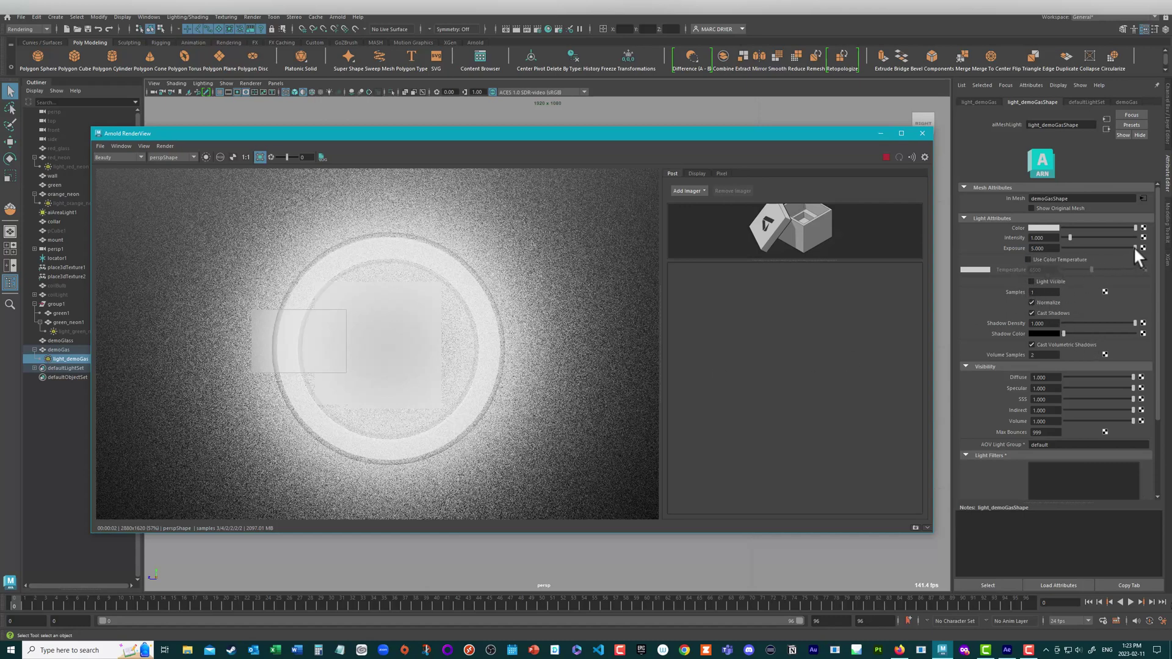
# Try the mesh light at exposures of about 1.753 and 3.961 with Light Visible enabled, and disable Light Visible again
pyautogui.moveTo(1134, 247); pyautogui.dragTo(1109, 247)
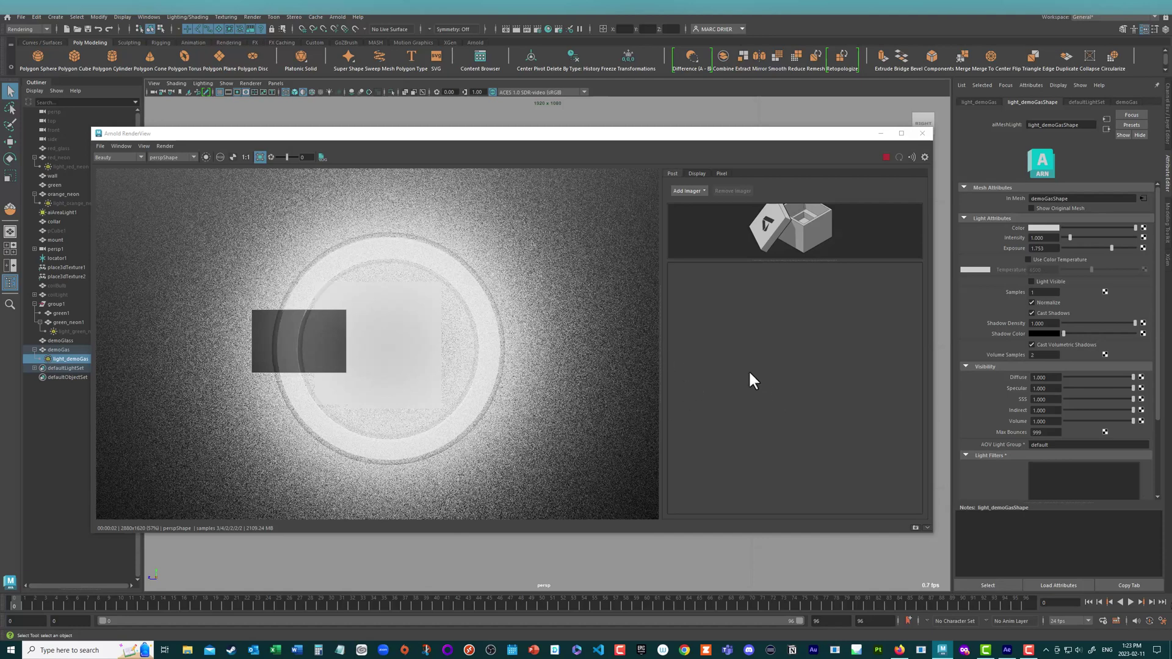
pyautogui.click(1052, 281)
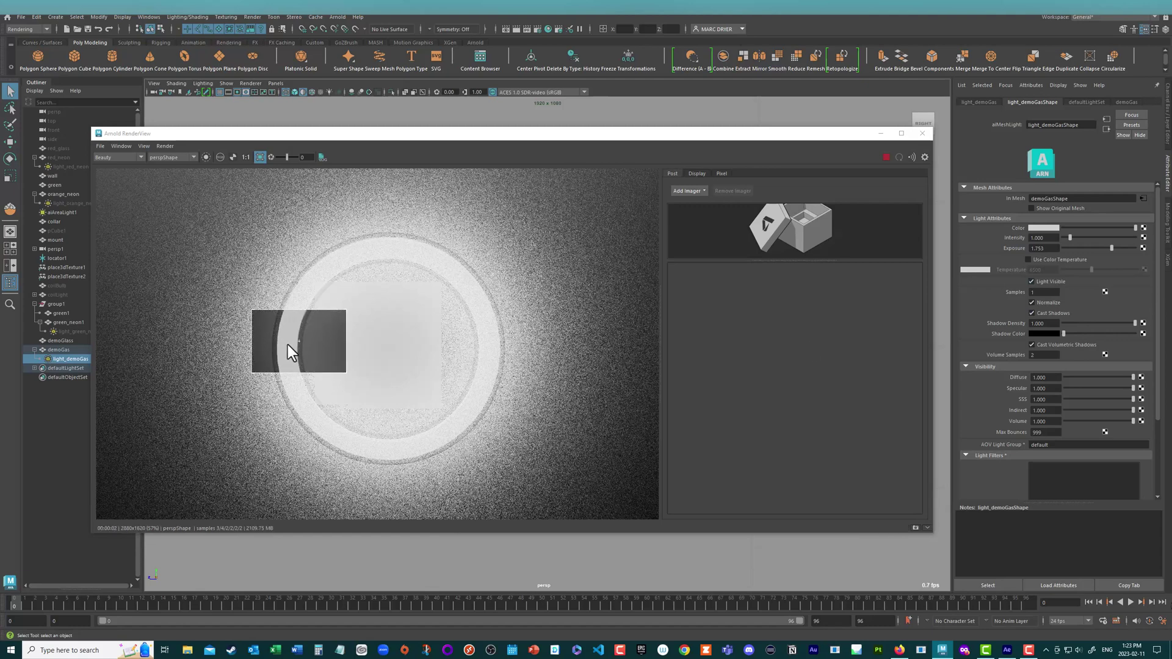
pyautogui.moveTo(1111, 248); pyautogui.dragTo(1124, 248)
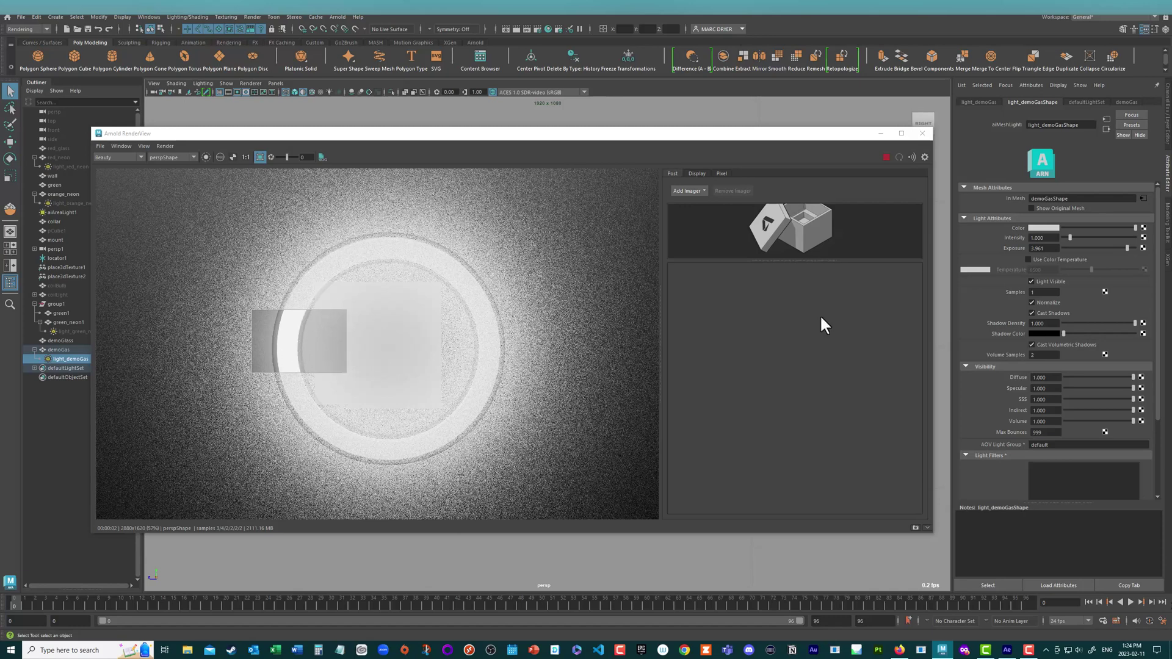
pyautogui.click(1040, 281)
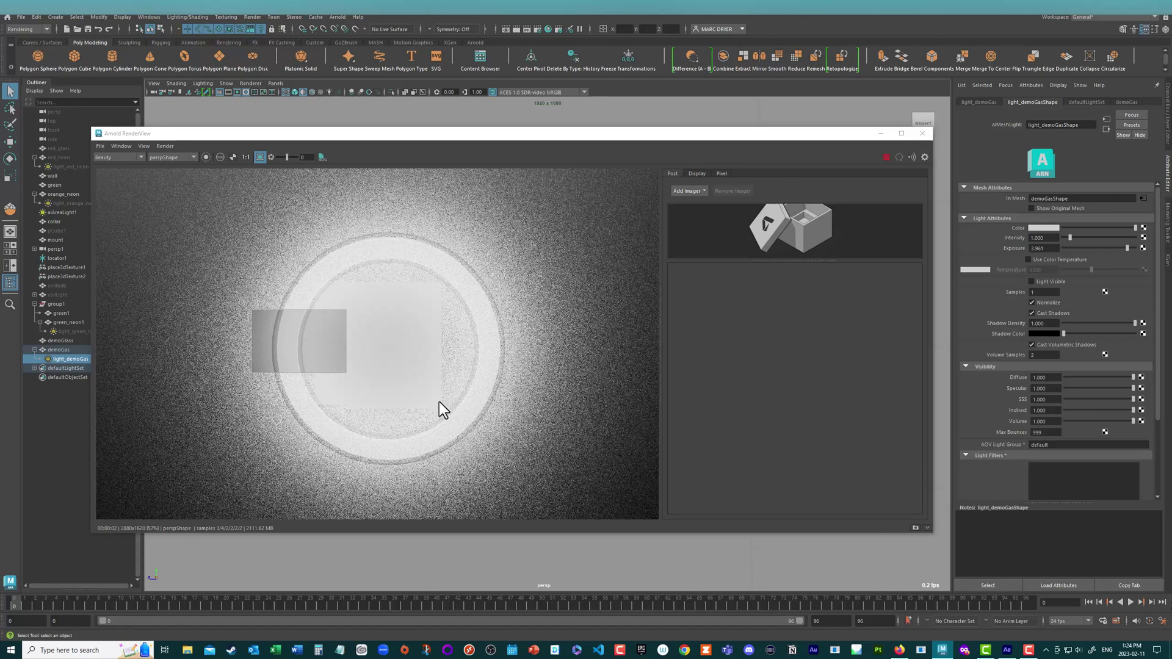
# Set light_demoGas's intensity to 200 and lower its exposure to about -1.429
pyautogui.doubleClick(1052, 239)
pyautogui.write('200')
pyautogui.press('Return')
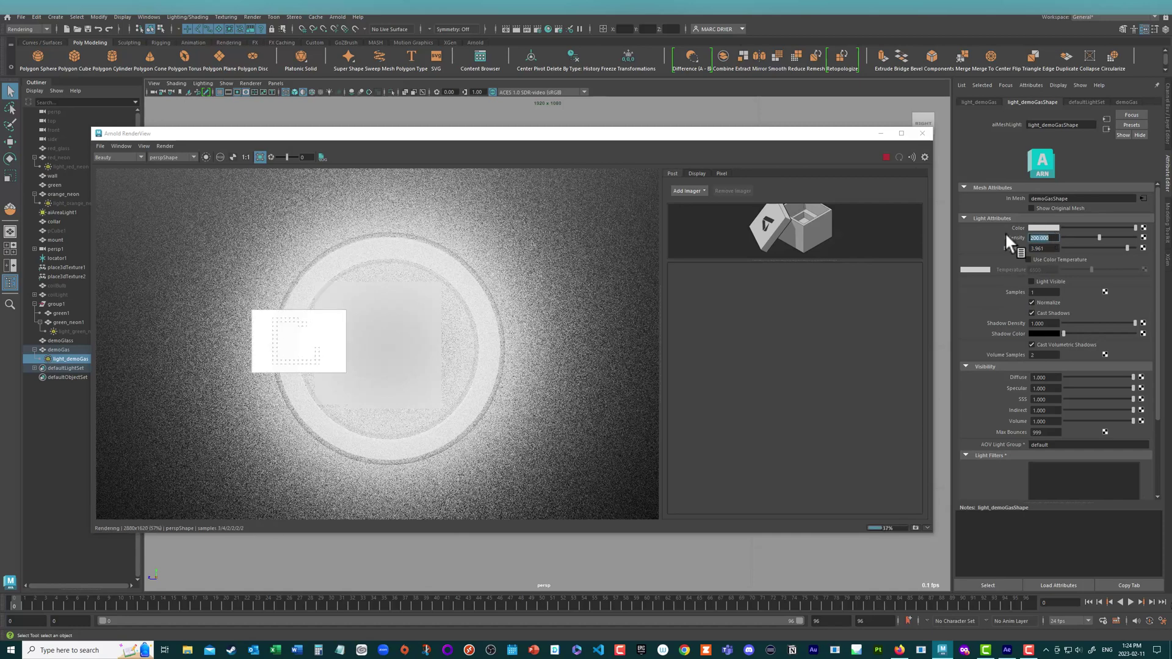
pyautogui.moveTo(1127, 248); pyautogui.dragTo(1086, 247)
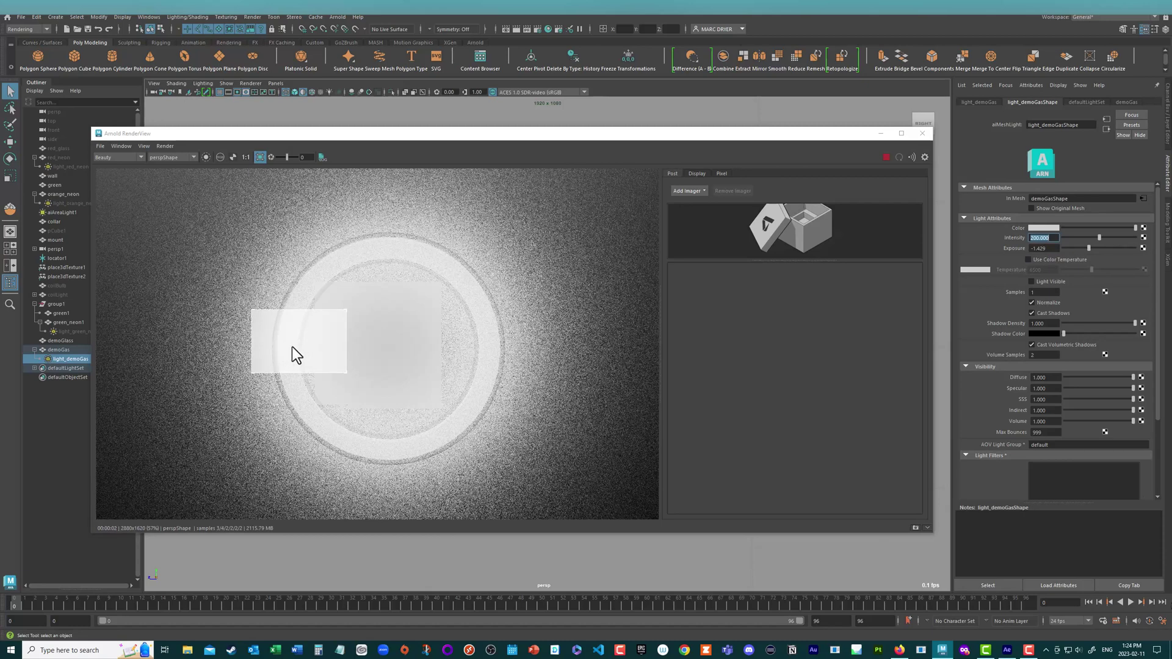
# Set the demoGas mesh light's exposure to 2 and its intensity to 100
pyautogui.click(1052, 249)
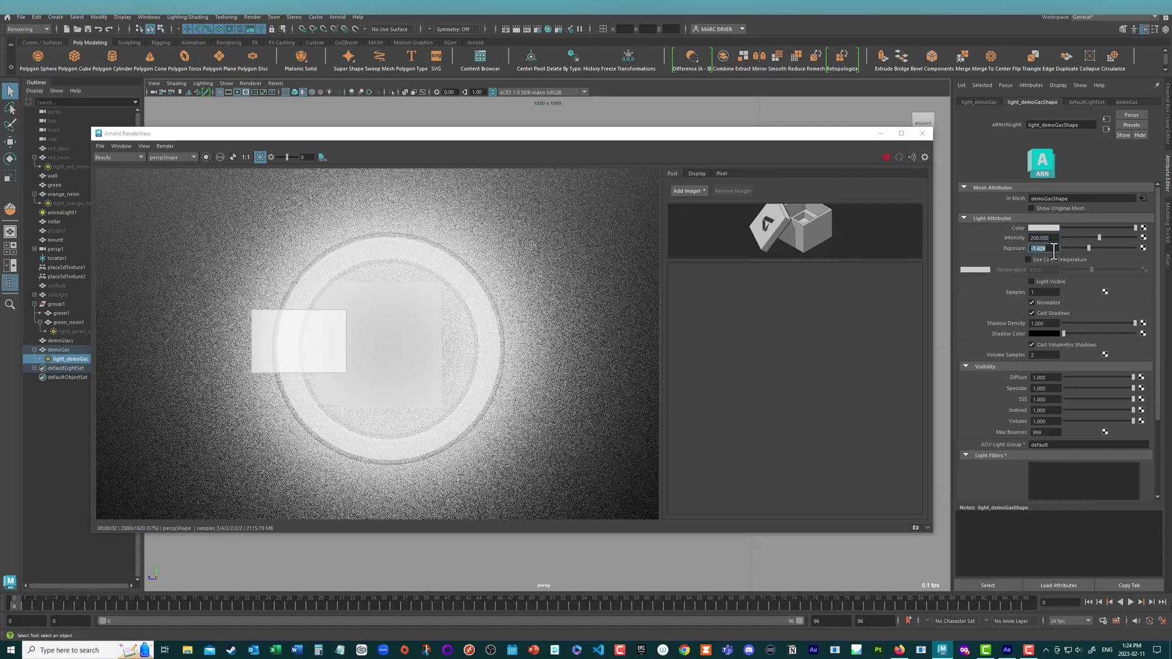
pyautogui.write('2')
pyautogui.press('Return')
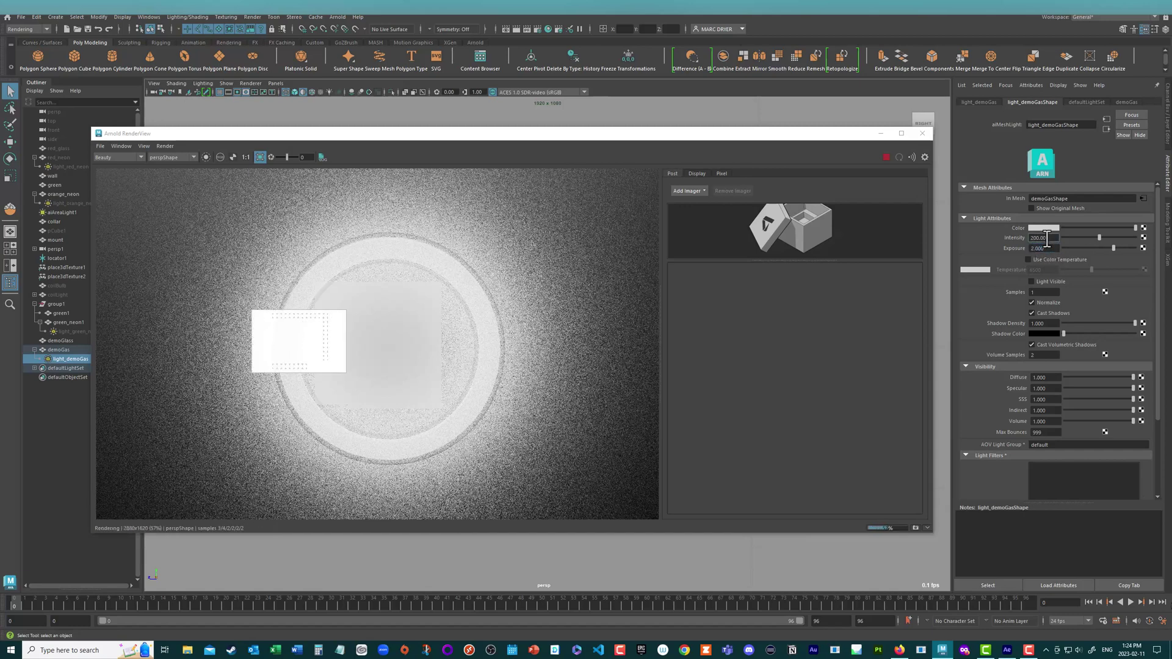
pyautogui.click(1047, 239)
pyautogui.write('100')
pyautogui.press('Return')
# Try the mesh light with its Diffuse visibility at about 0.060, rendering a larger crop region over the ring's left side
pyautogui.moveTo(1123, 376); pyautogui.dragTo(1068, 376)
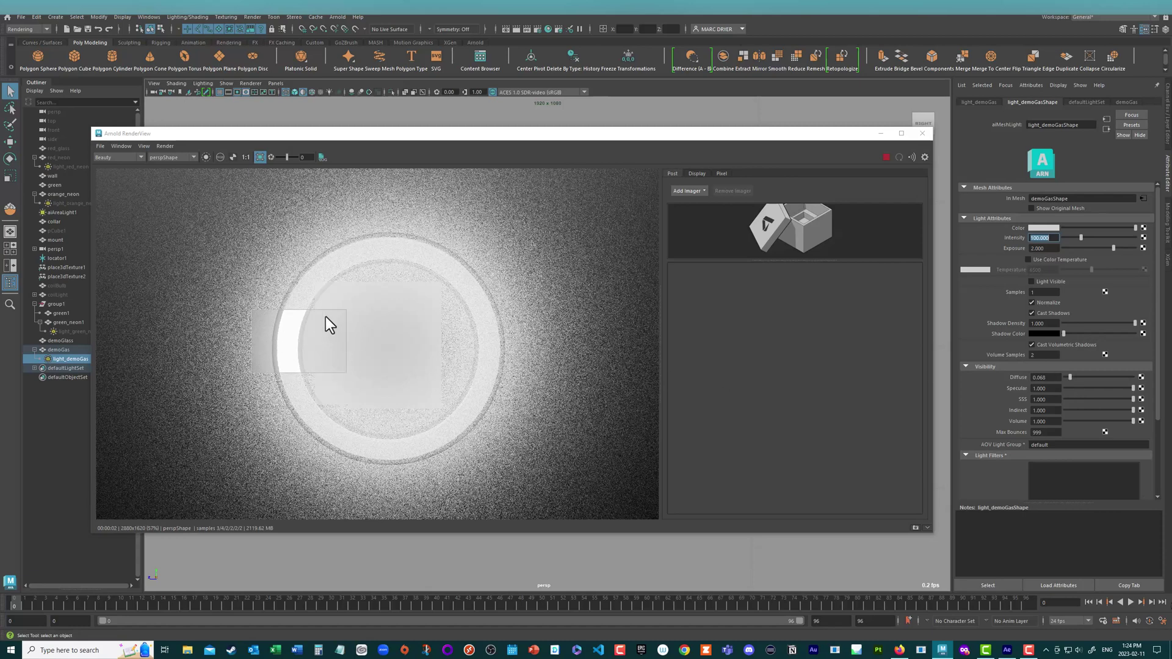
pyautogui.click(211, 294)
pyautogui.moveTo(209, 284); pyautogui.dragTo(386, 389)
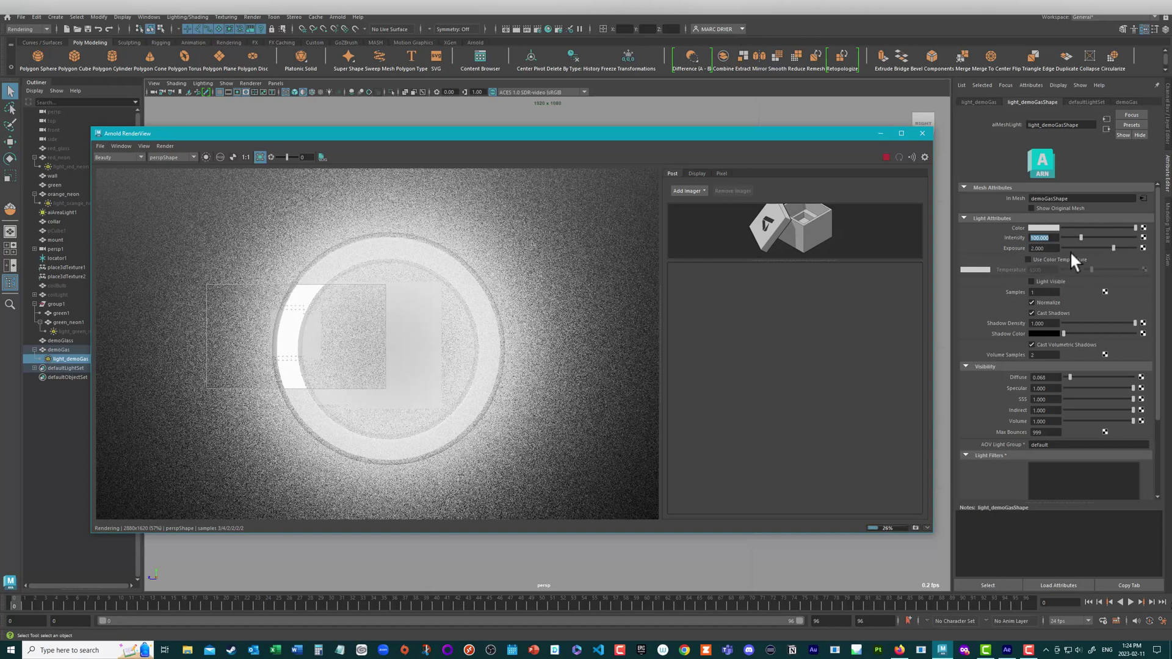
# Change the mesh light's color to dark blue and raise its Diffuse visibility to 1, rendering a wide crop band across the ring
pyautogui.click(1046, 226)
pyautogui.click(996, 223)
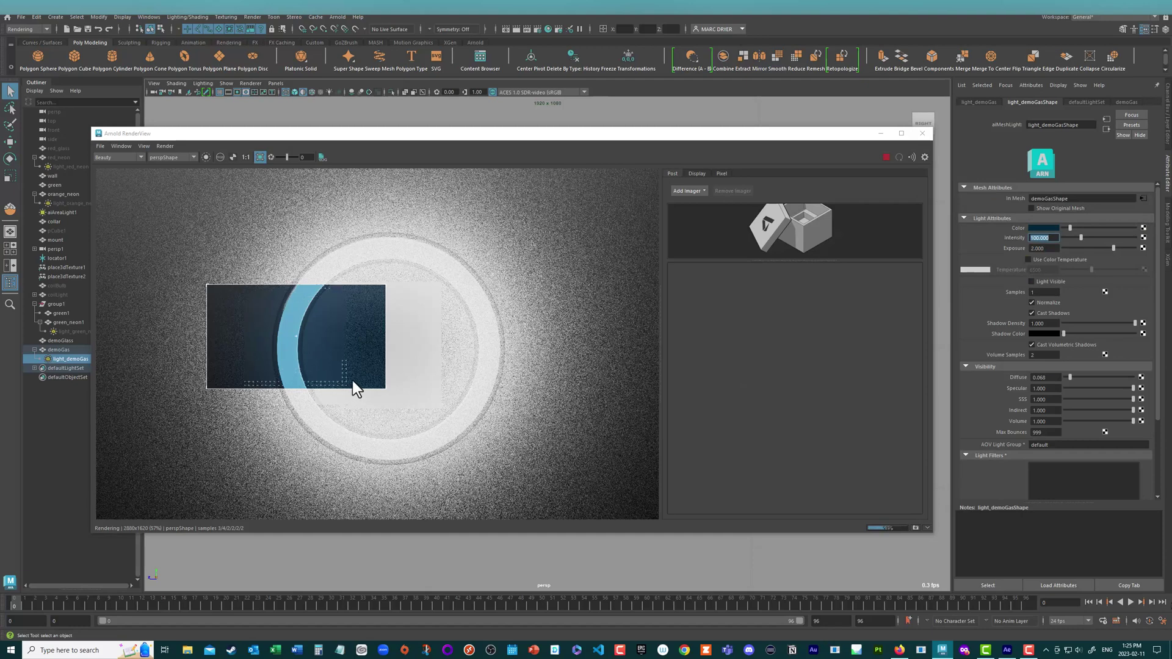
pyautogui.moveTo(1070, 375); pyautogui.dragTo(1139, 381)
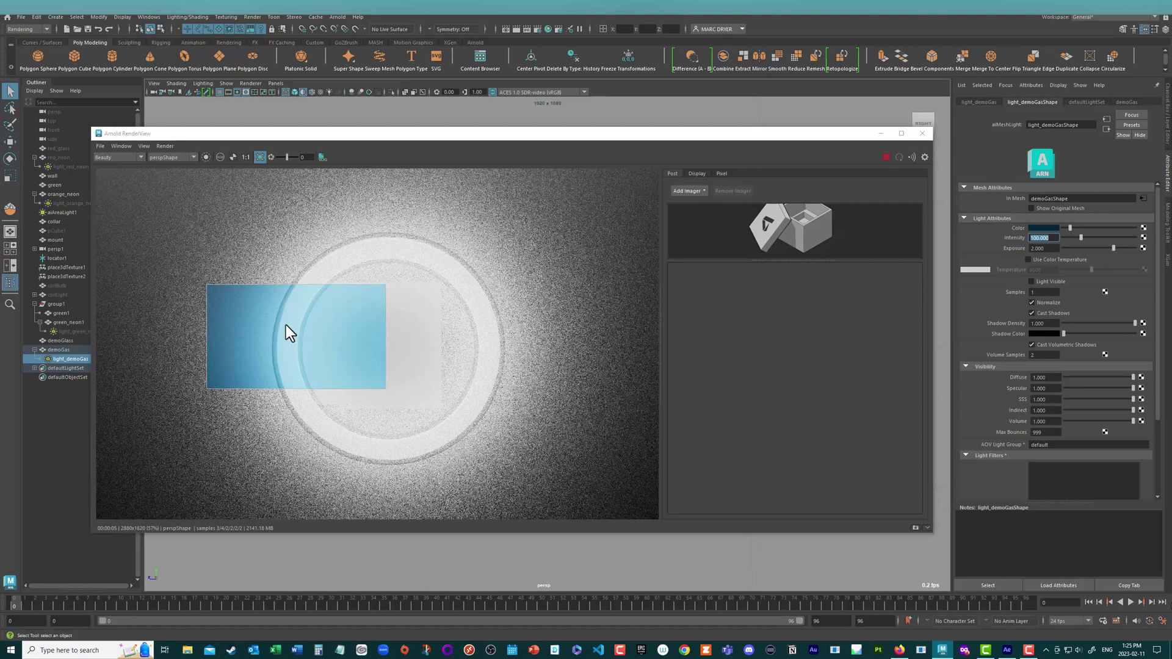
pyautogui.moveTo(133, 296); pyautogui.dragTo(625, 394)
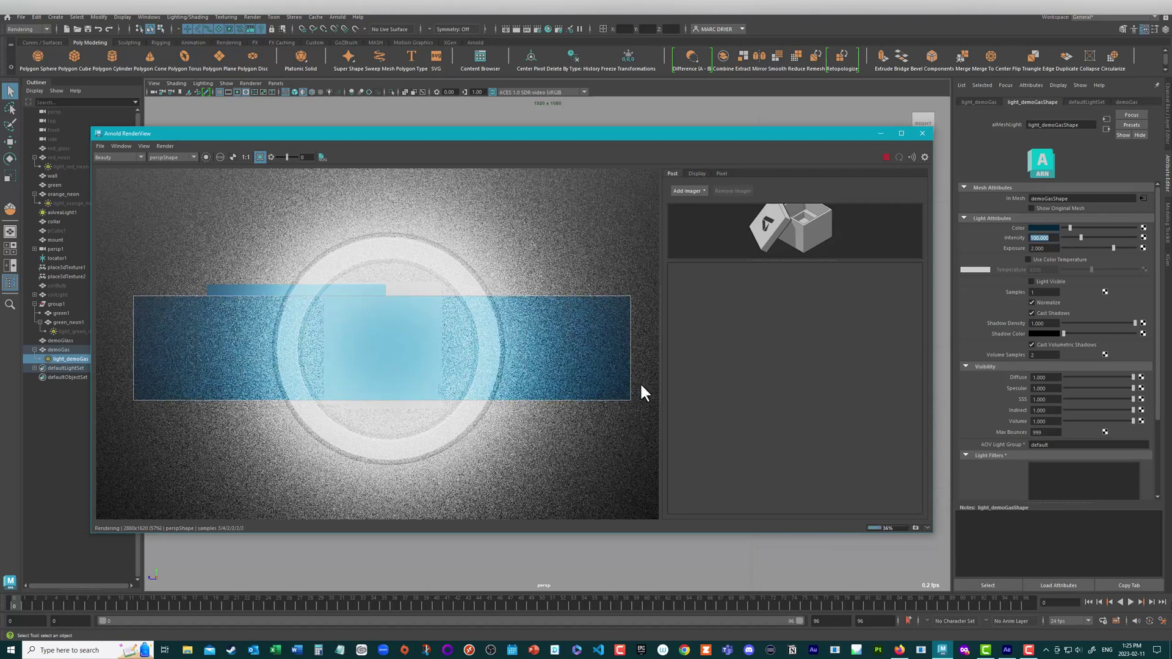
# Add a Light Decay filter to the mesh light and open the filter's attributes
pyautogui.scroll(-3, 999, 393)
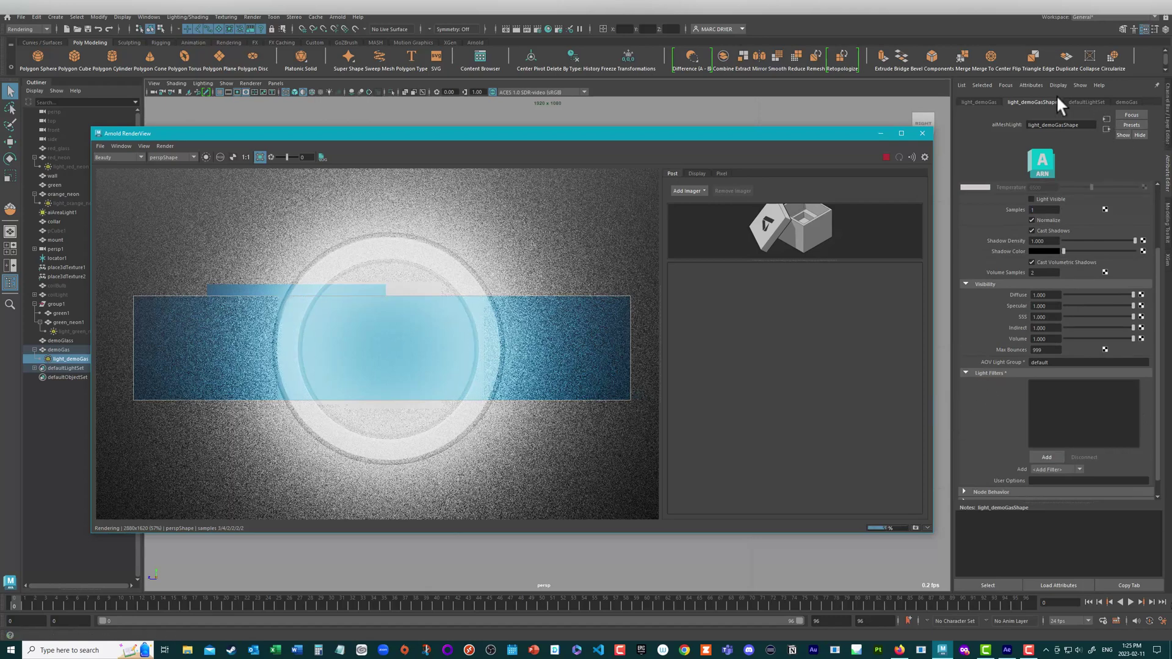
pyautogui.click(1046, 458)
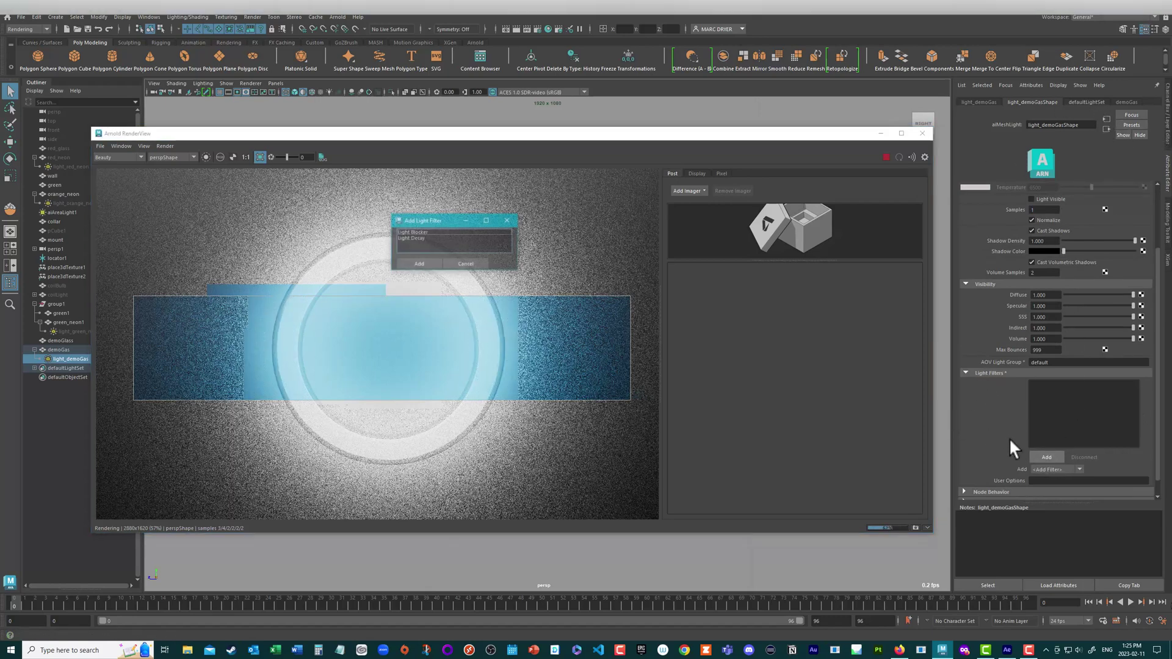
pyautogui.doubleClick(444, 238)
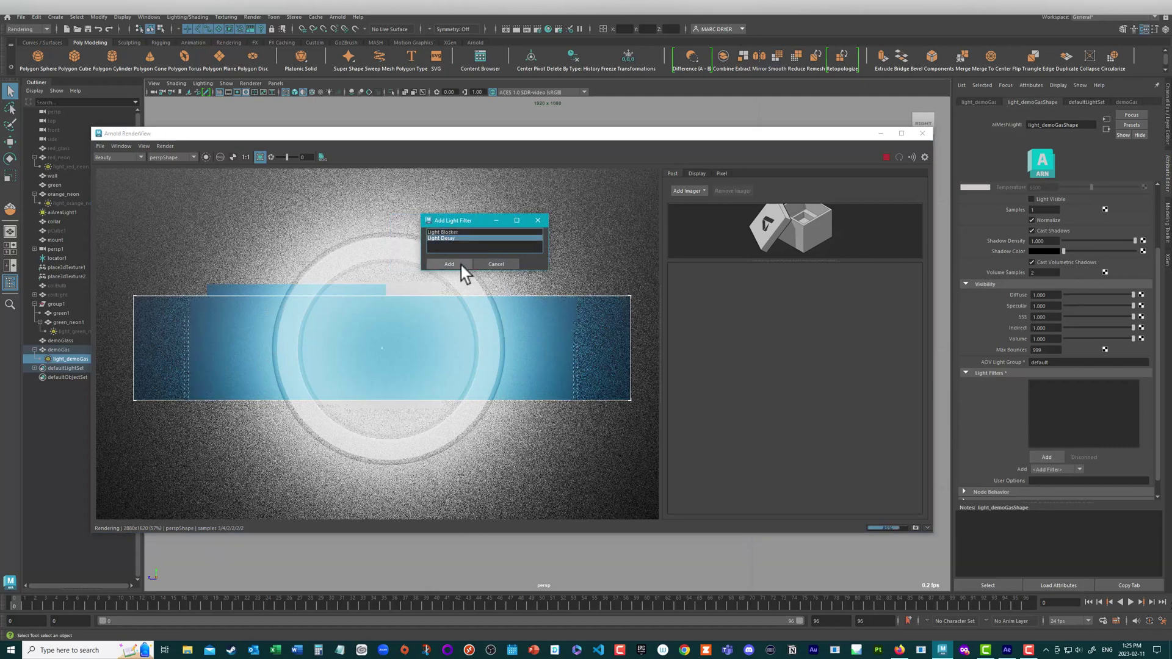
pyautogui.click(1047, 384)
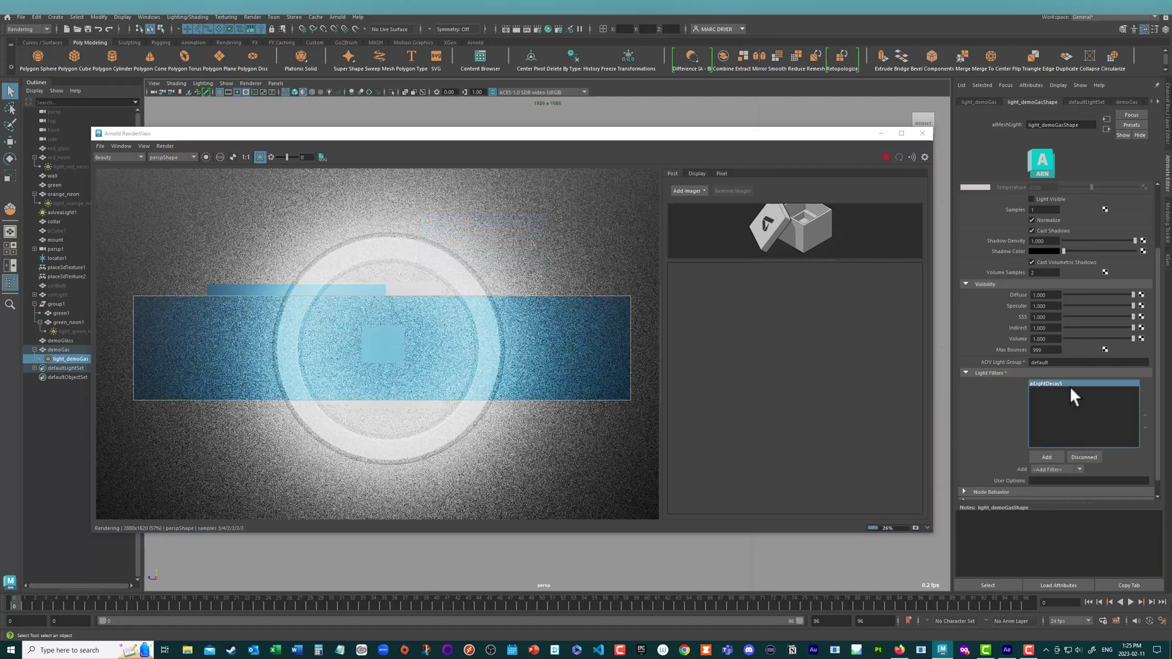
pyautogui.doubleClick(1048, 382)
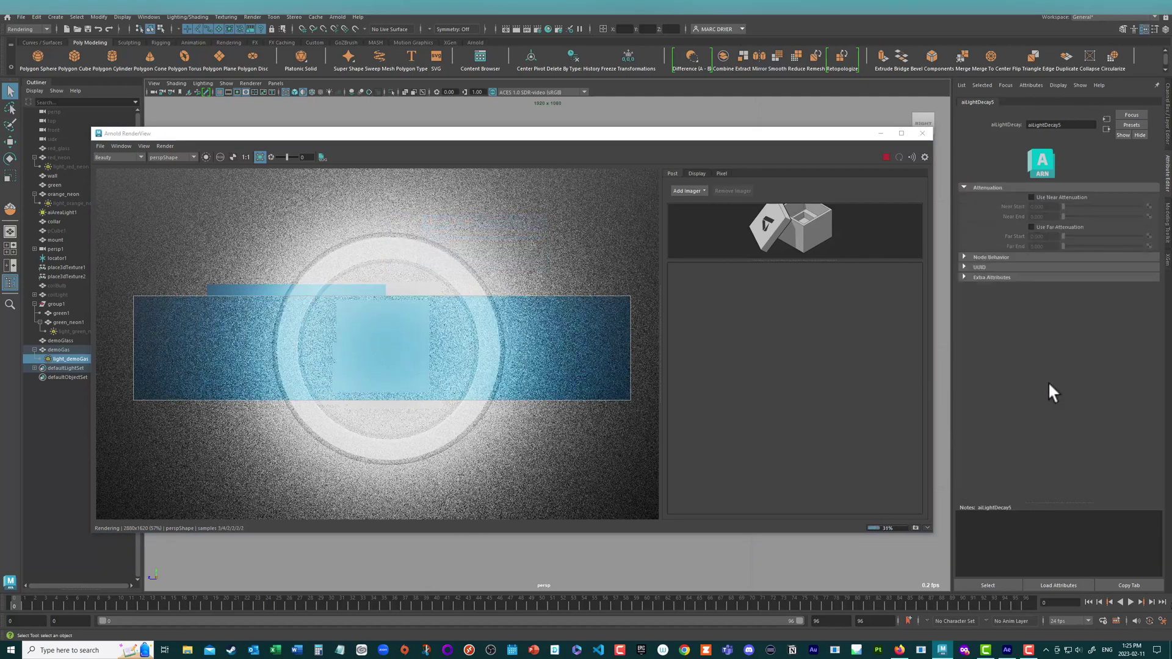
# Enable Use Far Attenuation on the light decay filter, with Far Start at 0.1 and Far End at 1
pyautogui.click(1031, 224)
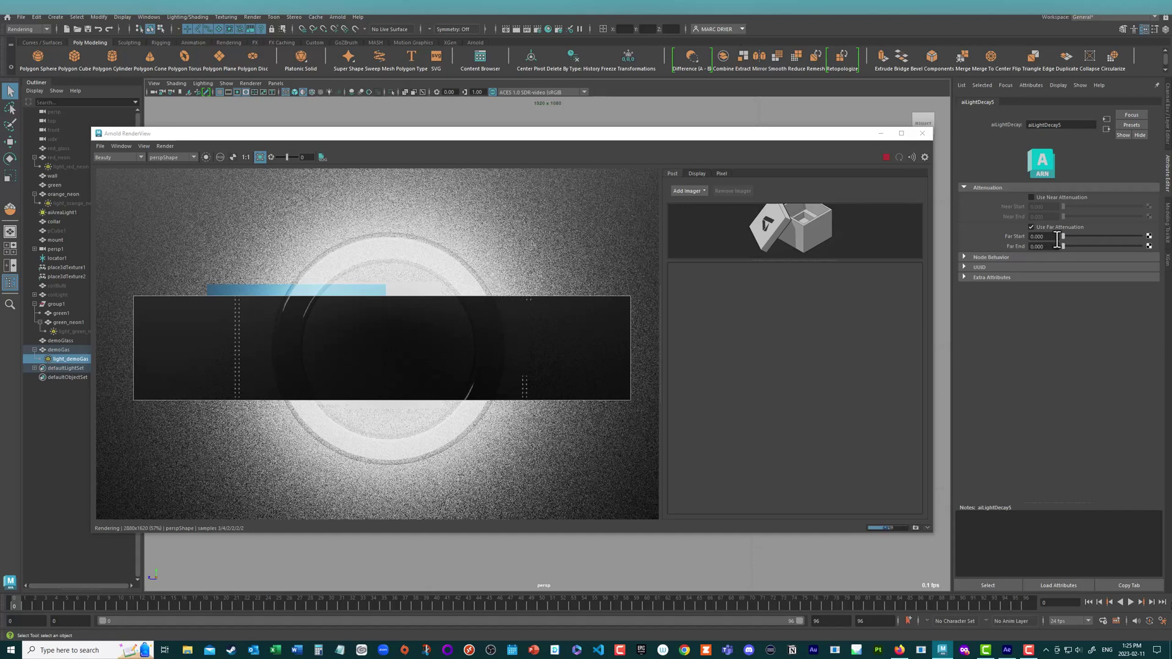
pyautogui.click(1017, 237)
pyautogui.click(1023, 247)
pyautogui.write('1')
pyautogui.press('Return')
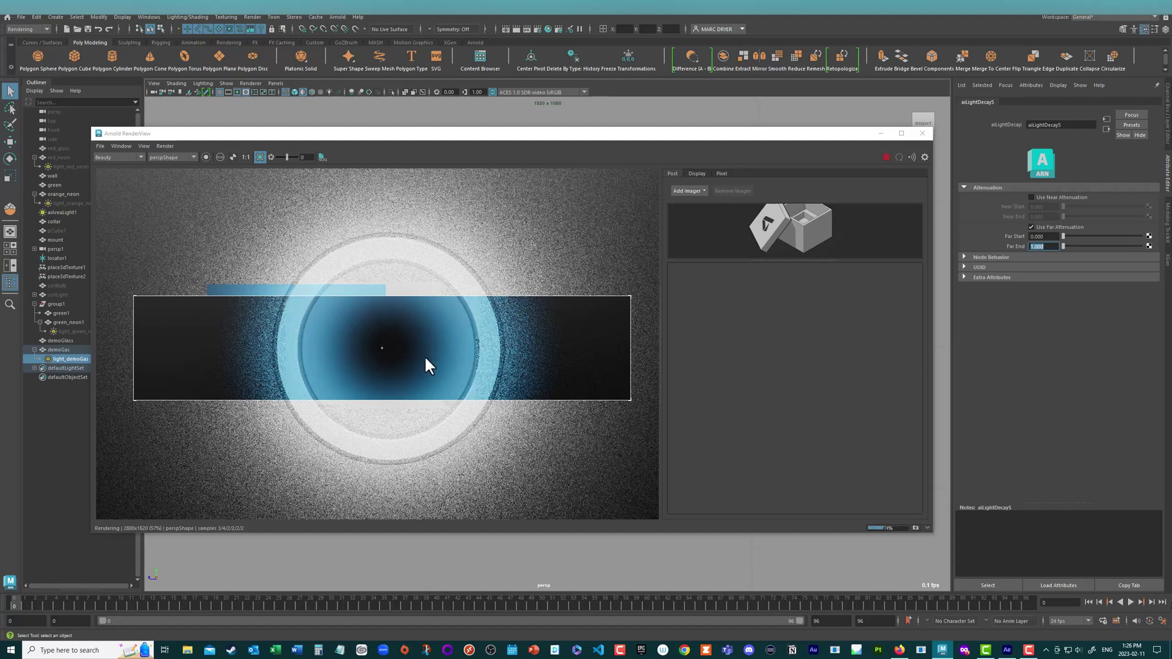
pyautogui.click(1051, 237)
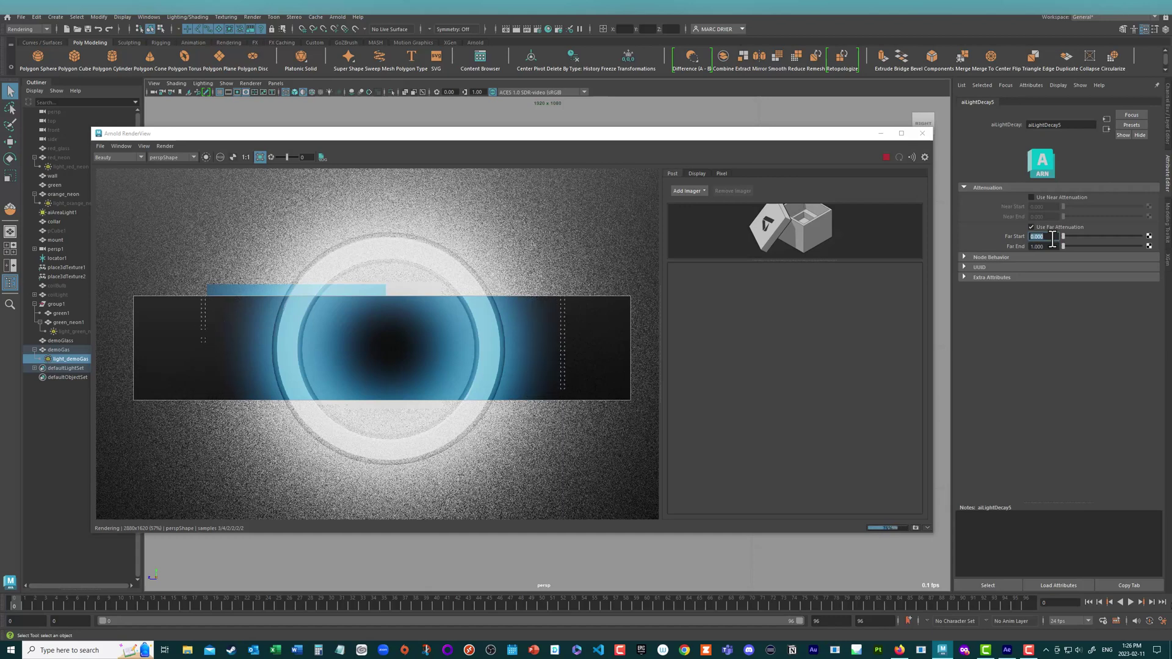
pyautogui.write('0.1')
pyautogui.press('Return')
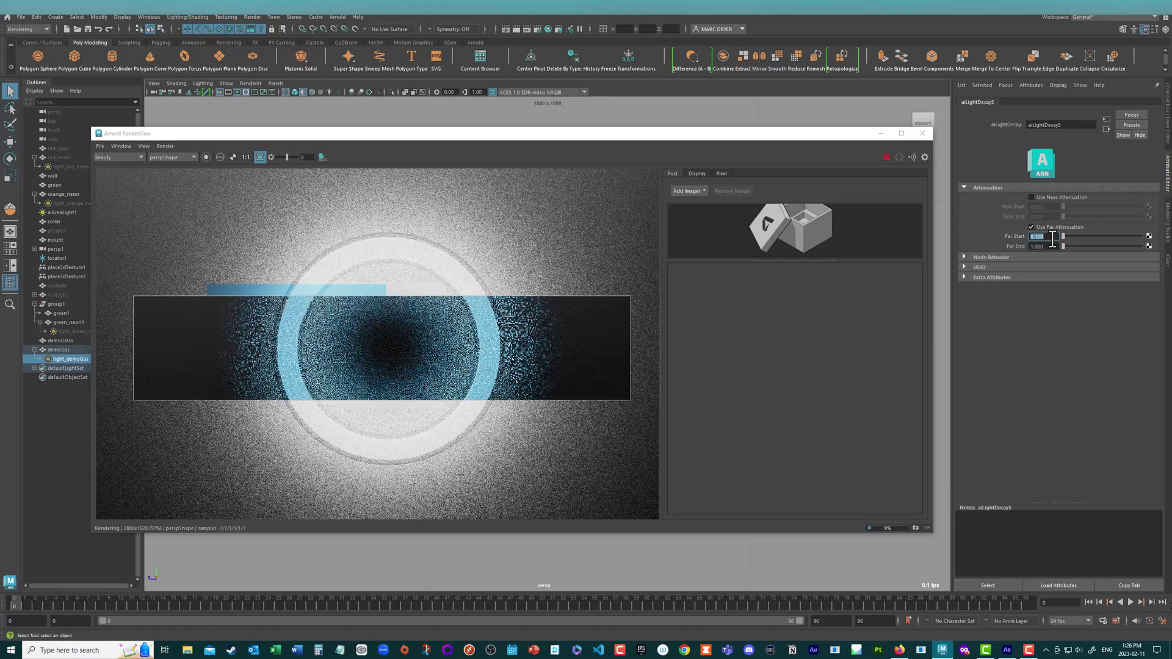
# Try Far End values of 2 and 0.5 on the light decay filter, and return it to 1
pyautogui.click(1044, 246)
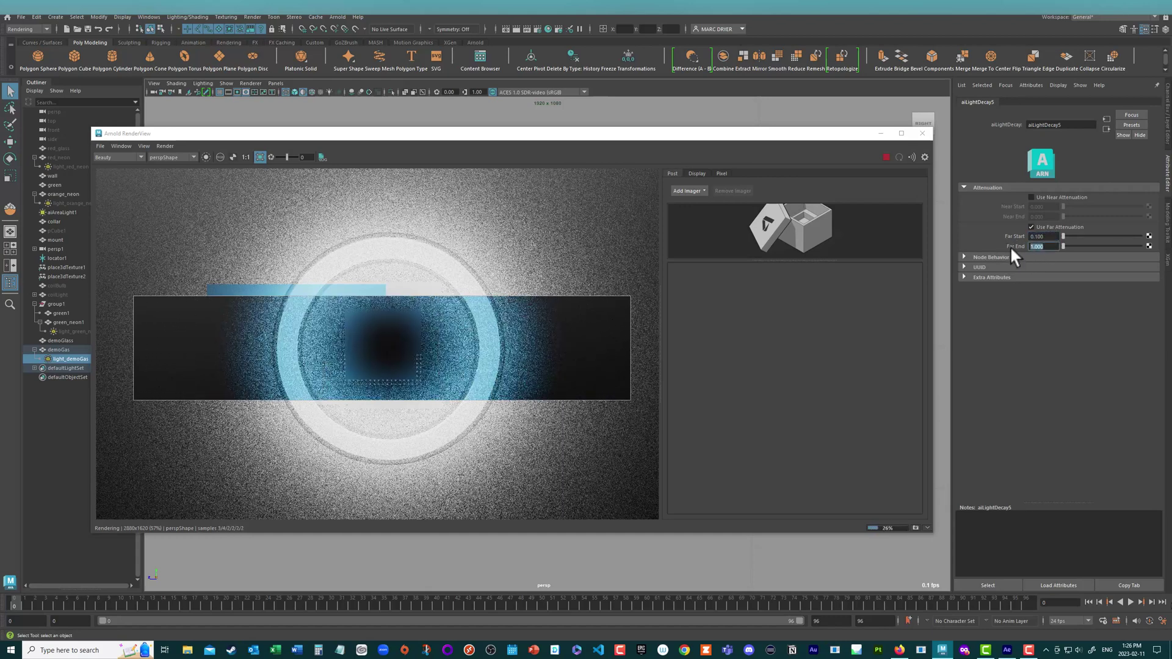
pyautogui.write('2')
pyautogui.press('Return')
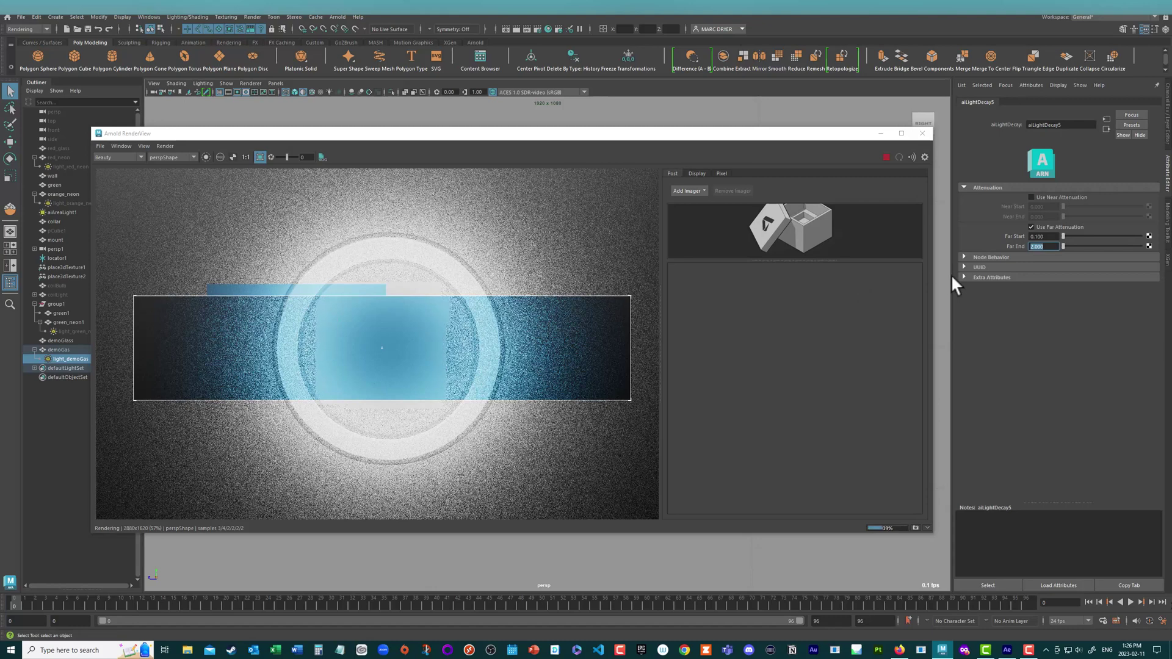
pyautogui.write('0')
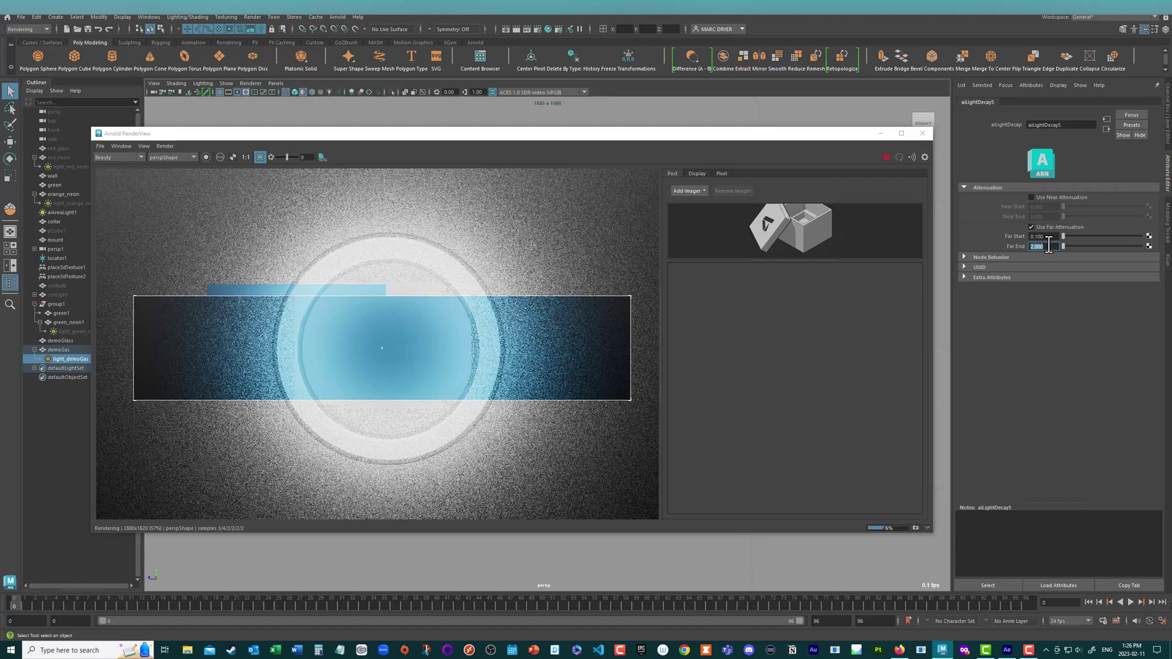
pyautogui.write('.5')
pyautogui.press('Return')
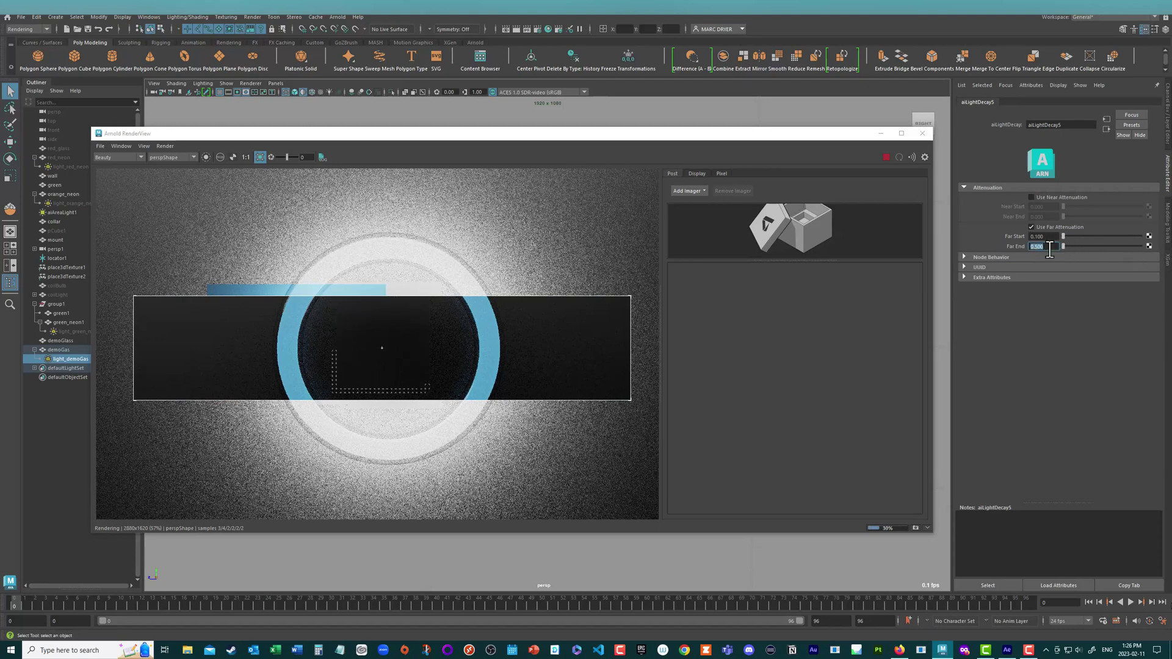
pyautogui.write('1')
pyautogui.press('Return')
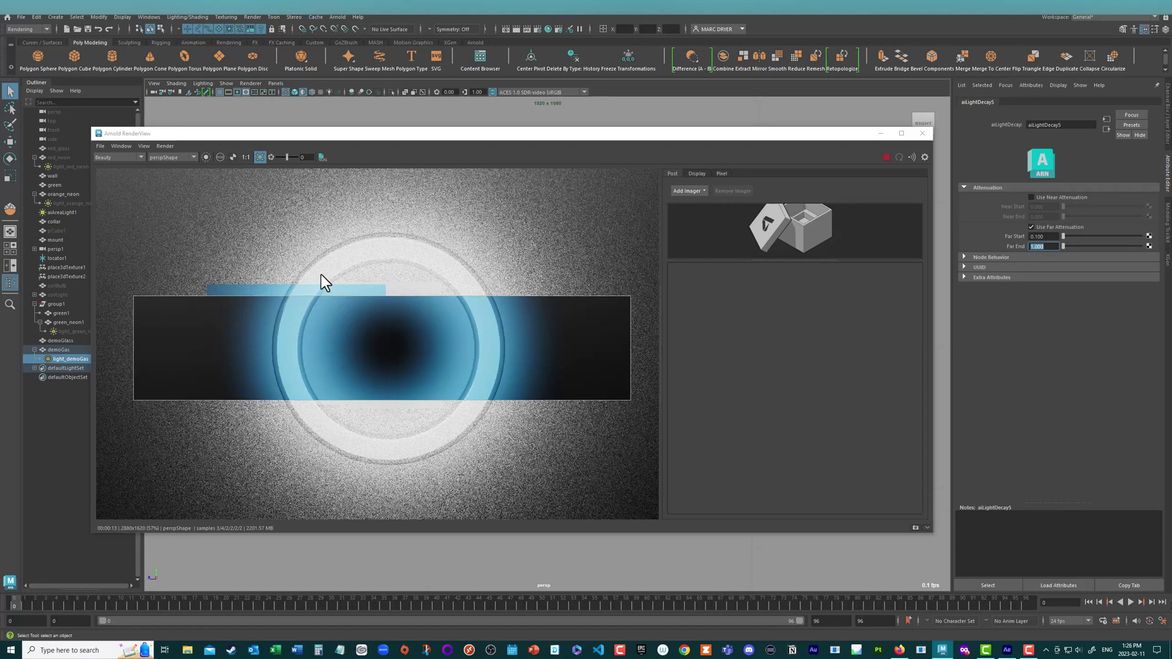
# Clear the crop region to render the whole ring, and stop the live render
pyautogui.click(295, 250)
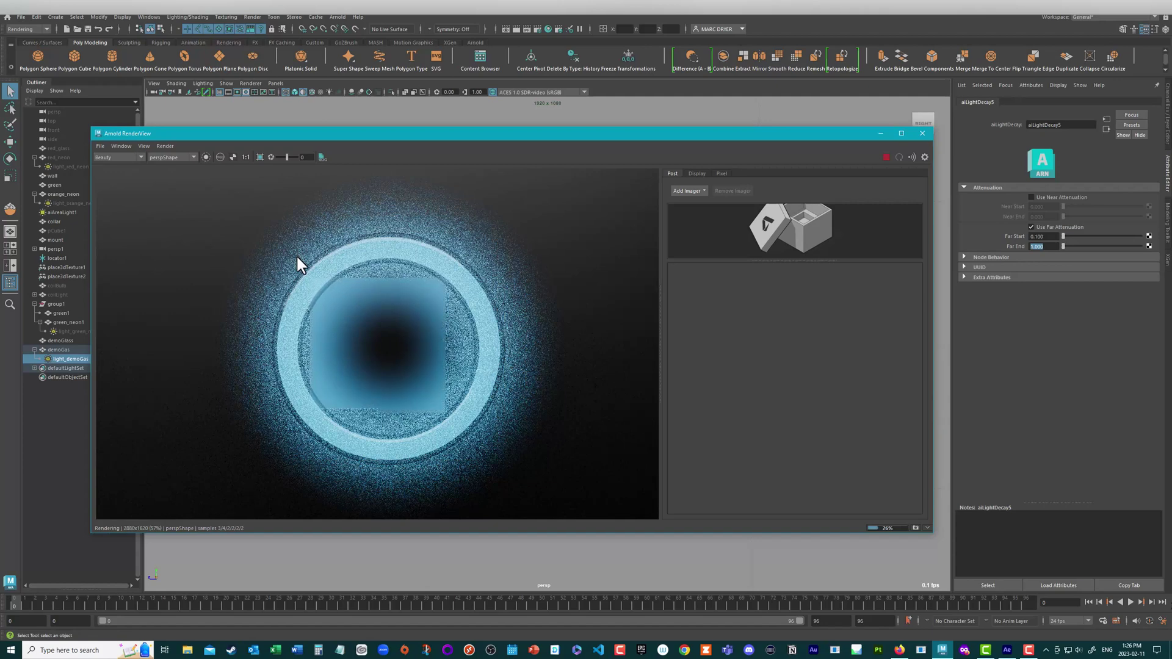
pyautogui.click(885, 157)
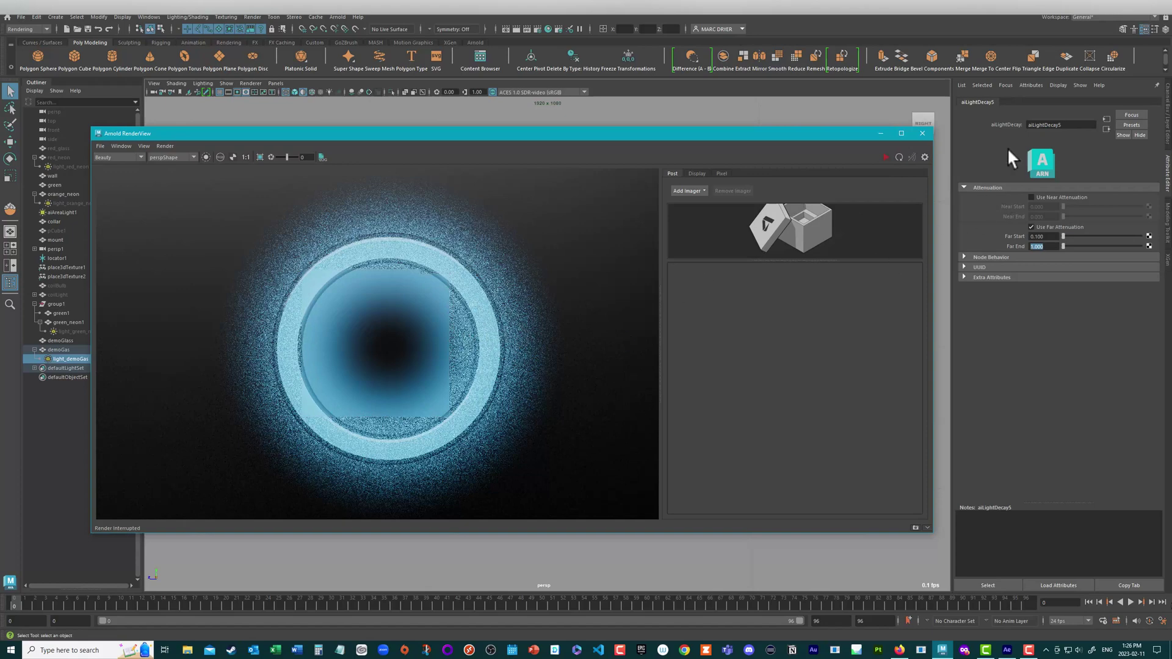
# Reselect light_demoGas, lower its Diffuse visibility to about 0.17, and restart the live render in a crop region over the ring's left half
pyautogui.click(1108, 129)
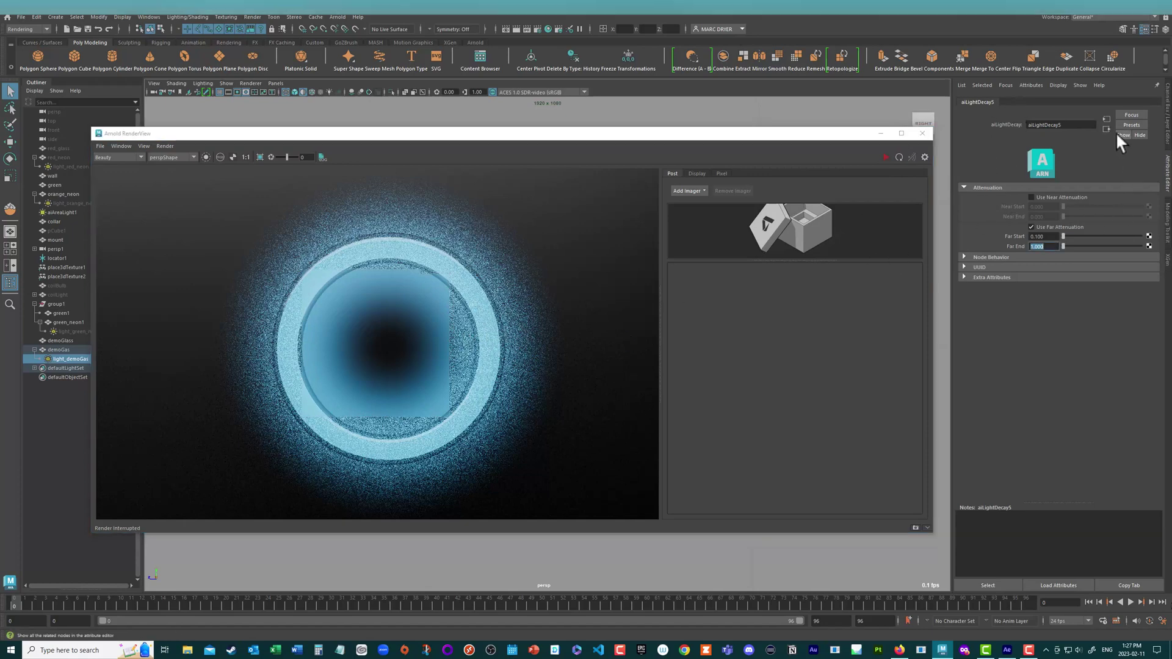
pyautogui.moveTo(63, 367); pyautogui.dragTo(68, 359)
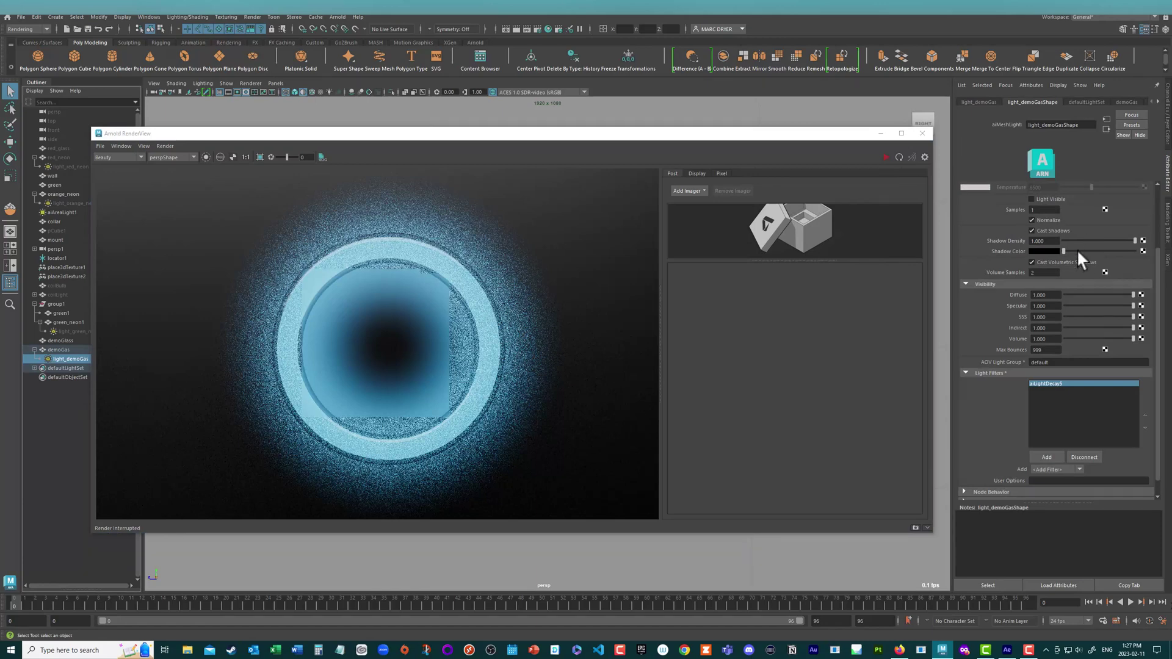
pyautogui.scroll(3, 1093, 305)
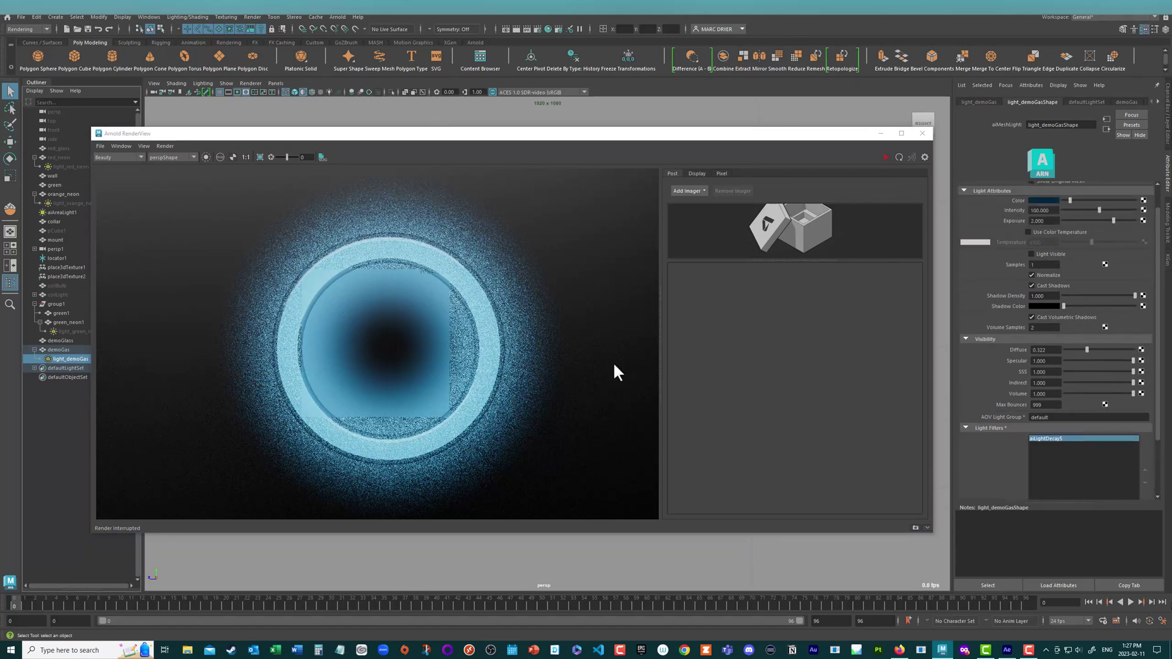
pyautogui.moveTo(195, 312); pyautogui.dragTo(406, 377)
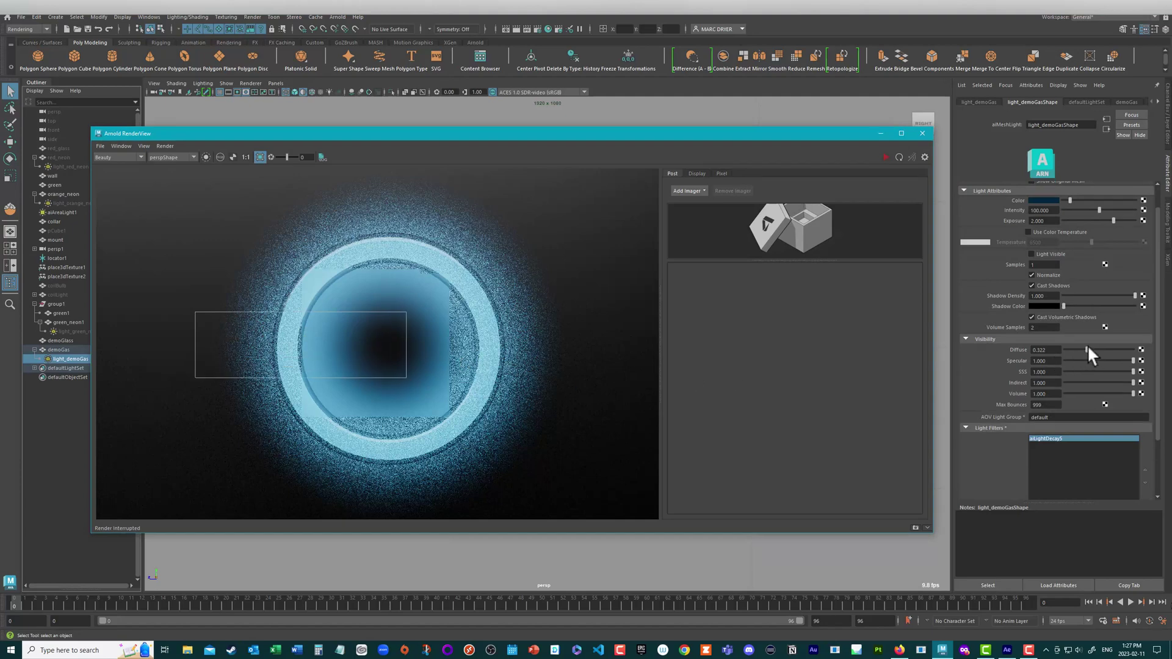
pyautogui.moveTo(1088, 346); pyautogui.dragTo(1080, 350)
pyautogui.click(898, 157)
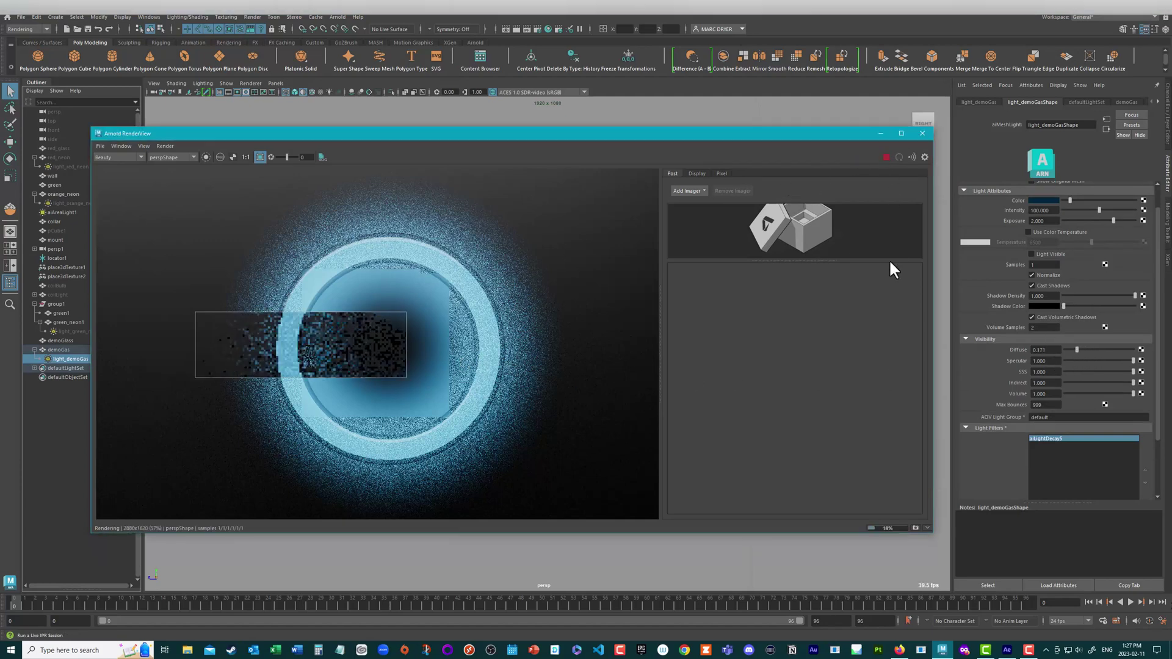
# Try Diffuse visibilities of about 0.342 and 0.507, and settle on an intensity of 200 with Diffuse at about 0.322
pyautogui.moveTo(1075, 349)
pyautogui.mouseDown()
pyautogui.moveTo(1097, 352)
pyautogui.moveTo(1055, 352)
pyautogui.moveTo(1087, 358)
pyautogui.mouseUp()
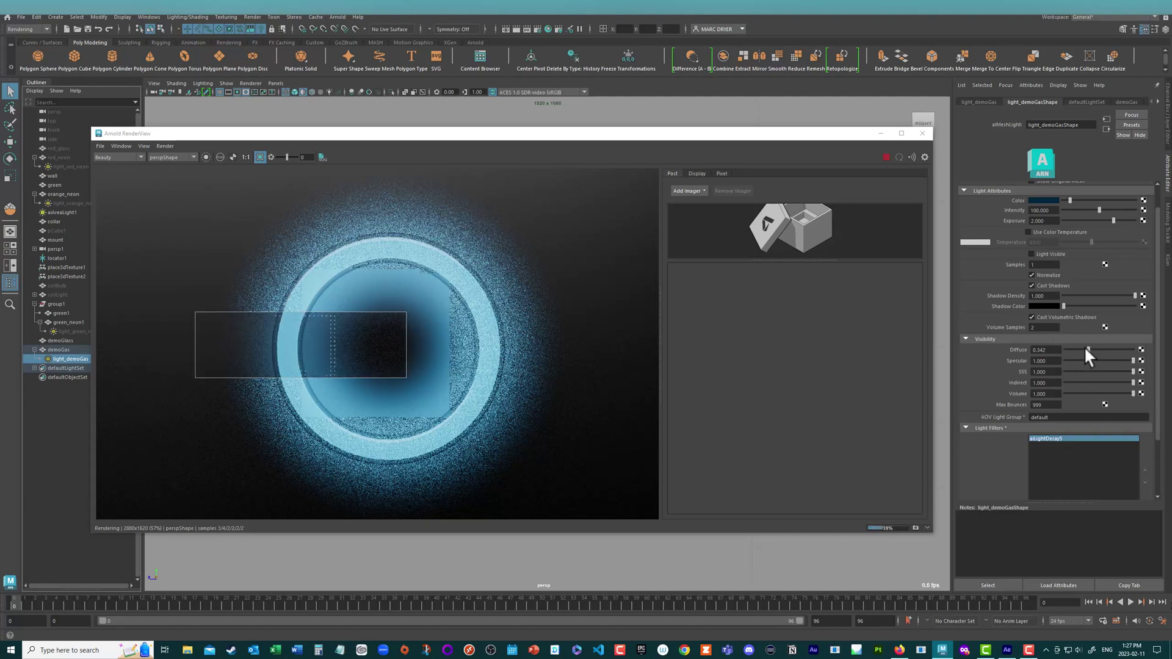
pyautogui.moveTo(1084, 346); pyautogui.dragTo(1099, 348)
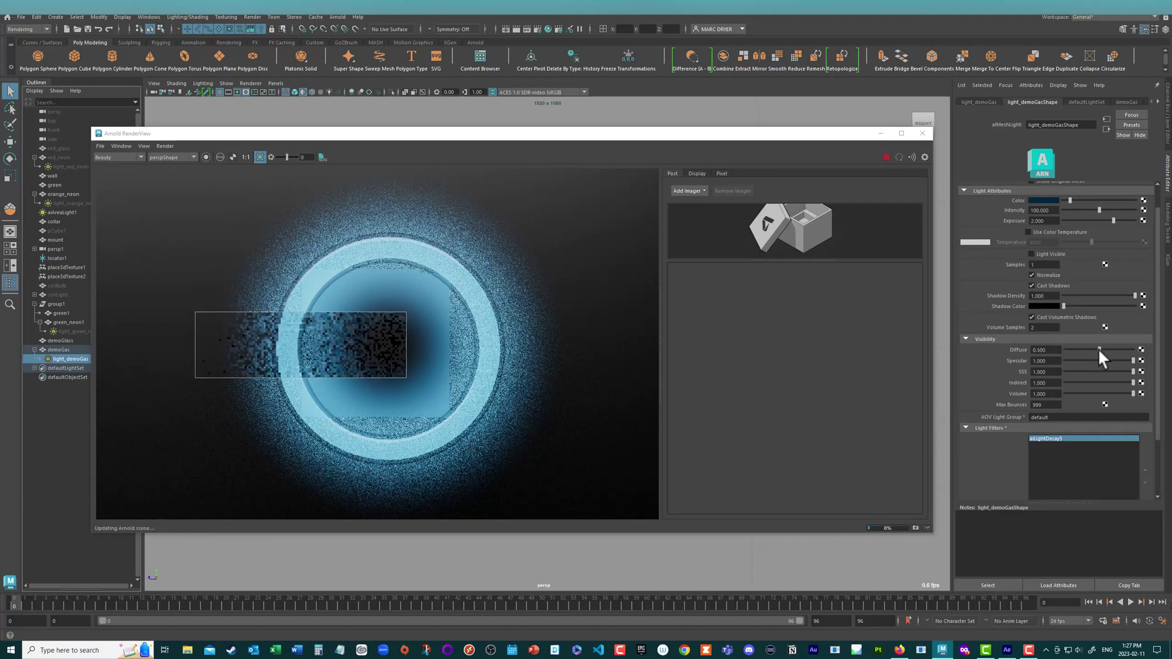
pyautogui.click(1055, 210)
pyautogui.write('200')
pyautogui.press('Return')
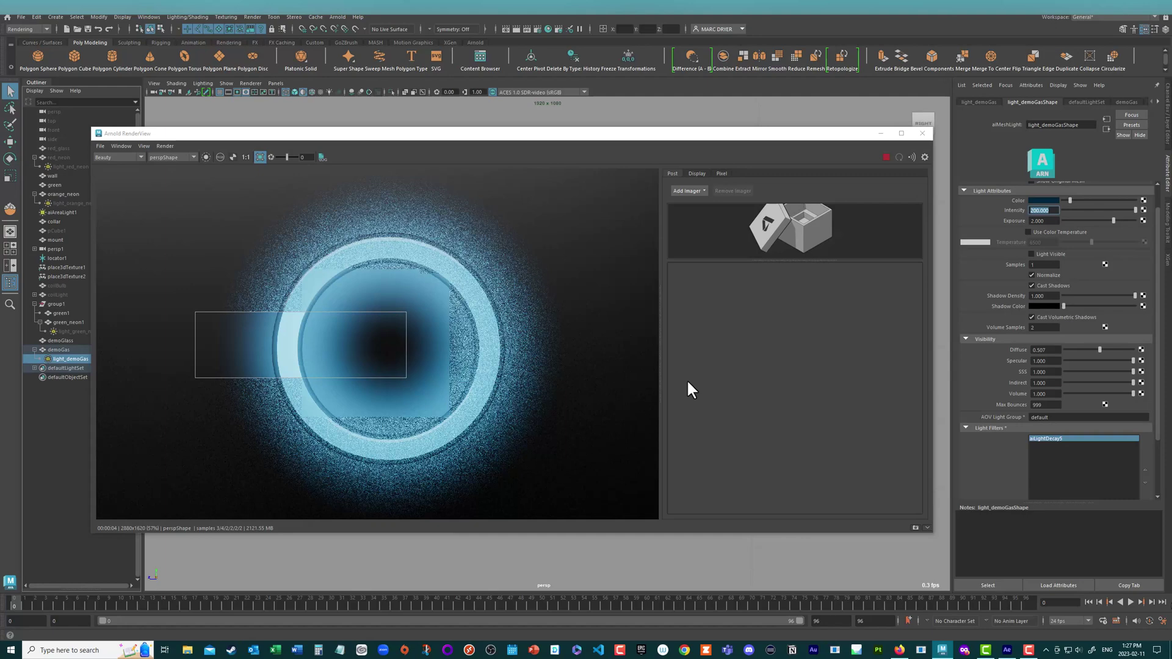
pyautogui.moveTo(1094, 345); pyautogui.dragTo(1086, 348)
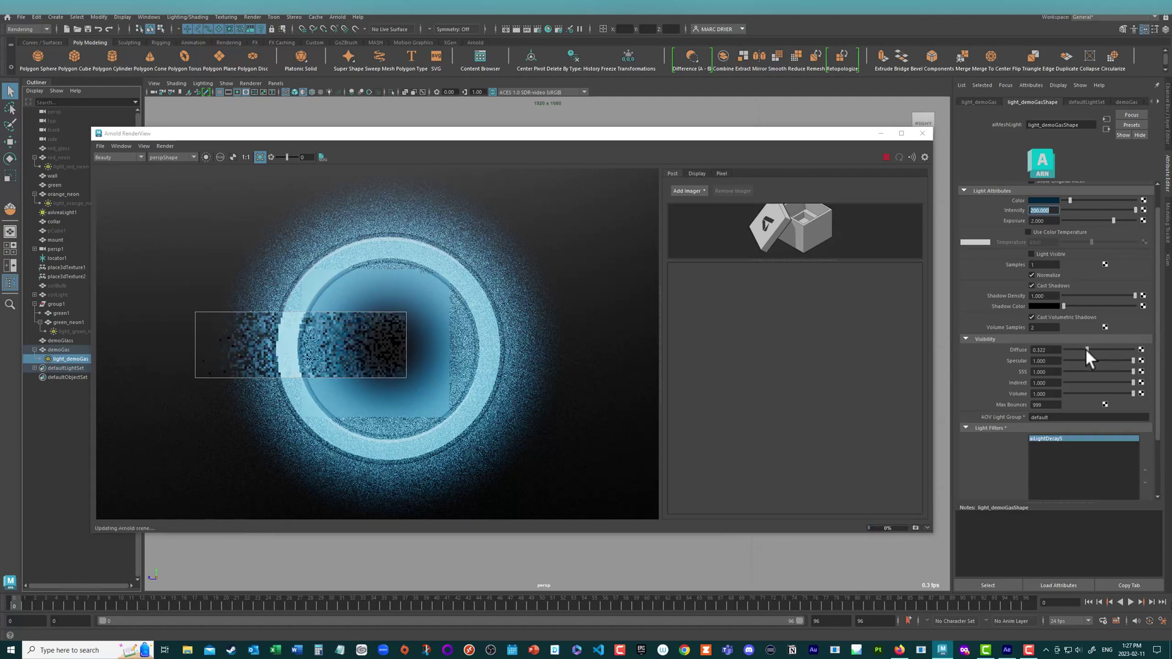
# Stop the live render and disable Thin Walled on demoGlass's demo_glassSh material
pyautogui.click(272, 347)
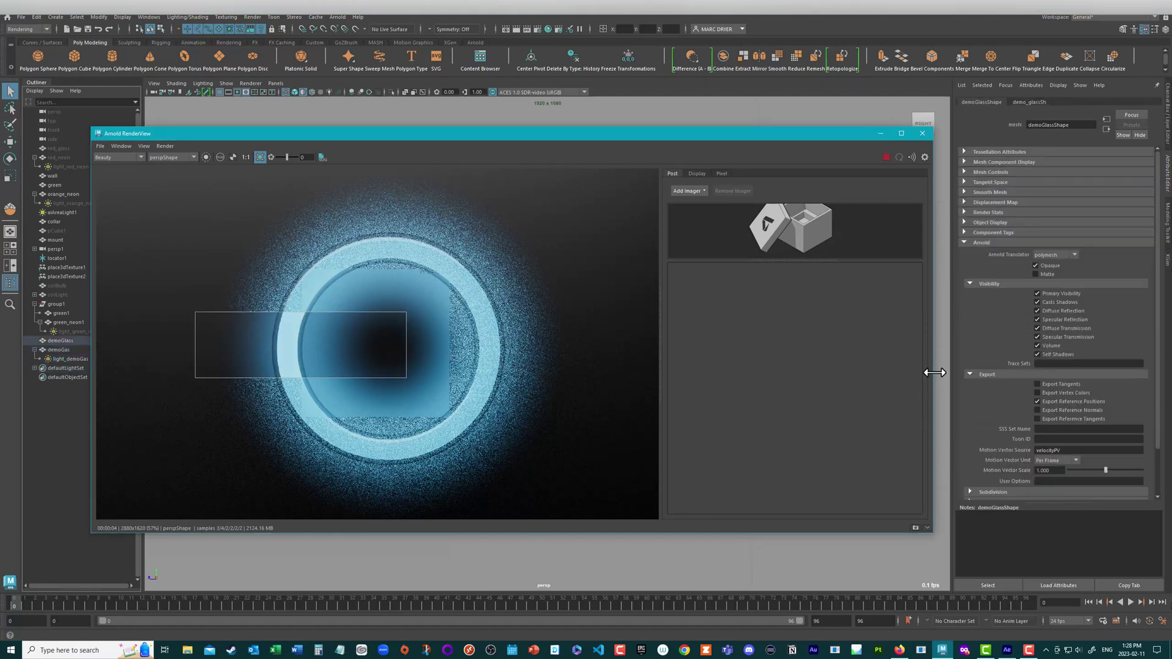
pyautogui.click(886, 156)
pyautogui.click(1029, 99)
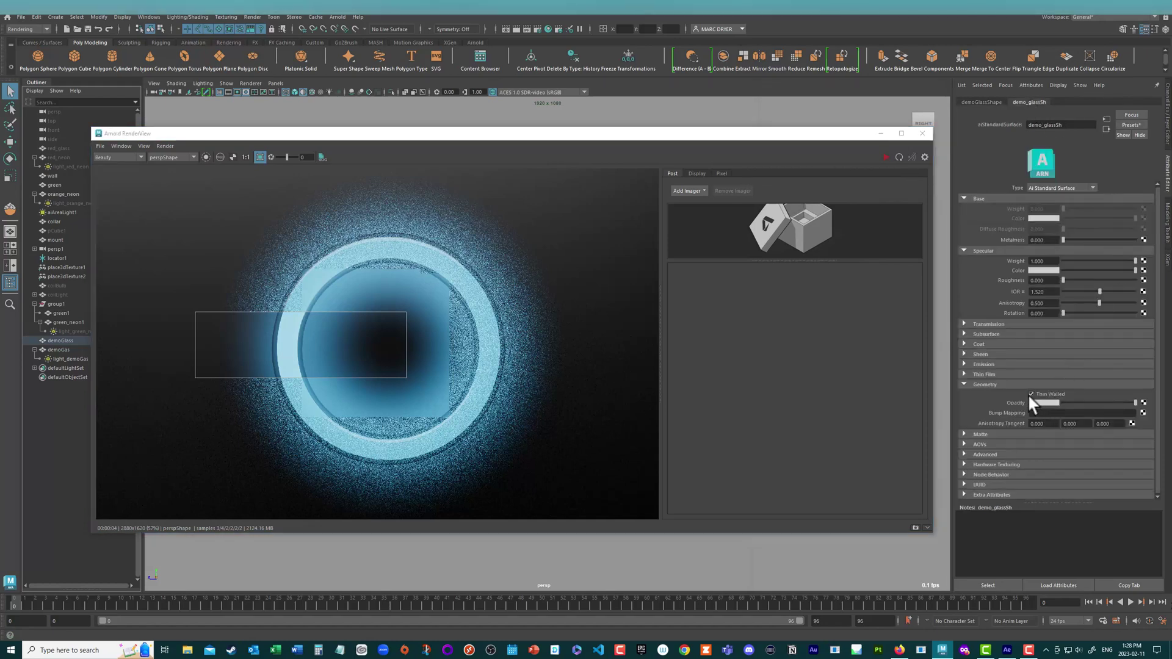
pyautogui.click(1030, 394)
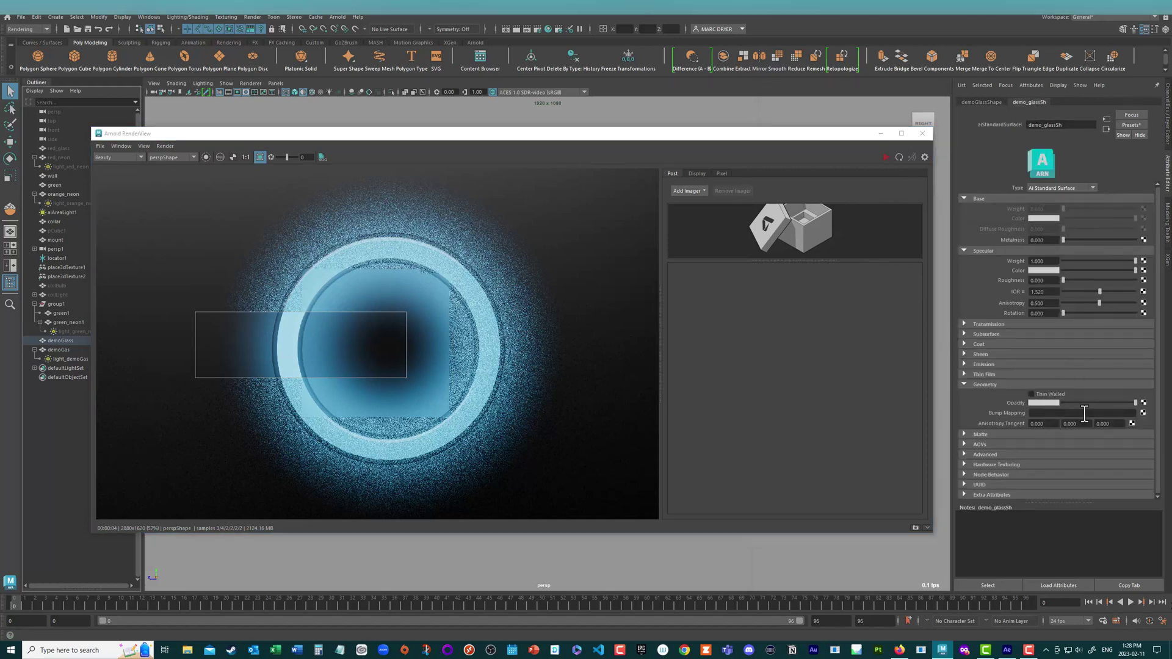
# Rerun the live render of the crop region, and select all faces of the demoGlass torus
pyautogui.click(885, 157)
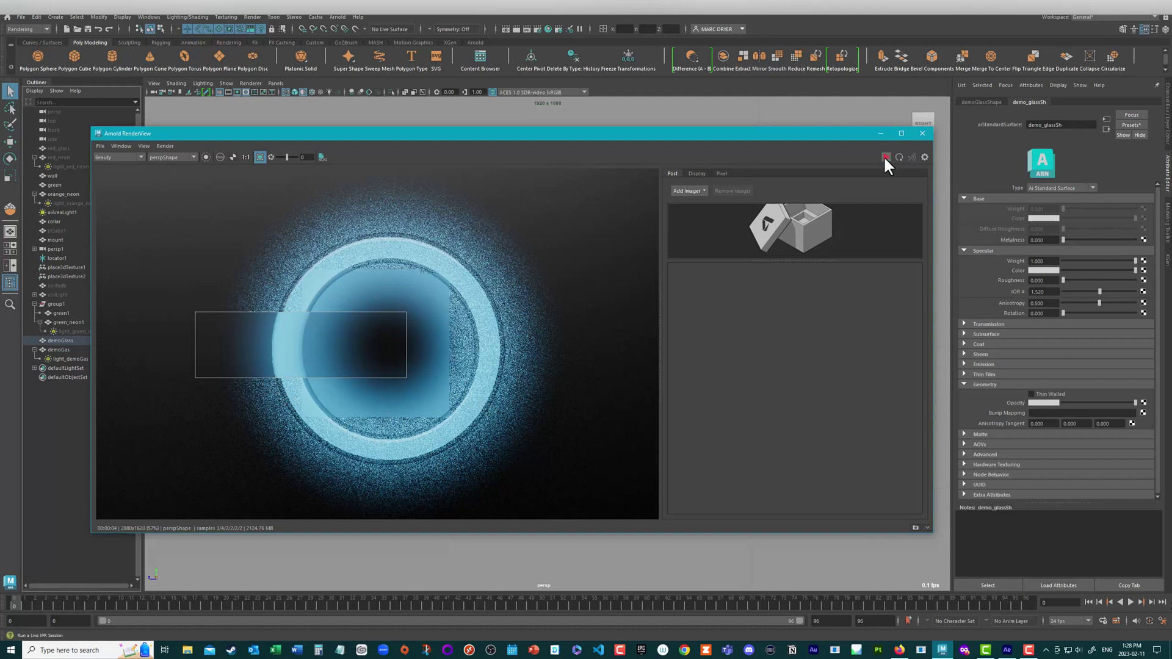
pyautogui.moveTo(628, 133); pyautogui.dragTo(730, 553)
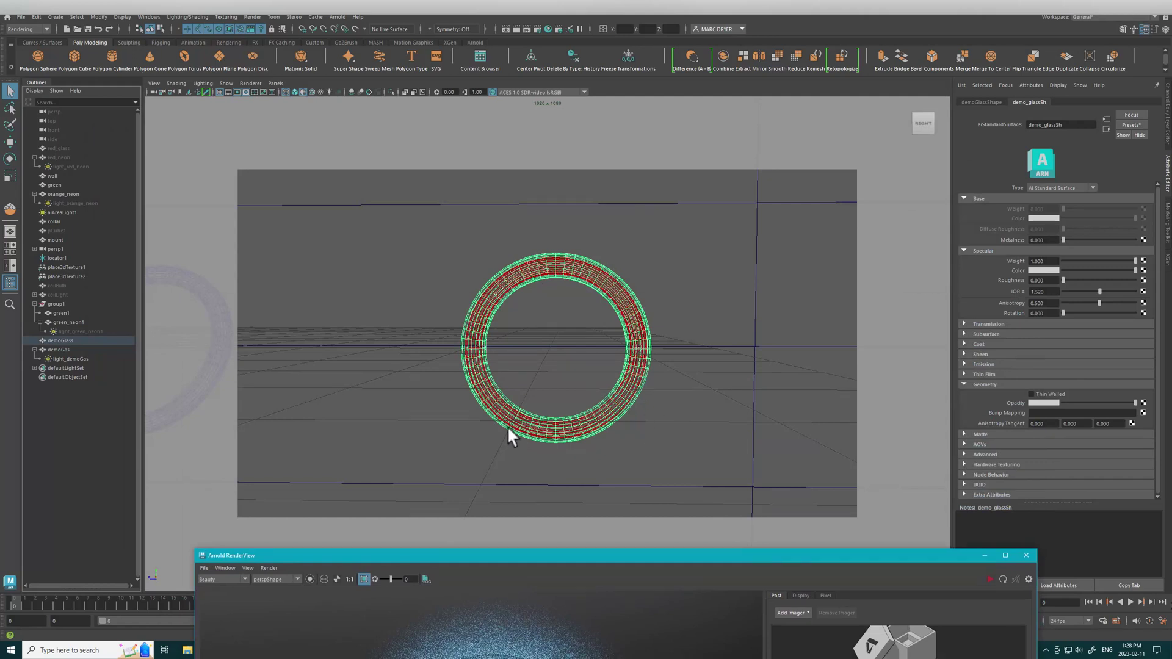
pyautogui.moveTo(497, 303); pyautogui.dragTo(437, 285, button='right')
pyautogui.moveTo(398, 217); pyautogui.dragTo(683, 471)
pyautogui.keyDown('alt'); pyautogui.moveTo(594, 443); pyautogui.dragTo(611, 419); pyautogui.keyUp('alt')
pyautogui.click(1167, 227)
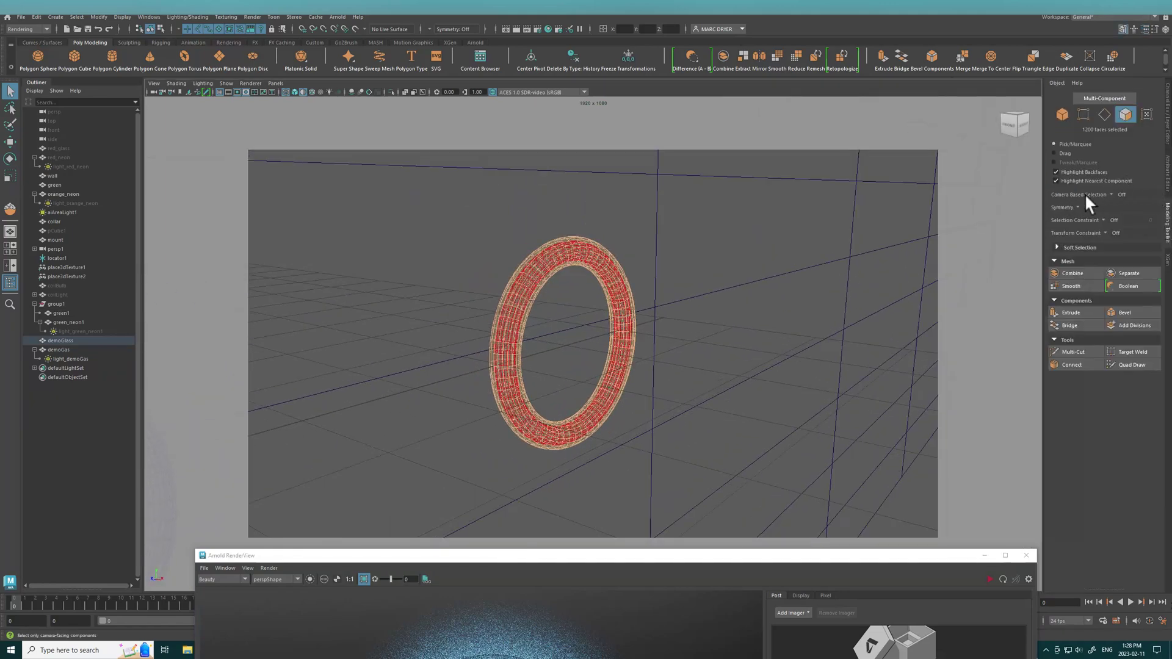
pyautogui.moveTo(659, 308)
pyautogui.keyDown('alt'); pyautogui.mouseDown()
pyautogui.moveTo(694, 312)
pyautogui.moveTo(604, 306)
pyautogui.moveTo(642, 316)
pyautogui.mouseUp(); pyautogui.keyUp('alt')
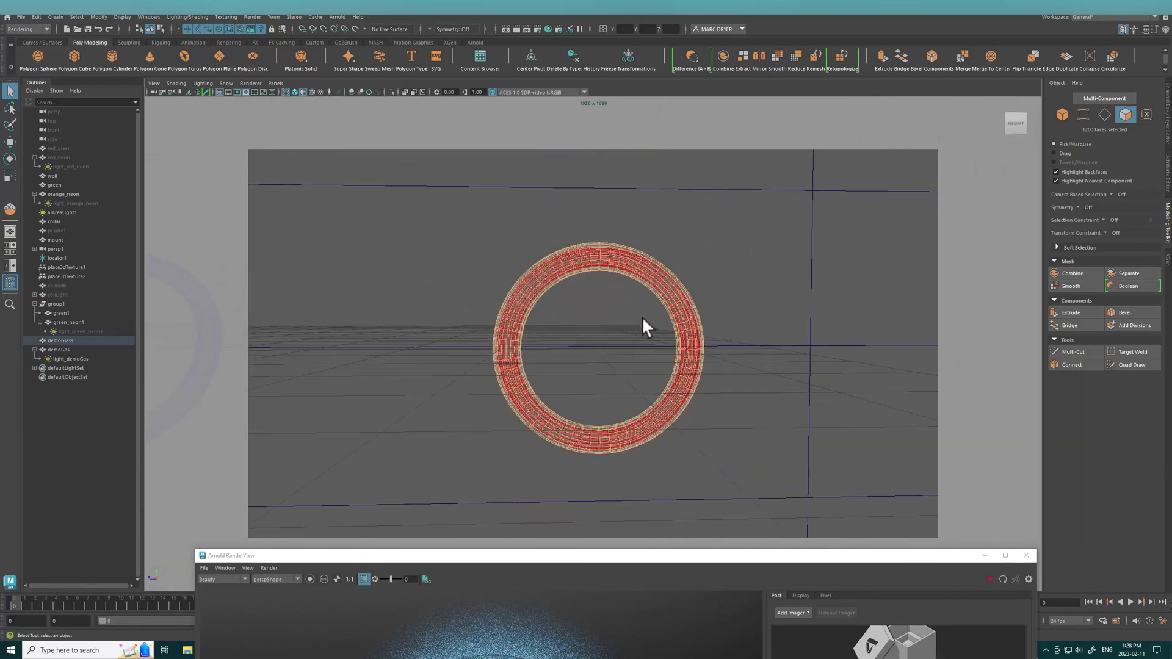
# Extrude the selected demoGlass faces with a thickness of 0.01, and return to object selection mode
pyautogui.click(1080, 308)
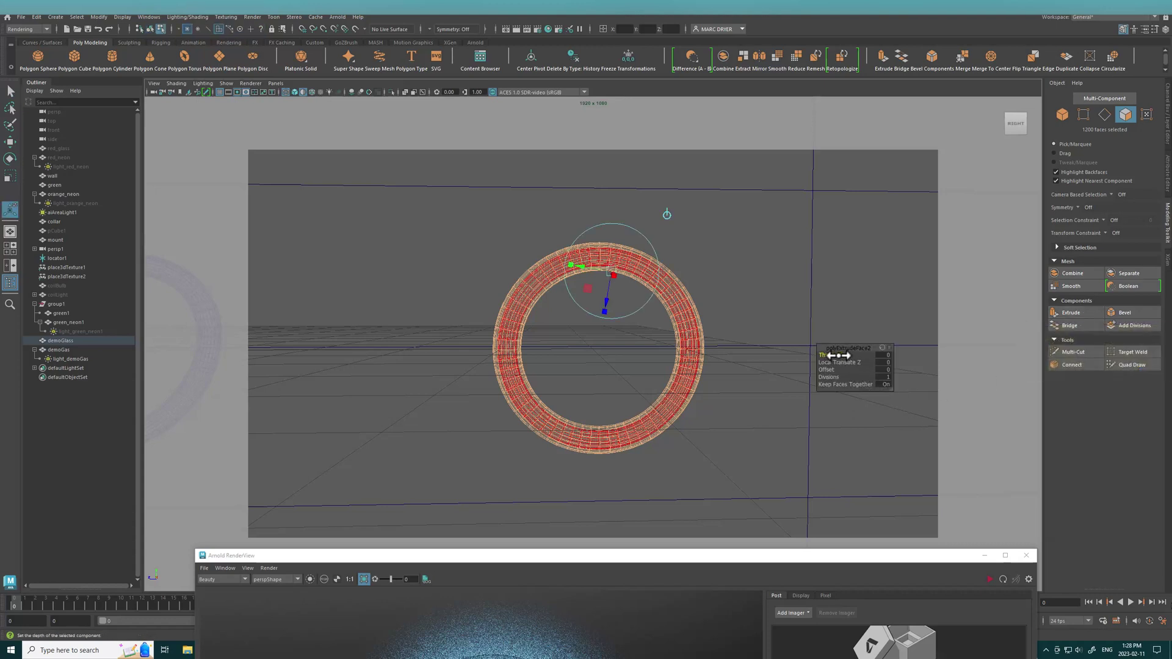
pyautogui.moveTo(837, 356); pyautogui.dragTo(845, 355)
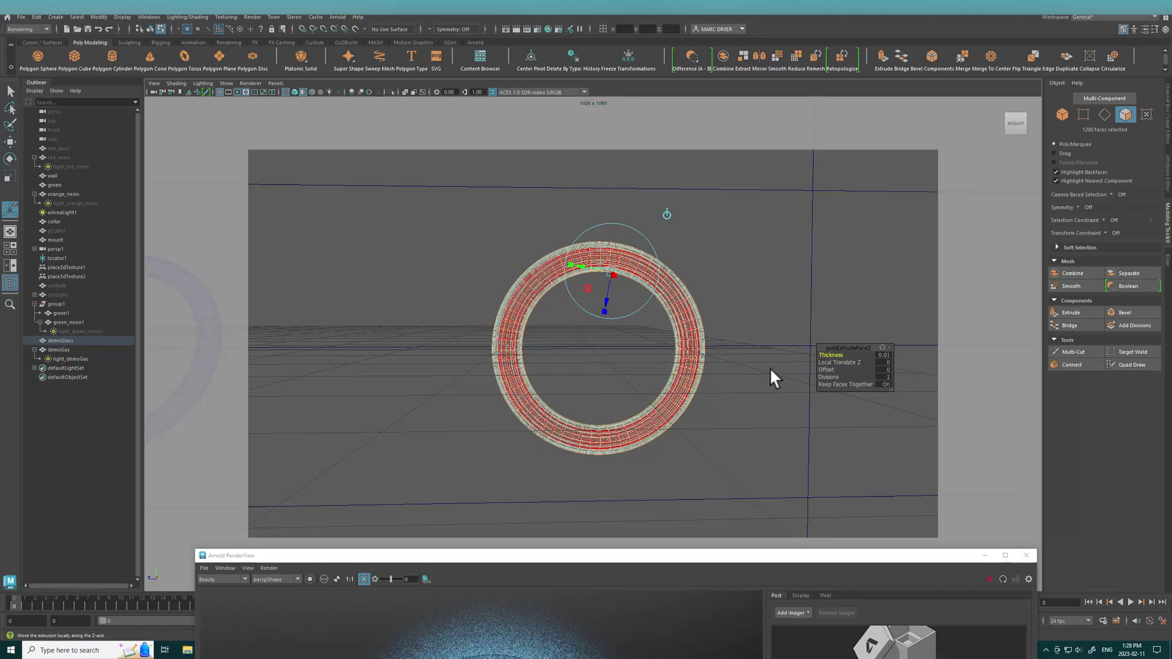
pyautogui.keyDown('alt'); pyautogui.moveTo(581, 341); pyautogui.dragTo(772, 355, button='right'); pyautogui.keyUp('alt')
pyautogui.moveTo(703, 352)
pyautogui.keyDown('alt'); pyautogui.mouseDown()
pyautogui.moveTo(670, 347)
pyautogui.moveTo(706, 366)
pyautogui.mouseUp(); pyautogui.keyUp('alt')
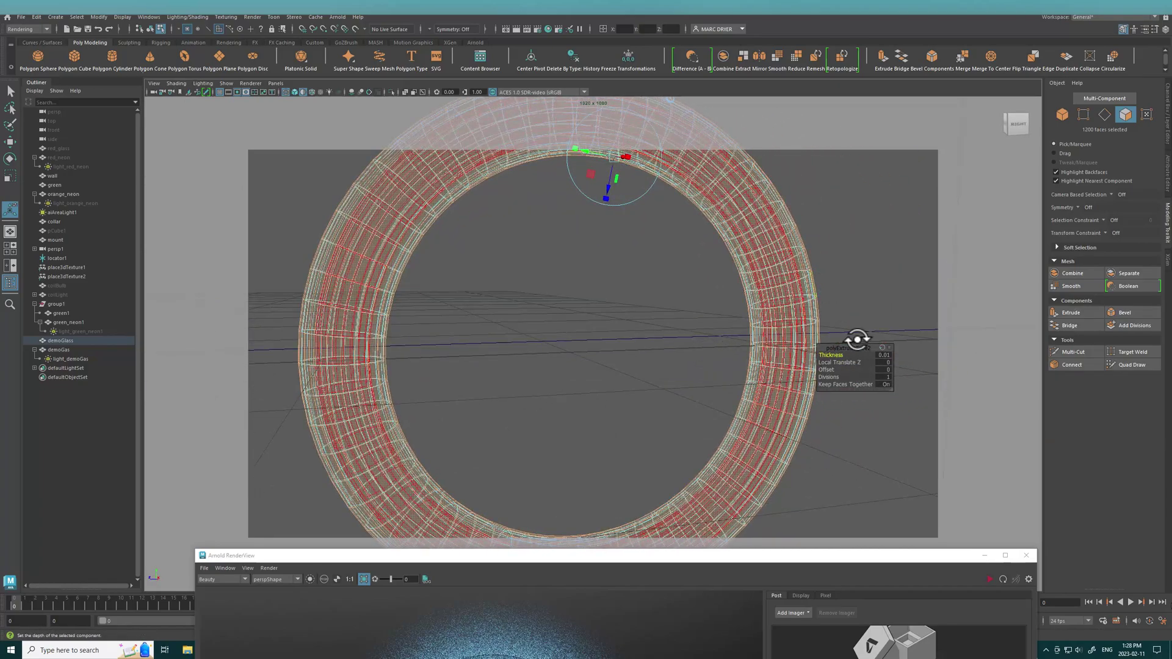
pyautogui.moveTo(811, 280); pyautogui.dragTo(841, 264, button='right')
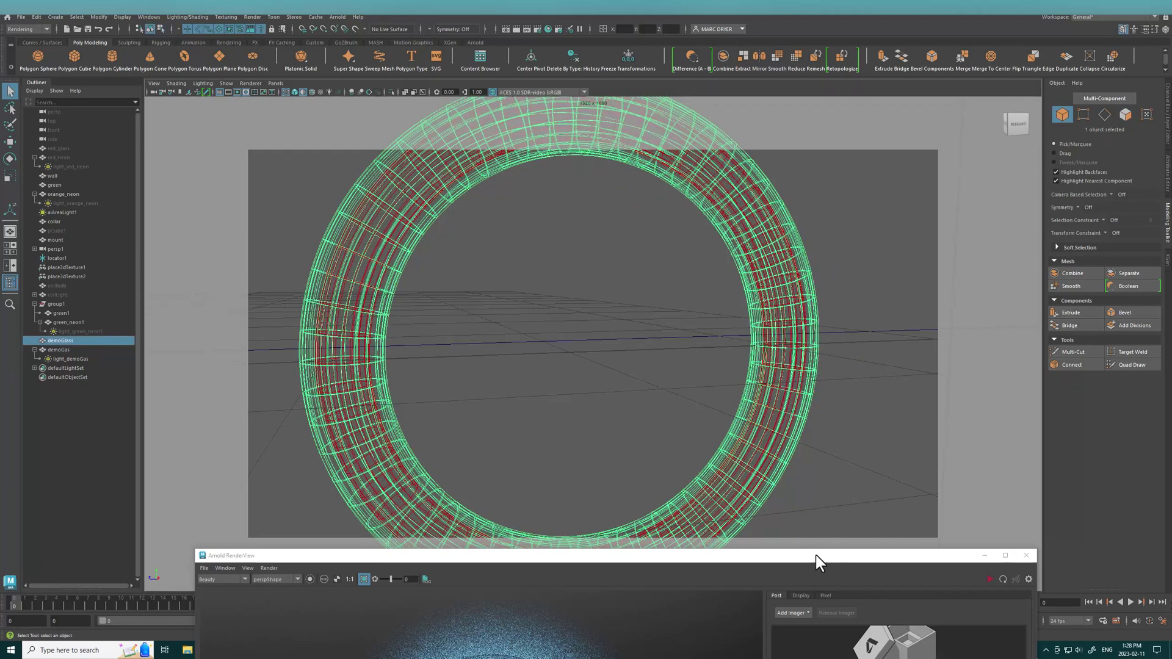
# Bring the Arnold RenderView back over the viewport, and save the scene
pyautogui.moveTo(809, 555); pyautogui.dragTo(808, 367)
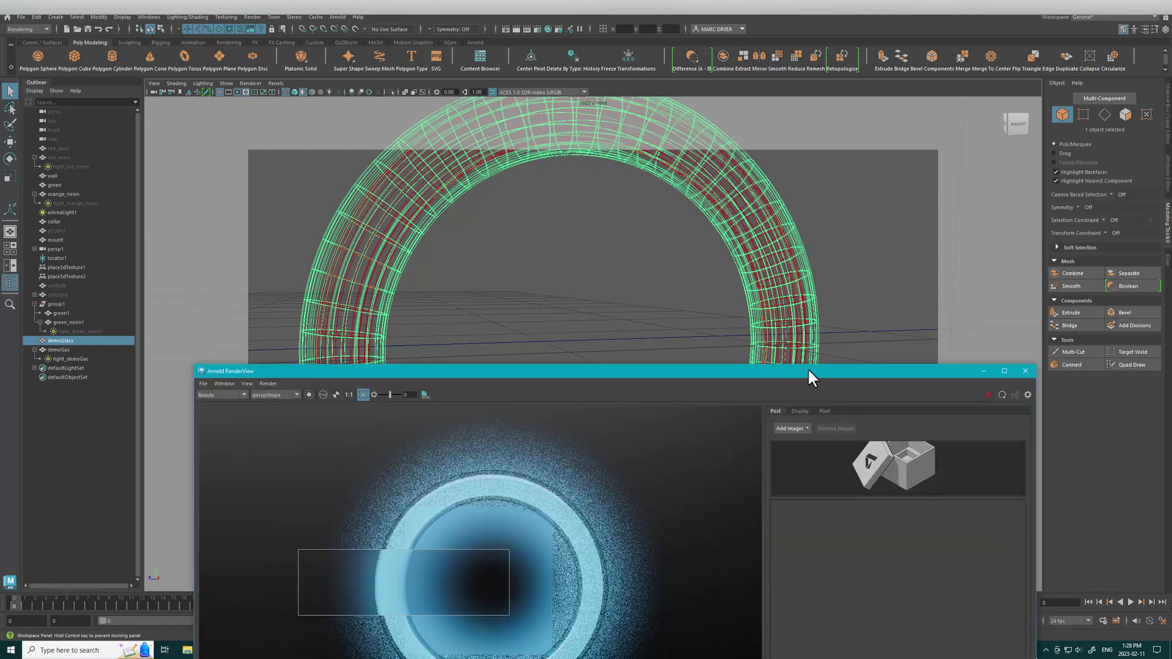
pyautogui.keyDown('alt'); pyautogui.moveTo(763, 312); pyautogui.dragTo(536, 266); pyautogui.keyUp('alt')
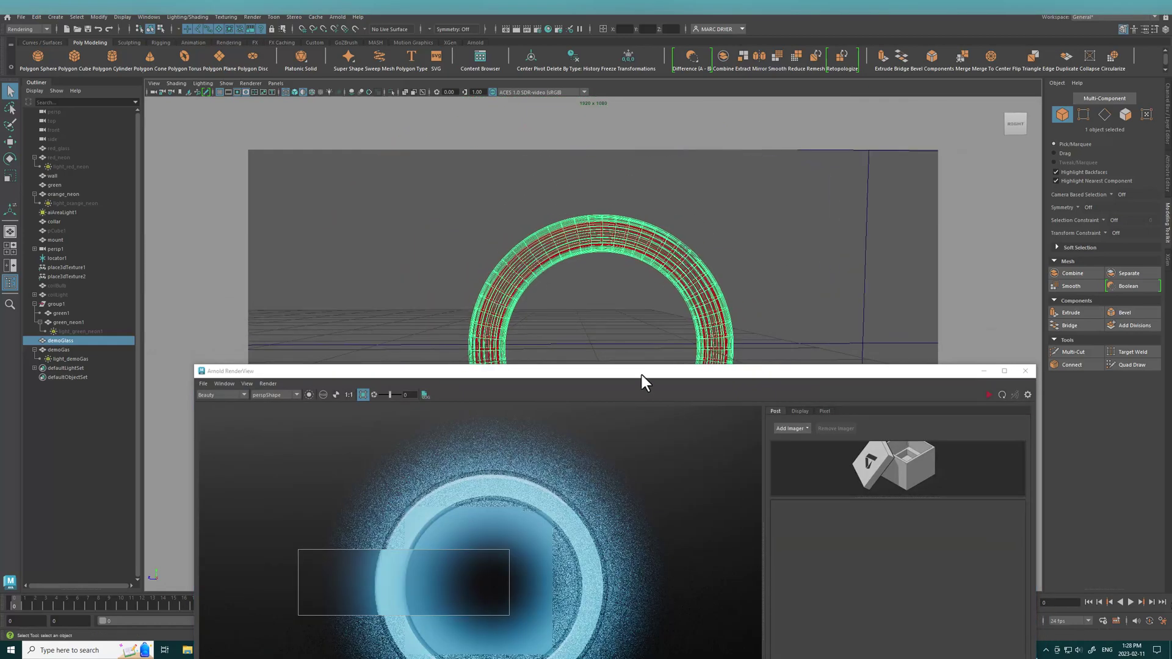
pyautogui.moveTo(641, 375); pyautogui.dragTo(578, 251)
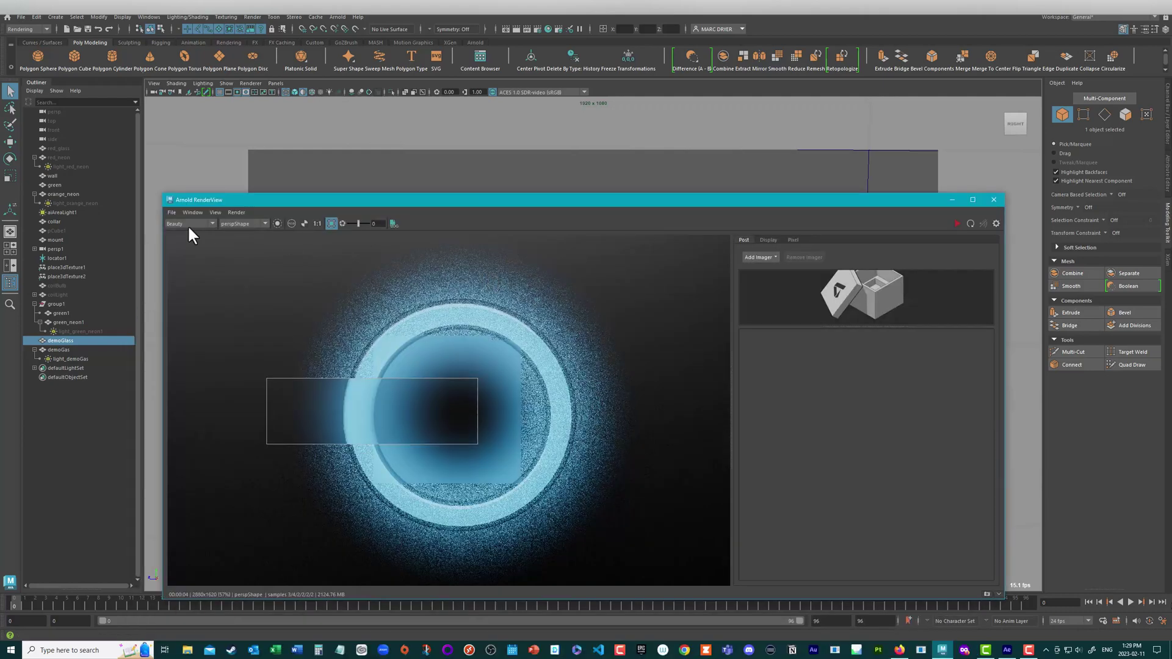
pyautogui.click(23, 17)
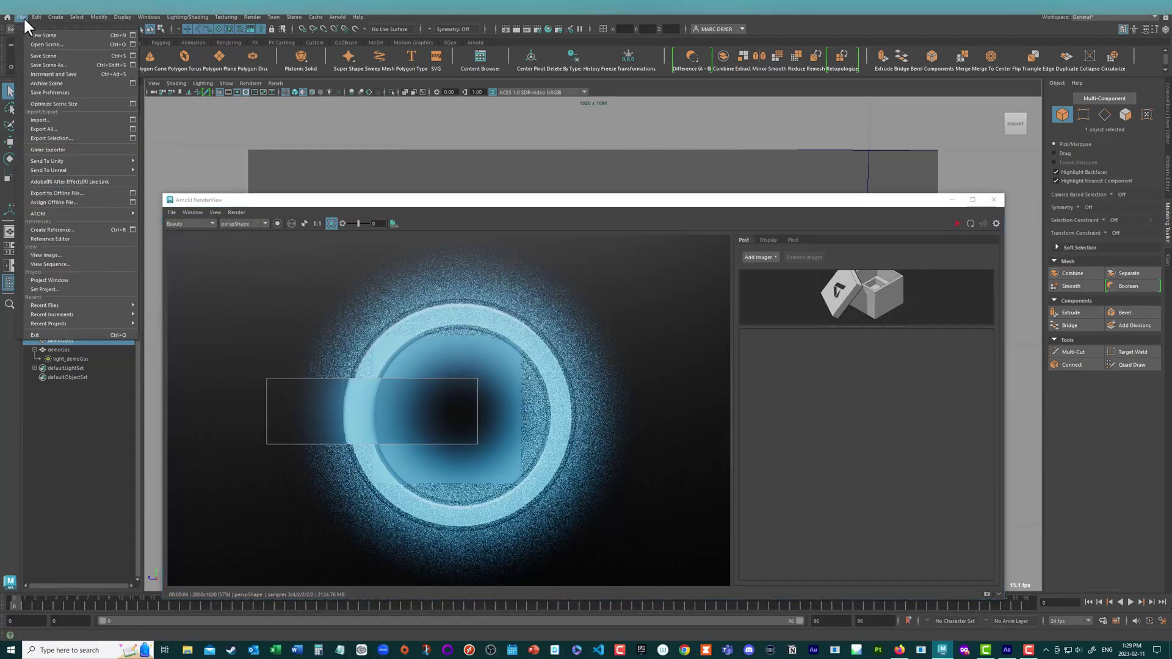
pyautogui.click(42, 56)
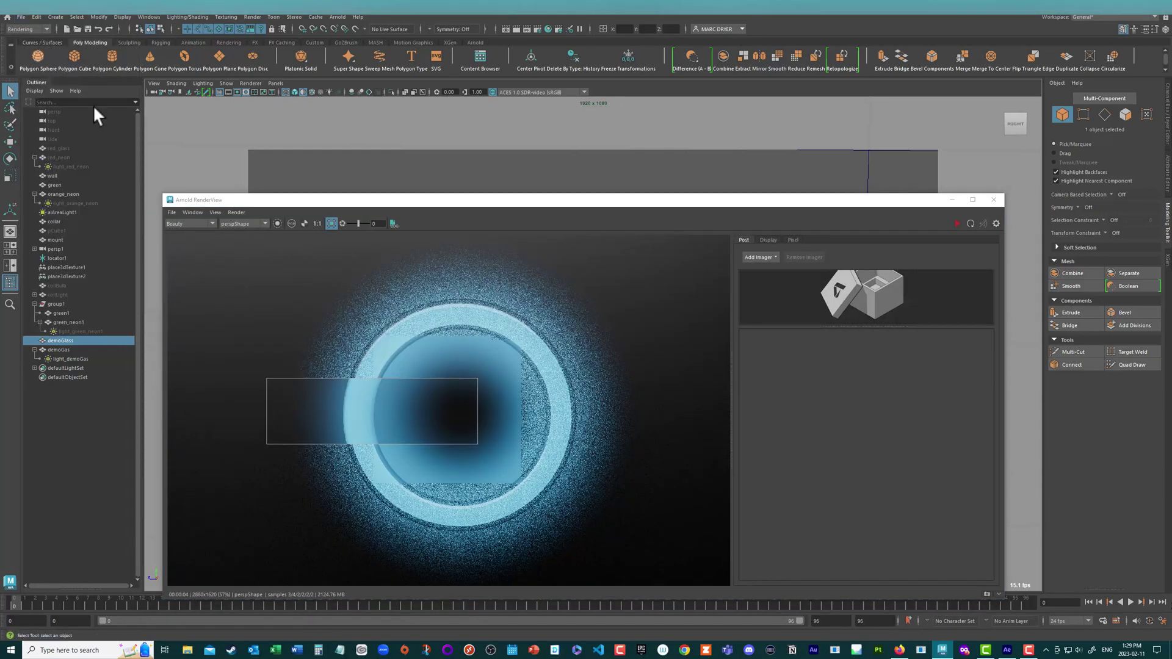
# Clear the crop region and start a live render of the whole ring with the thickened glass
pyautogui.click(510, 347)
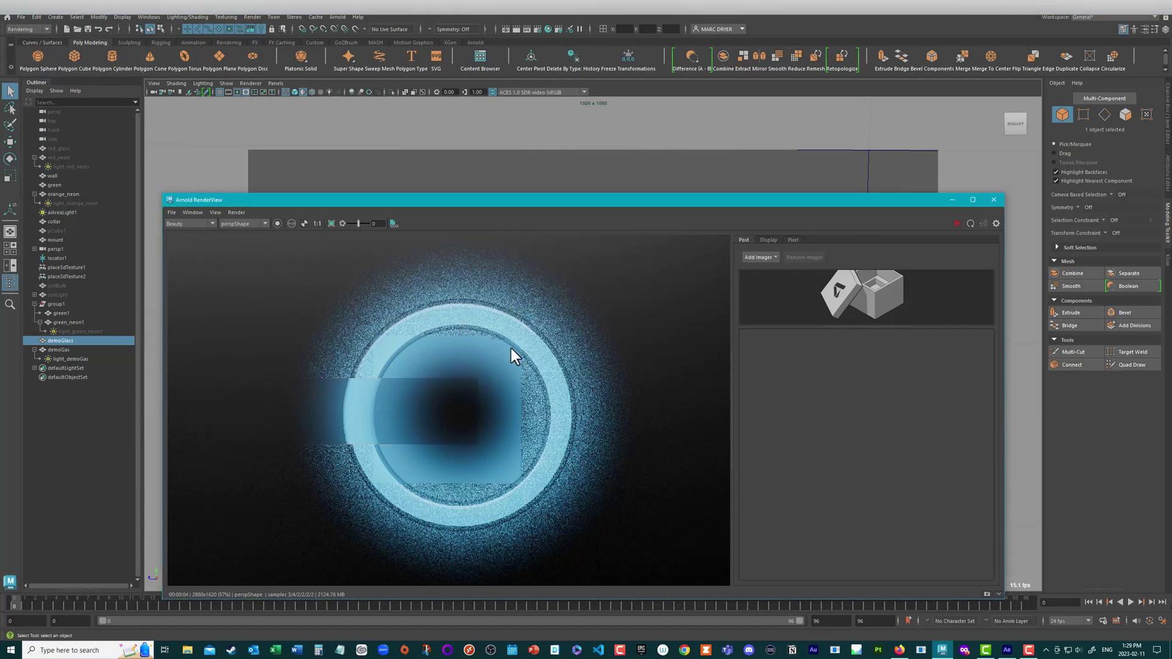
pyautogui.click(957, 223)
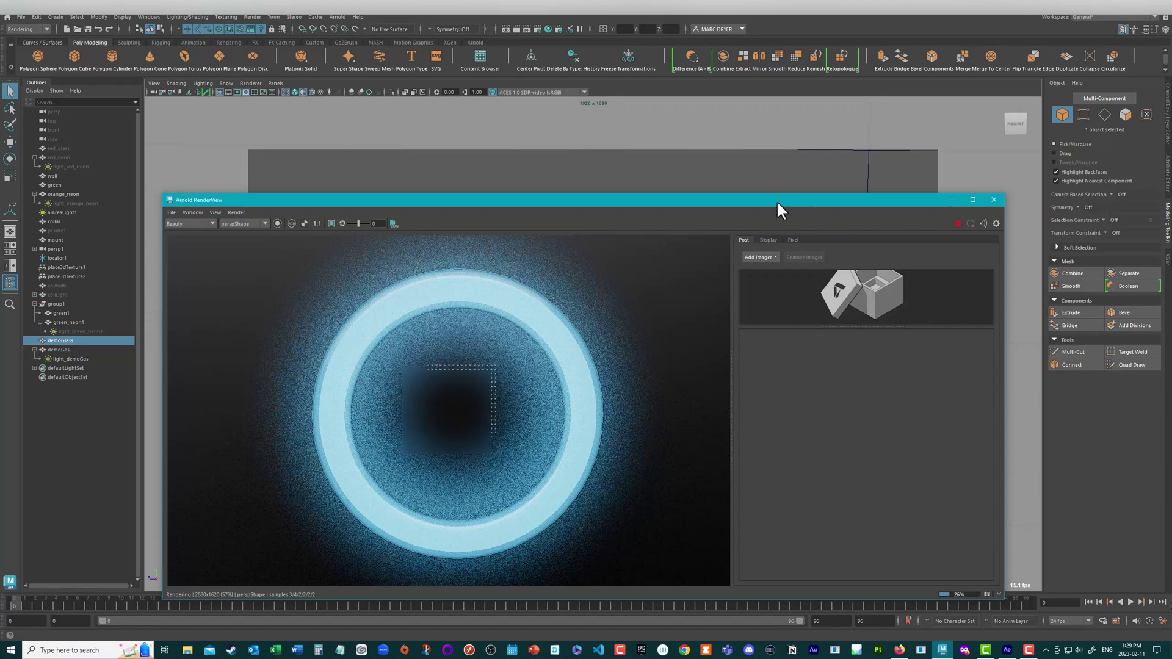
pyautogui.moveTo(776, 201); pyautogui.dragTo(663, 136)
pyautogui.click(661, 232)
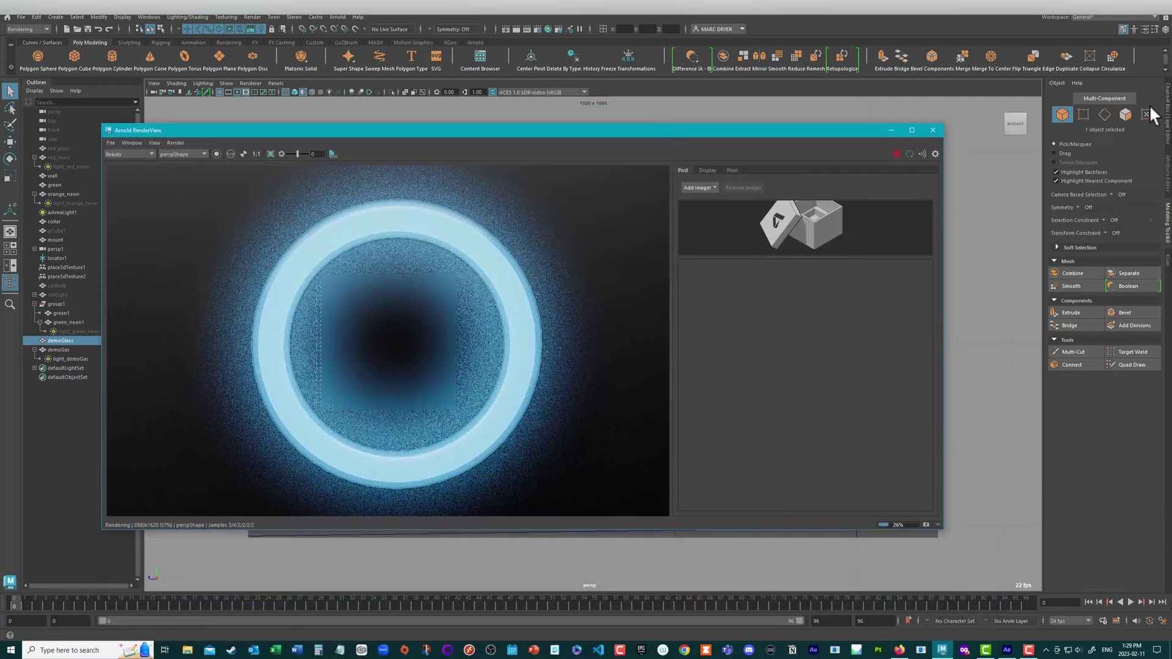
# Disable Internal Reflections in the Advanced settings of demoGlass's demo_glassSh material
pyautogui.click(1167, 171)
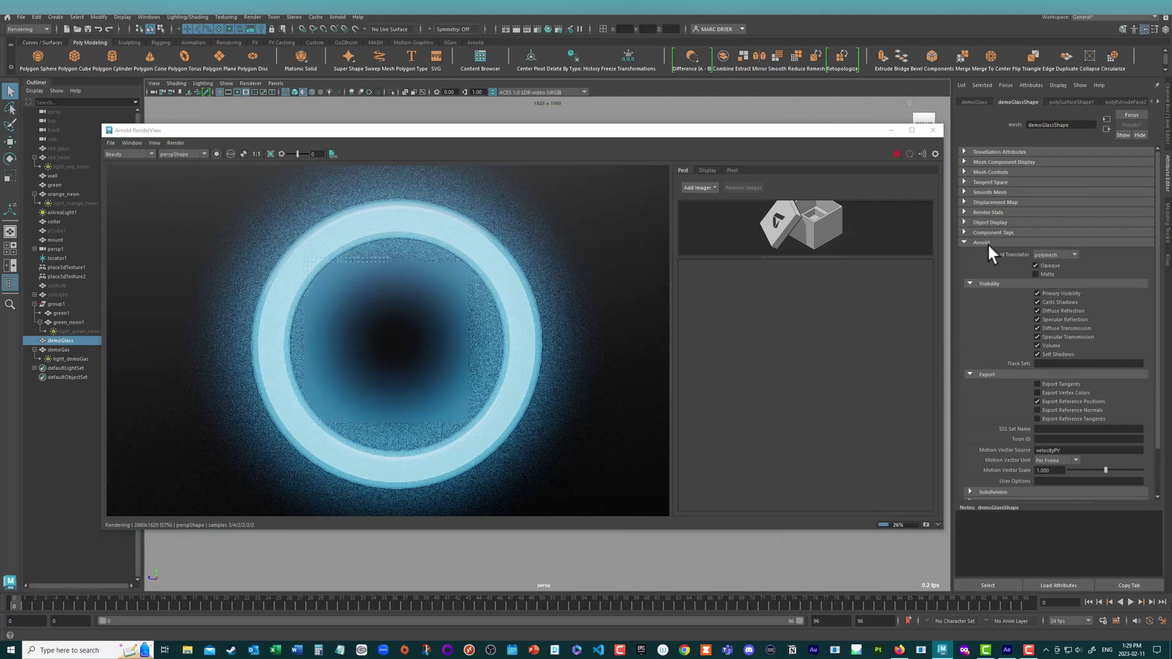
pyautogui.click(984, 243)
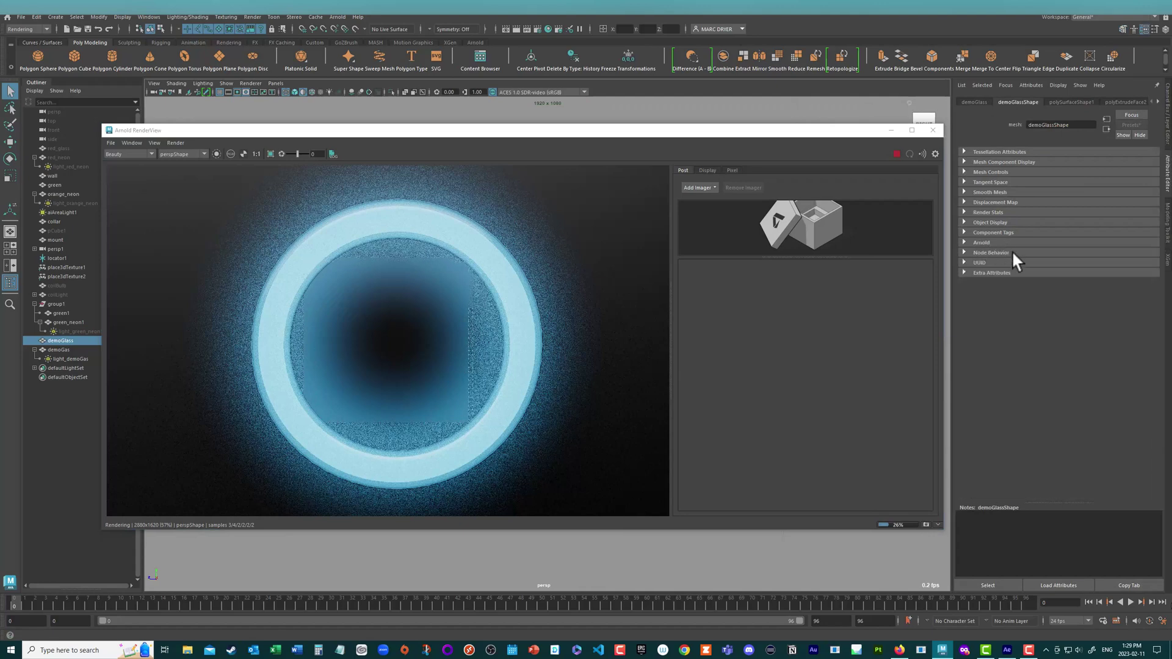
pyautogui.click(1158, 101)
pyautogui.click(1142, 102)
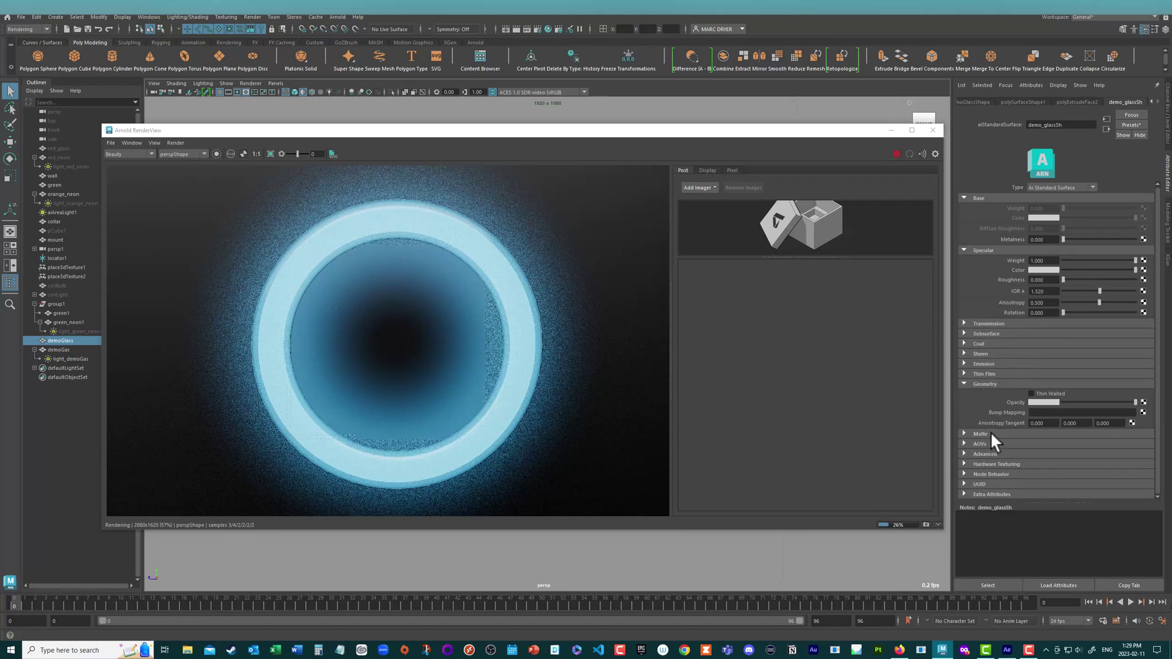
pyautogui.click(989, 451)
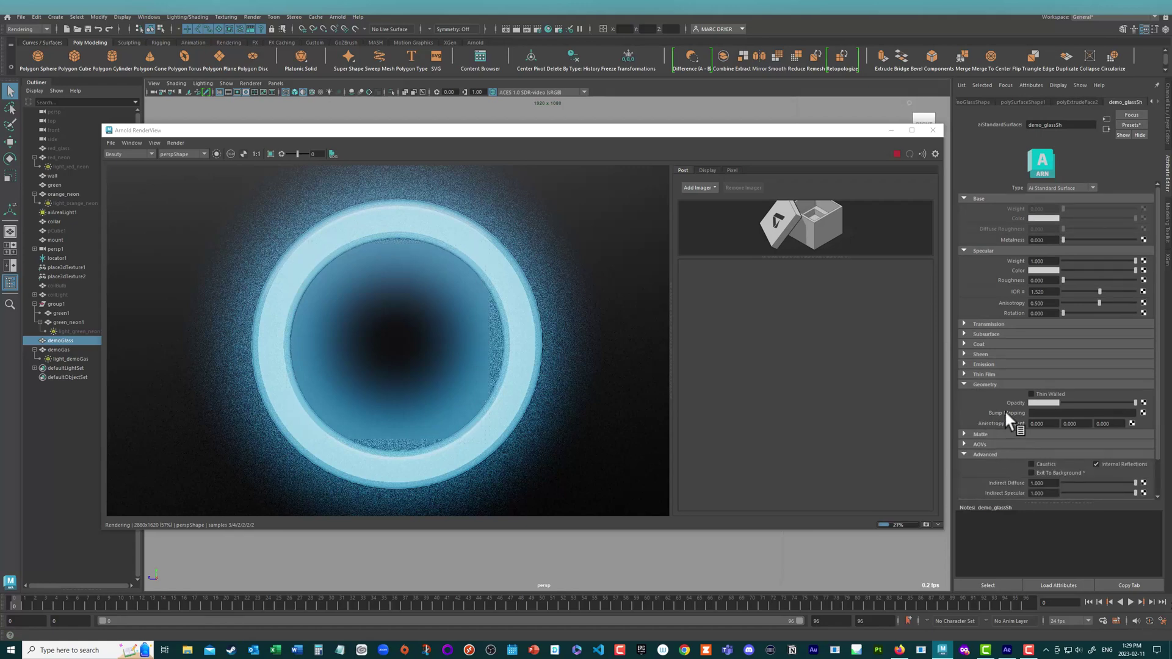
pyautogui.scroll(-1, 1004, 412)
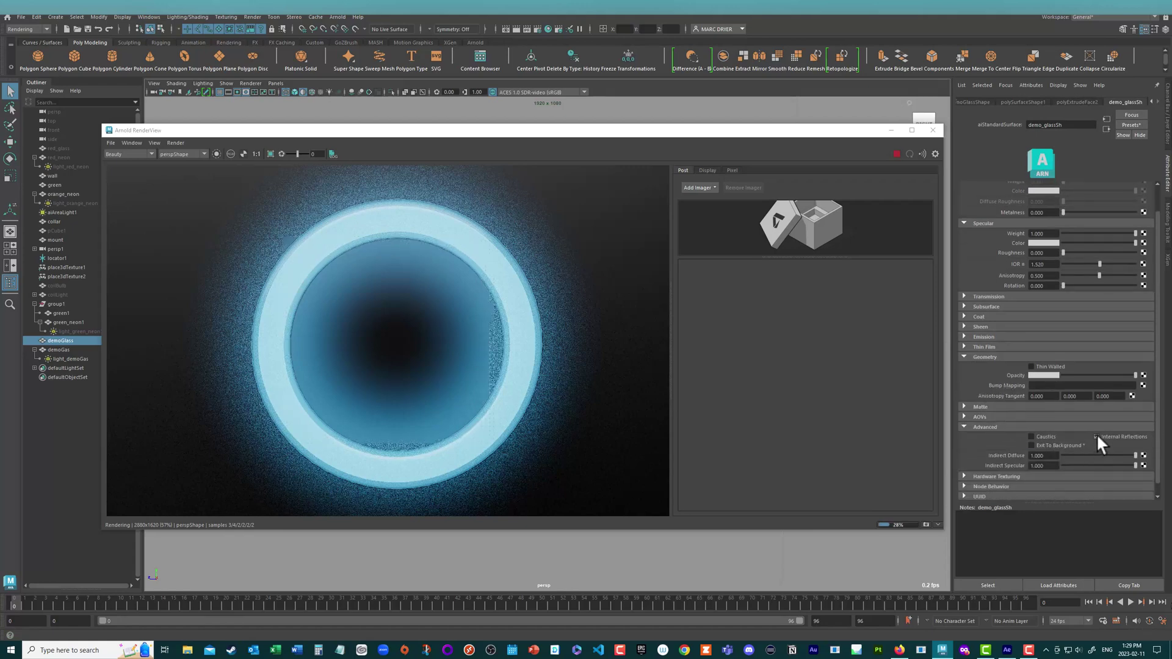
pyautogui.click(1097, 435)
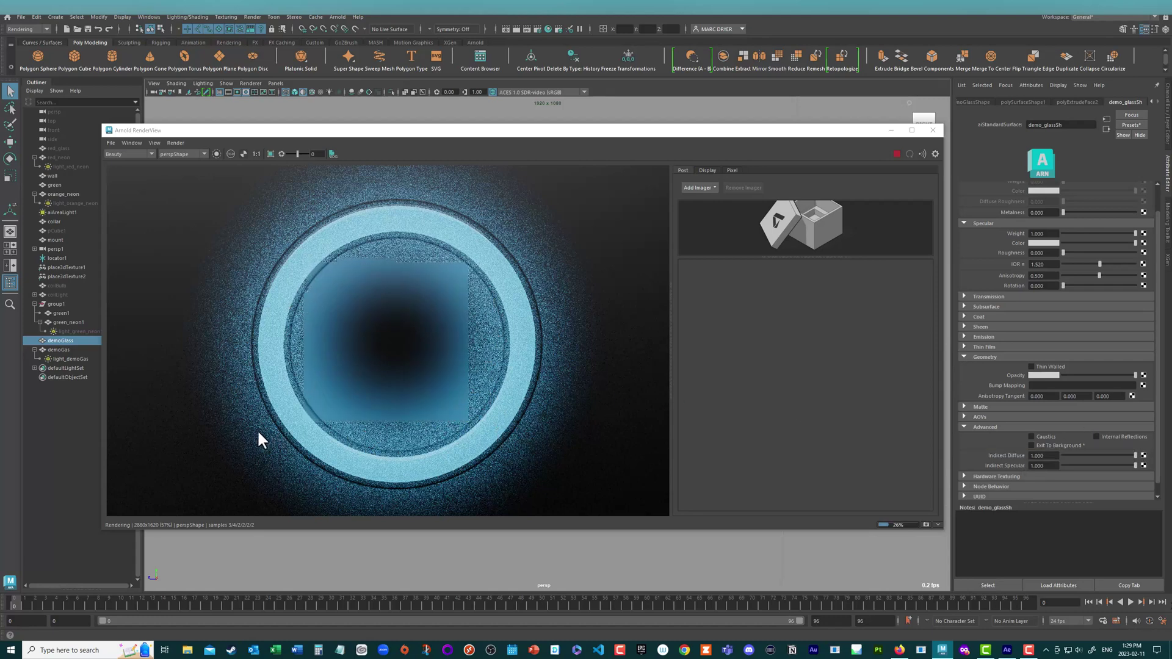
# Set light_demoGas's intensity to 0 to render the ring without its glow, and stop the live render
pyautogui.click(68, 359)
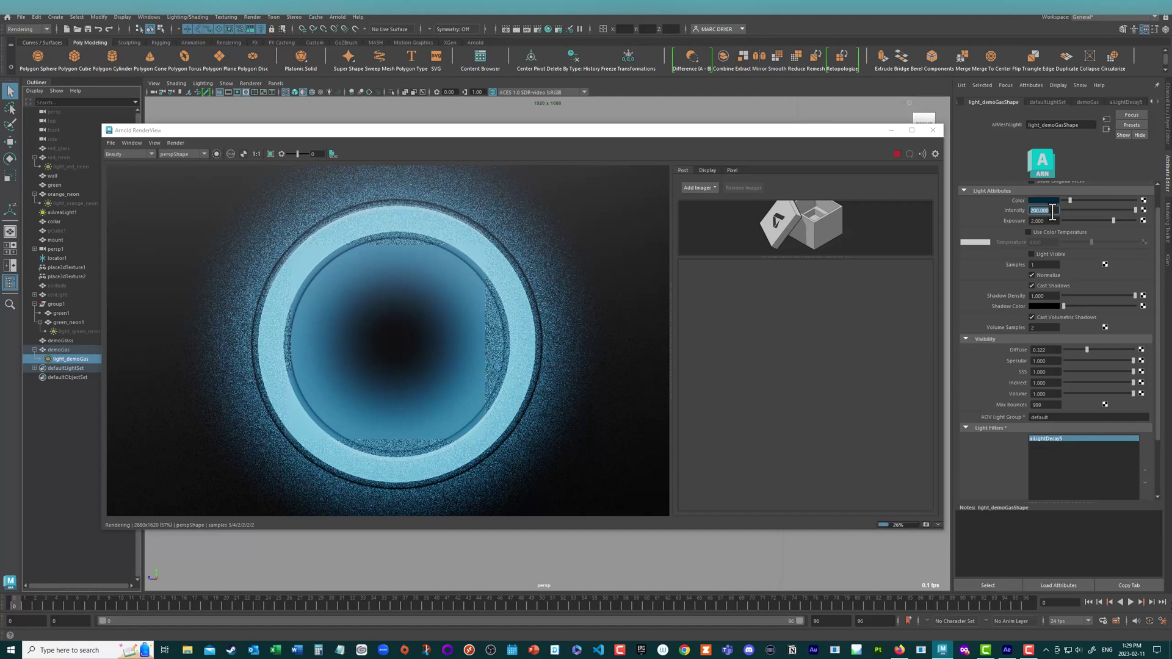
pyautogui.write('0')
pyautogui.press('Return')
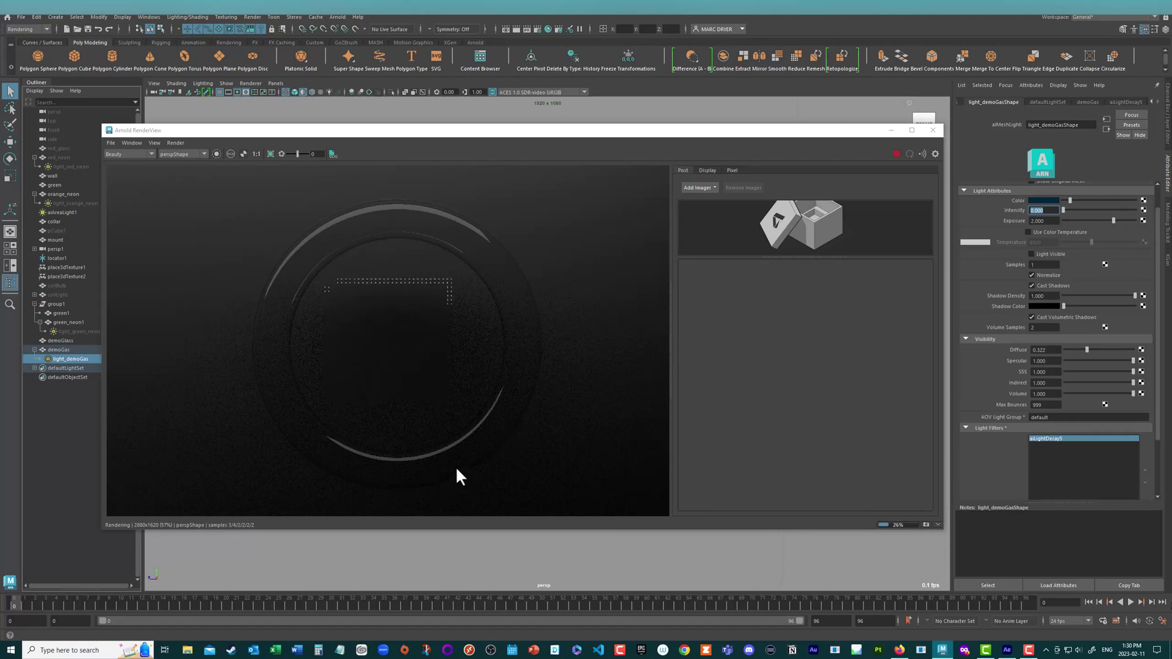
pyautogui.click(896, 153)
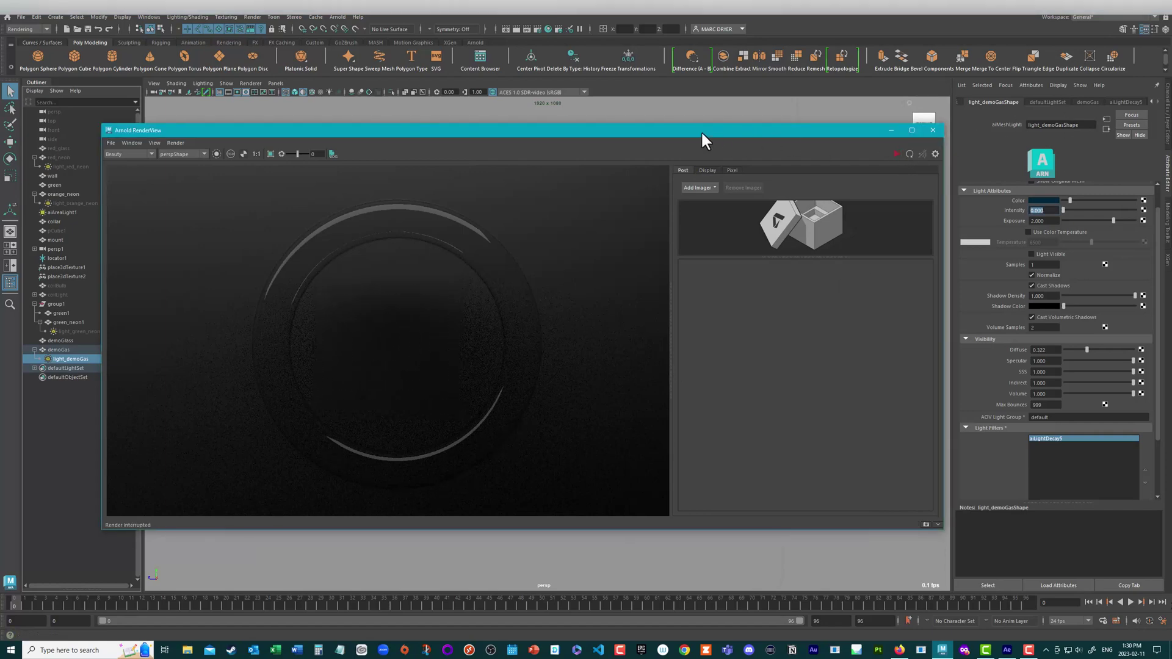
# Display the face normals of demoGlass and examine their direction around the ring
pyautogui.moveTo(701, 131); pyautogui.dragTo(718, 394)
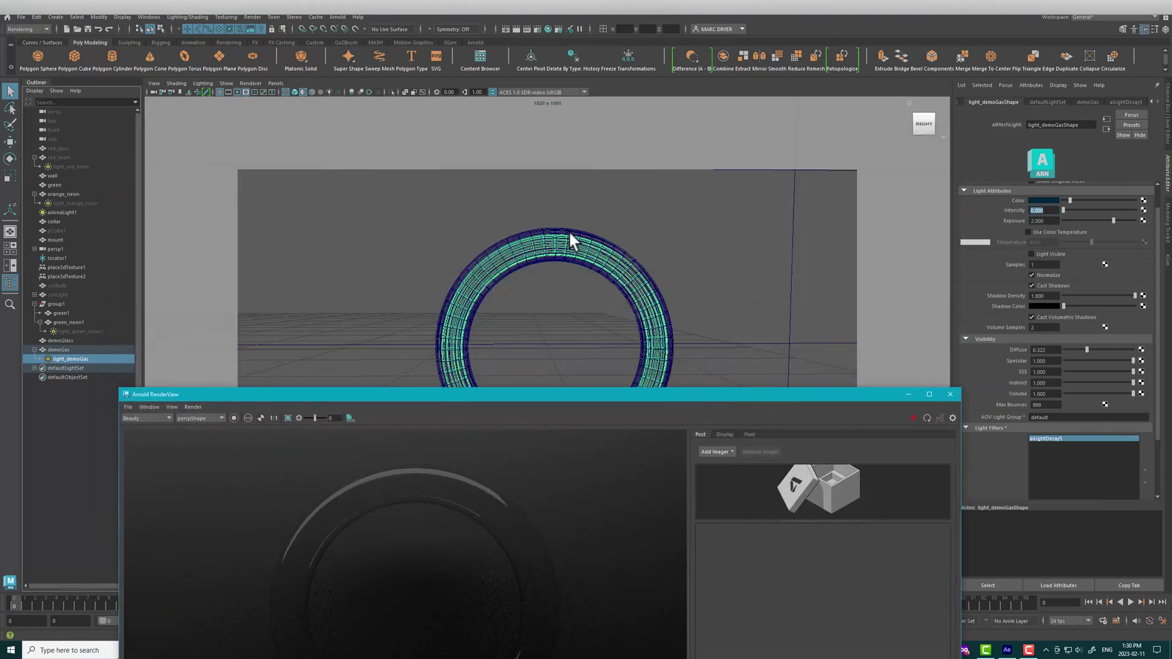
pyautogui.click(569, 230)
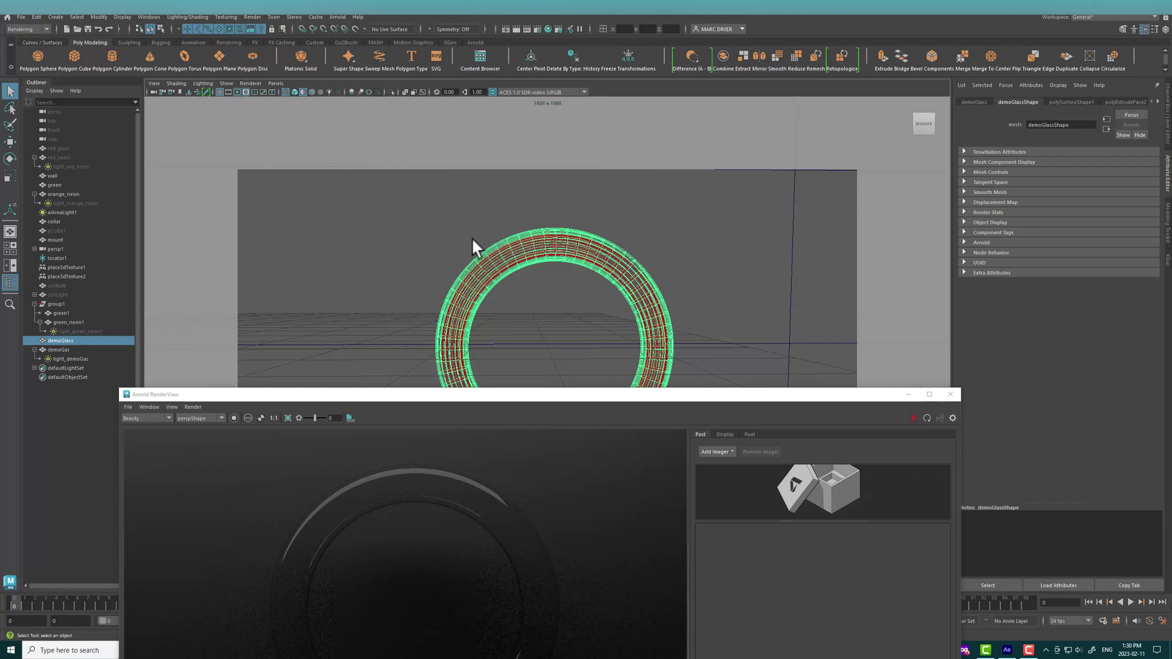
pyautogui.click(124, 16)
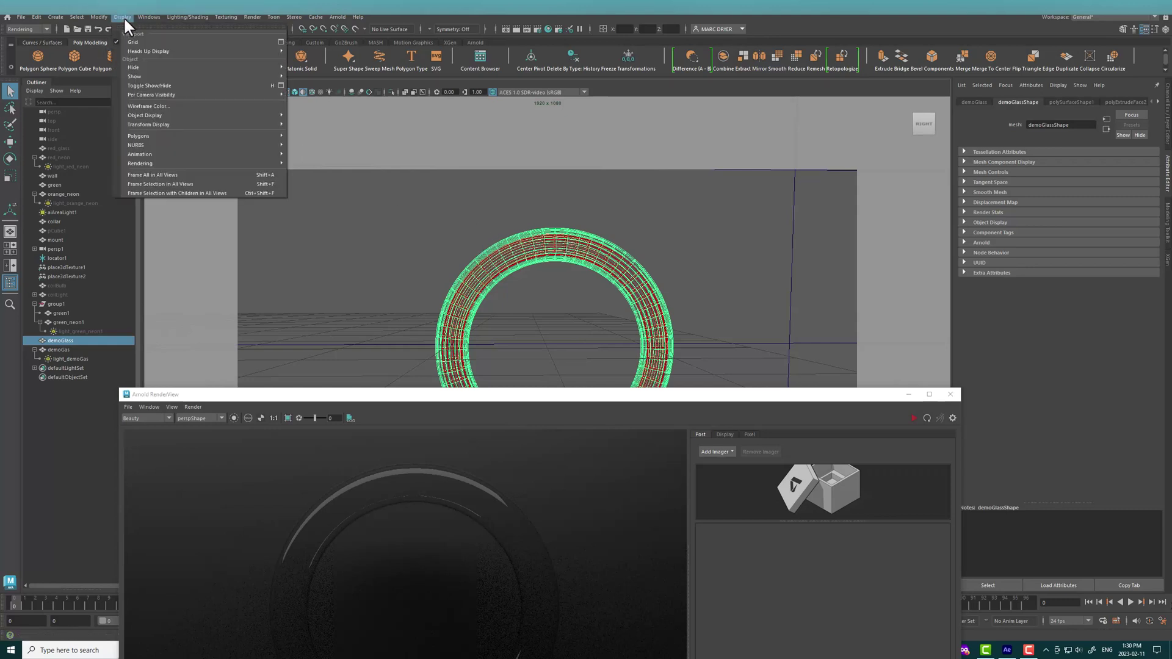
pyautogui.moveTo(144, 135)
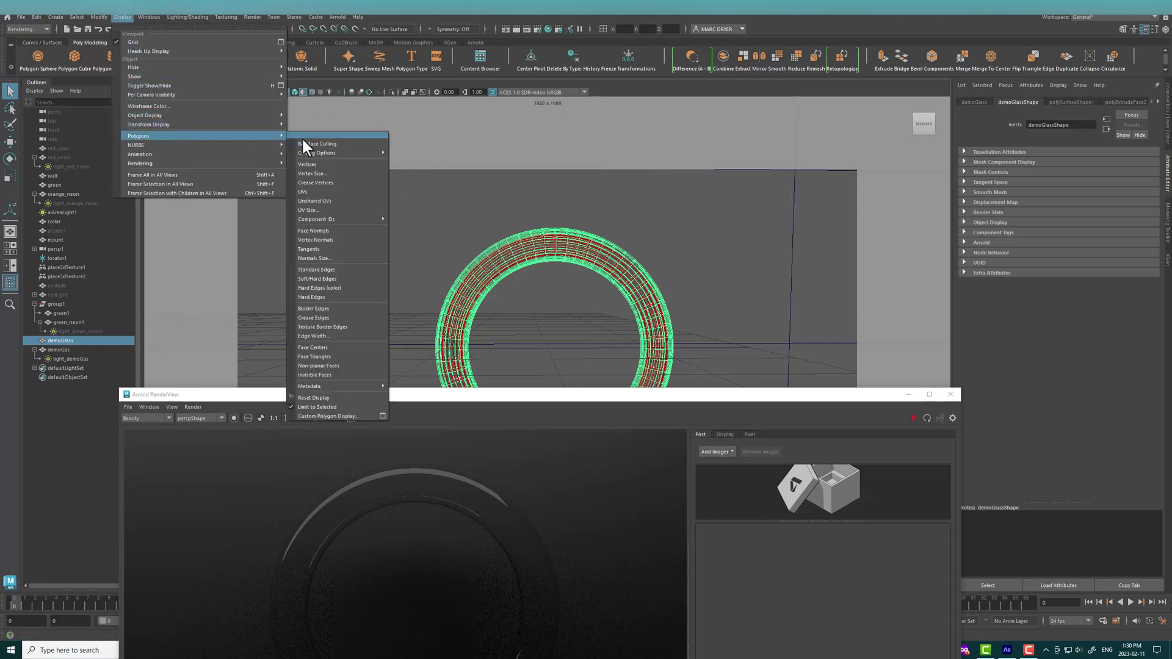
pyautogui.click(336, 232)
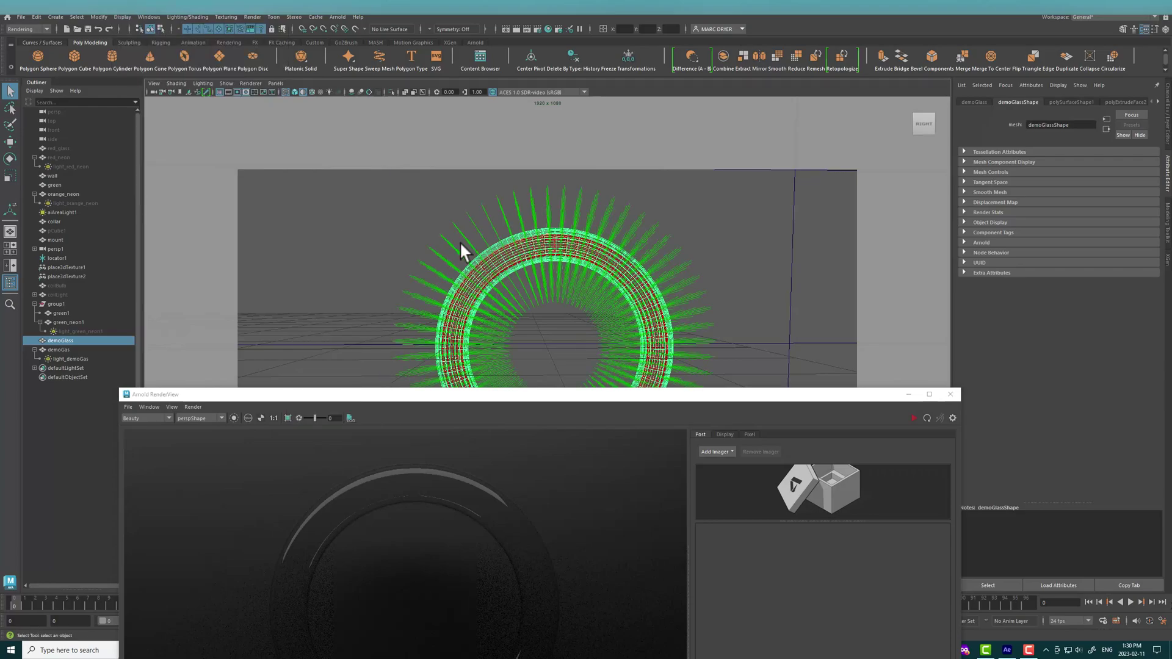
pyautogui.keyDown('alt'); pyautogui.moveTo(461, 253); pyautogui.dragTo(513, 204); pyautogui.keyUp('alt')
pyautogui.keyDown('alt'); pyautogui.moveTo(513, 204); pyautogui.dragTo(483, 226, button='right'); pyautogui.keyUp('alt')
pyautogui.keyDown('alt'); pyautogui.moveTo(484, 225); pyautogui.dragTo(511, 258); pyautogui.keyUp('alt')
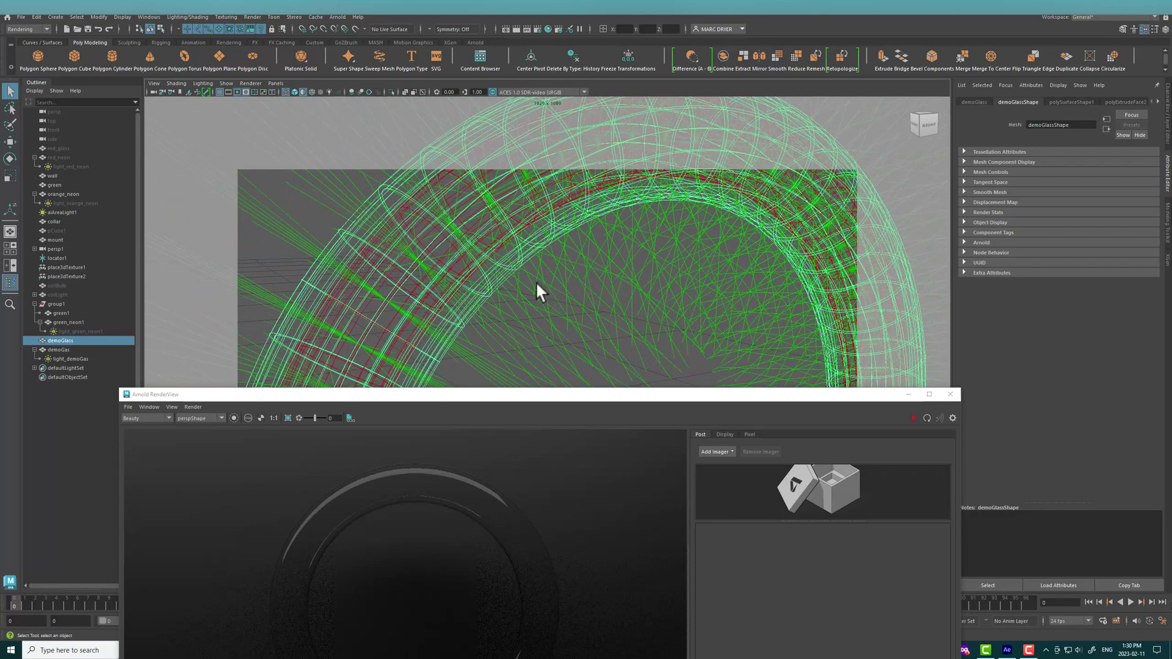
pyautogui.keyDown('alt'); pyautogui.moveTo(555, 303); pyautogui.dragTo(464, 220, button='right'); pyautogui.keyUp('alt')
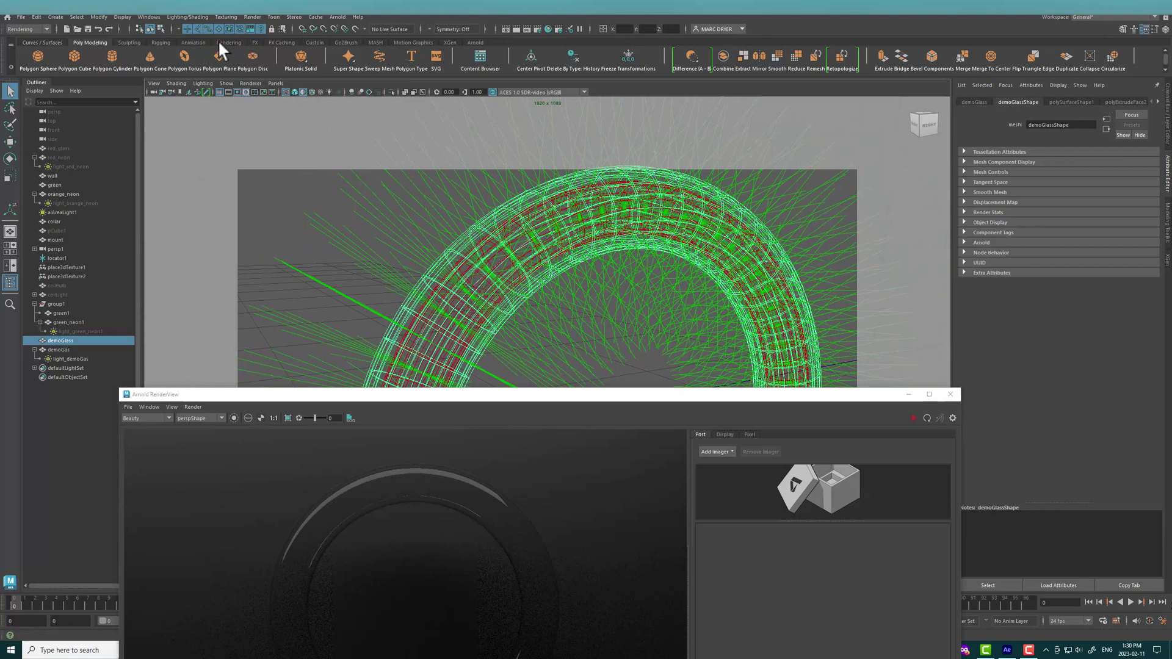
# Shorten demoGlass's displayed face normals to a normals size of 0.0607 in the custom polygon display options
pyautogui.click(121, 17)
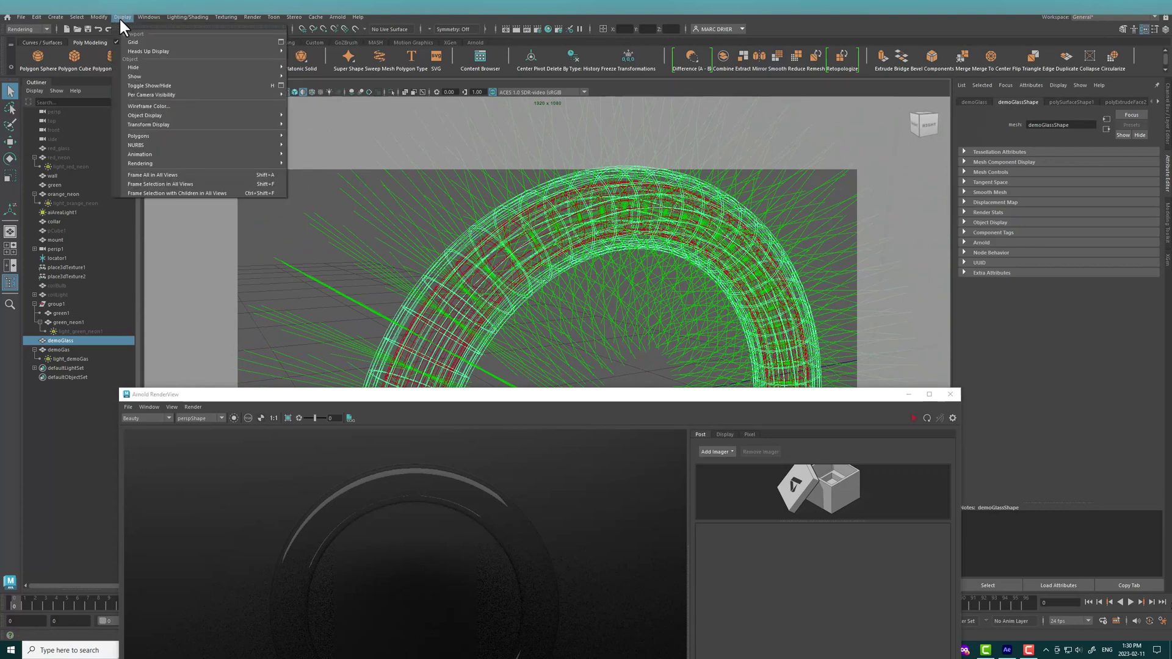
pyautogui.moveTo(230, 140)
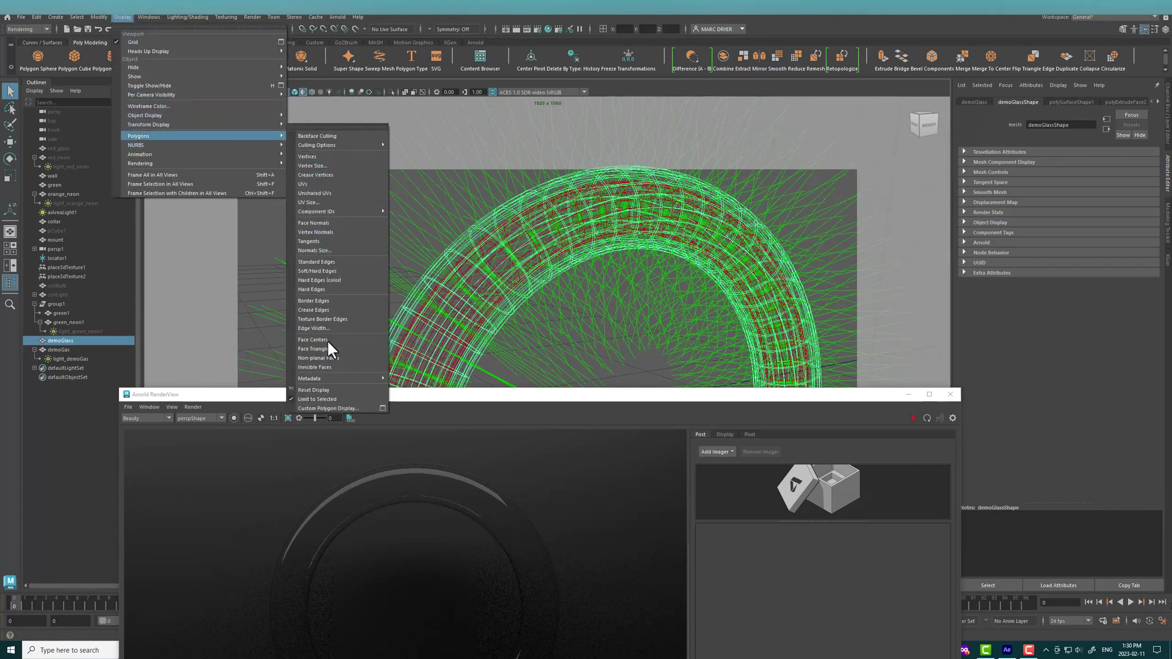
pyautogui.click(382, 408)
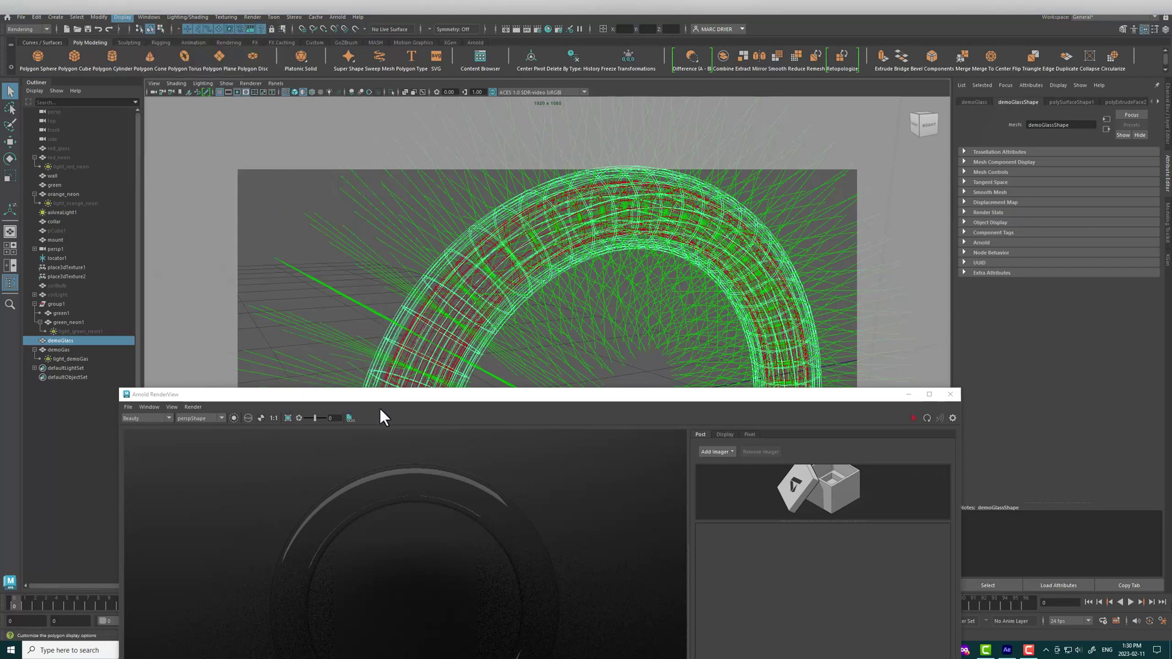
pyautogui.scroll(-2, 420, 168)
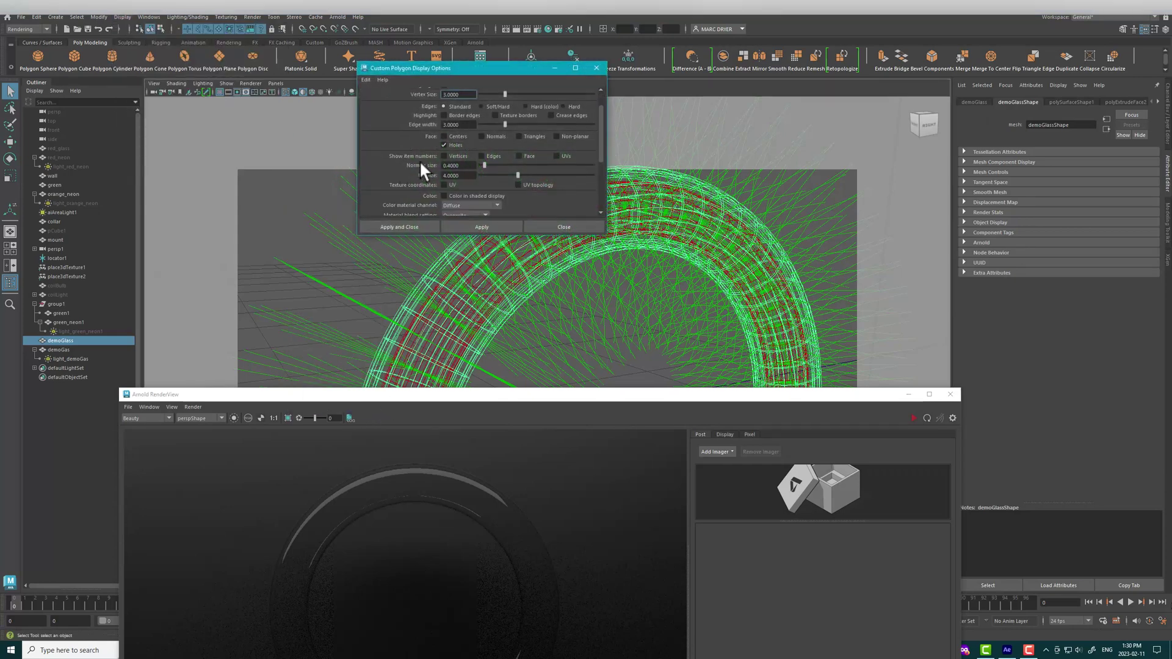
pyautogui.scroll(2, 415, 152)
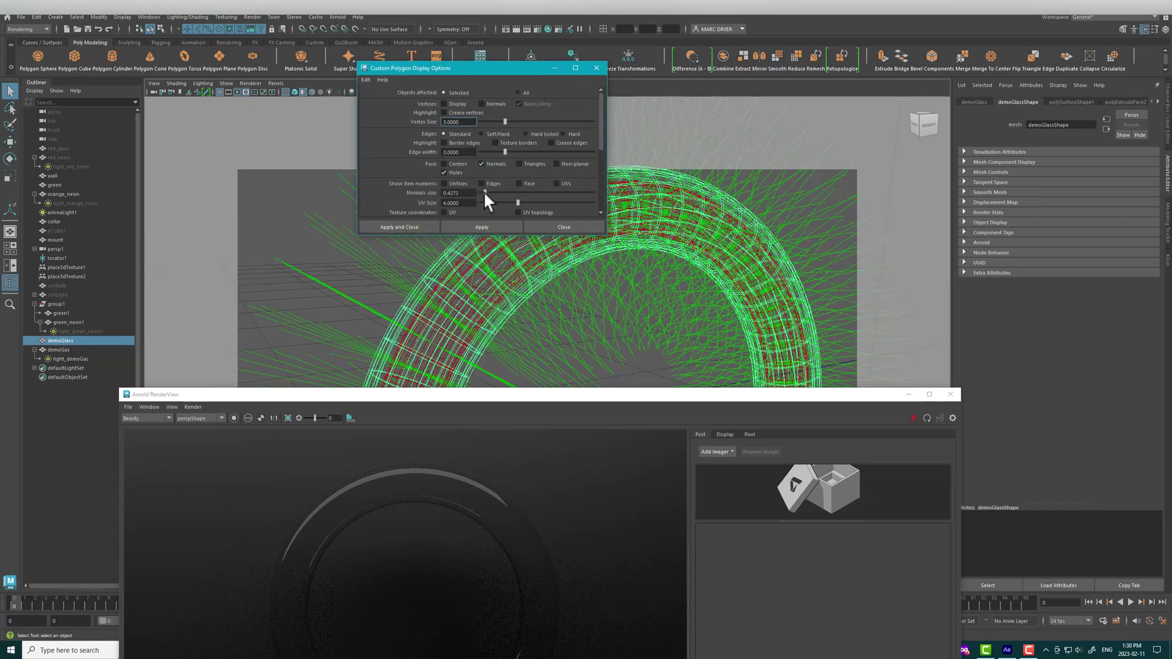
pyautogui.click(489, 223)
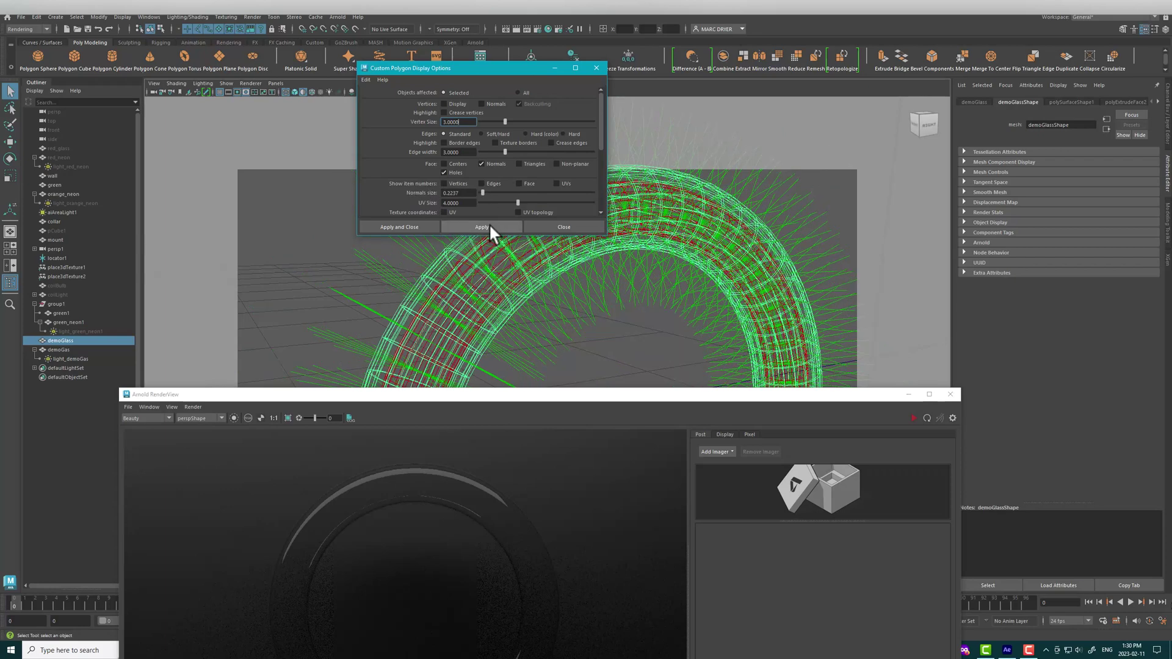
pyautogui.moveTo(480, 190); pyautogui.dragTo(479, 190)
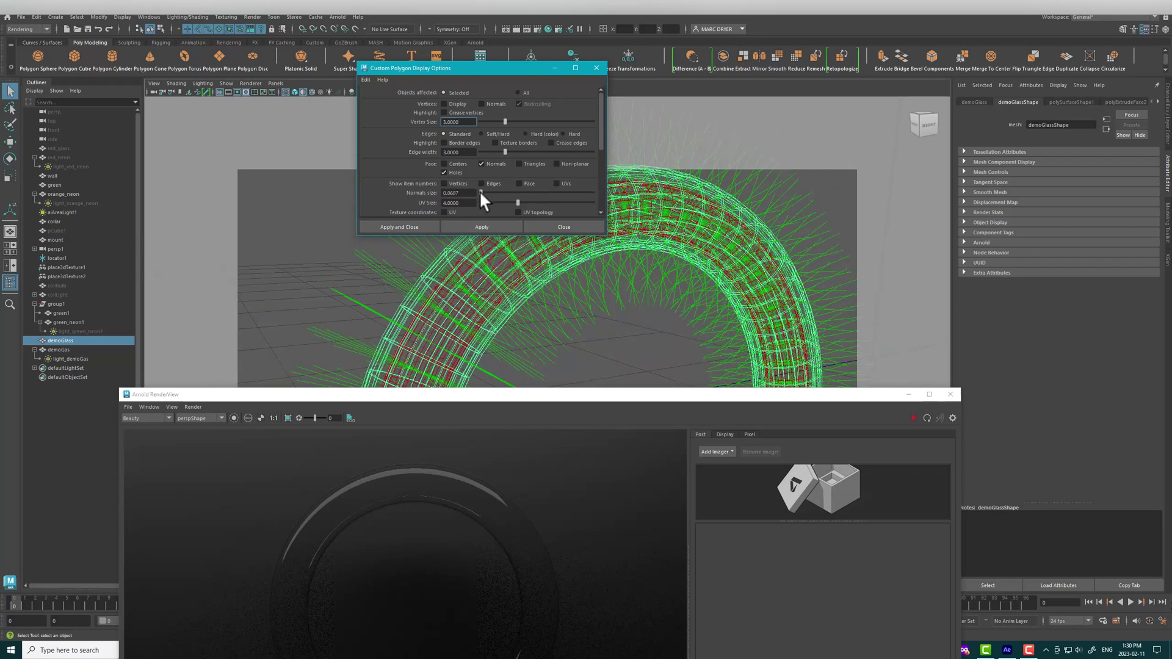
pyautogui.click(481, 222)
pyautogui.click(581, 303)
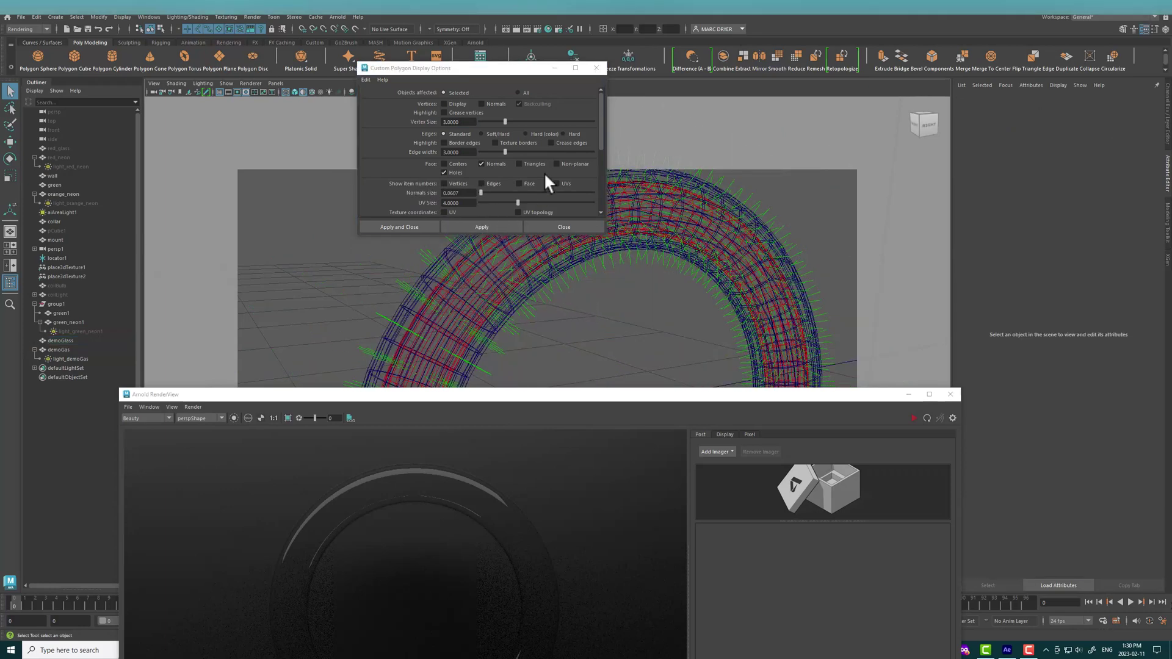
pyautogui.click(573, 223)
# Select demoGlass, reopen its custom polygon display options and turn off its face normals
pyautogui.keyDown('alt'); pyautogui.moveTo(617, 277); pyautogui.dragTo(433, 192); pyautogui.keyUp('alt')
pyautogui.click(588, 201)
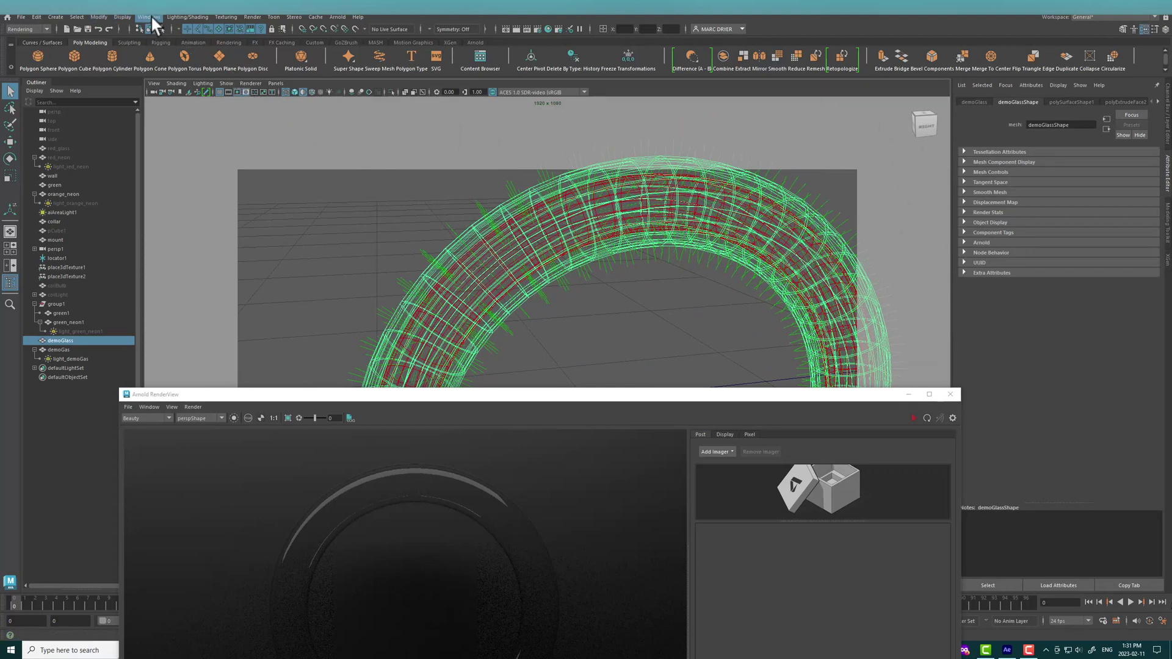
pyautogui.click(116, 15)
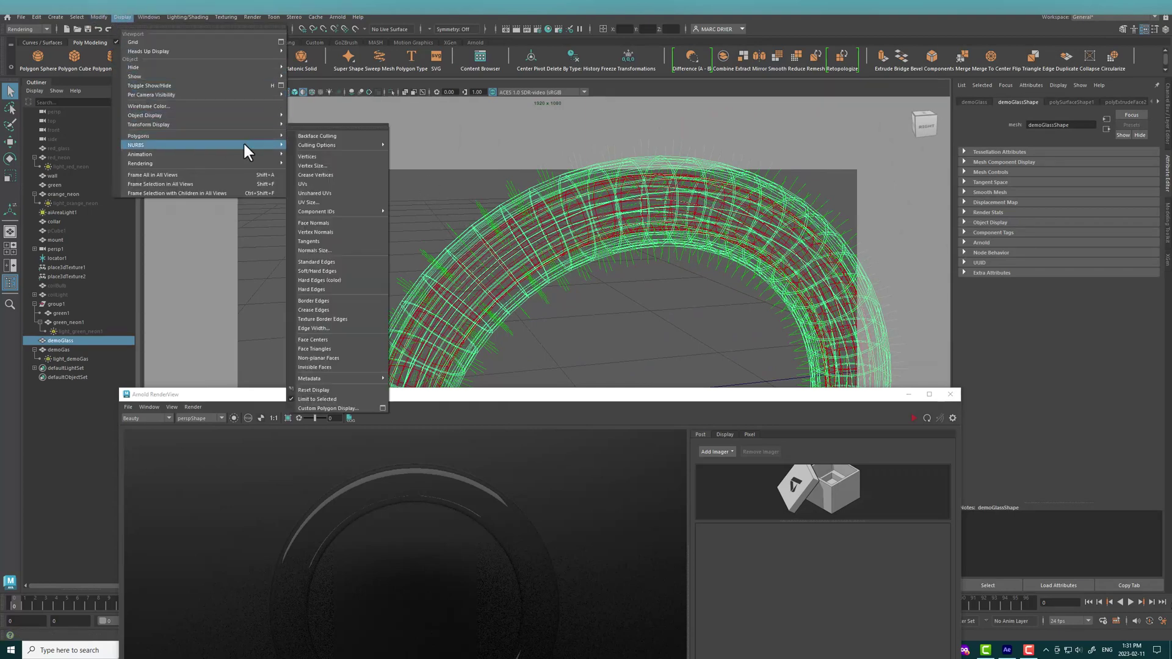
pyautogui.click(382, 407)
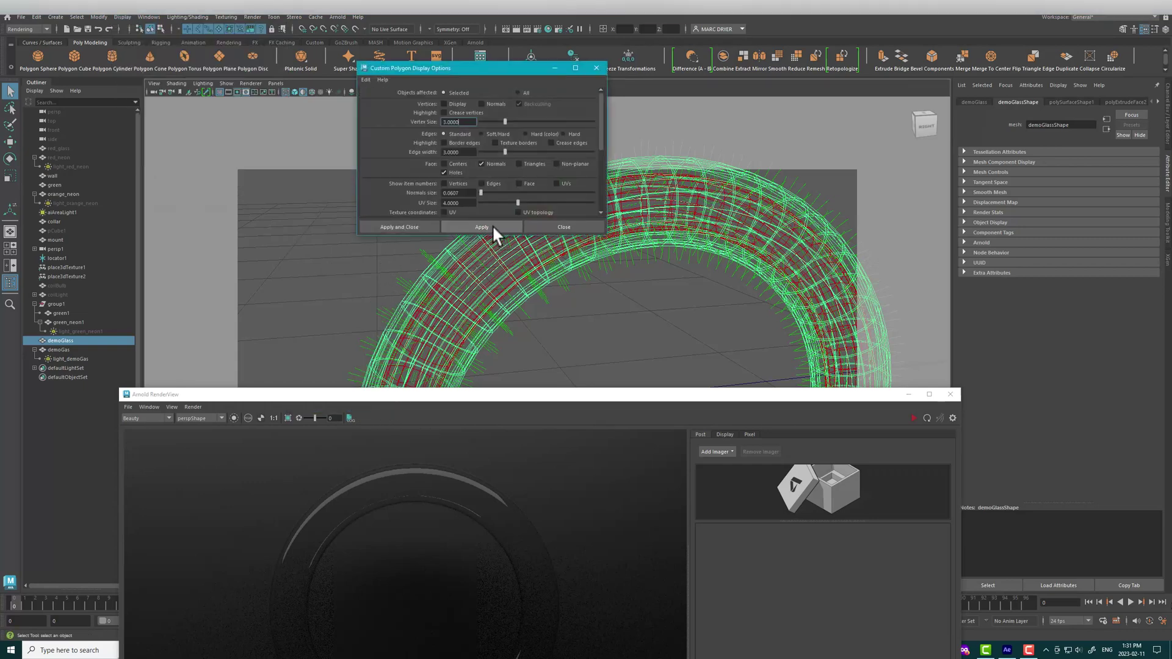
pyautogui.moveTo(463, 71); pyautogui.dragTo(795, 160)
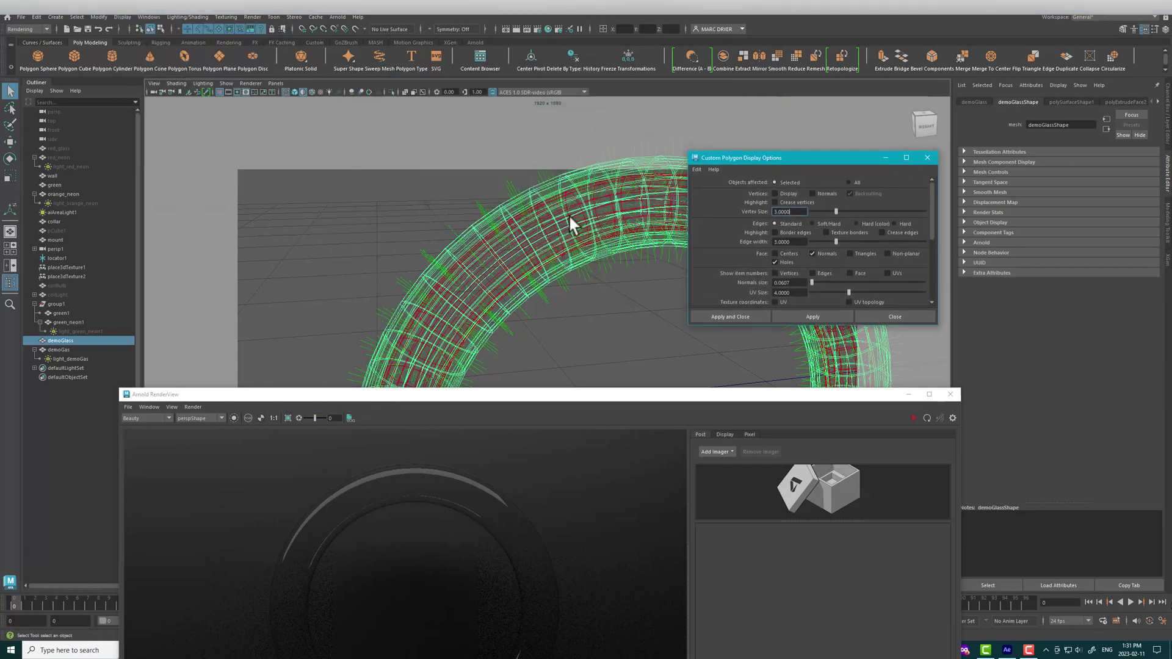
pyautogui.keyDown('alt'); pyautogui.moveTo(569, 214); pyautogui.dragTo(674, 225); pyautogui.keyUp('alt')
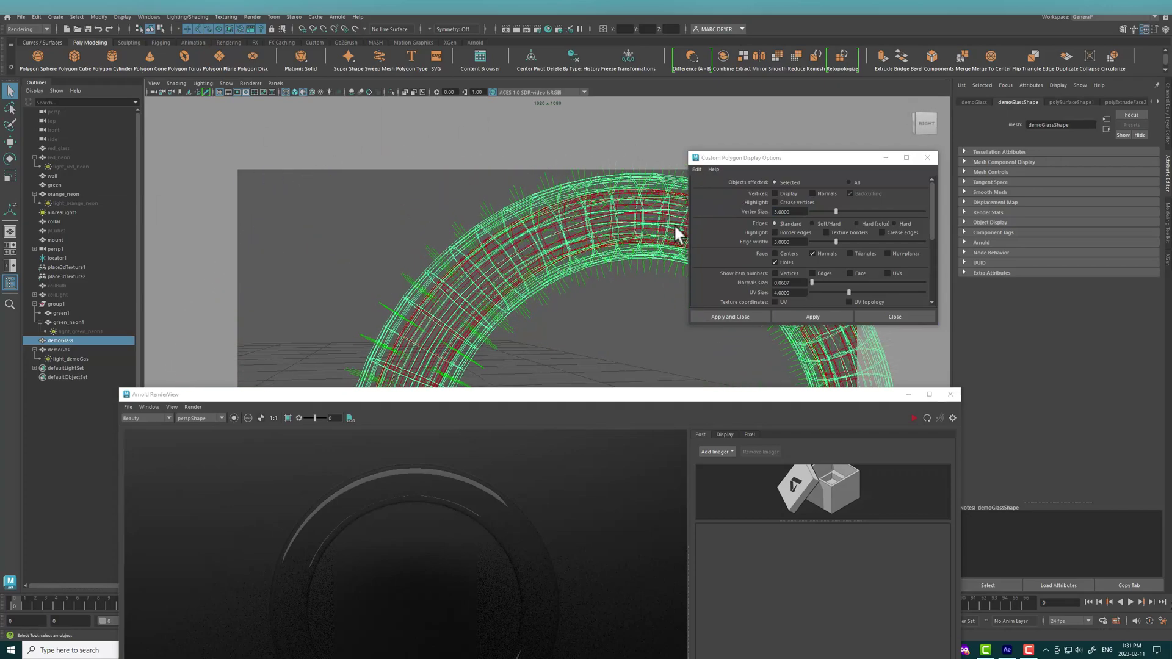
pyautogui.click(812, 253)
pyautogui.click(823, 316)
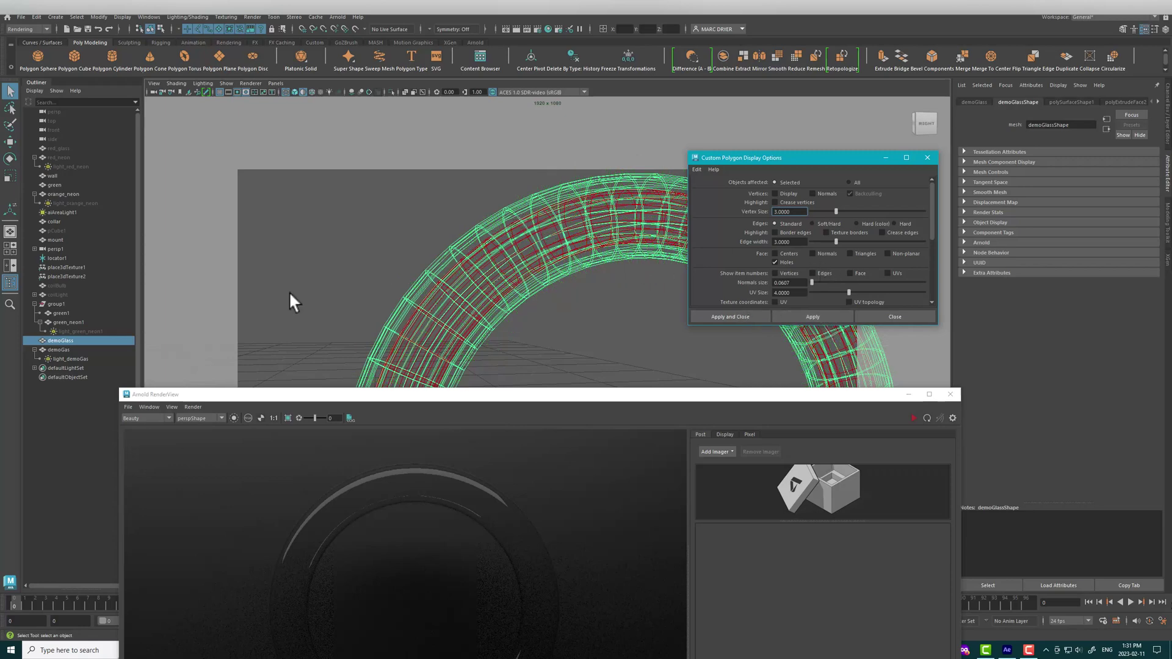
# Turn demoGlass's face normals display back on and set the normals size to 0.1015
pyautogui.click(69, 341)
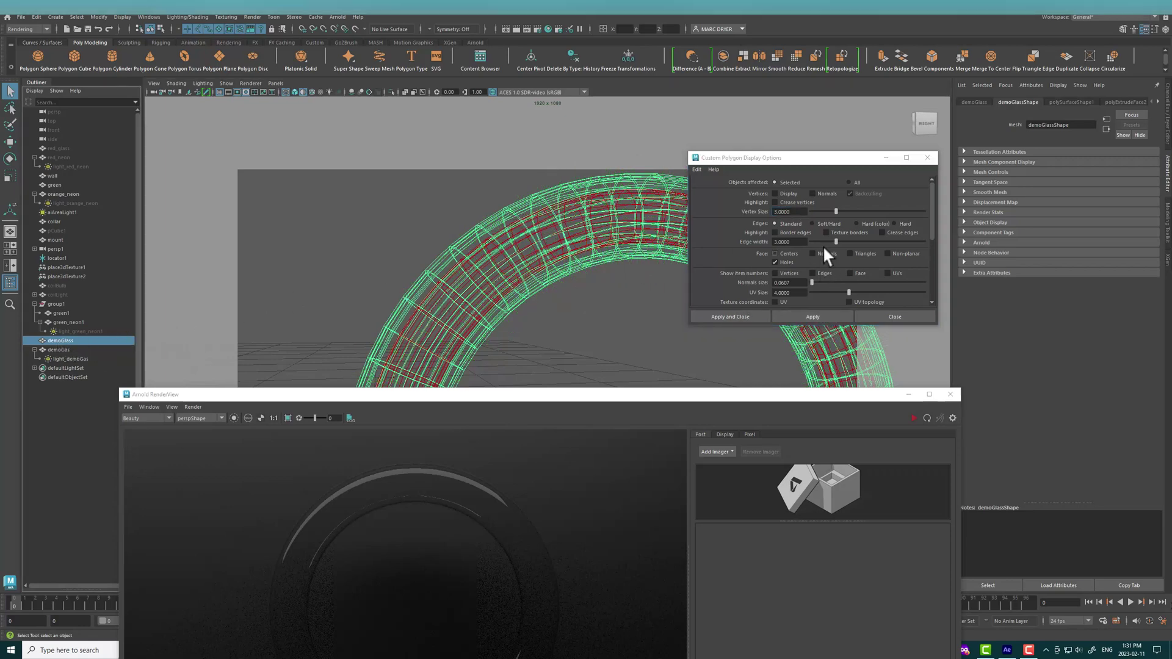
pyautogui.click(819, 316)
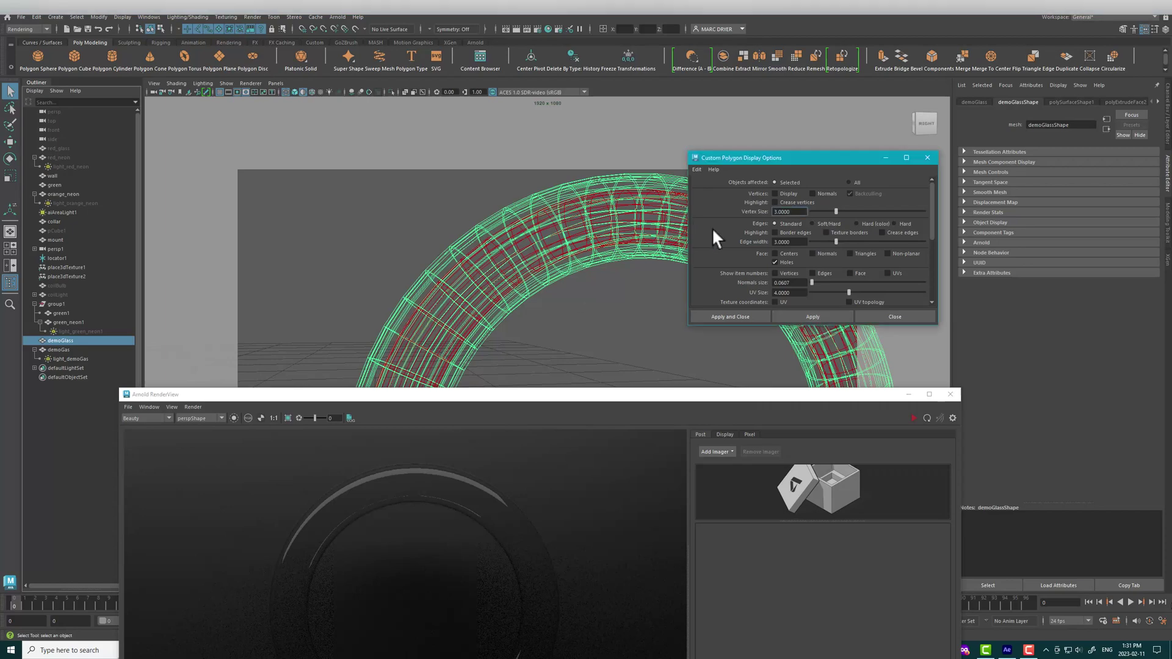
pyautogui.moveTo(813, 281); pyautogui.dragTo(815, 287)
pyautogui.click(820, 318)
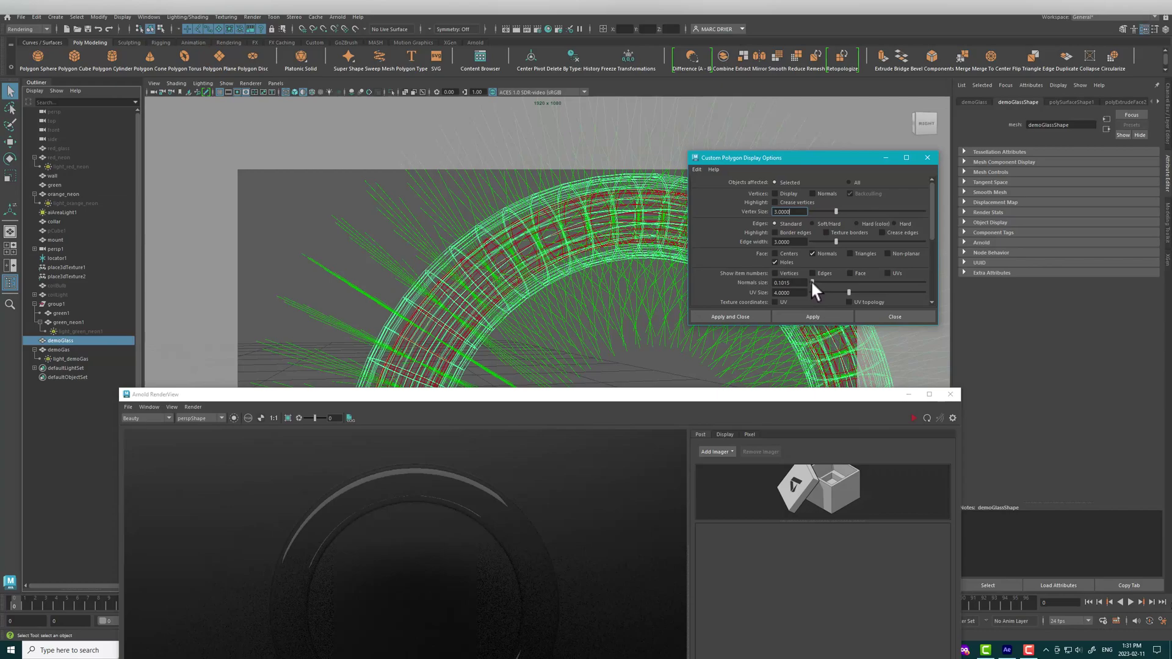
pyautogui.click(816, 314)
# Switch the viewport to shaded display and examine the direction of demoGlass's normals up close
pyautogui.keyDown('alt'); pyautogui.moveTo(594, 276); pyautogui.dragTo(530, 248); pyautogui.keyUp('alt')
pyautogui.scroll(4, 549, 238)
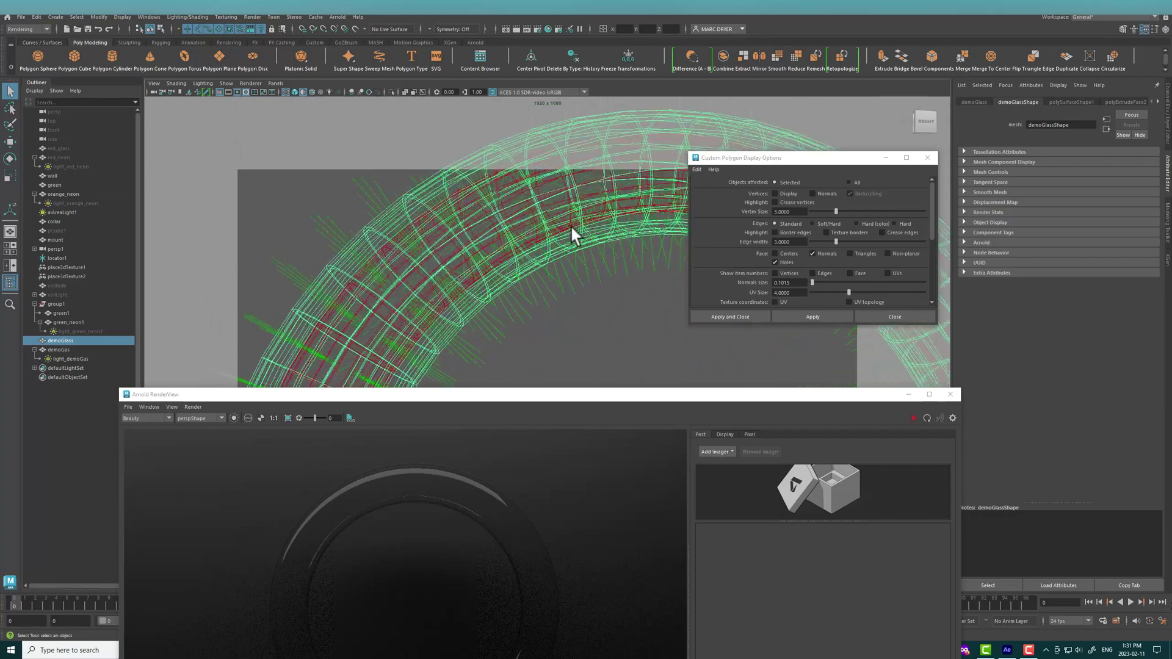
pyautogui.moveTo(473, 274)
pyautogui.keyDown('alt'); pyautogui.mouseDown()
pyautogui.moveTo(617, 295)
pyautogui.moveTo(521, 273)
pyautogui.moveTo(545, 281)
pyautogui.moveTo(393, 217)
pyautogui.moveTo(437, 226)
pyautogui.moveTo(406, 220)
pyautogui.moveTo(432, 262)
pyautogui.moveTo(596, 295)
pyautogui.moveTo(507, 282)
pyautogui.moveTo(497, 303)
pyautogui.moveTo(560, 313)
pyautogui.moveTo(481, 302)
pyautogui.moveTo(460, 272)
pyautogui.moveTo(485, 289)
pyautogui.mouseUp(); pyautogui.keyUp('alt')
pyautogui.press('5')
pyautogui.scroll(-3, 433, 250)
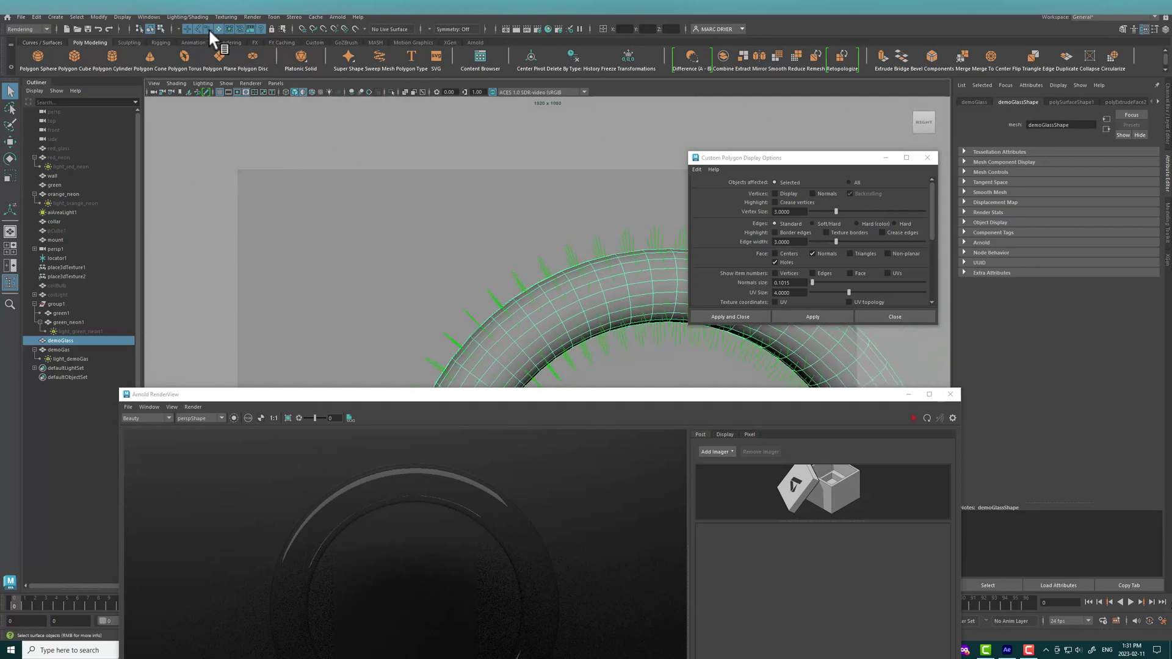
# Switch to the Modeling menu set, reverse demoGlass's normals and inspect the ring from several angles
pyautogui.click(27, 29)
pyautogui.click(27, 38)
pyautogui.click(261, 17)
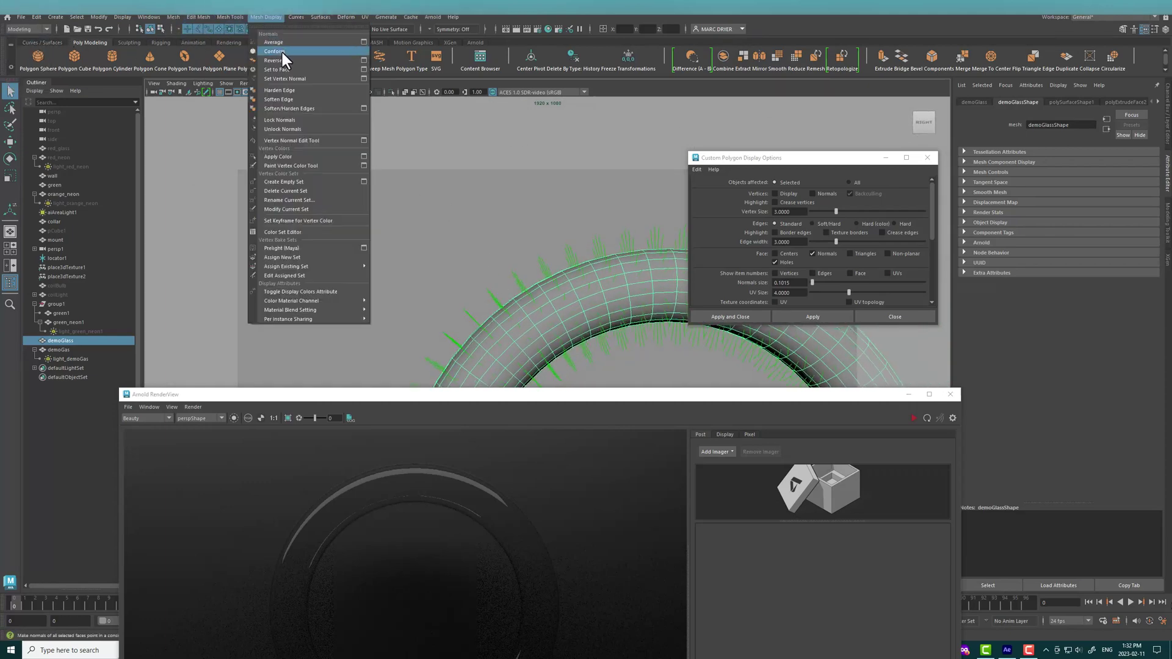
pyautogui.click(283, 58)
pyautogui.keyDown('alt'); pyautogui.moveTo(512, 278); pyautogui.dragTo(562, 279); pyautogui.keyUp('alt')
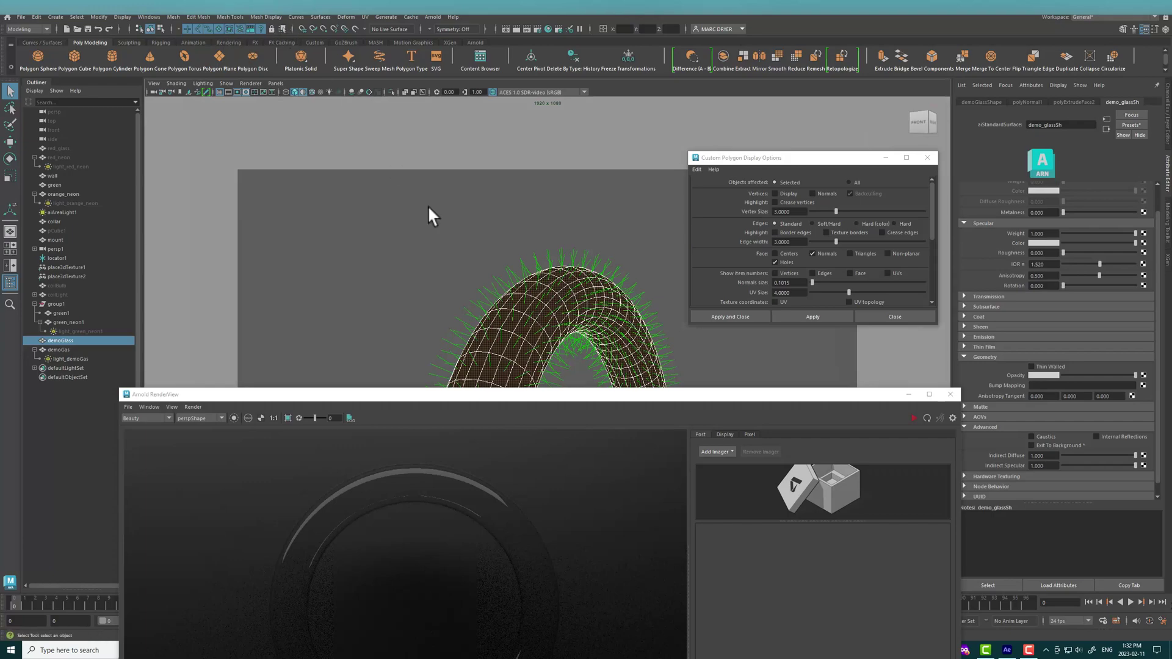
pyautogui.keyDown('alt'); pyautogui.moveTo(553, 276); pyautogui.dragTo(516, 269); pyautogui.keyUp('alt')
# Hide demoGlass's face normals, then reverse its normals back and close the custom polygon display options
pyautogui.click(804, 317)
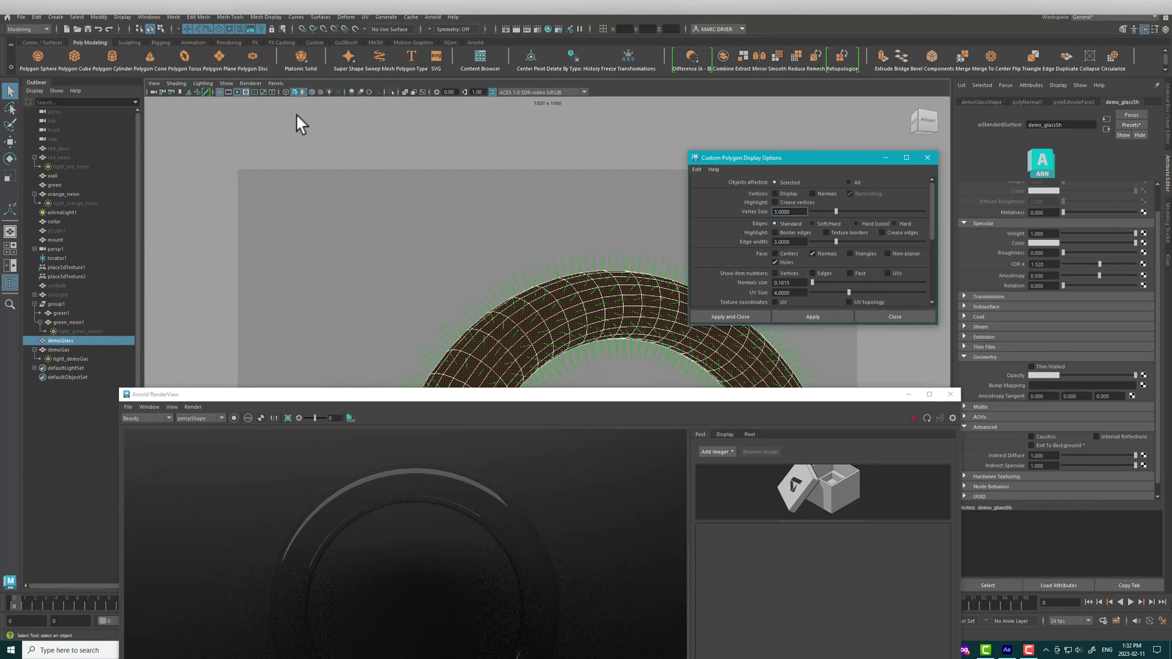
pyautogui.click(813, 254)
pyautogui.click(825, 314)
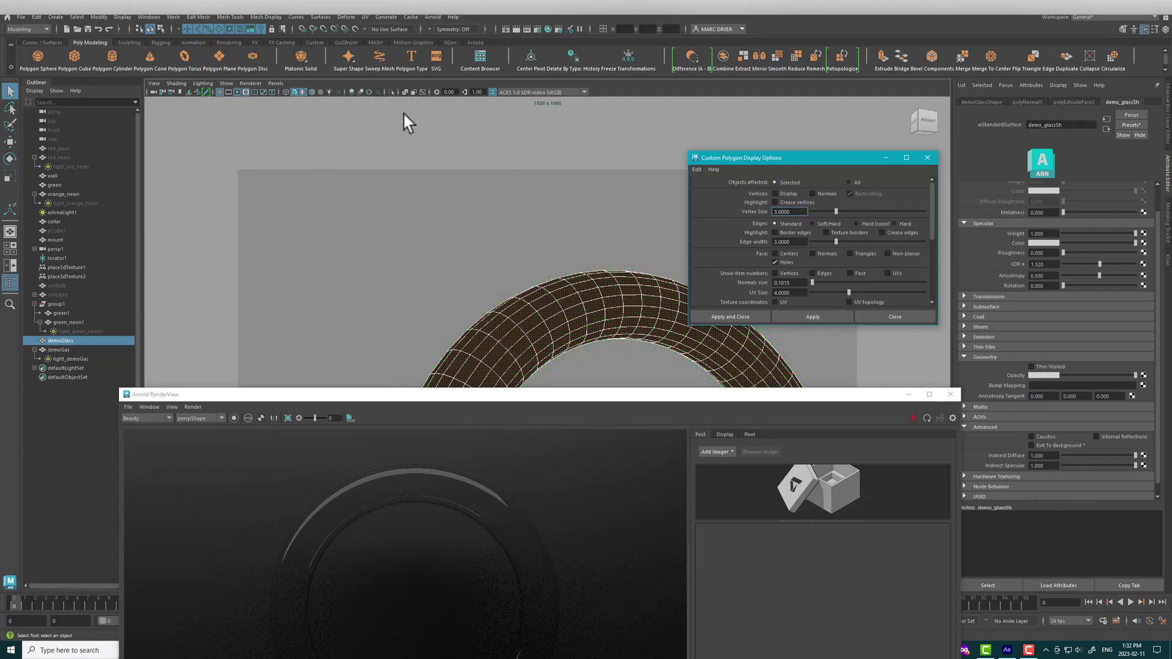
pyautogui.click(264, 17)
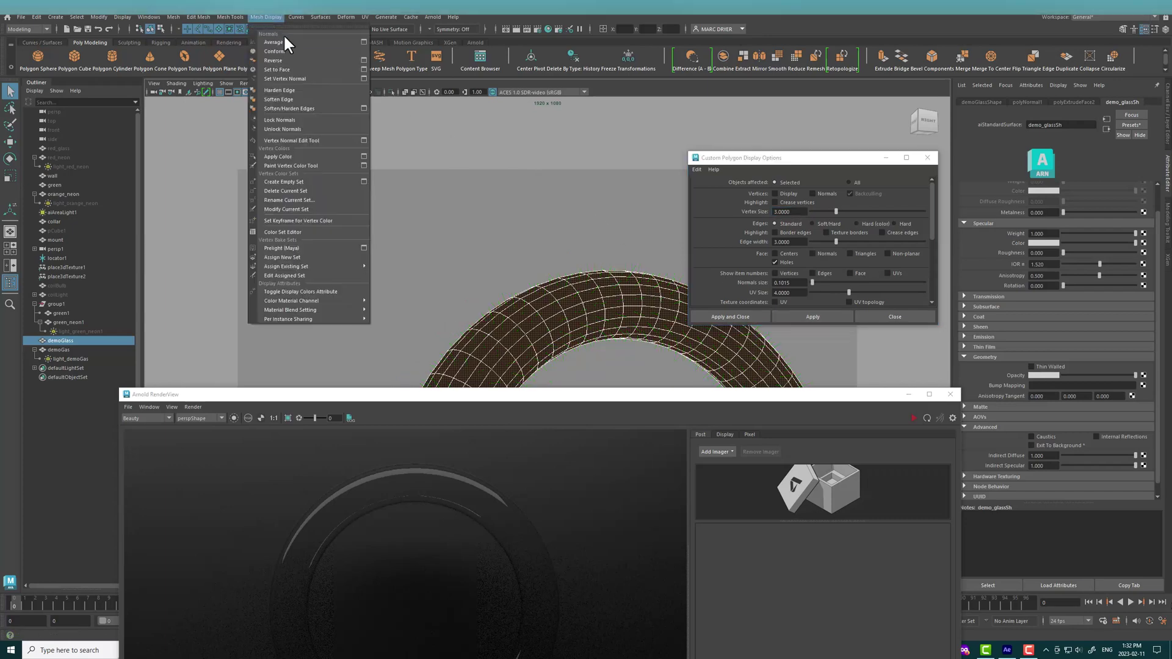
pyautogui.click(293, 67)
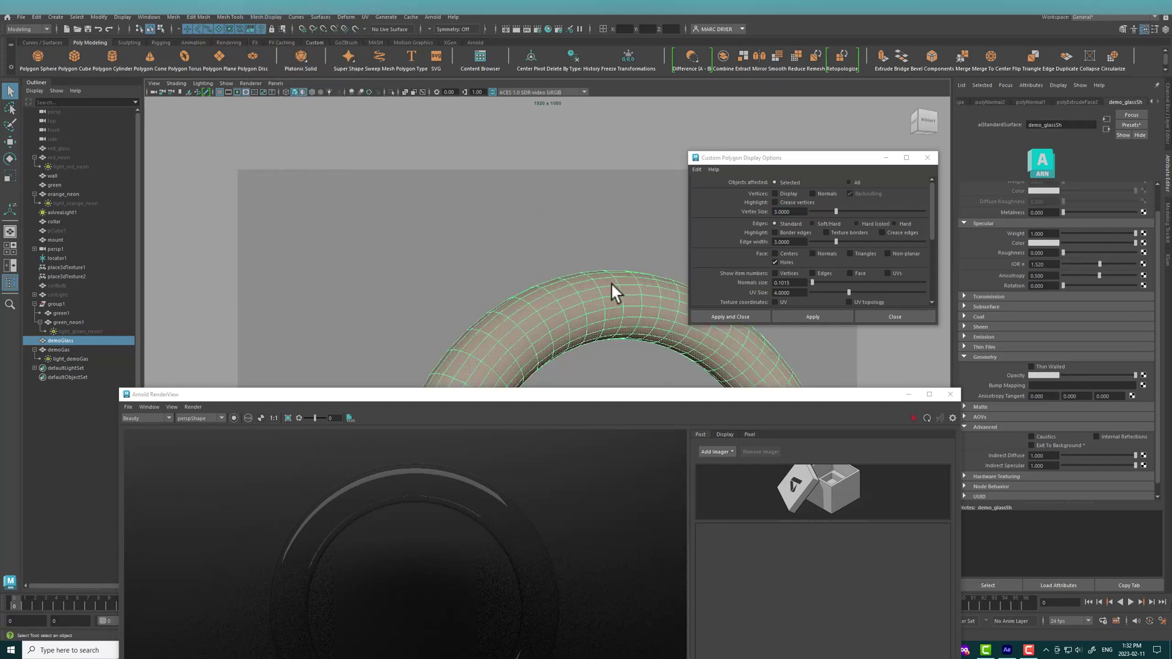
pyautogui.doubleClick(694, 158)
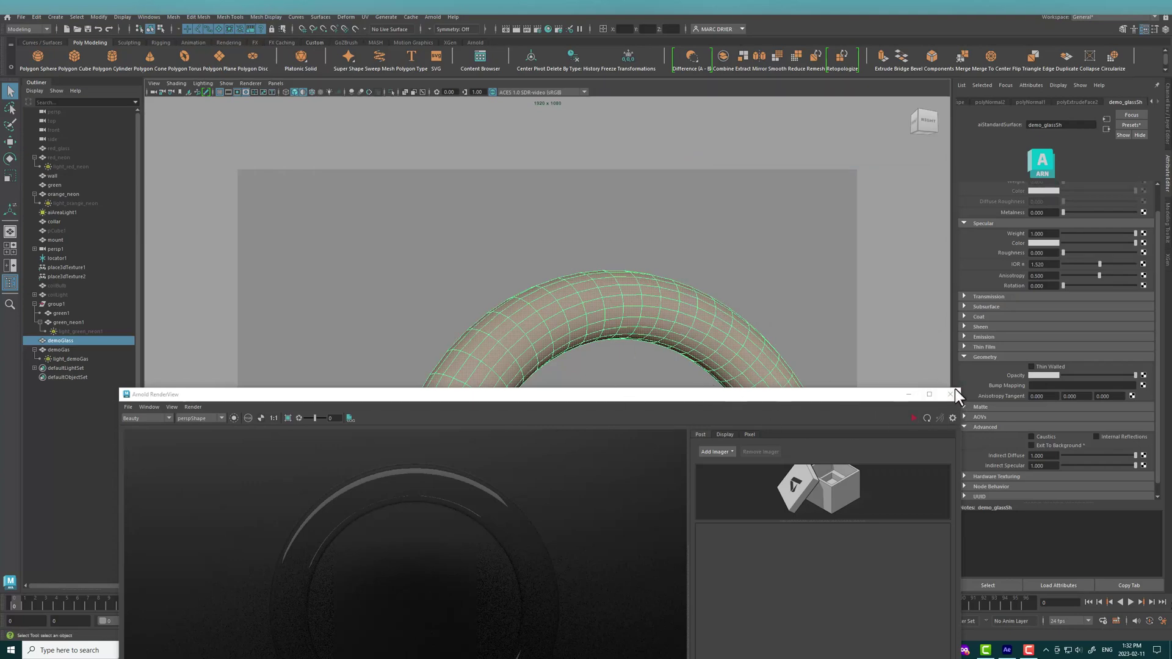
# Close the render window, frame the whole demo ring from the front and set light_demoGas's intensity to 200
pyautogui.click(950, 394)
pyautogui.keyDown('alt'); pyautogui.moveTo(800, 335); pyautogui.dragTo(602, 303, button='right'); pyautogui.keyUp('alt')
pyautogui.keyDown('alt'); pyautogui.moveTo(602, 303); pyautogui.dragTo(594, 225, button='middle'); pyautogui.keyUp('alt')
pyautogui.keyDown('alt'); pyautogui.moveTo(593, 225); pyautogui.dragTo(565, 273); pyautogui.keyUp('alt')
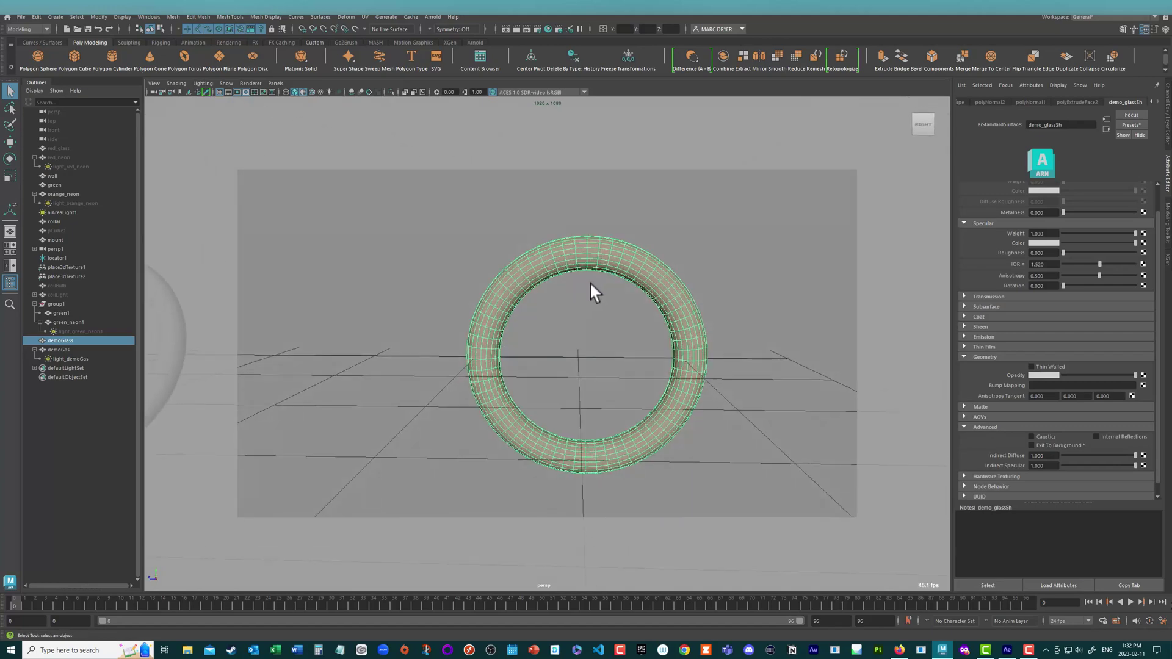
pyautogui.keyDown('alt'); pyautogui.moveTo(620, 284); pyautogui.dragTo(572, 263, button='middle'); pyautogui.keyUp('alt')
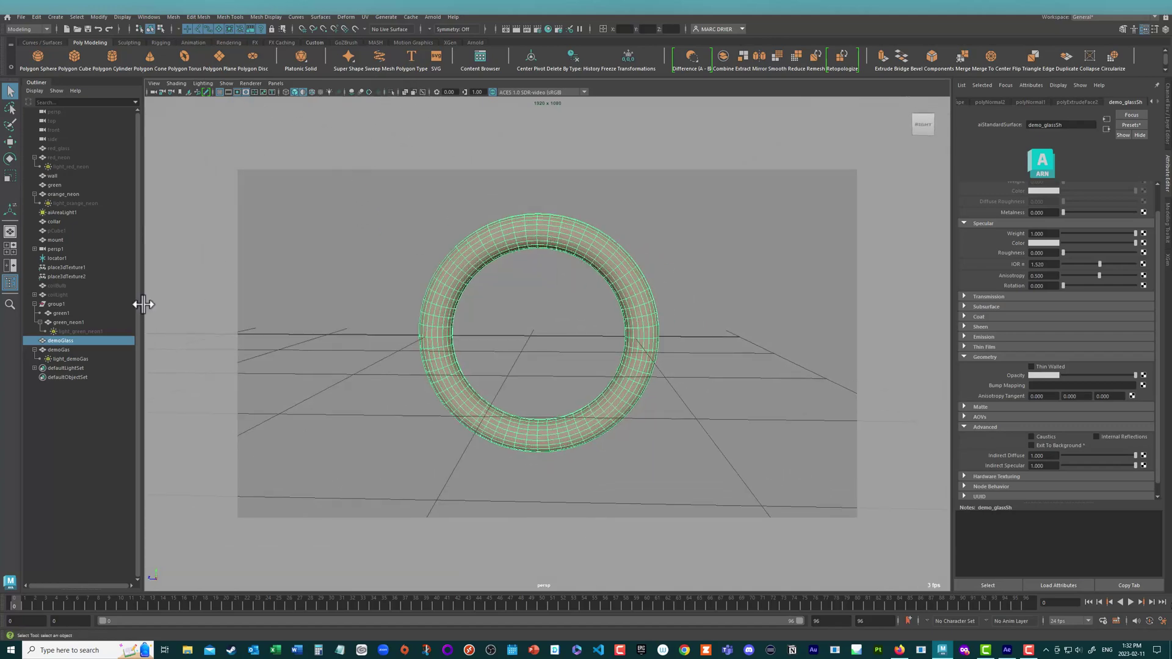
pyautogui.click(70, 359)
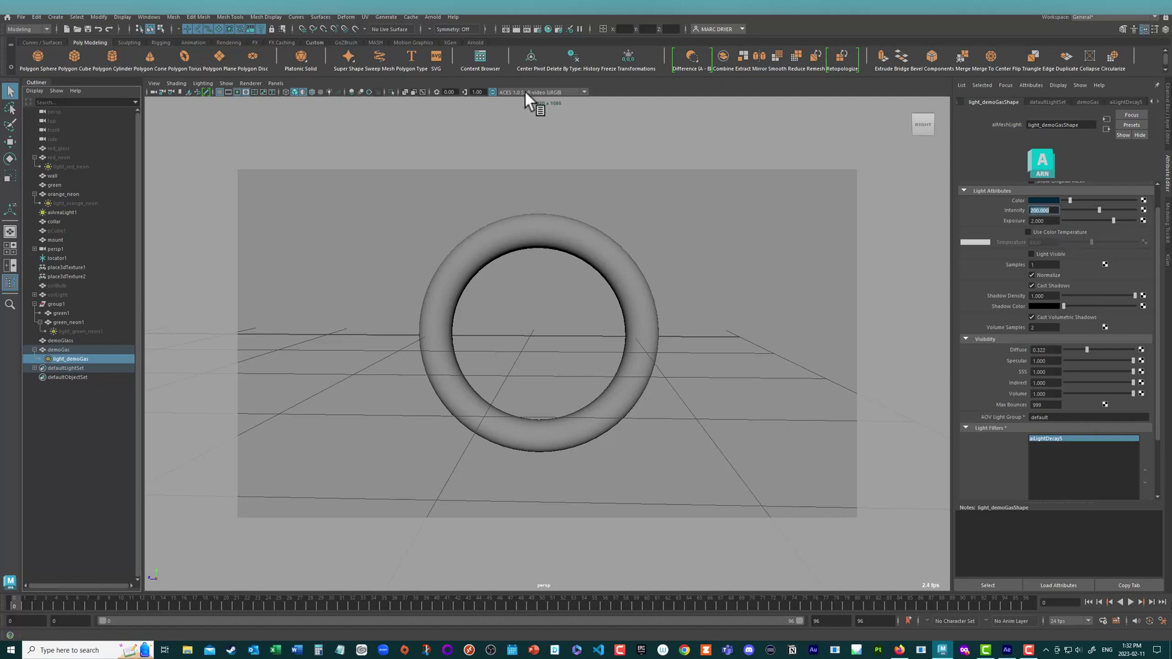
# Reopen the Arnold RenderView, run a live render of the glowing ring and stop it
pyautogui.click(433, 16)
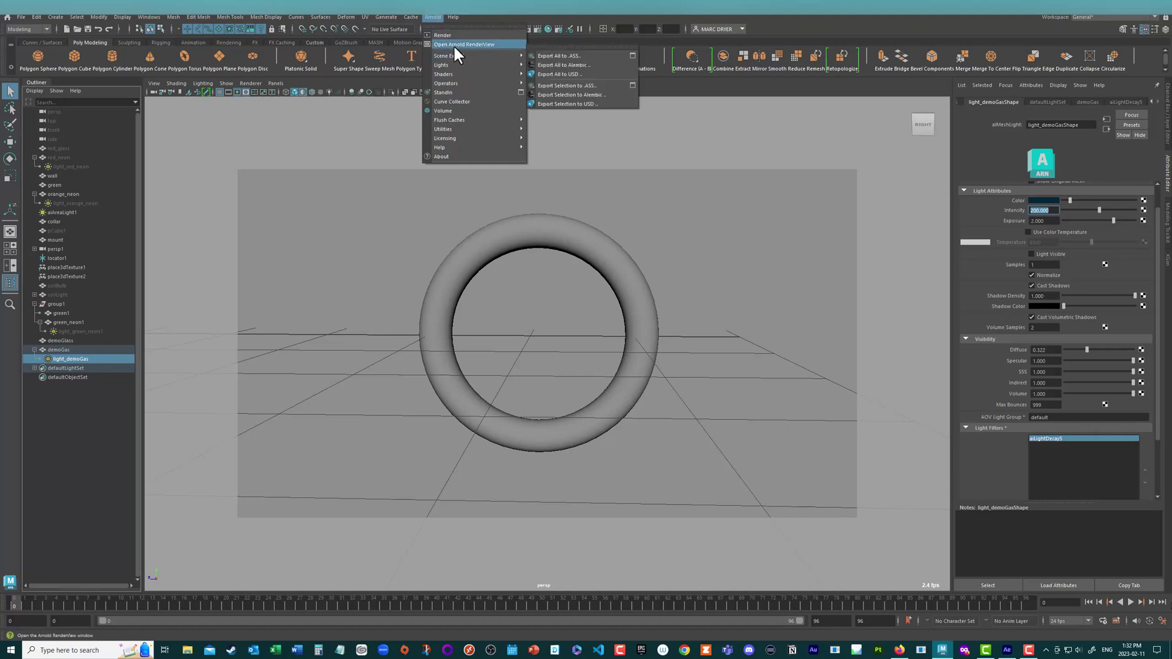
pyautogui.click(453, 44)
pyautogui.moveTo(793, 393); pyautogui.dragTo(859, 237)
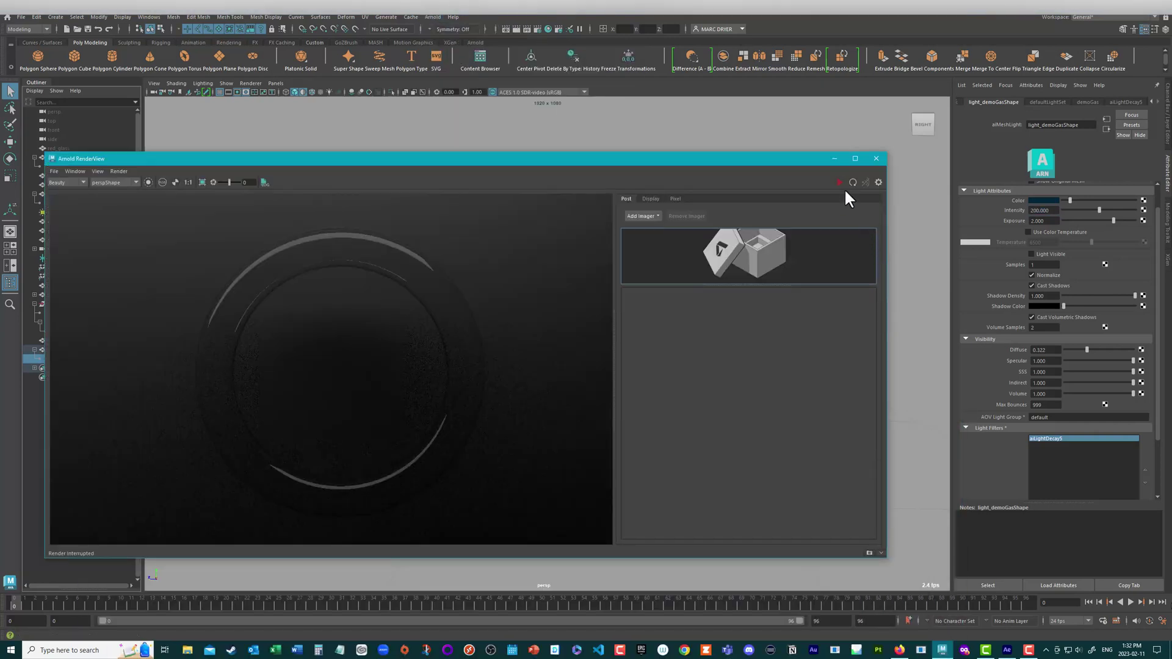
pyautogui.click(841, 181)
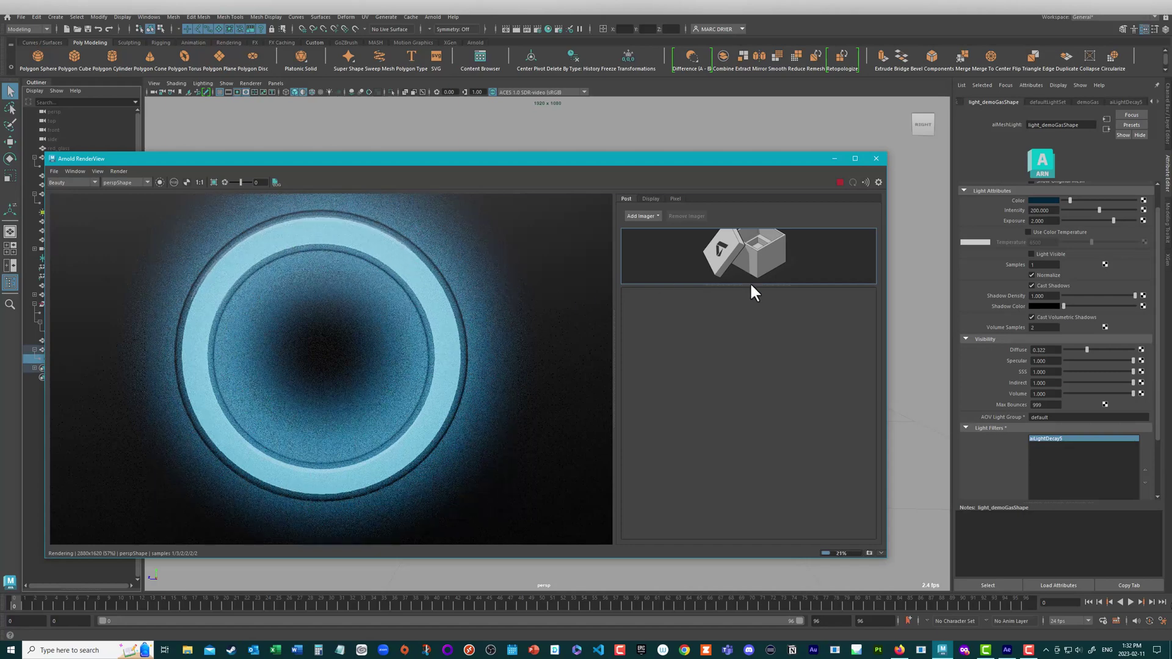
pyautogui.click(840, 182)
# Set light_demoGas's AOV Light Group to "blue"
pyautogui.moveTo(736, 158); pyautogui.dragTo(770, 113)
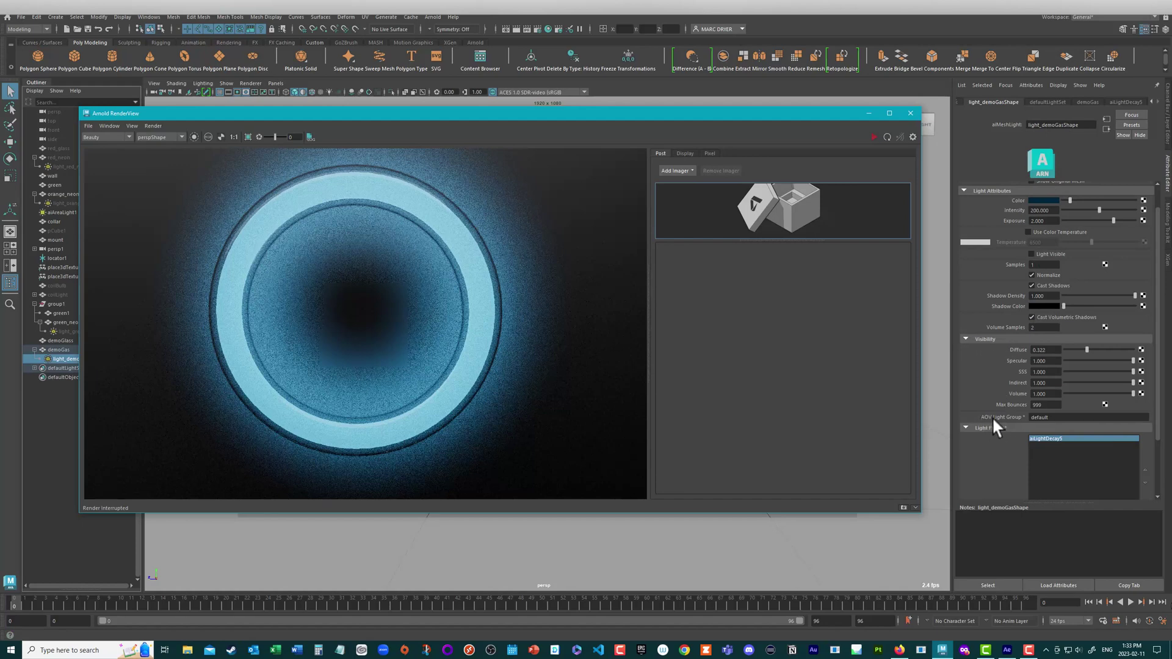
pyautogui.doubleClick(1062, 418)
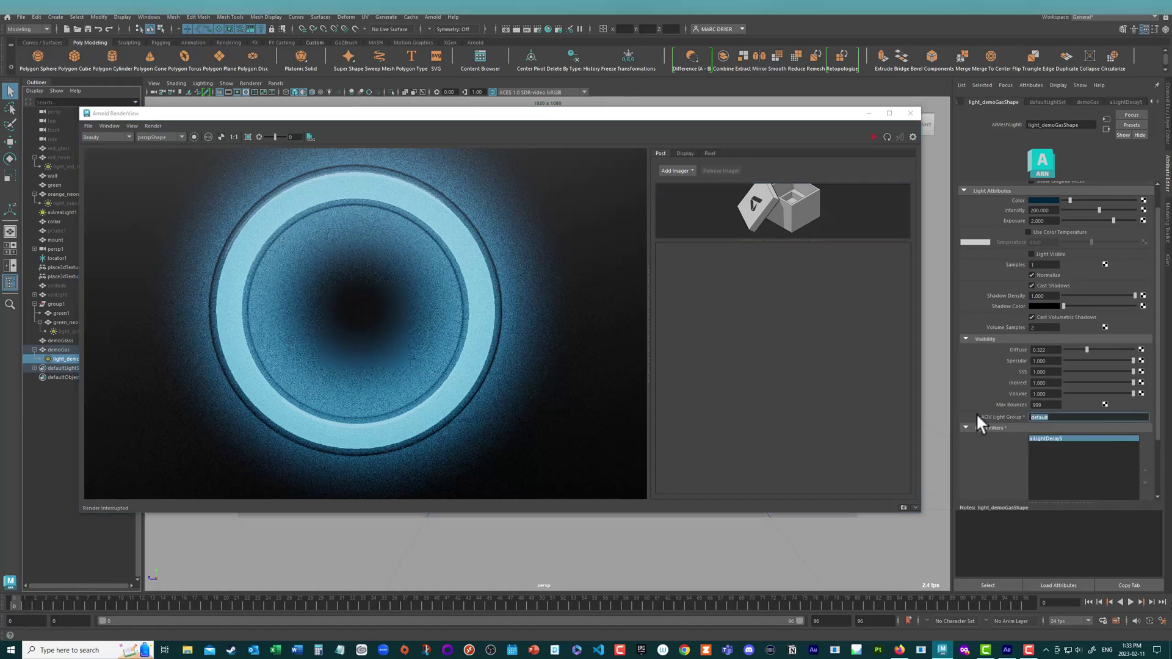
pyautogui.write('blue')
pyautogui.press('Return')
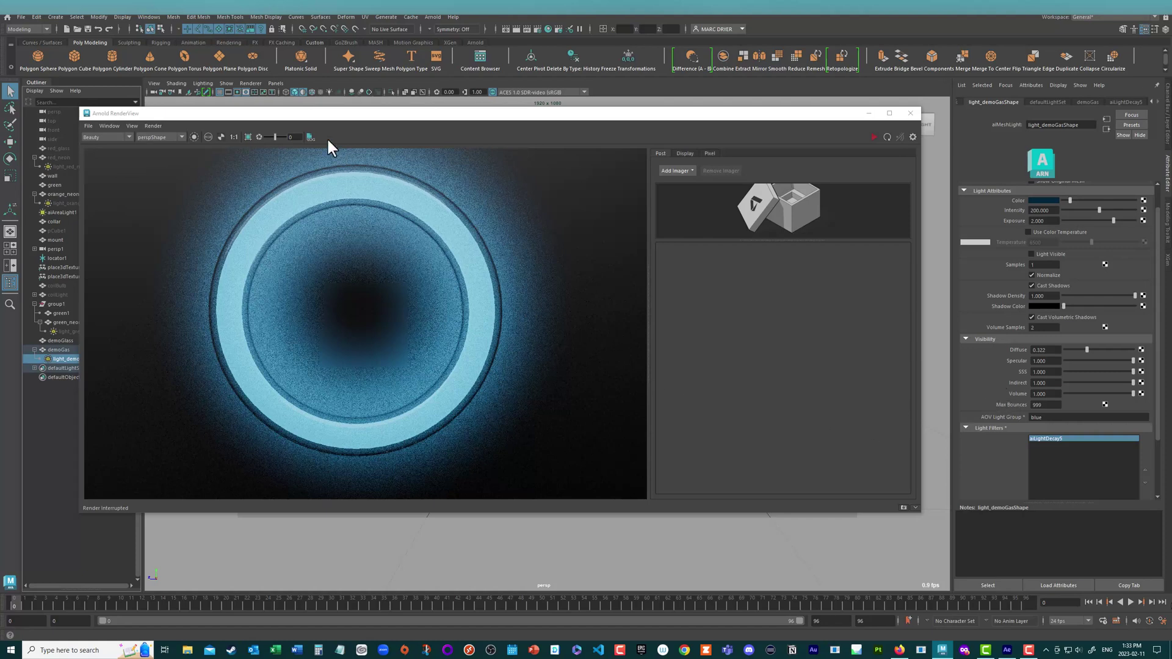
# Move demoGlass and demoGas together sideways toward the orange and green neon rings
pyautogui.moveTo(291, 116); pyautogui.dragTo(432, 196)
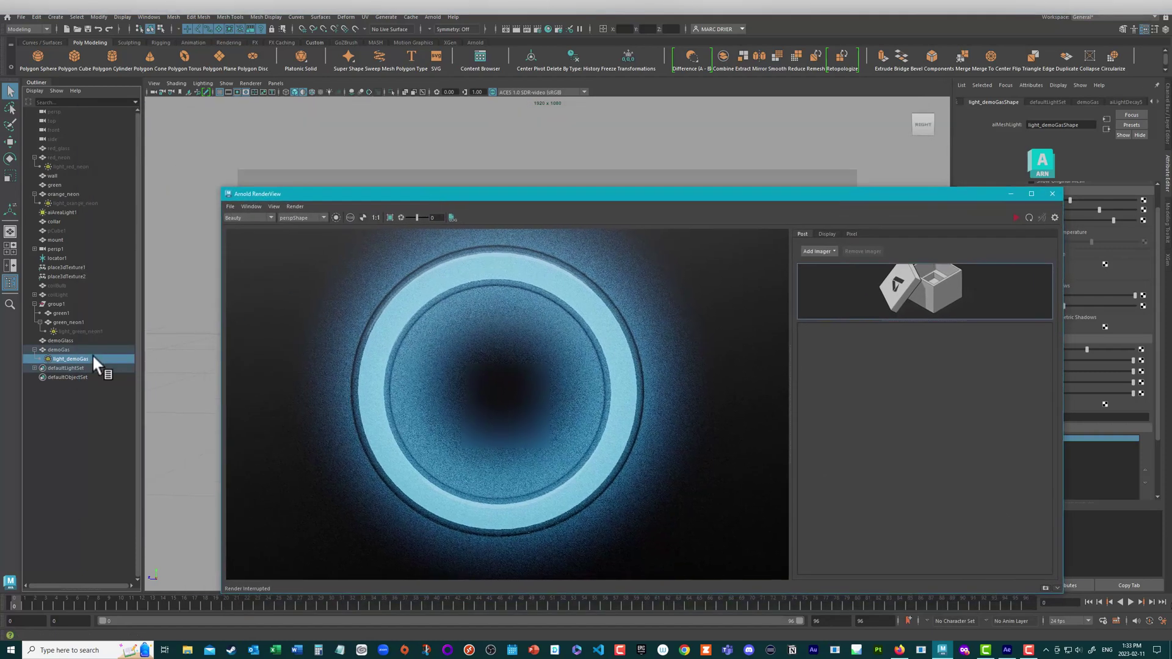
pyautogui.click(61, 340)
pyautogui.keyDown('shift'); pyautogui.click(61, 350); pyautogui.keyUp('shift')
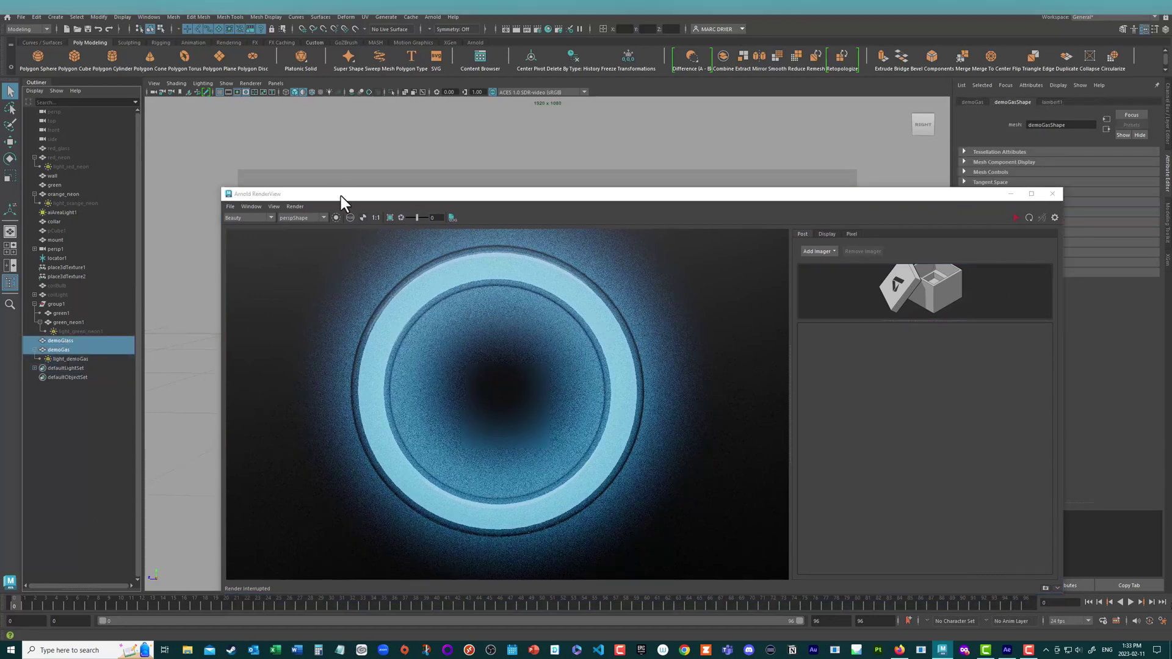
pyautogui.moveTo(341, 196); pyautogui.dragTo(529, 373)
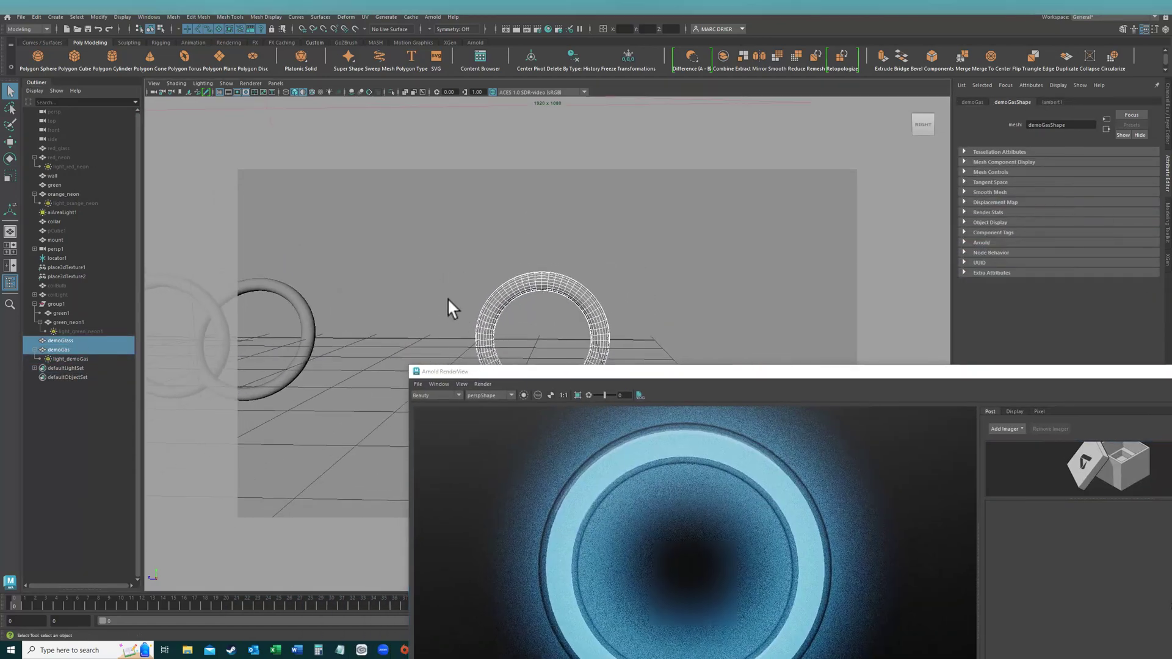
pyautogui.press('w')
pyautogui.moveTo(511, 339); pyautogui.dragTo(317, 331)
pyautogui.press('e')
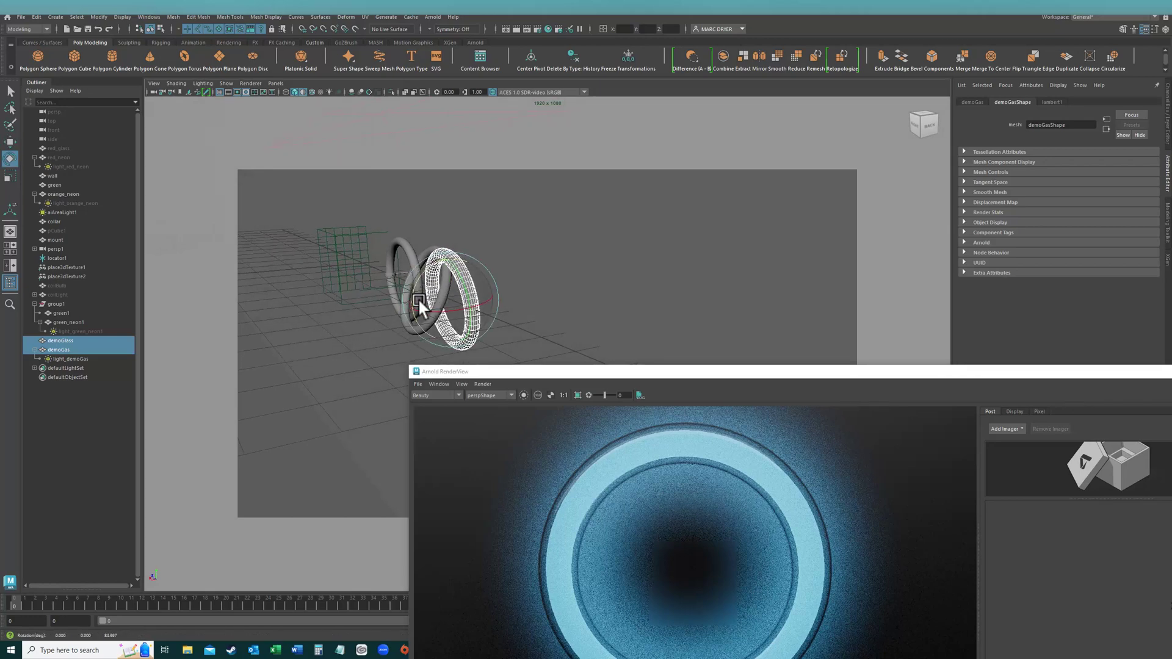
# Frame the three overlapping rings from the front, check the green and orange mesh lights, and run a live render before stopping it
pyautogui.keyDown('alt'); pyautogui.moveTo(419, 296); pyautogui.dragTo(575, 280); pyautogui.keyUp('alt')
pyautogui.keyDown('alt'); pyautogui.moveTo(554, 324); pyautogui.dragTo(644, 296, button='right'); pyautogui.keyUp('alt')
pyautogui.keyDown('alt'); pyautogui.moveTo(644, 296); pyautogui.dragTo(583, 342, button='middle'); pyautogui.keyUp('alt')
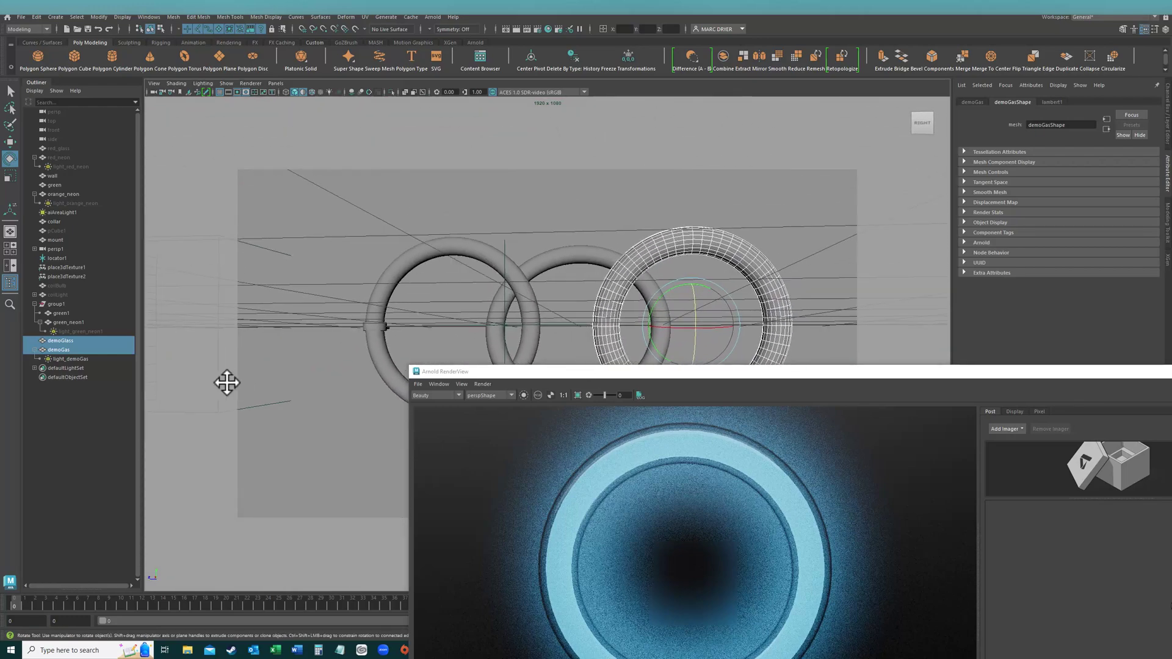
pyautogui.click(89, 331)
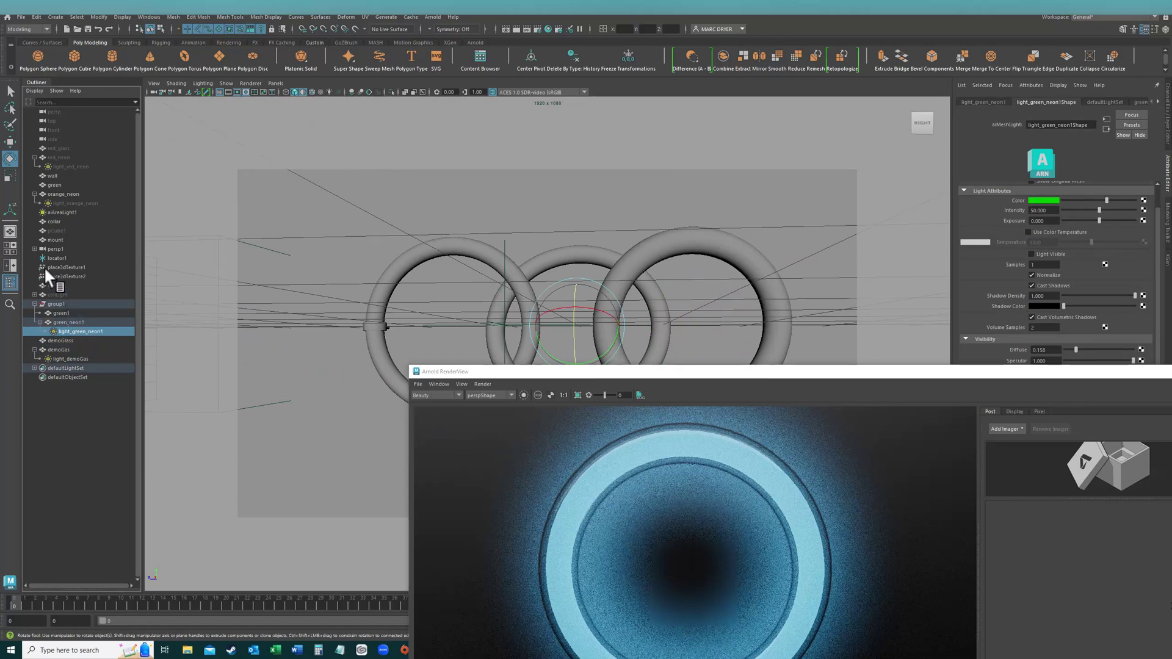
pyautogui.click(72, 204)
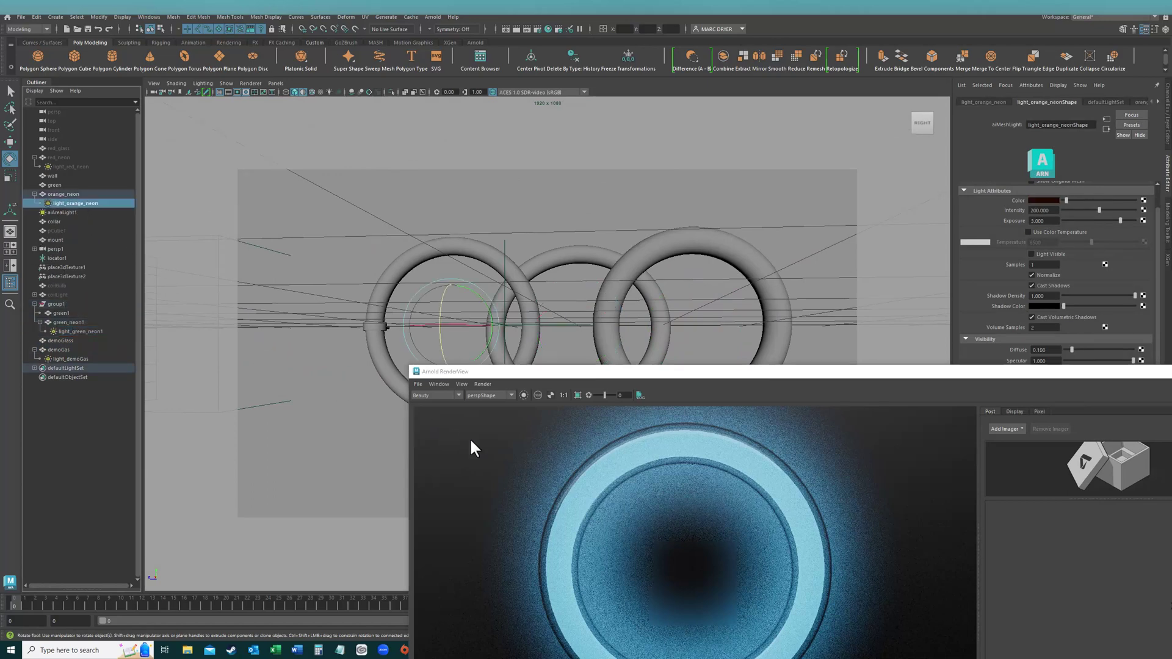
pyautogui.moveTo(581, 373); pyautogui.dragTo(386, 227)
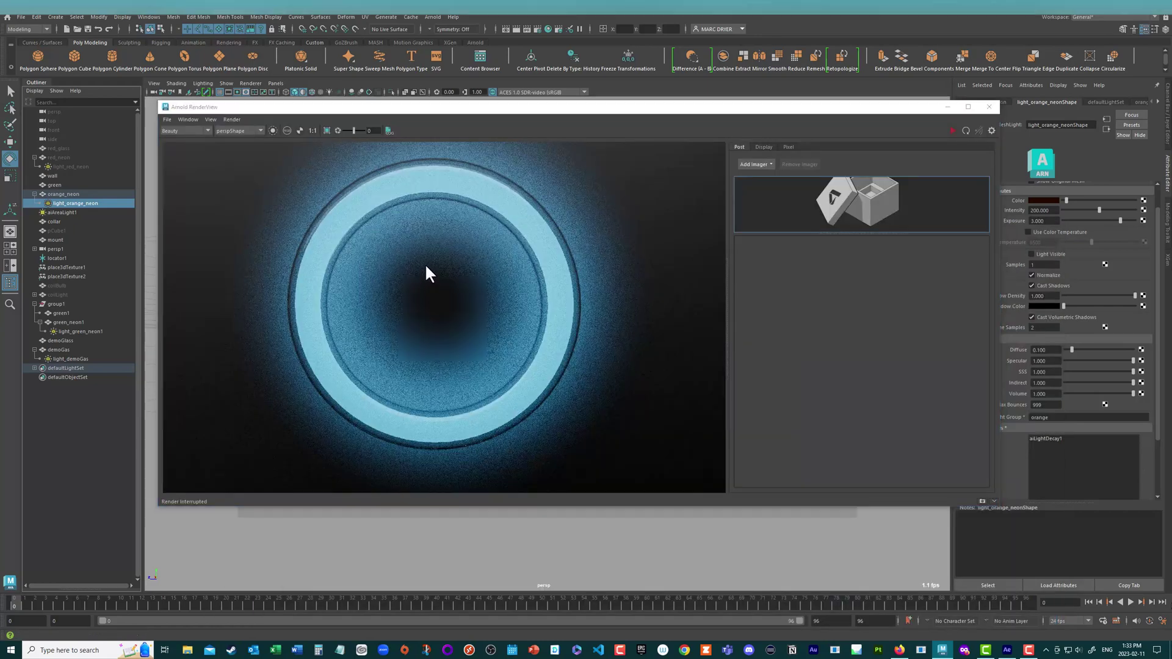
pyautogui.click(954, 129)
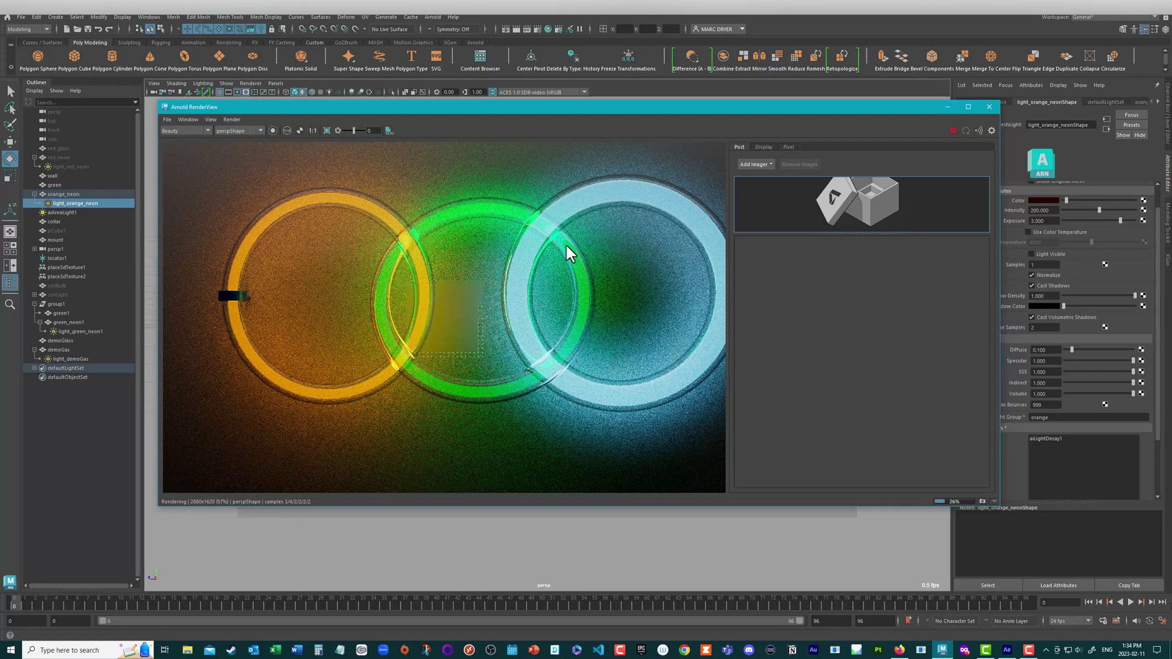
pyautogui.click(952, 130)
# Add a Light Mixer imager to the three-ring render
pyautogui.click(758, 163)
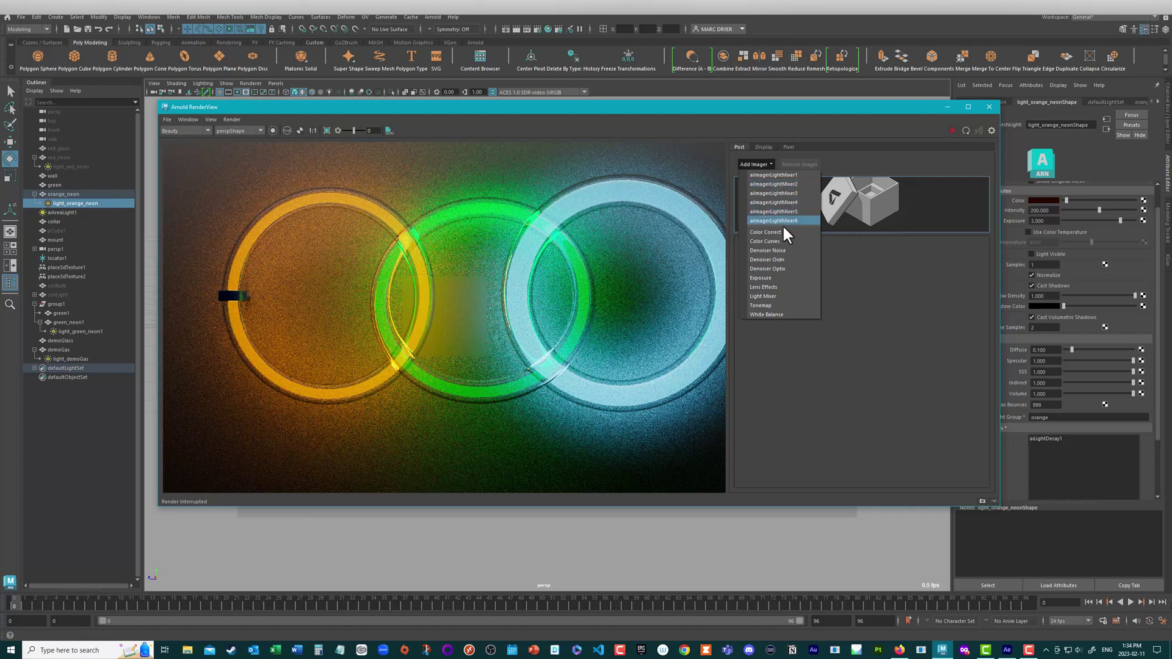
pyautogui.click(789, 296)
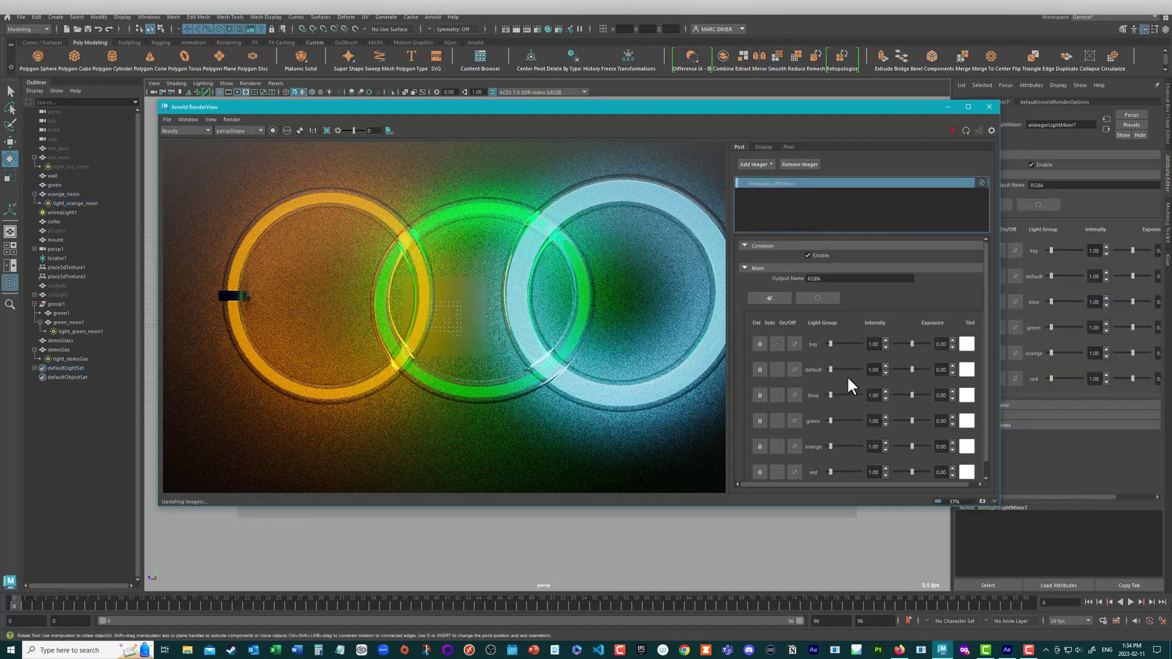
pyautogui.scroll(-3, 850, 376)
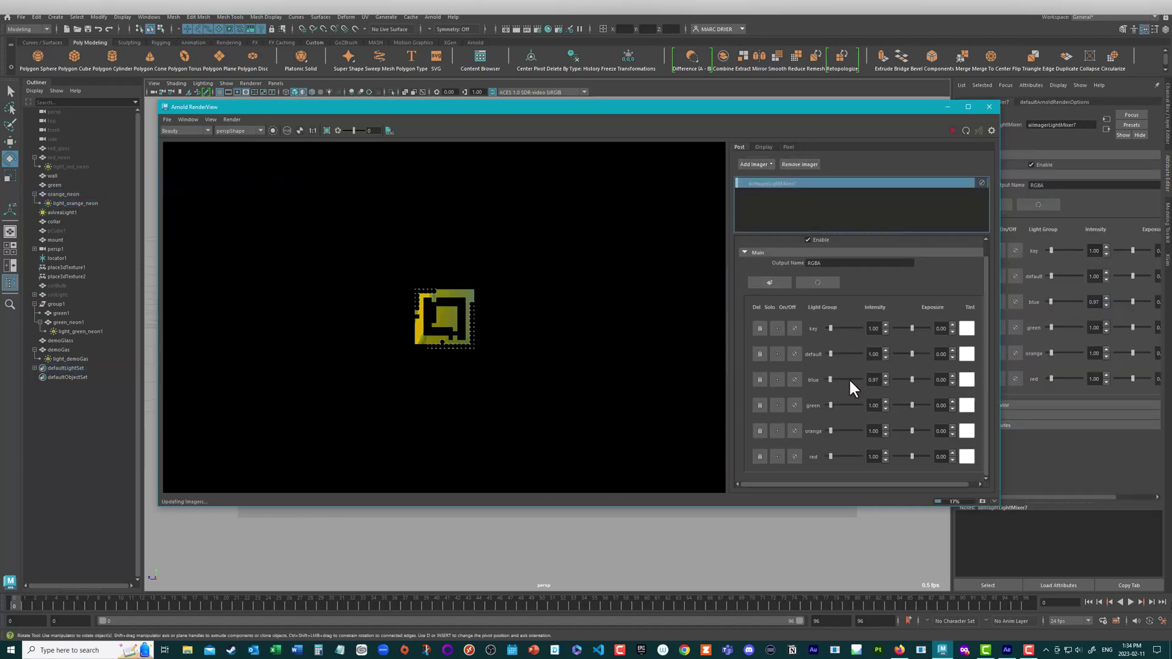
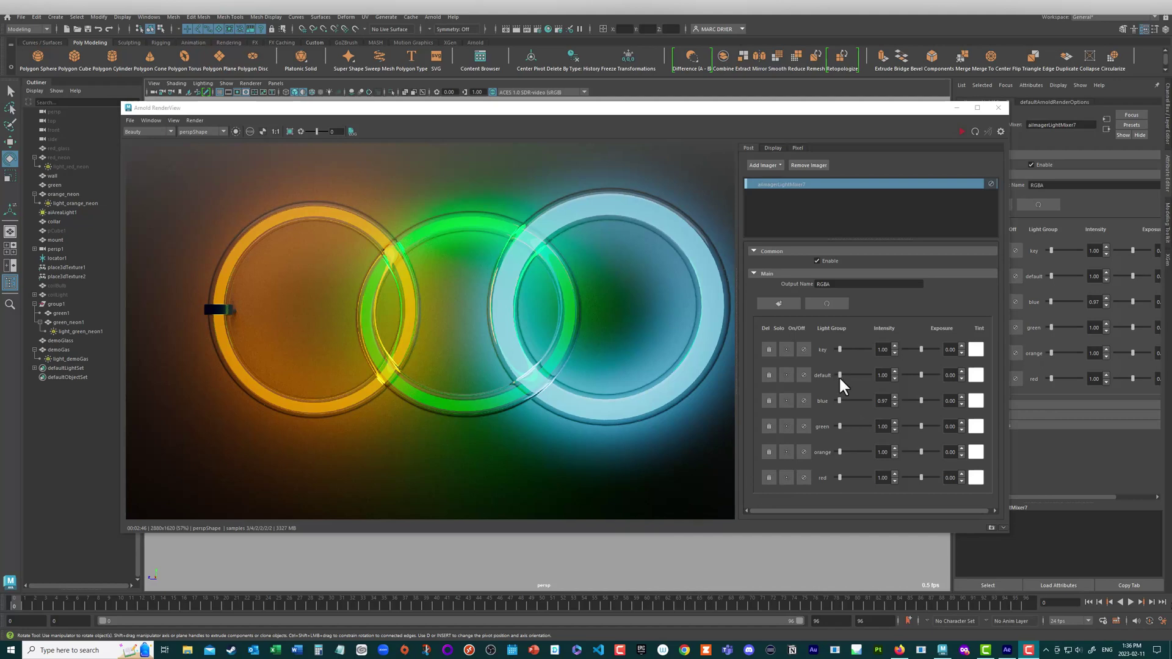
# Set the light mixer intensity to 1.87 for blue, 4.51 for green and 2.19 for orange, and lower blue's exposure
pyautogui.moveTo(837, 397); pyautogui.dragTo(829, 399)
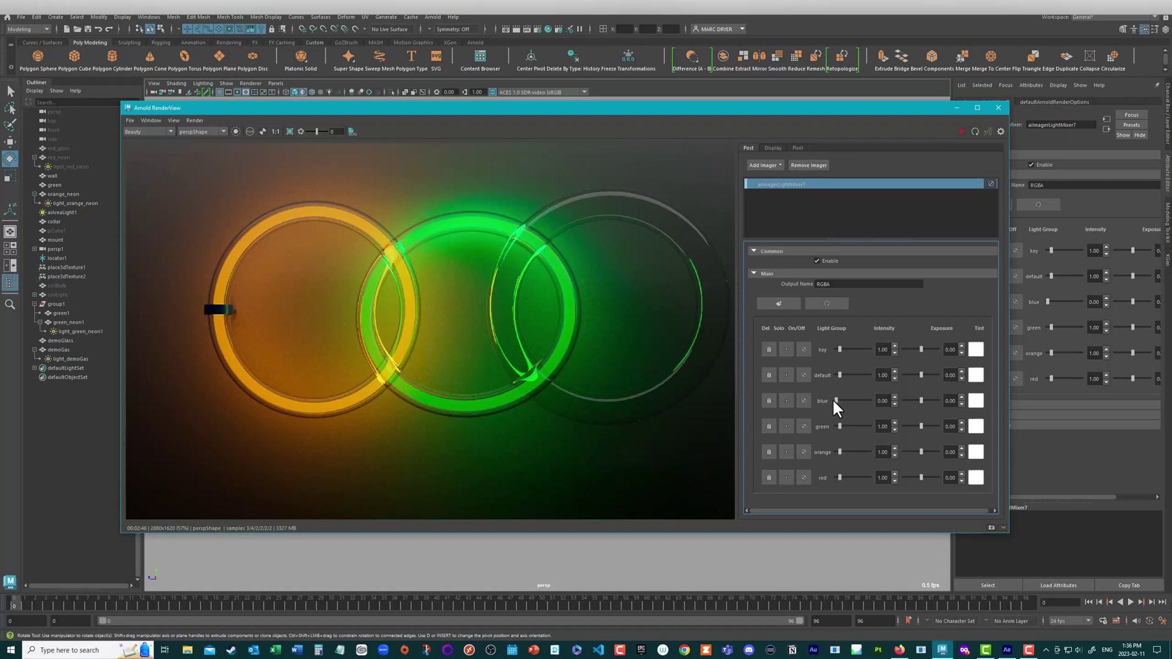
pyautogui.moveTo(835, 398); pyautogui.dragTo(842, 398)
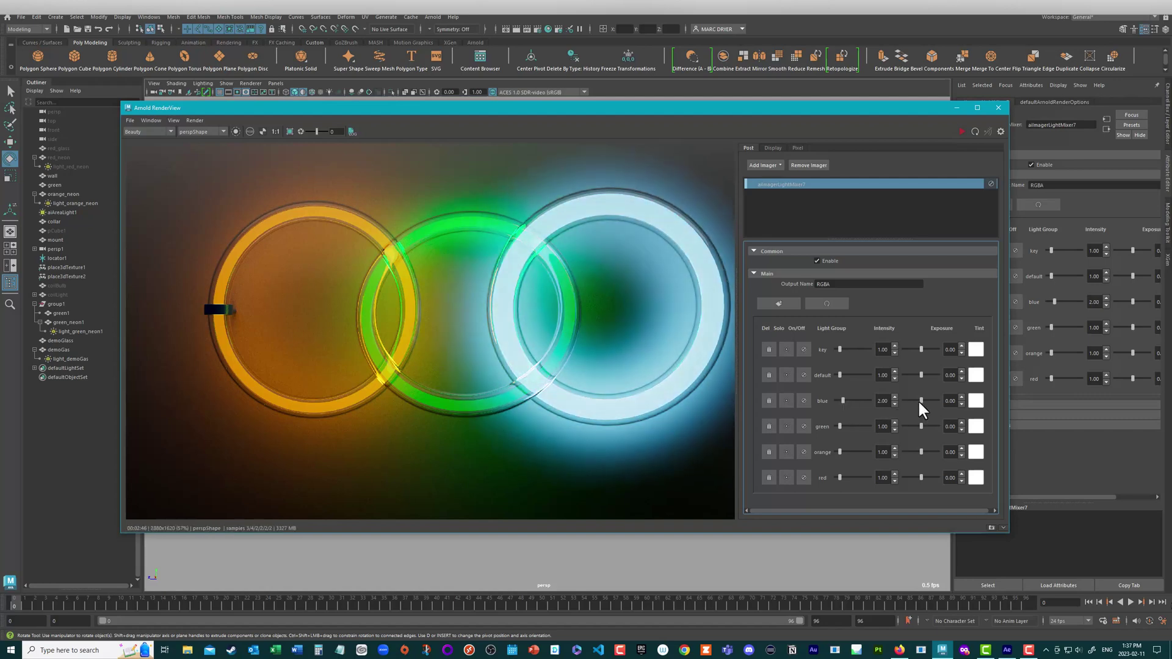
pyautogui.moveTo(917, 399)
pyautogui.mouseDown()
pyautogui.moveTo(930, 400)
pyautogui.moveTo(917, 400)
pyautogui.mouseUp()
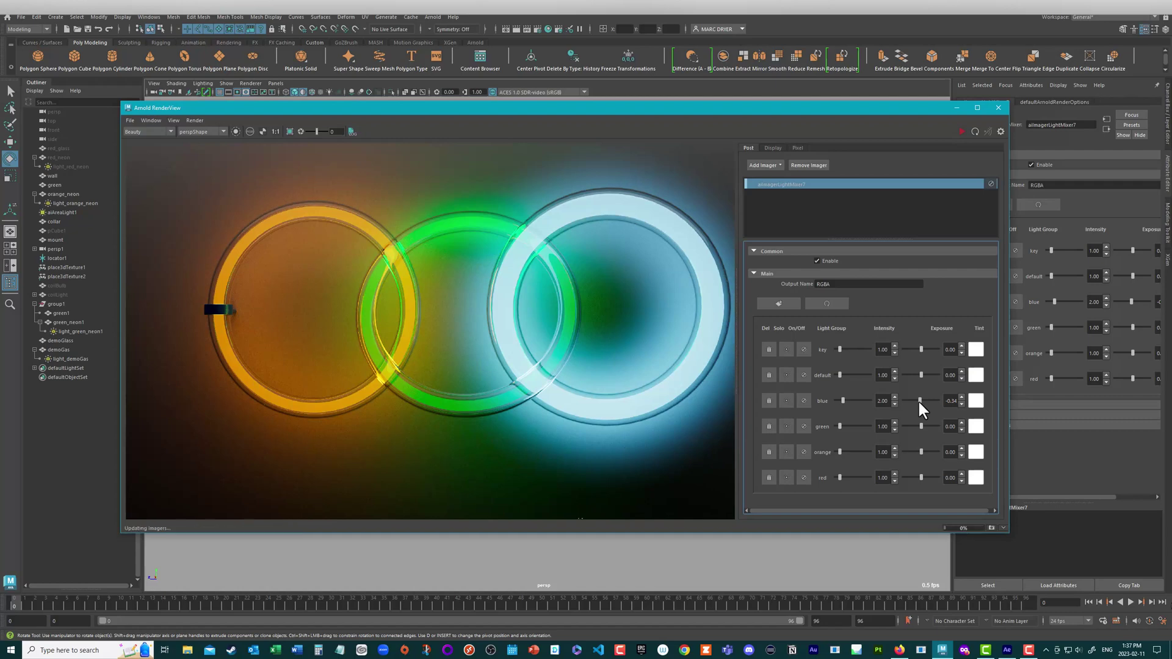
pyautogui.moveTo(844, 398); pyautogui.dragTo(851, 426)
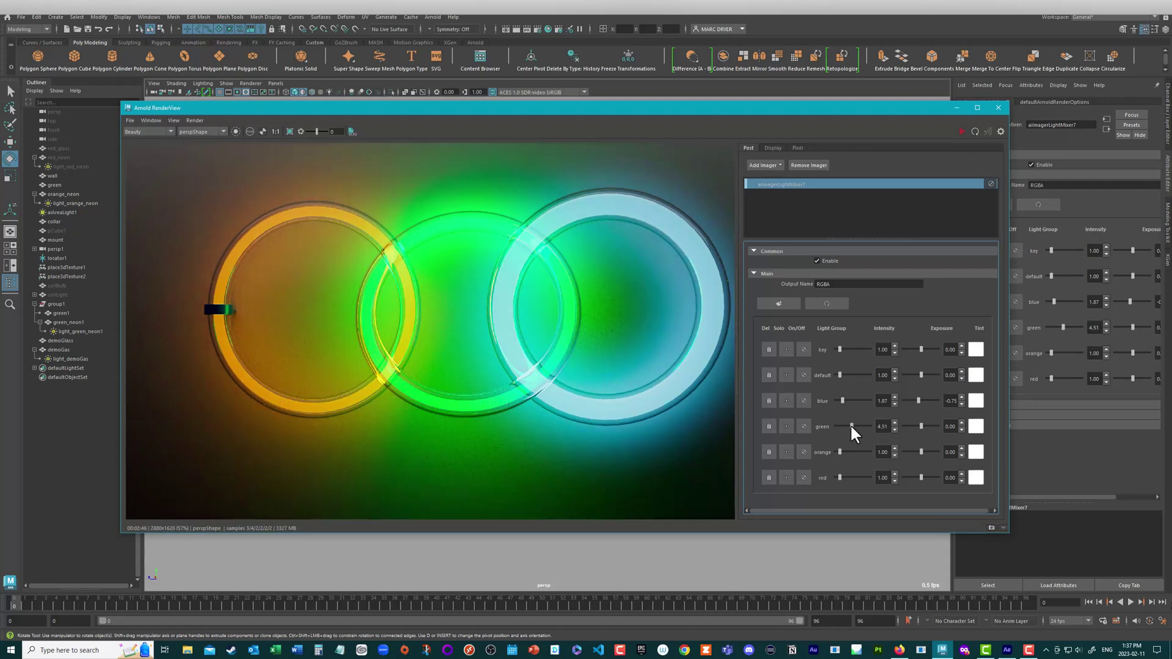
pyautogui.moveTo(840, 451); pyautogui.dragTo(844, 452)
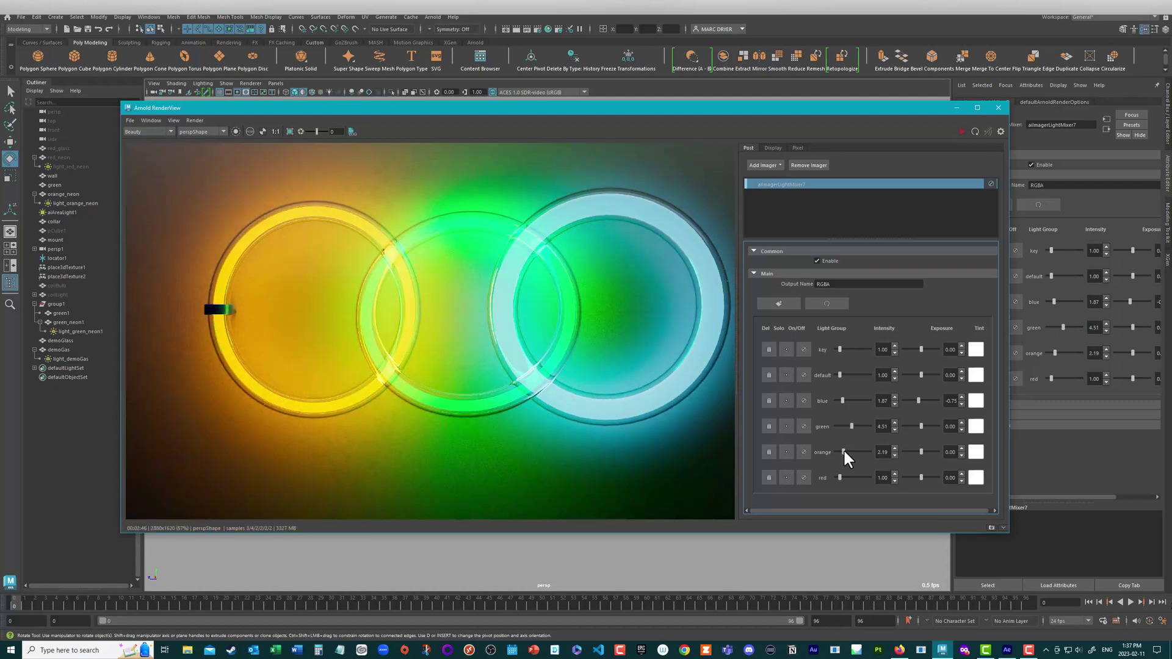
# Solo the key light group, set its intensity to 3.42, then unsolo it and switch the blue group off
pyautogui.moveTo(831, 347); pyautogui.dragTo(830, 350)
pyautogui.click(786, 350)
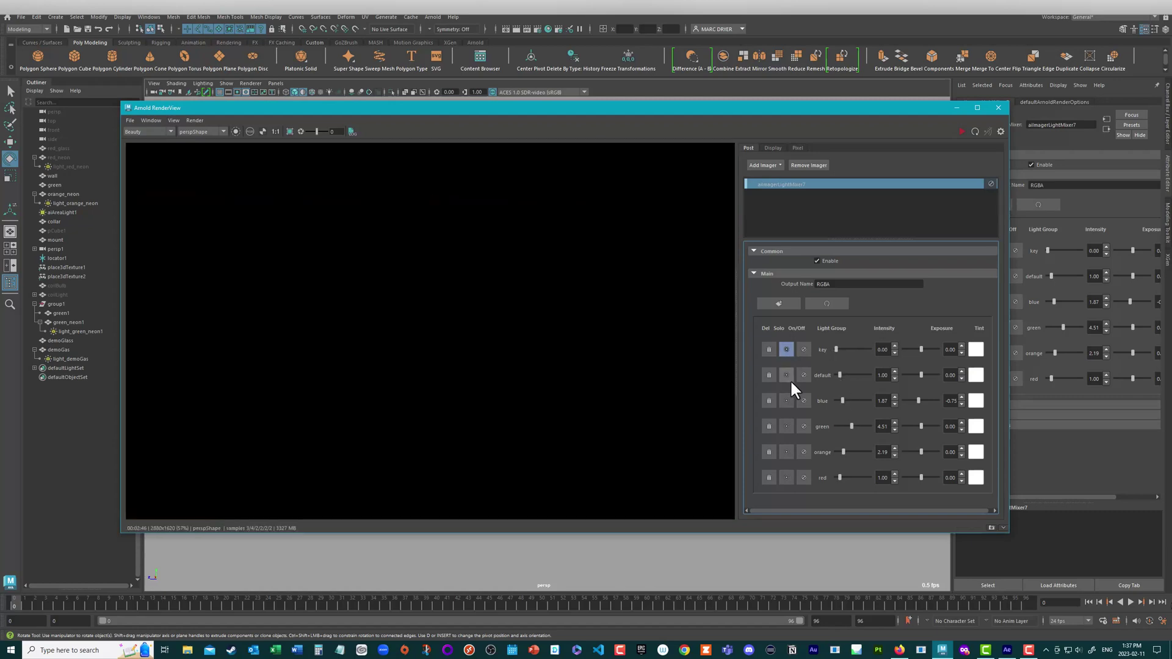
pyautogui.moveTo(837, 347); pyautogui.dragTo(847, 353)
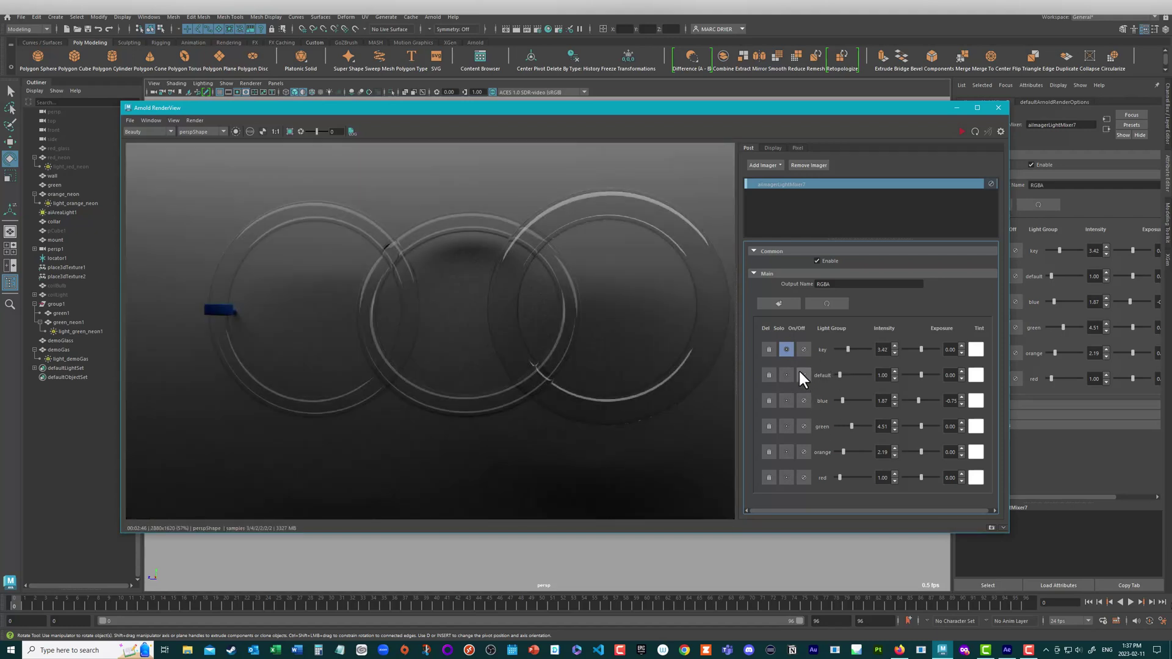
pyautogui.click(786, 349)
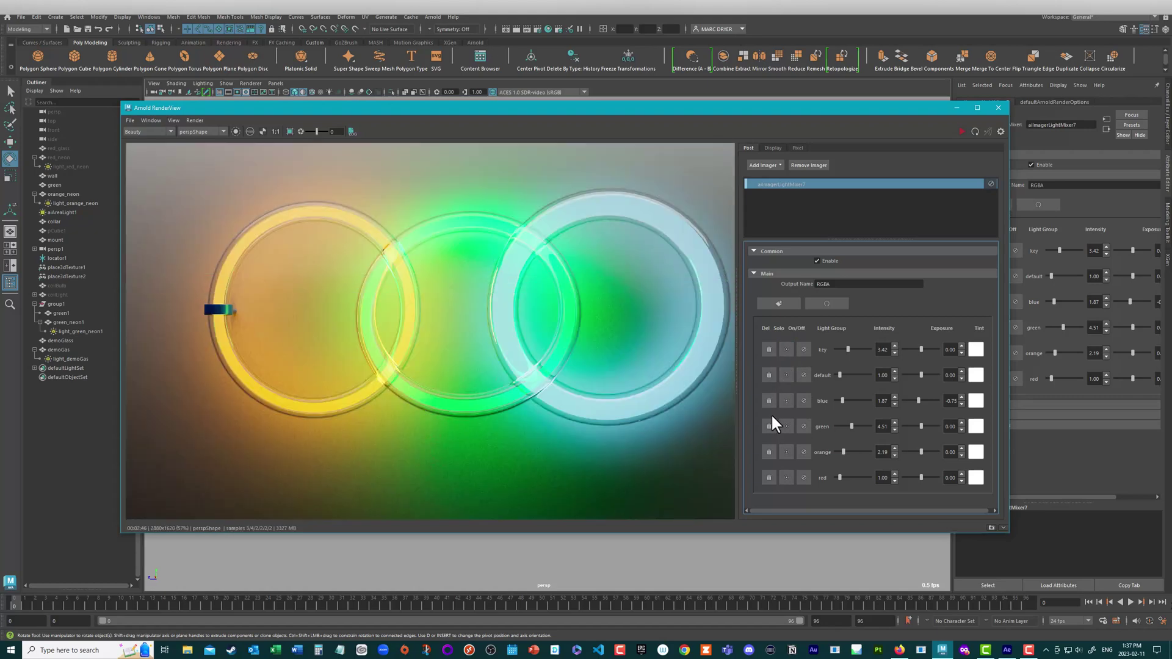
pyautogui.click(800, 349)
pyautogui.click(805, 401)
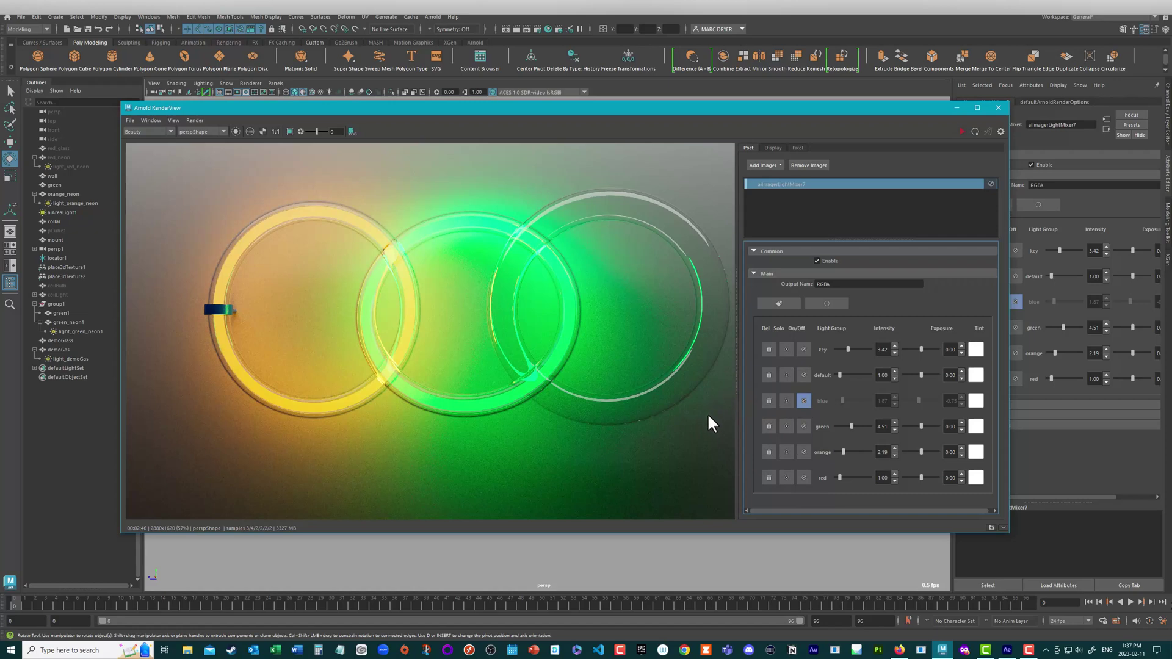
# Reset the light mixer's group values to their defaults and remove the Light Mixer imager
pyautogui.rightClick(788, 186)
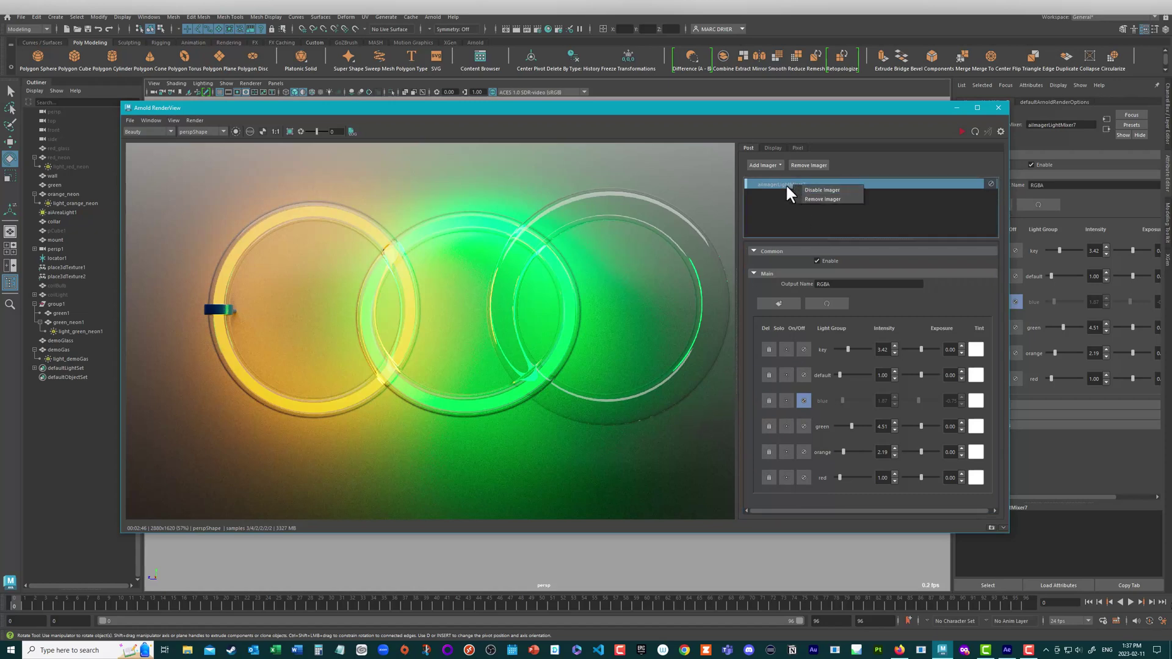
pyautogui.click(816, 199)
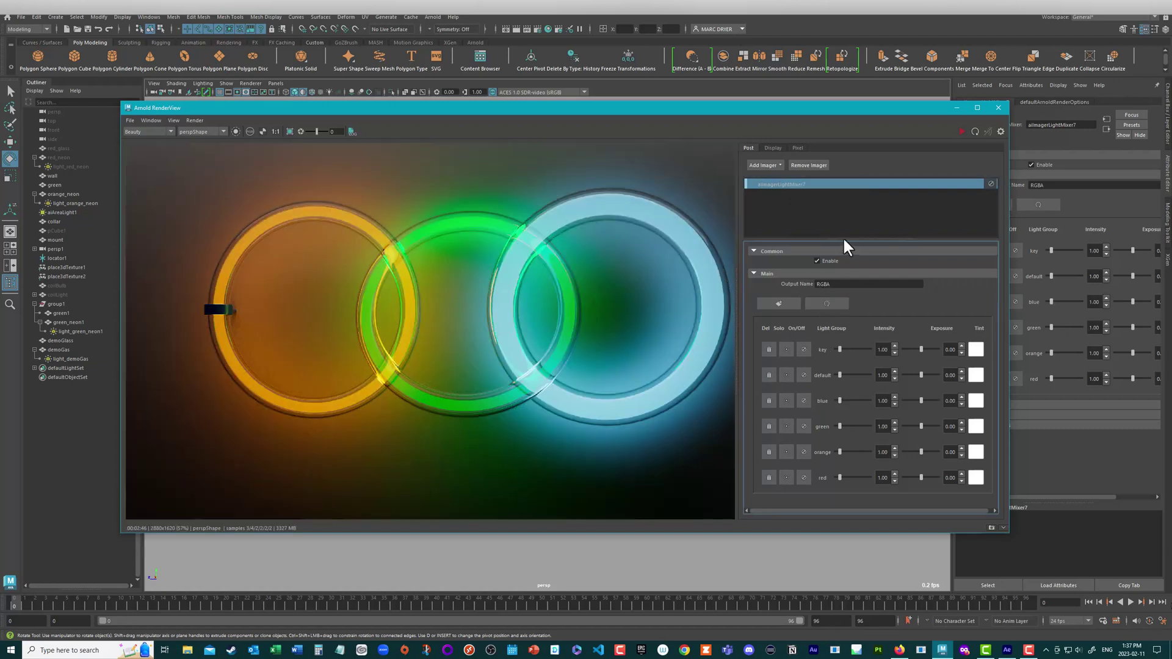
pyautogui.rightClick(807, 182)
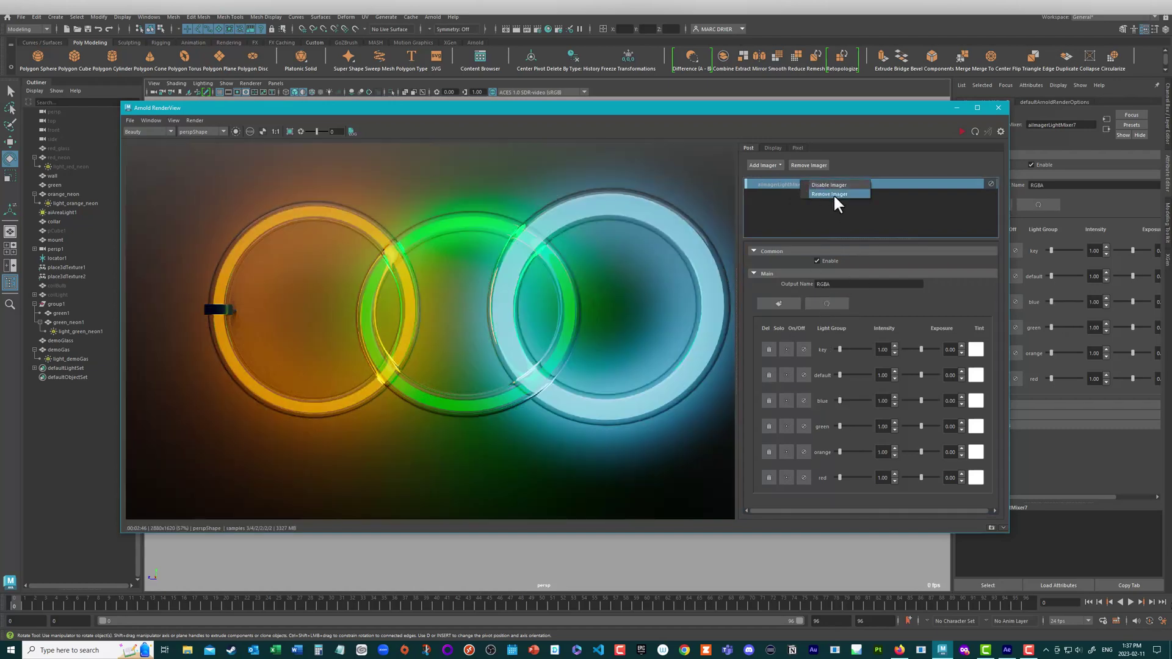
pyautogui.click(834, 193)
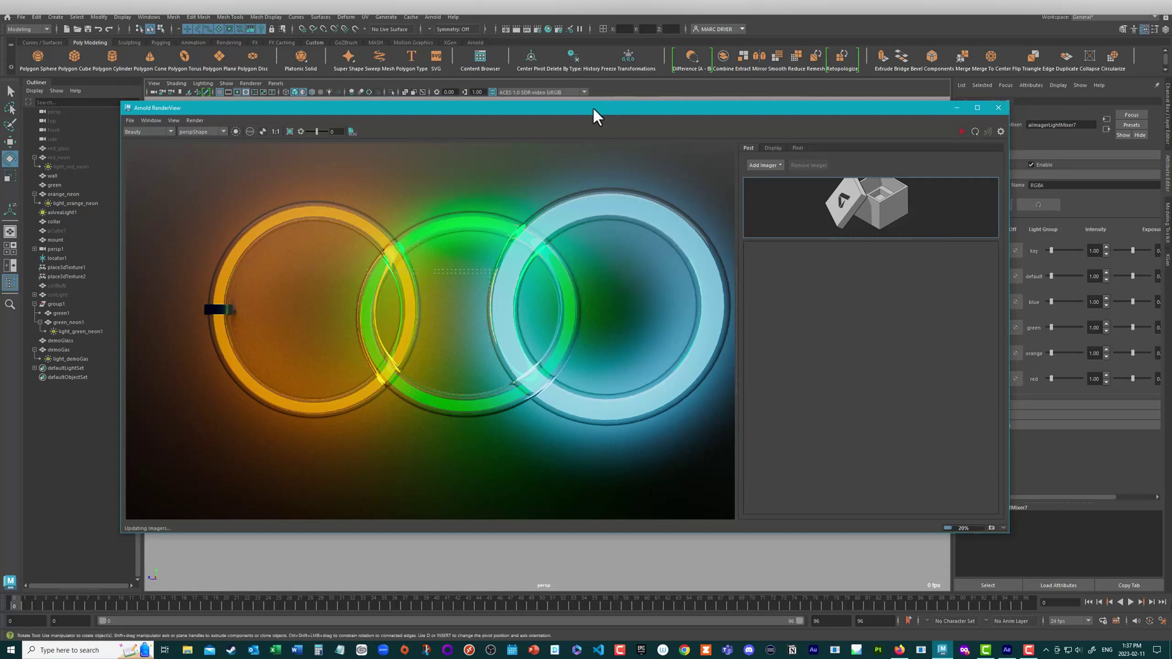
# Stop the restarted render and delete all existing AOVs in the Render Settings
pyautogui.moveTo(594, 108); pyautogui.dragTo(647, 144)
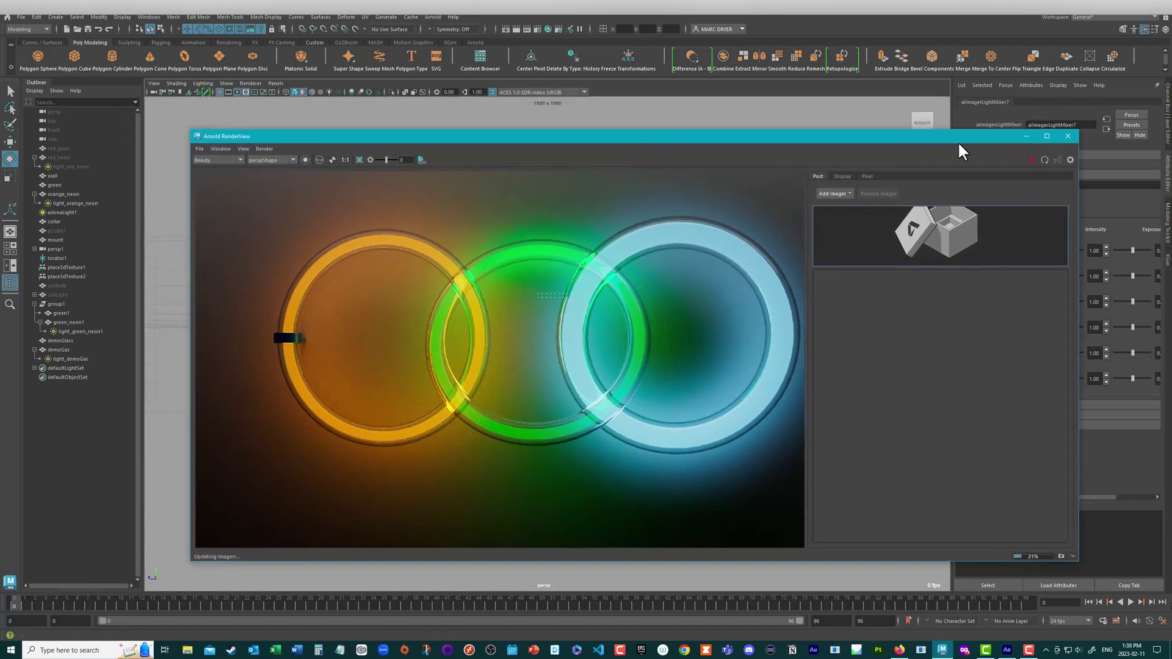
pyautogui.click(1031, 160)
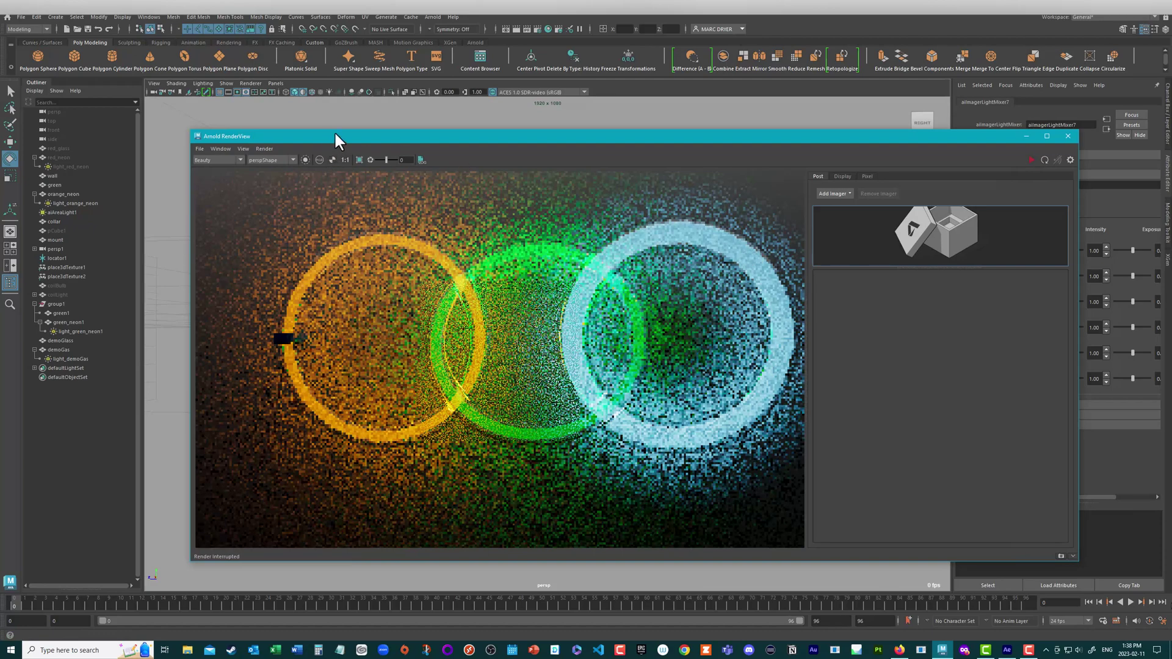
pyautogui.click(536, 29)
pyautogui.moveTo(676, 215); pyautogui.dragTo(418, 69)
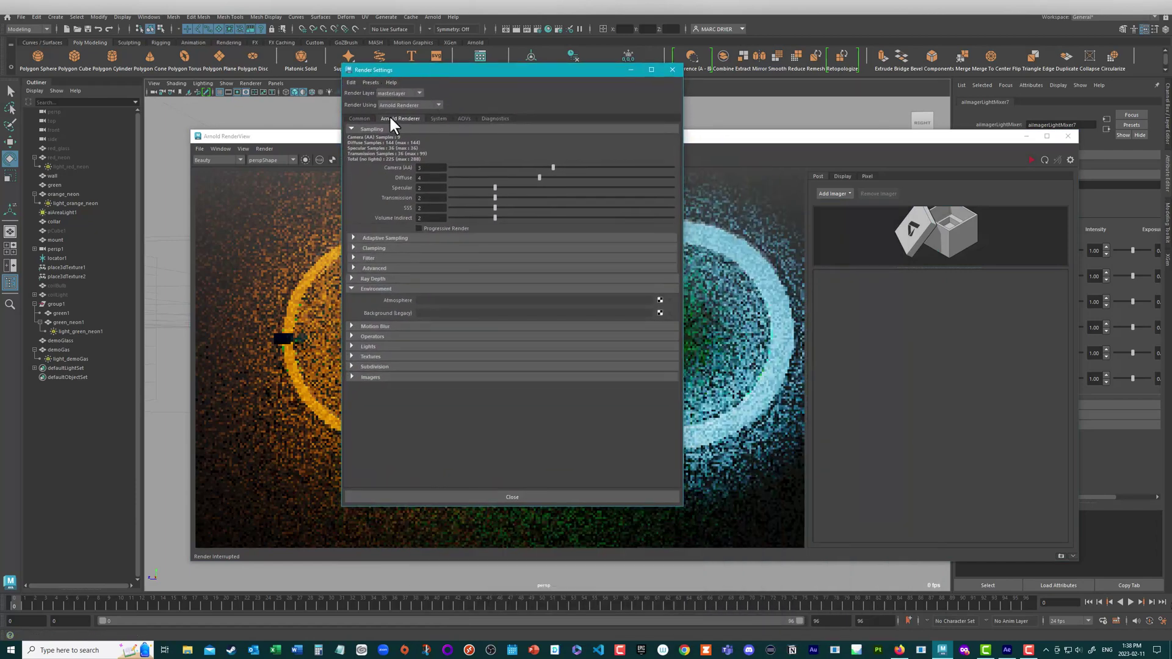
pyautogui.click(462, 116)
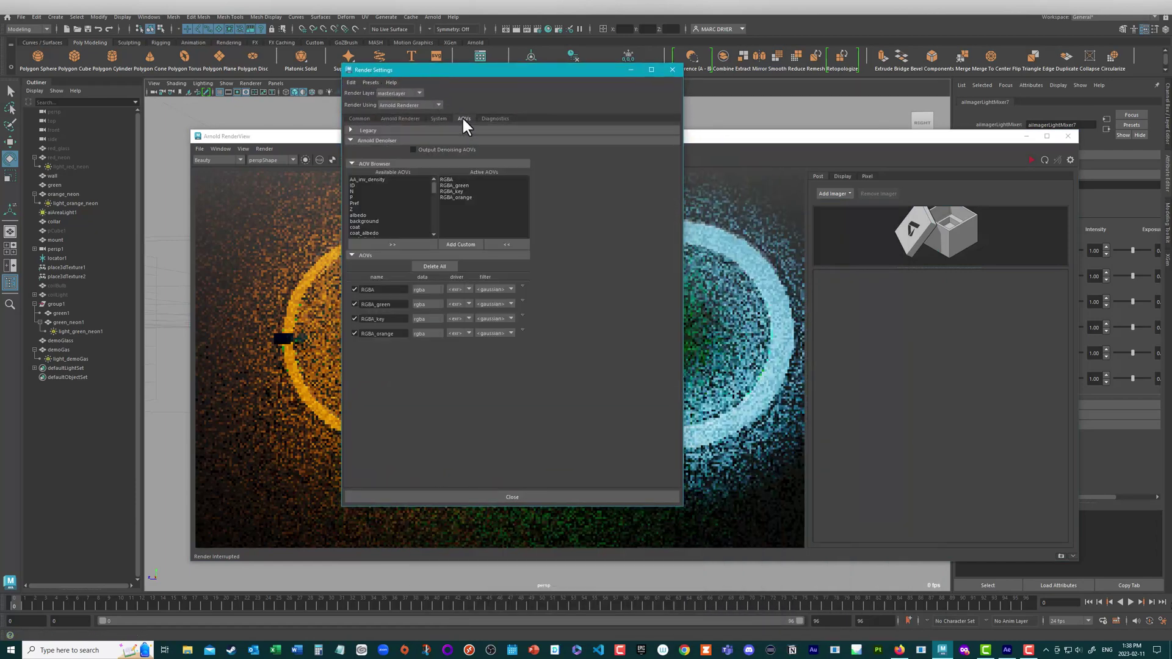
pyautogui.click(357, 118)
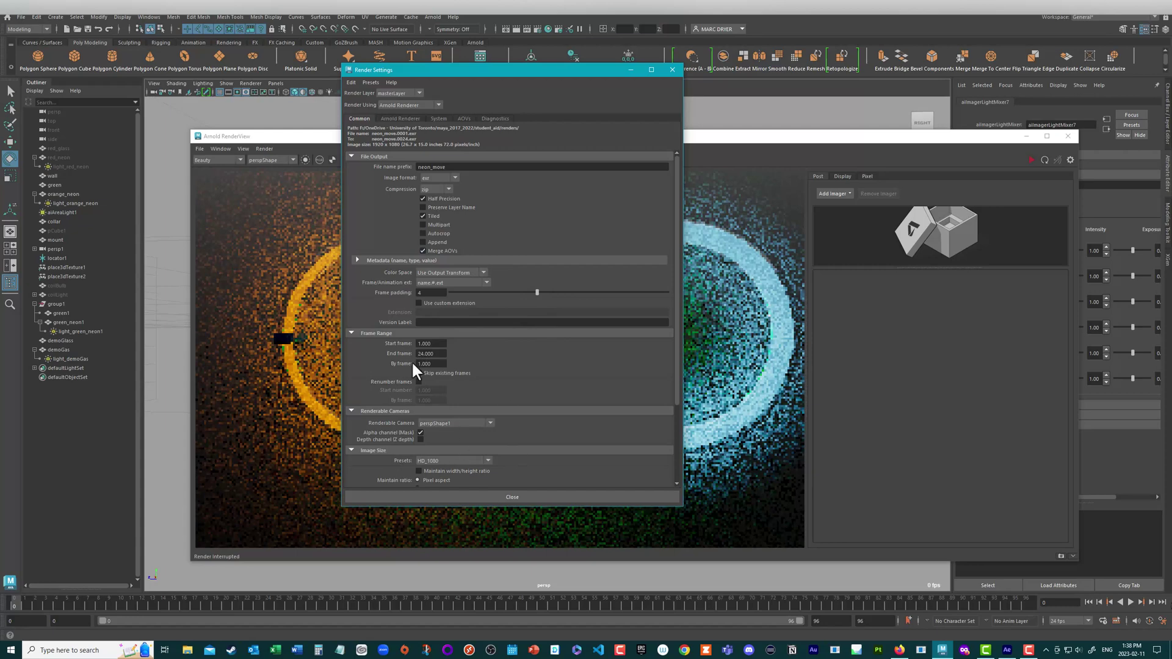
pyautogui.click(463, 118)
pyautogui.click(433, 267)
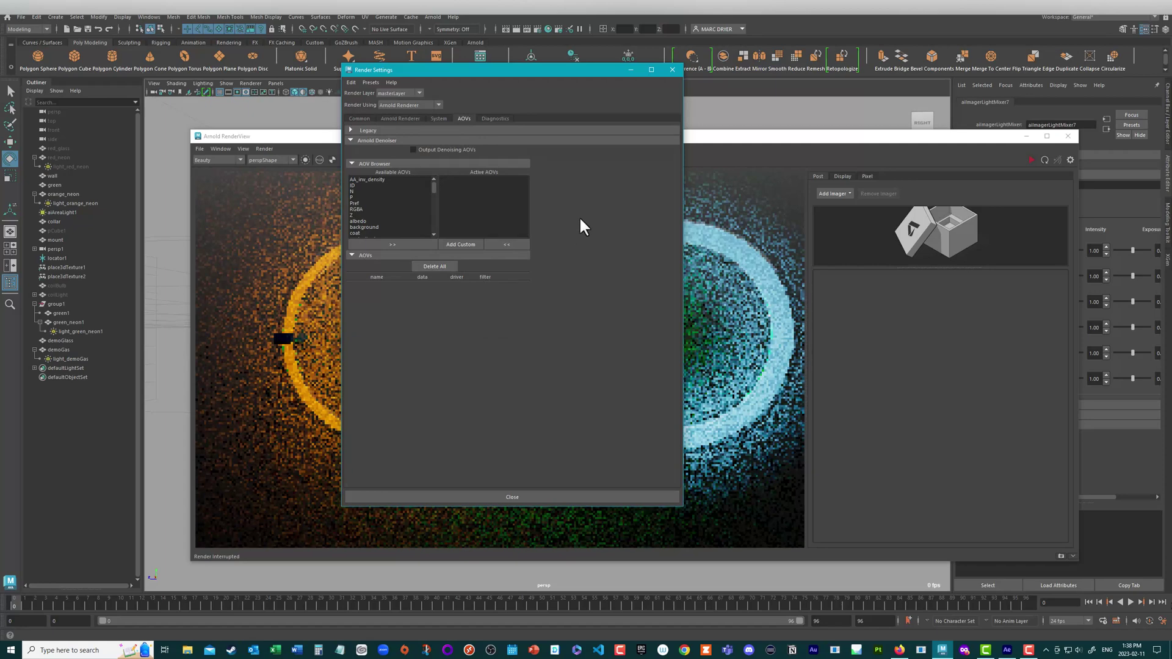
# Create a custom AOV named RGBA_blue for the blue light group
pyautogui.moveTo(461, 69); pyautogui.dragTo(760, 81)
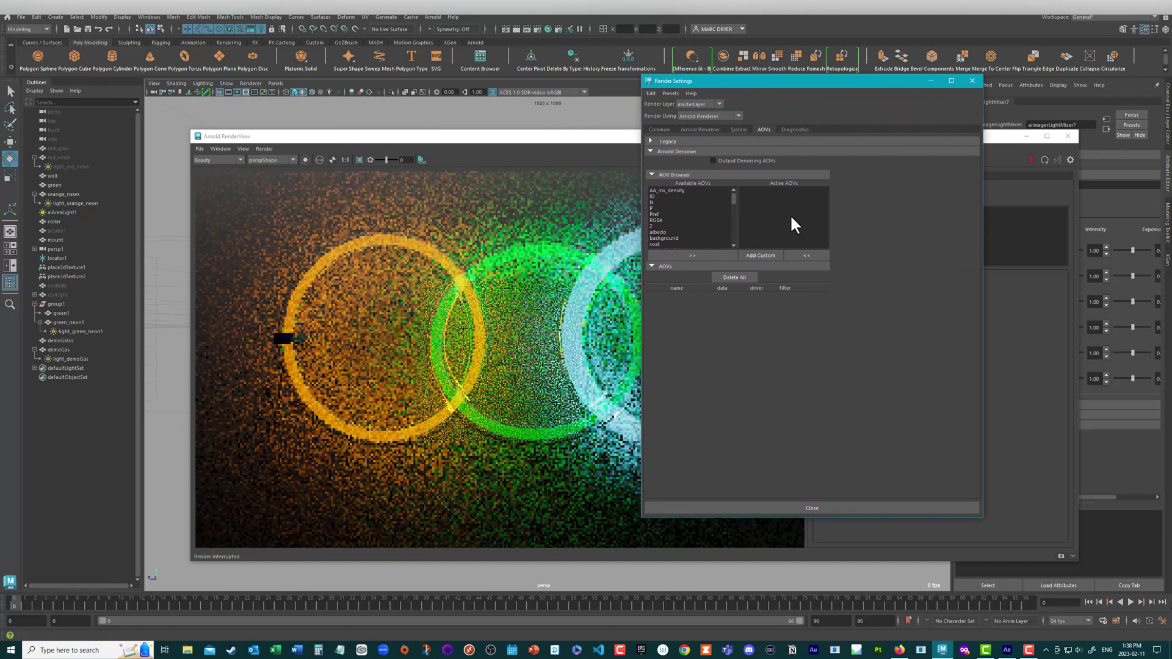
pyautogui.click(762, 256)
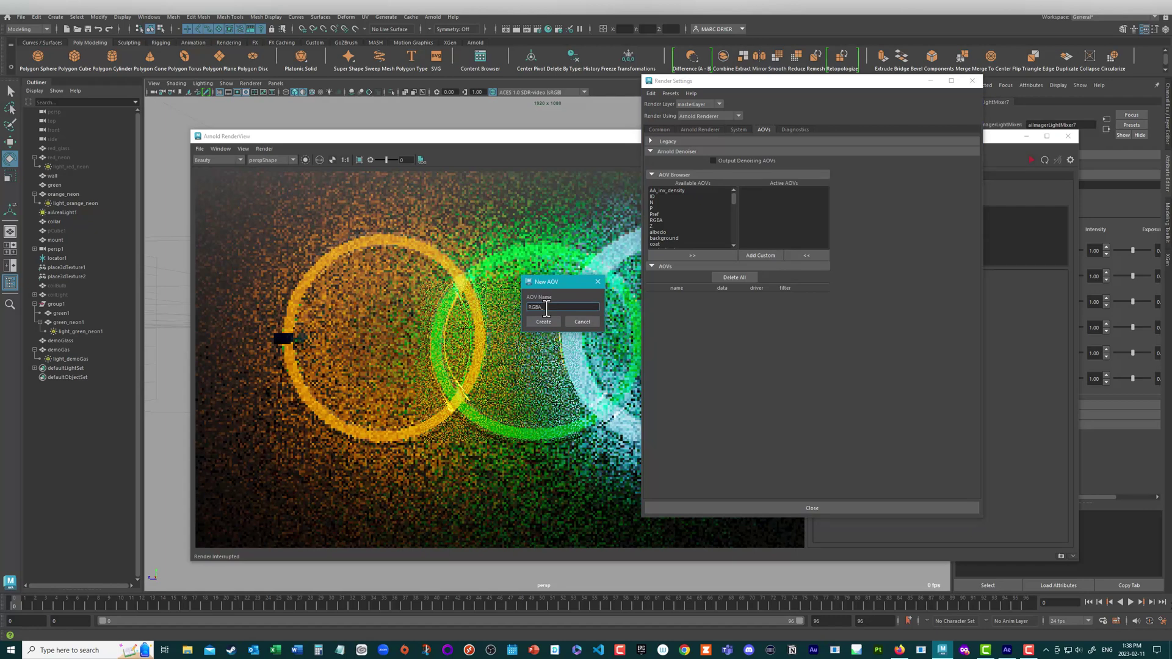
pyautogui.write('RGBA_bluwe')
pyautogui.moveTo(562, 310); pyautogui.dragTo(528, 307)
pyautogui.click(548, 321)
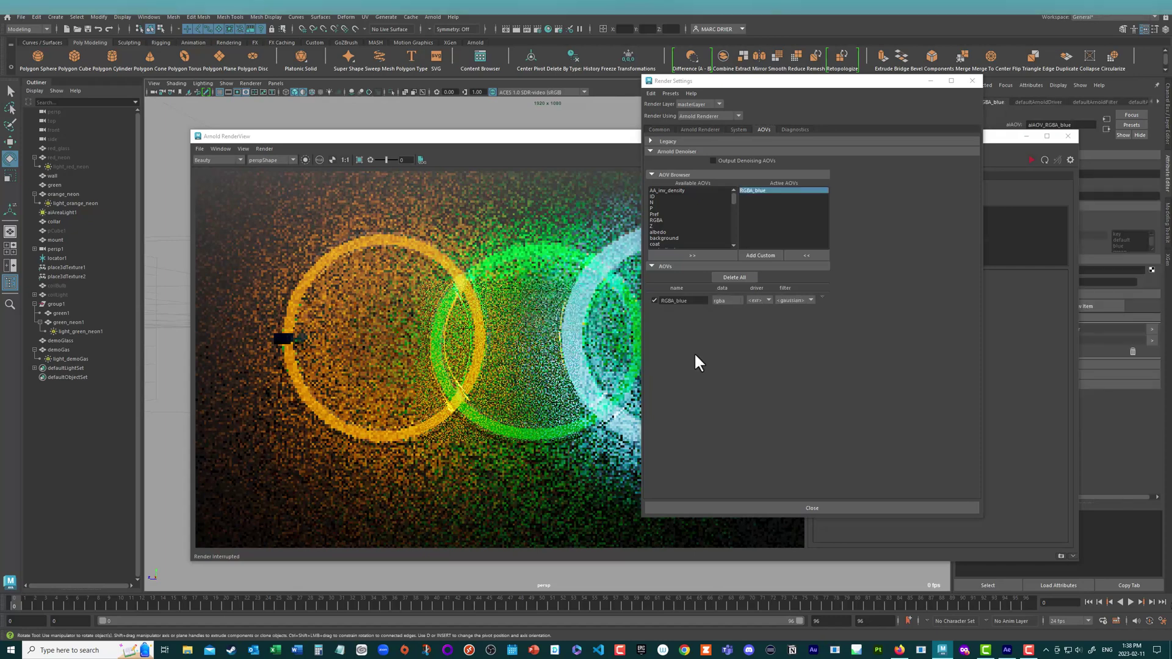
# Delete the existing AOV and create a fresh custom AOV named RGBA_blue
pyautogui.click(732, 277)
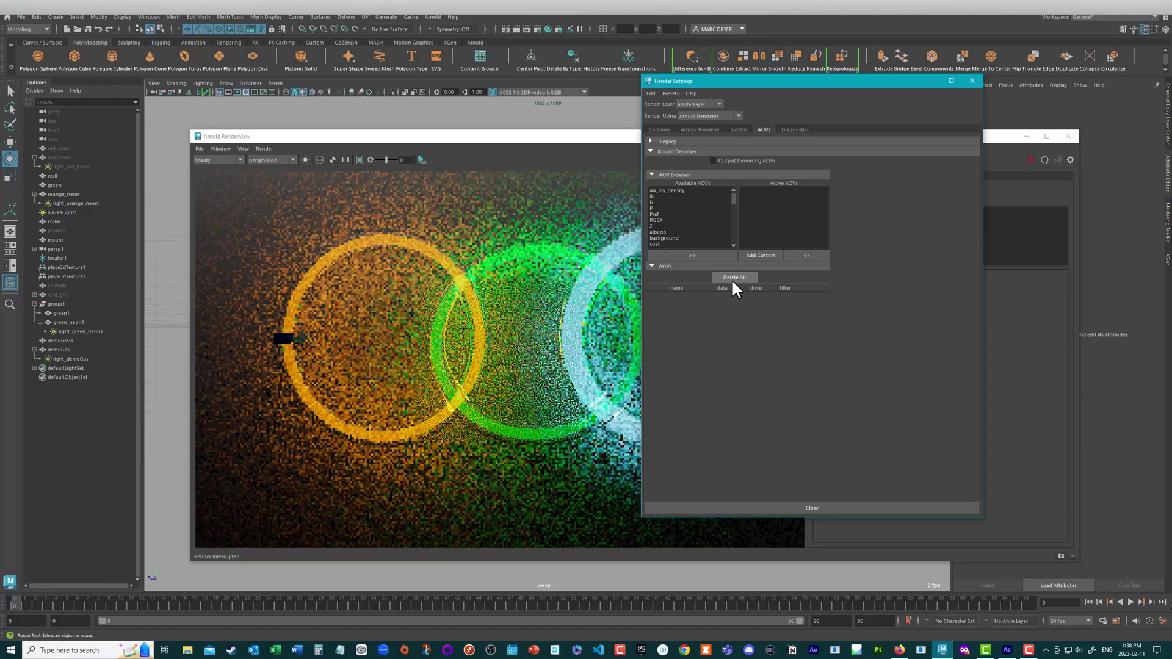
pyautogui.click(765, 256)
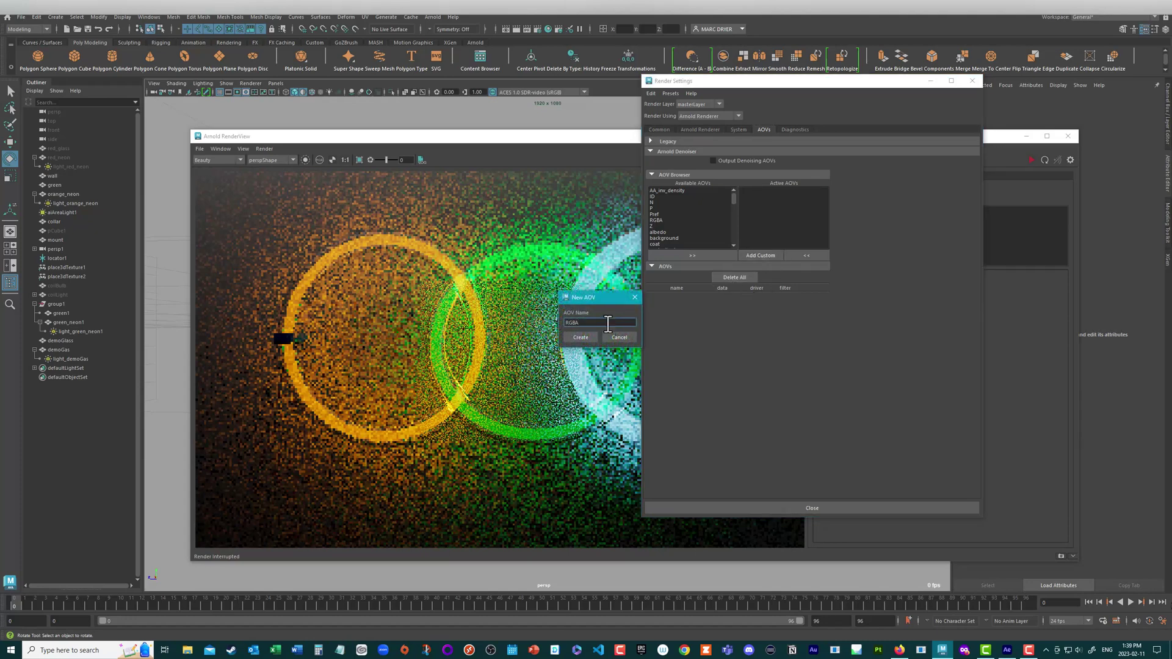
pyautogui.write('RGBA_blue')
pyautogui.click(581, 338)
# Add custom AOVs named RGBA_orange, RGBA_green and RGBA_key for the remaining light groups
pyautogui.click(761, 256)
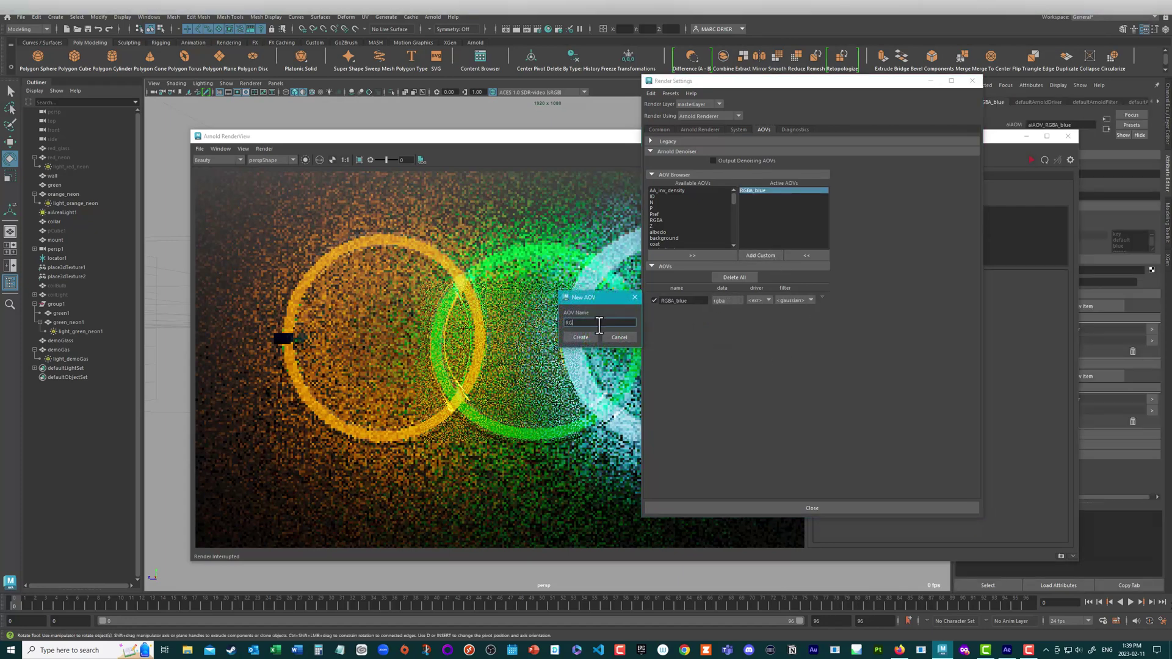
pyautogui.write('RGBA_orange')
pyautogui.click(588, 336)
pyautogui.click(758, 255)
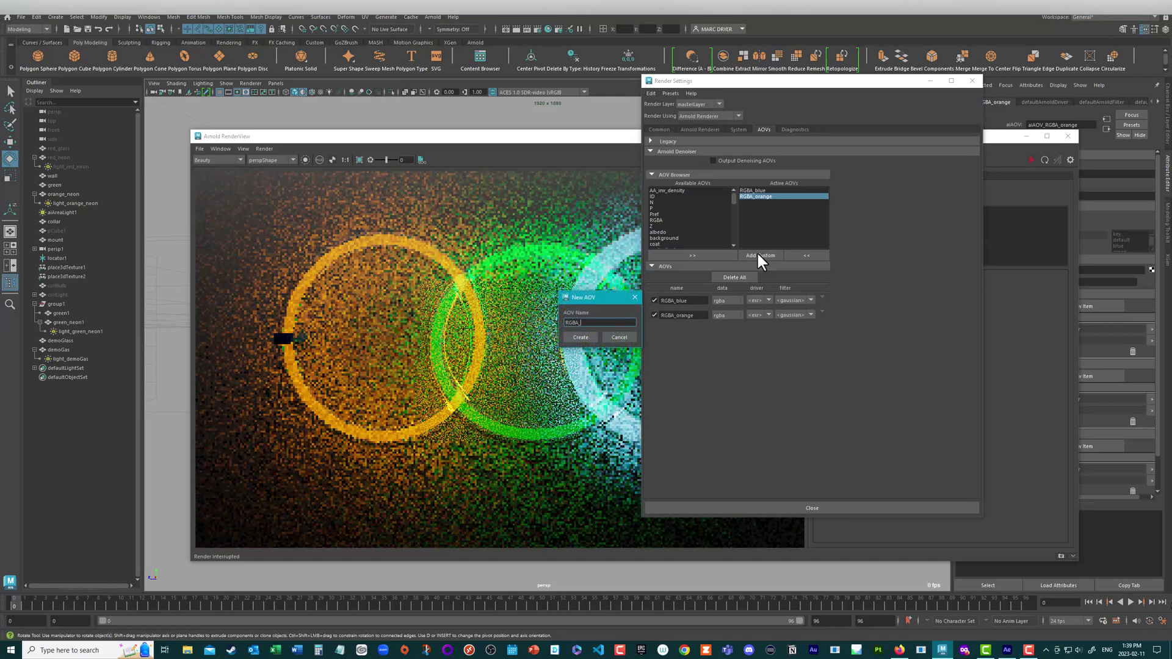
pyautogui.write('RGBA_green')
pyautogui.press('Return')
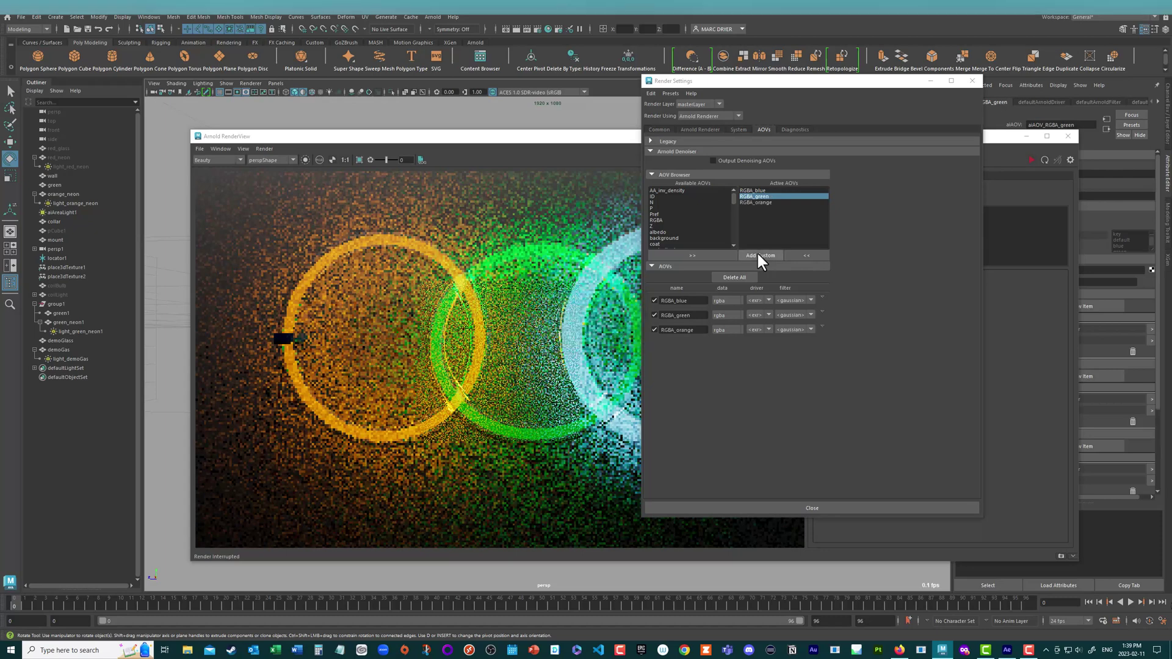
pyautogui.click(764, 254)
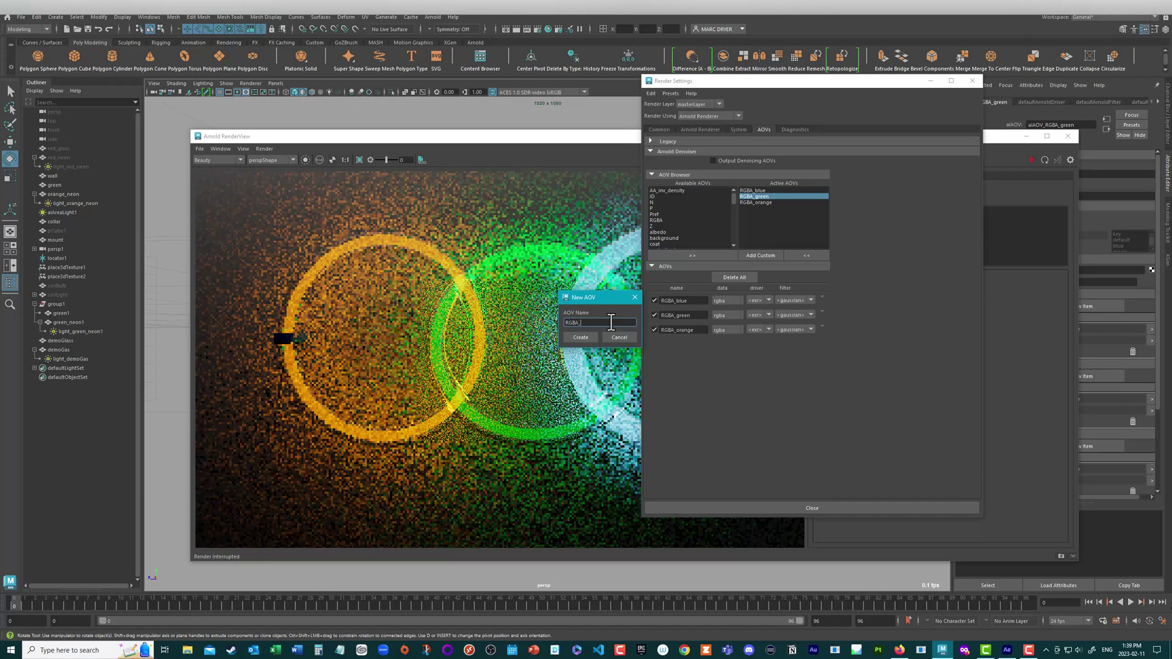
pyautogui.write('RGBA_key')
pyautogui.click(583, 338)
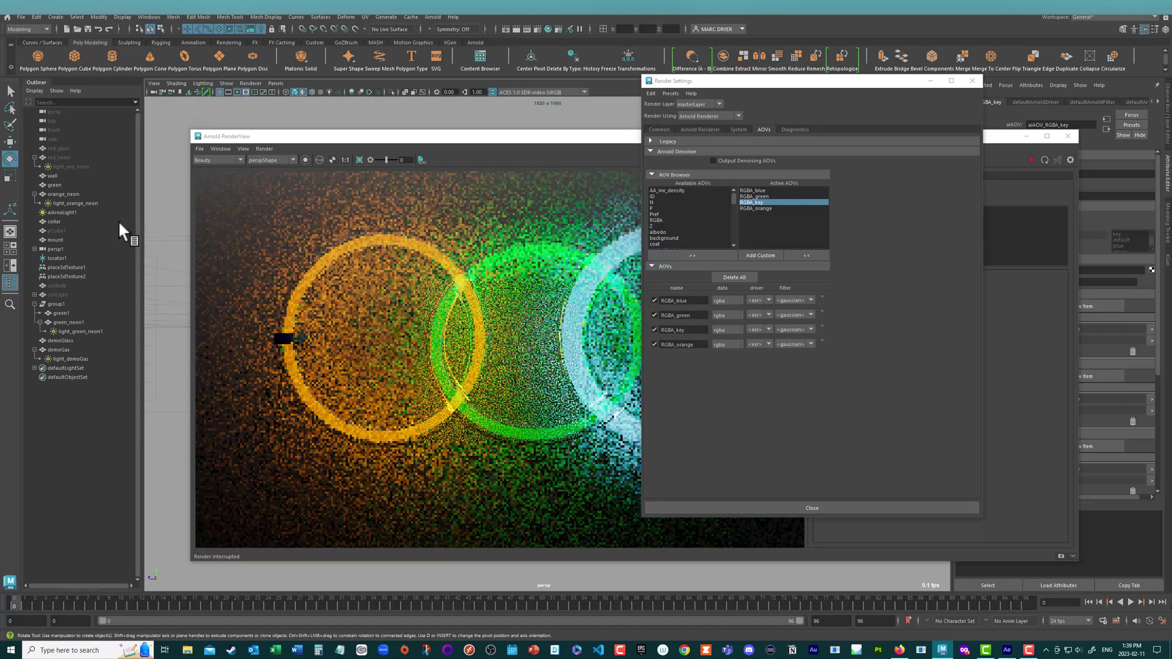
# Select aiAreaLight1 and compare its AOV Light Group name with the custom AOV names in the Render Settings
pyautogui.click(70, 212)
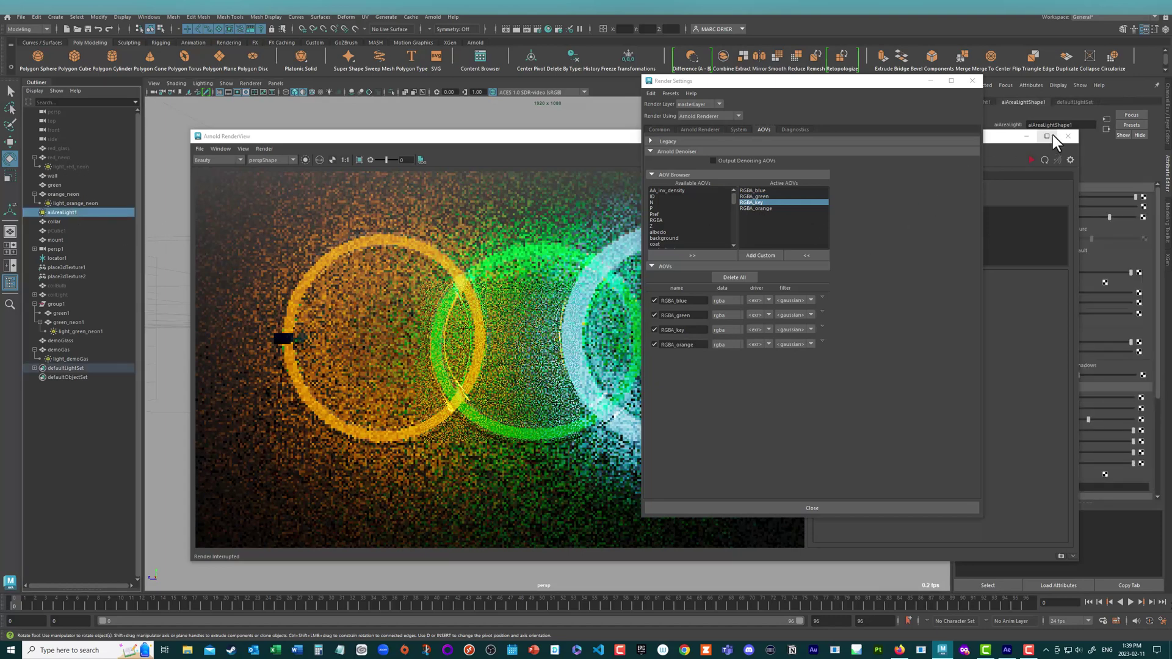
pyautogui.moveTo(602, 137); pyautogui.dragTo(409, 131)
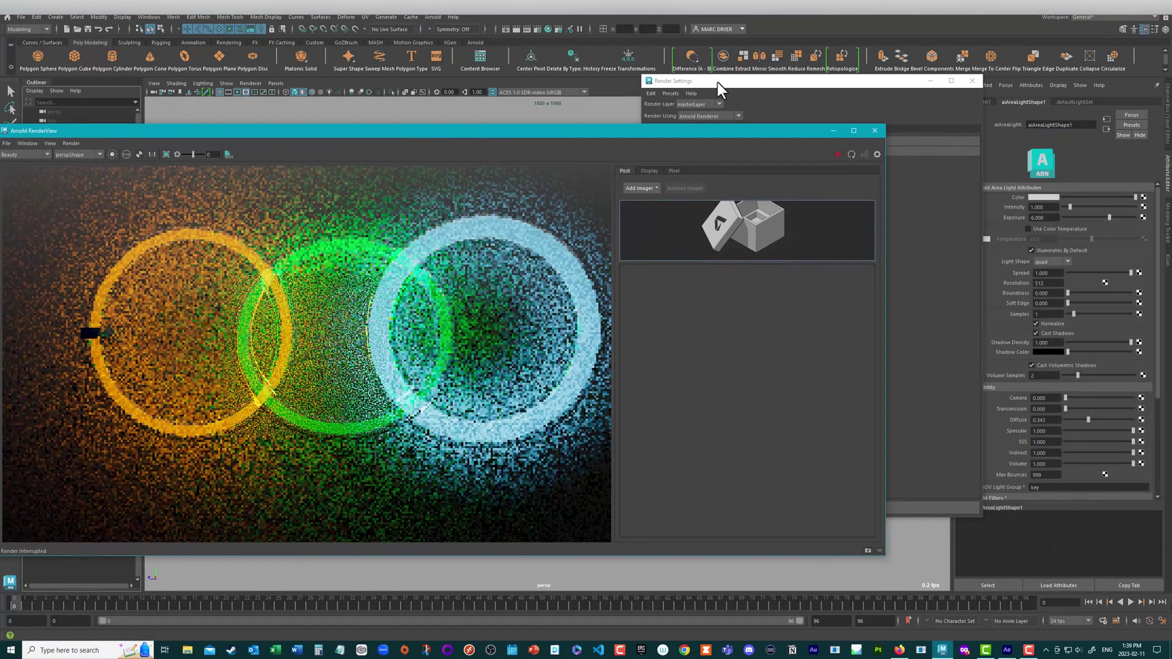
pyautogui.moveTo(717, 82); pyautogui.dragTo(616, 82)
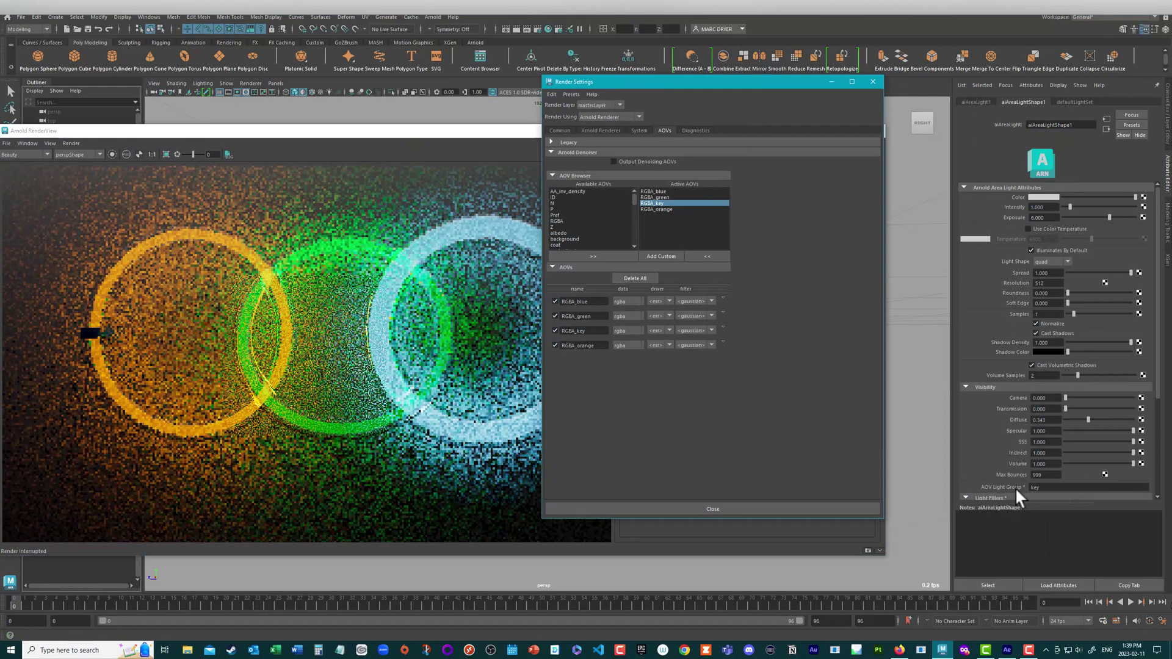
pyautogui.click(1036, 487)
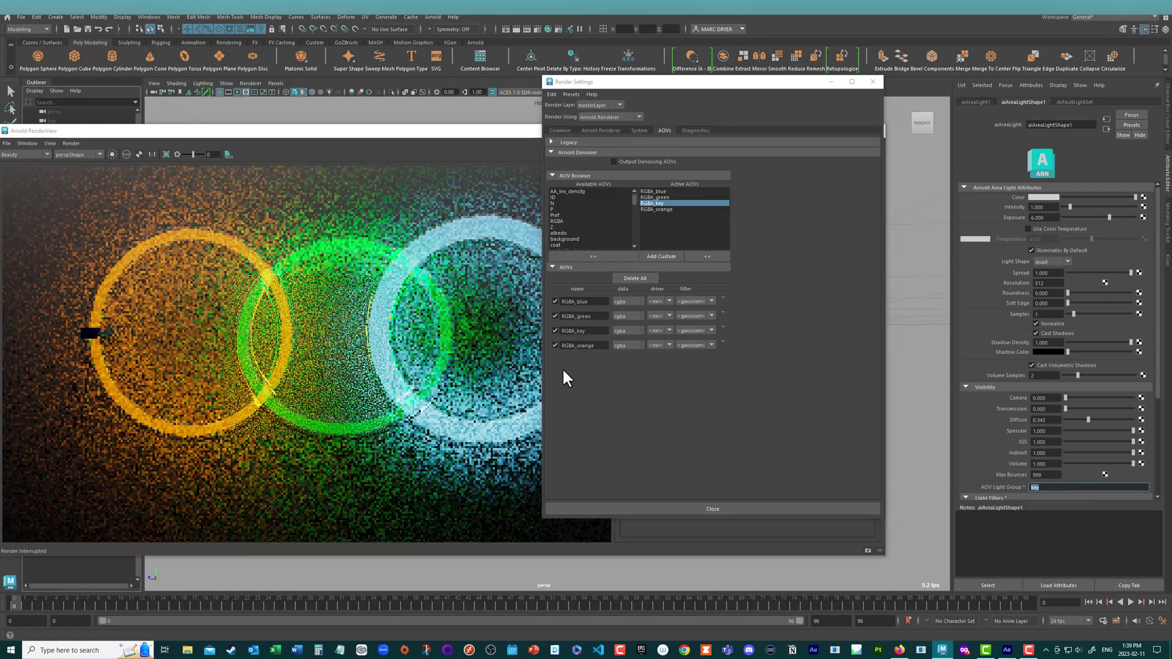
# Save the scene and re-render the rings in the Arnold RenderView with a full scene update
pyautogui.click(20, 18)
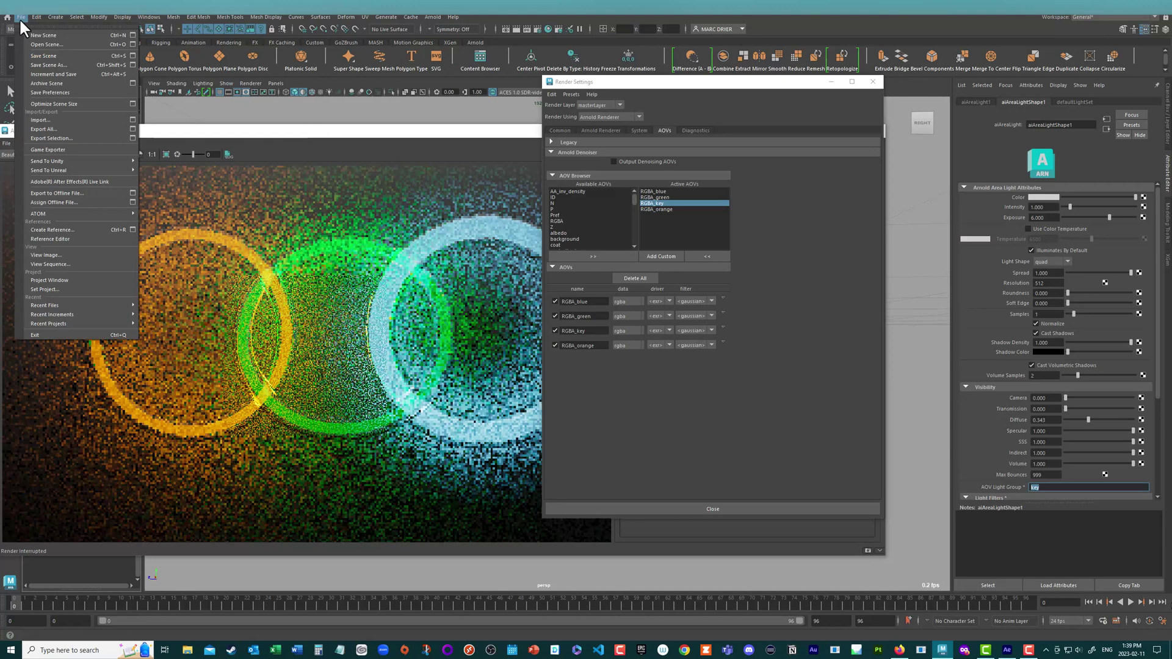
pyautogui.click(38, 54)
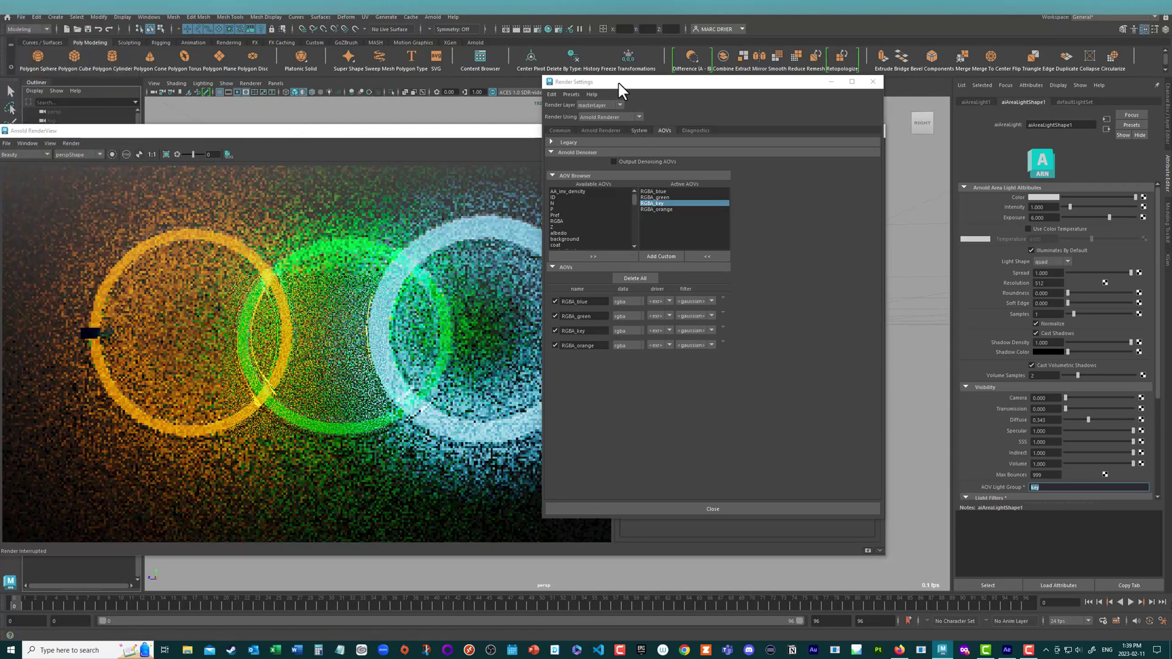
pyautogui.moveTo(618, 83); pyautogui.dragTo(790, 106)
pyautogui.moveTo(482, 133); pyautogui.dragTo(621, 126)
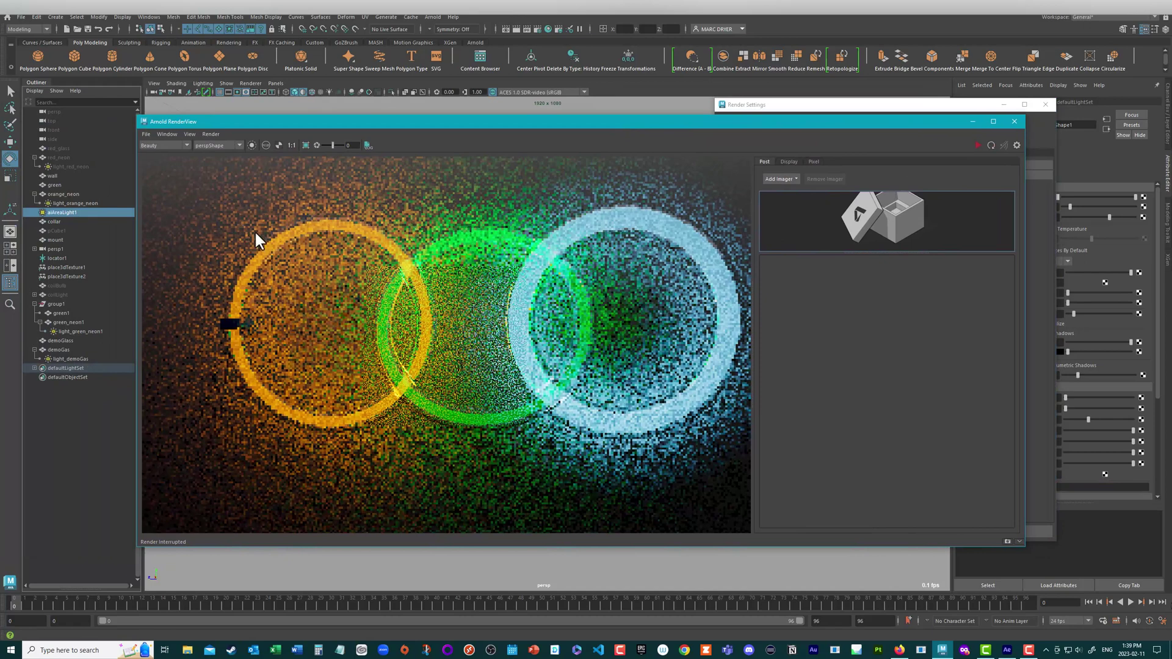
pyautogui.click(205, 133)
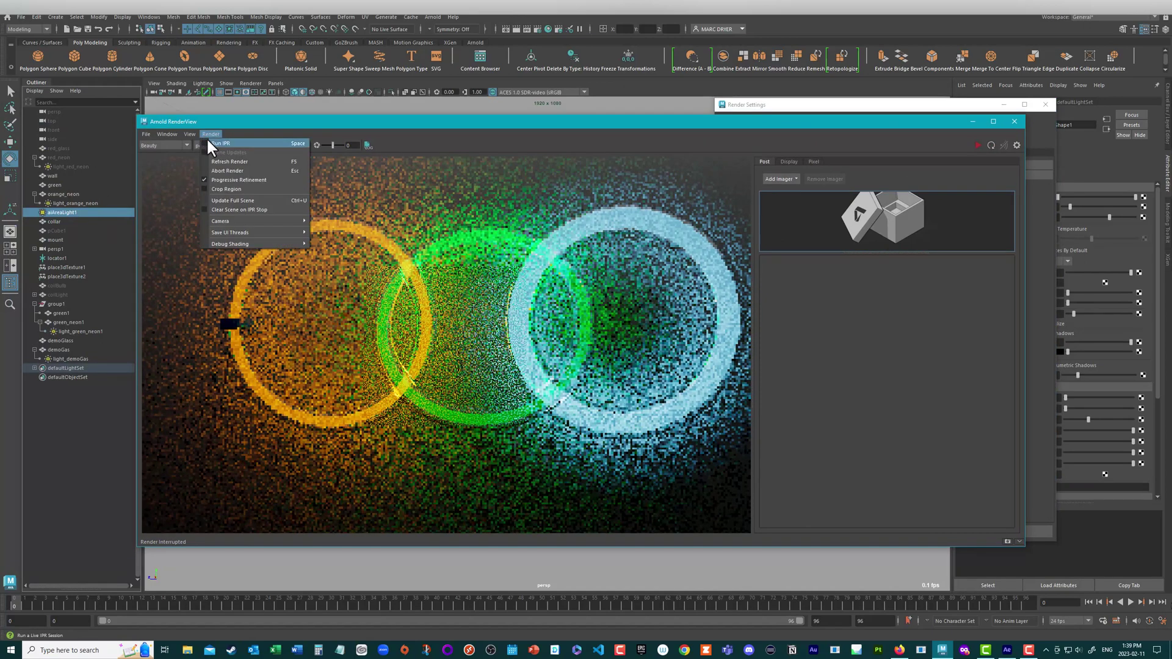
pyautogui.click(235, 200)
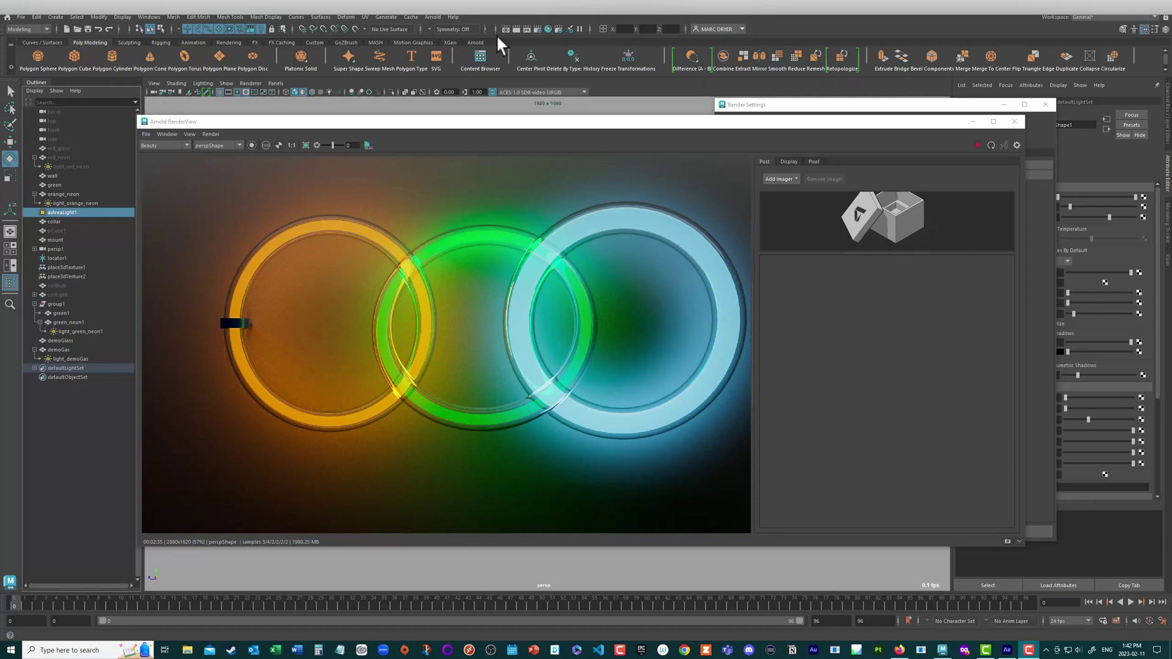
# Review the common file output options in the Render Settings, including format, precision and AOV merging, and return to the RenderView
pyautogui.click(536, 28)
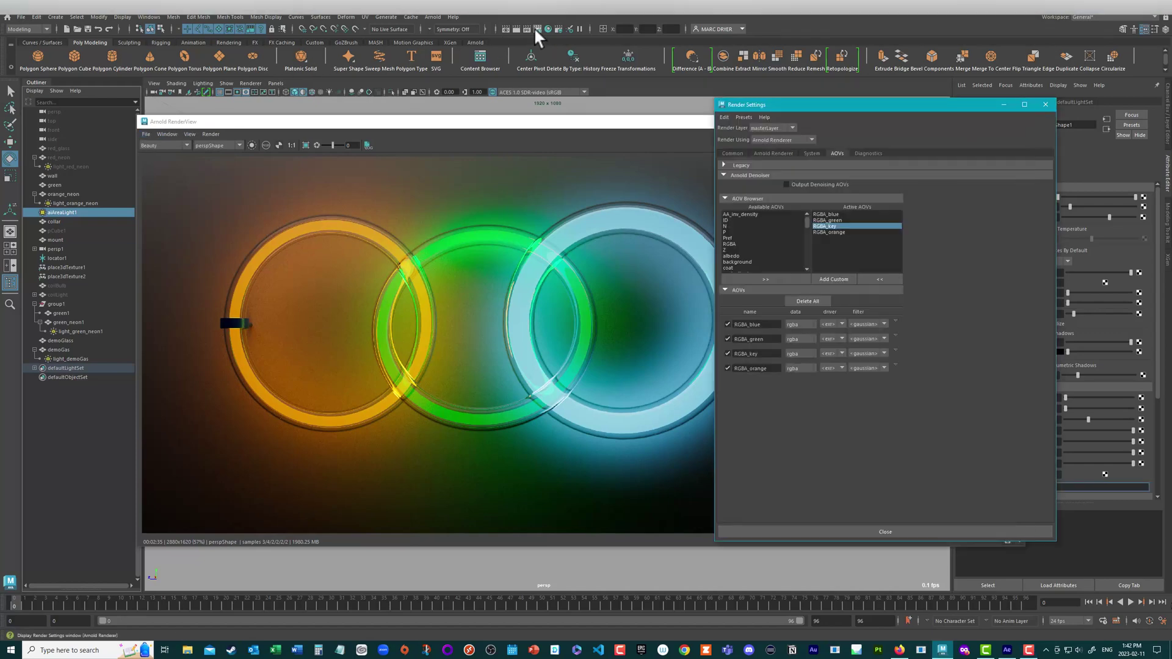
pyautogui.click(733, 154)
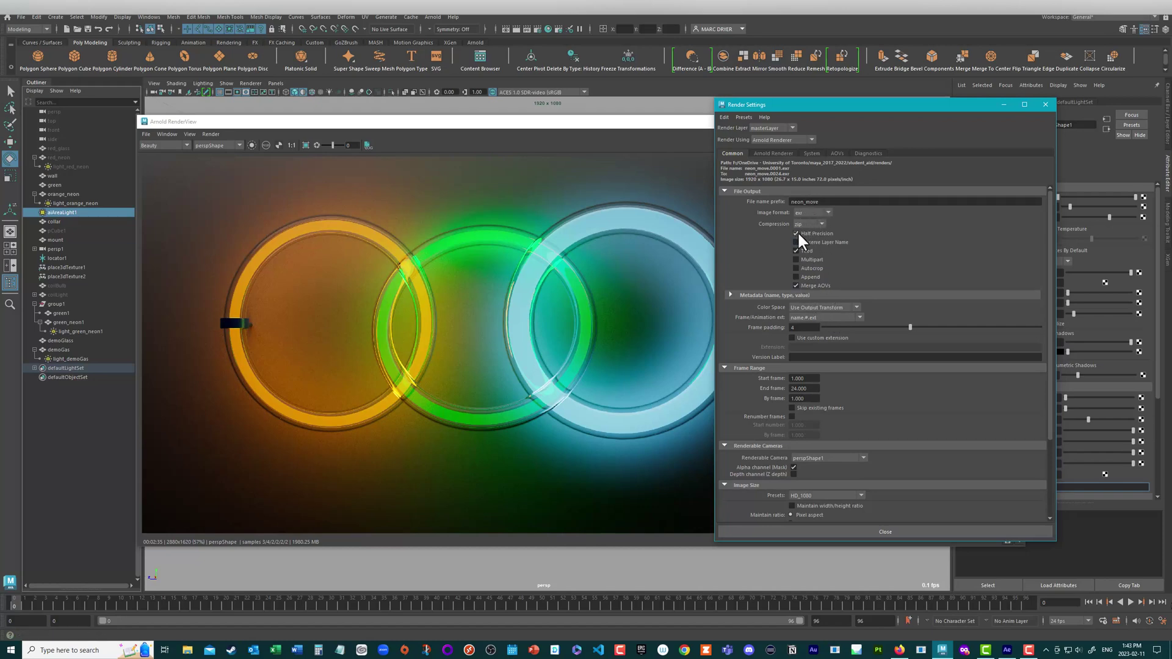
pyautogui.click(537, 127)
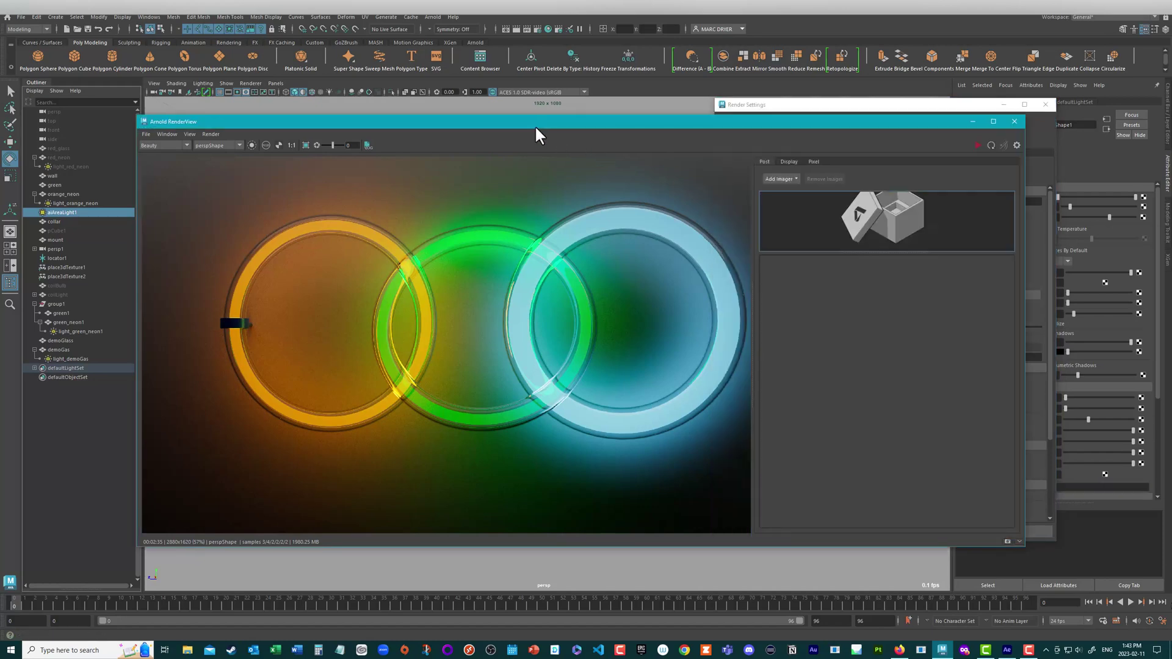
# Save the finished render as a multi-layer EXR named threeRings in the renders folder
pyautogui.click(145, 134)
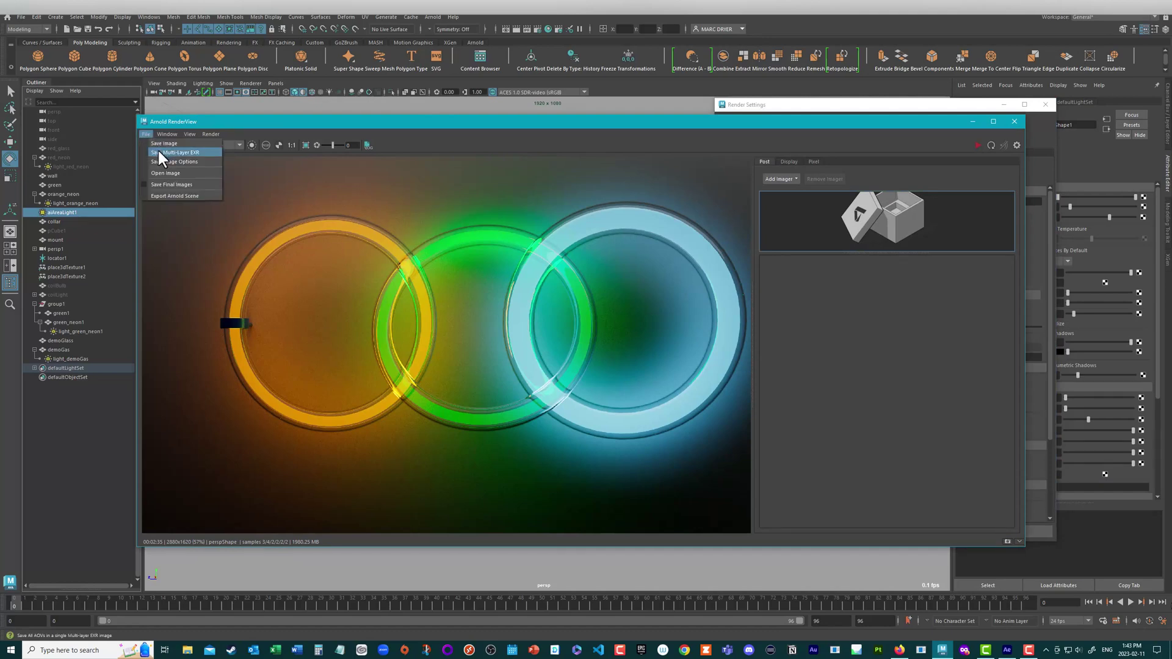
pyautogui.click(159, 151)
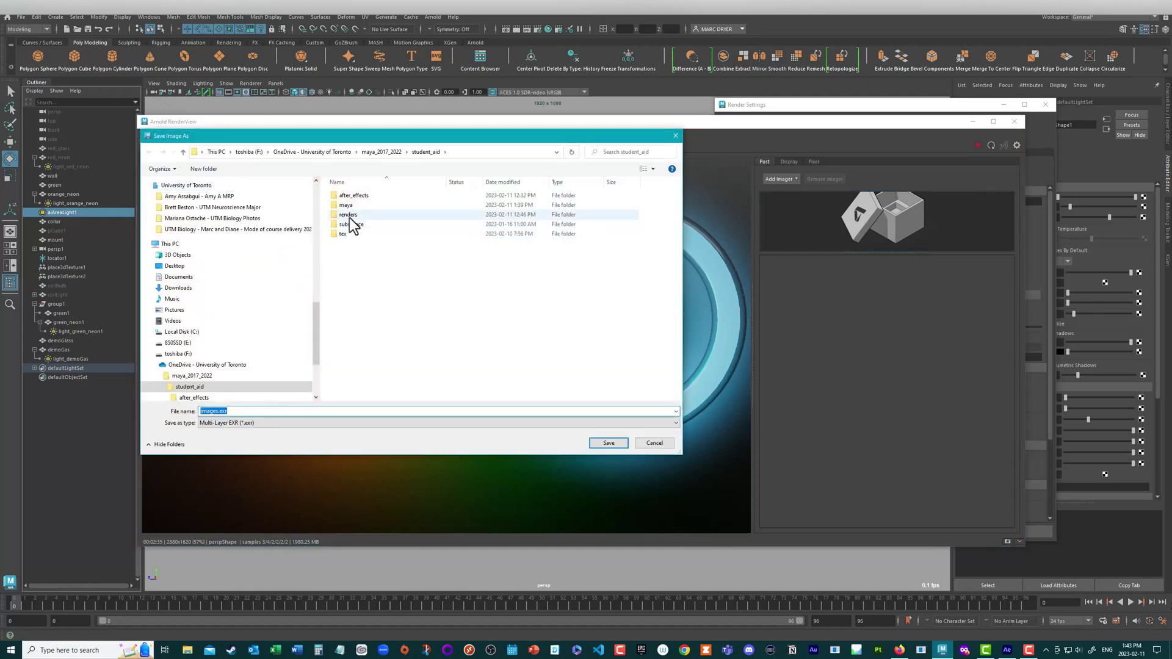
pyautogui.doubleClick(348, 215)
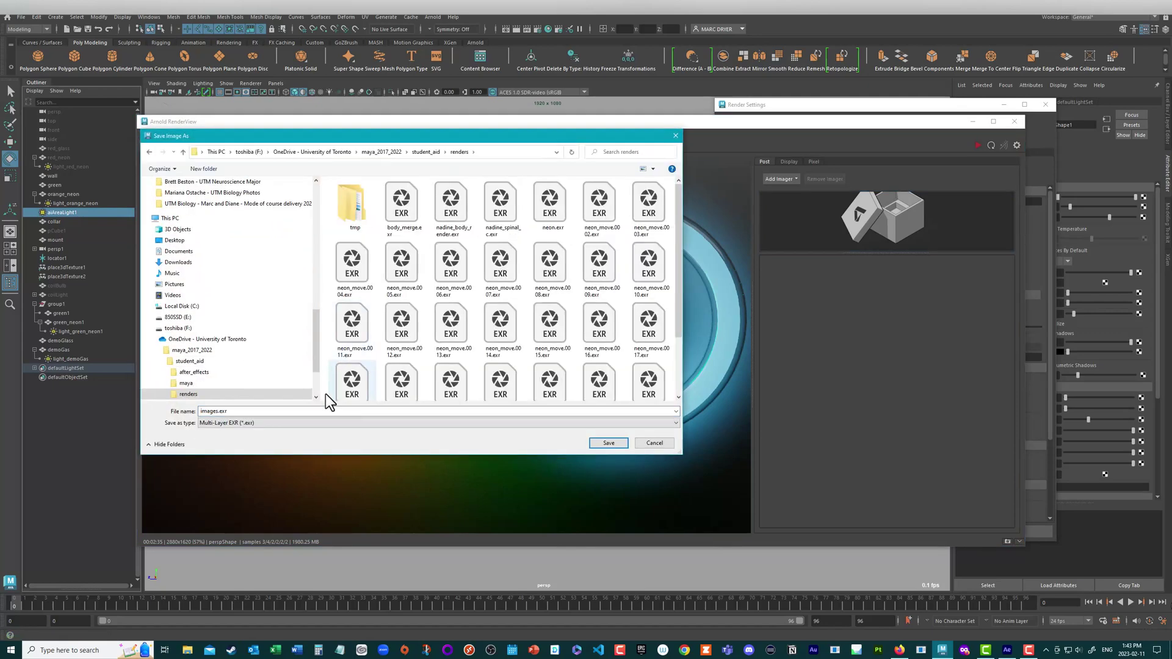
pyautogui.click(217, 413)
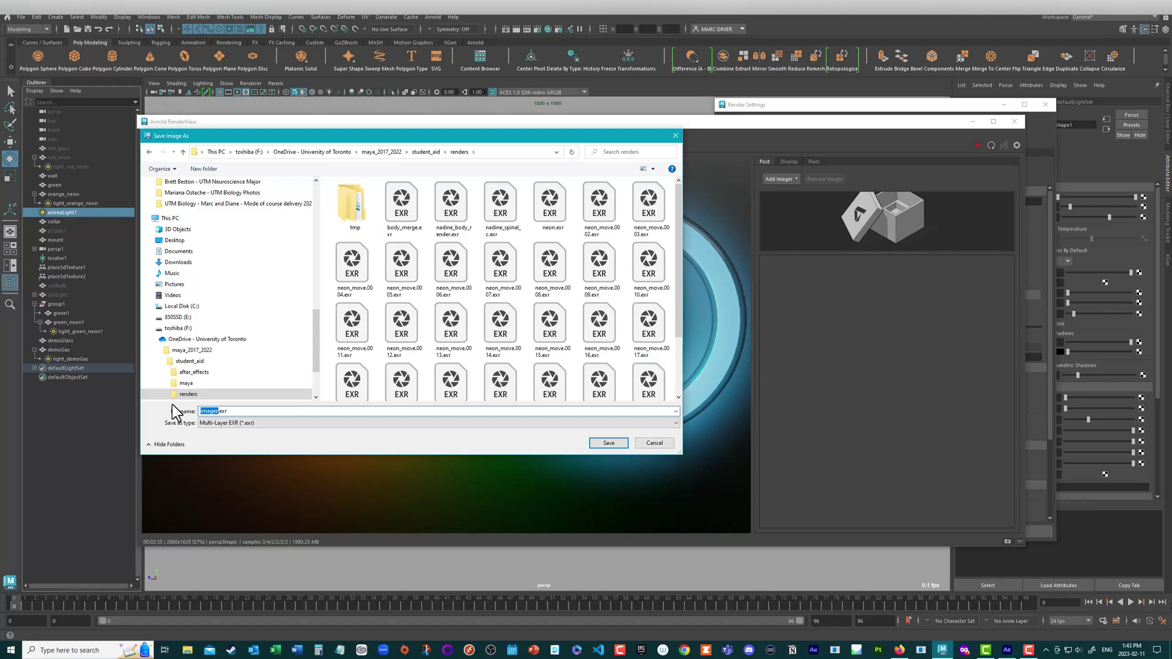
pyautogui.write('threeRings')
pyautogui.click(591, 442)
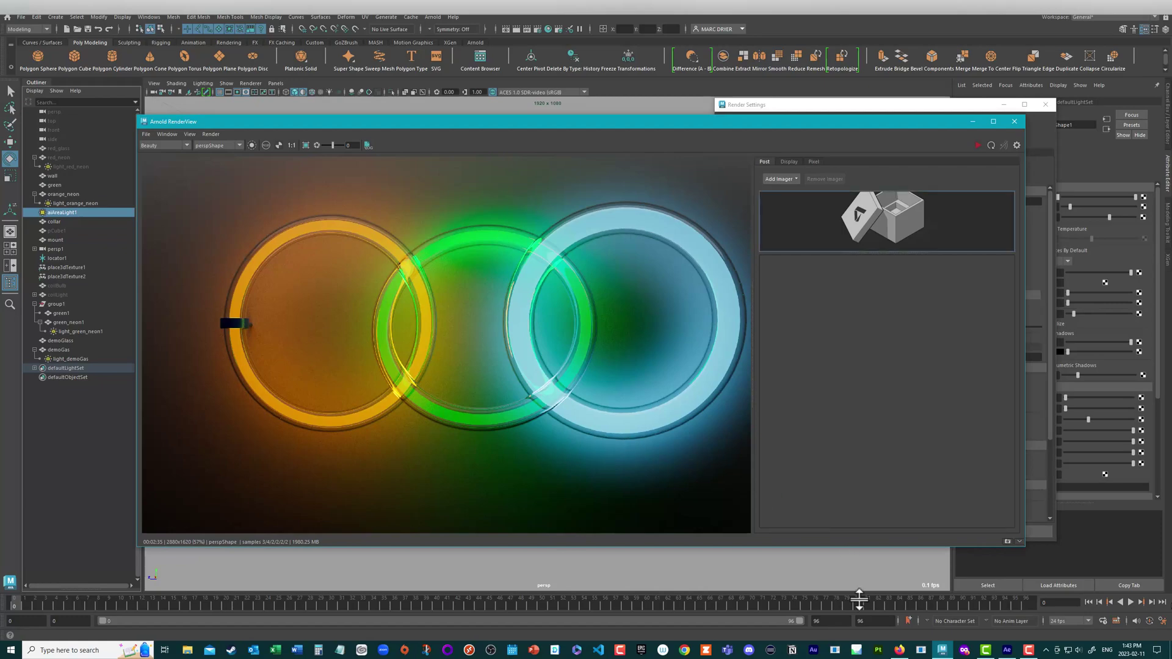
# Switch to After Effects and import threeRings.exr from the renders folder into the project
pyautogui.click(1006, 652)
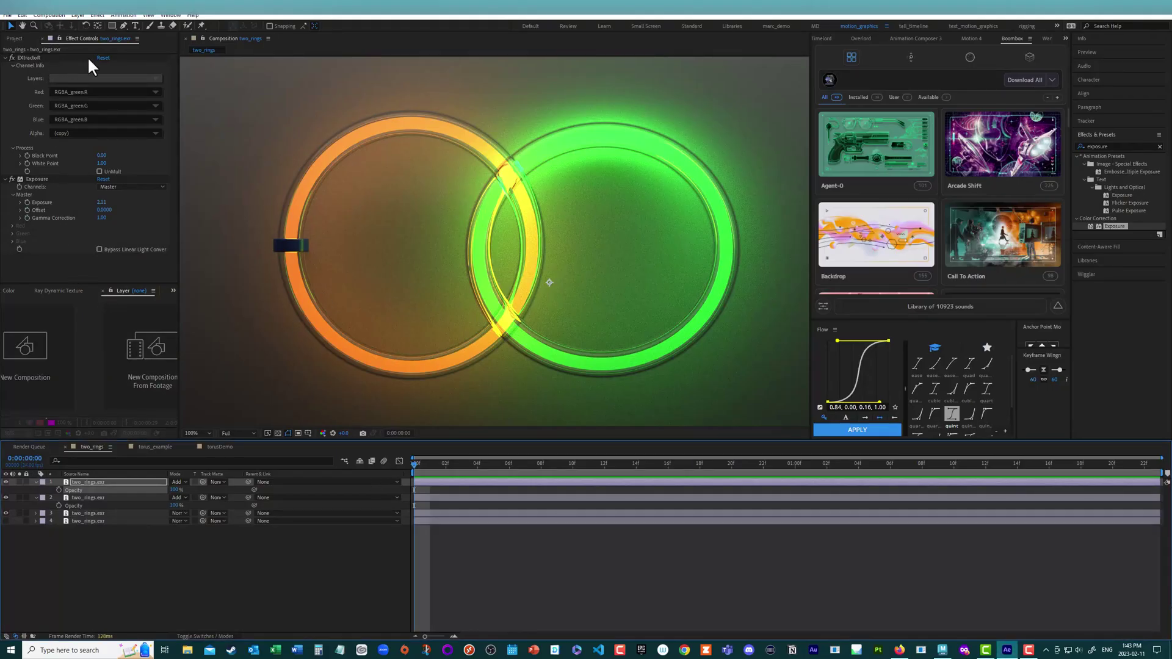
pyautogui.click(17, 38)
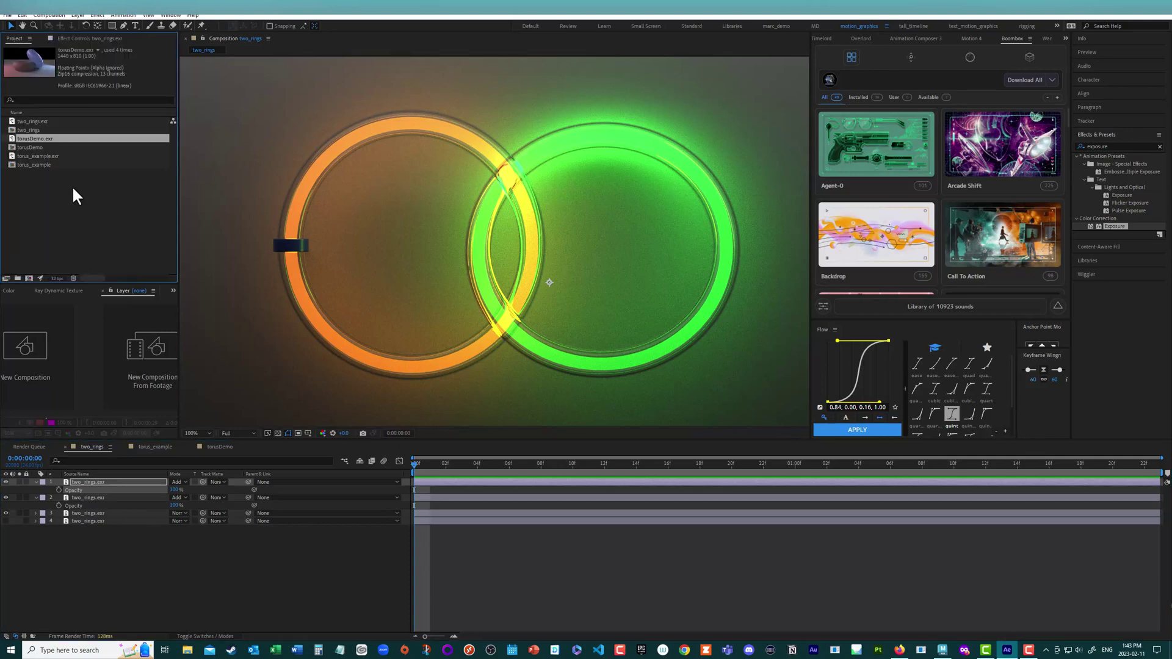
pyautogui.doubleClick(39, 180)
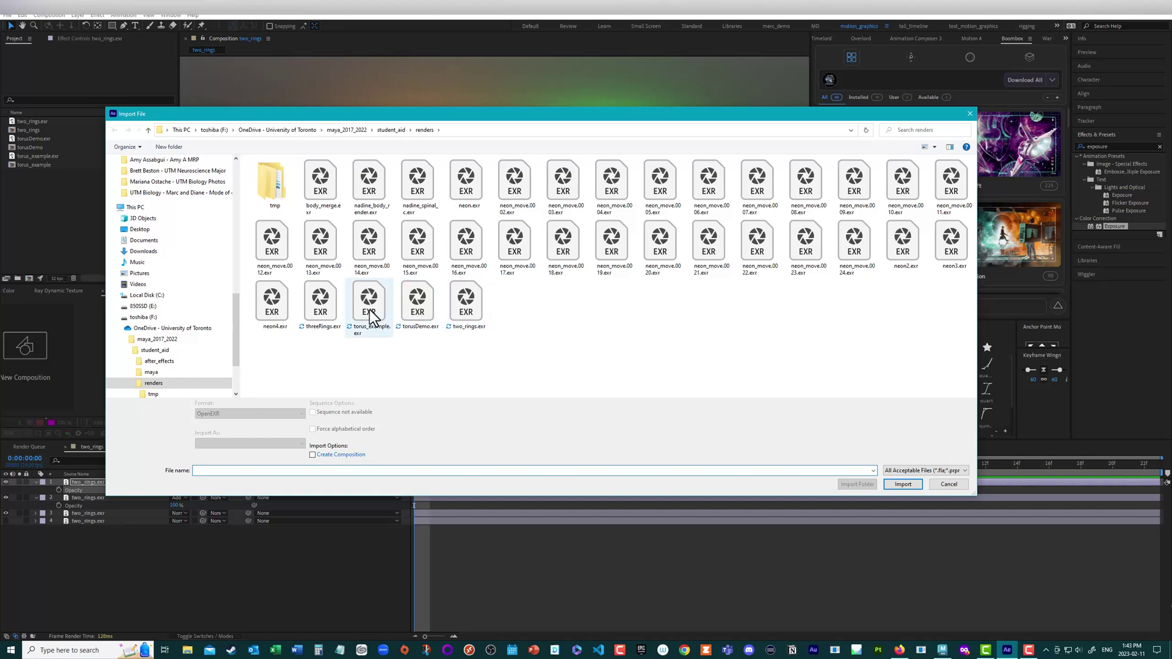
pyautogui.click(338, 321)
pyautogui.click(899, 466)
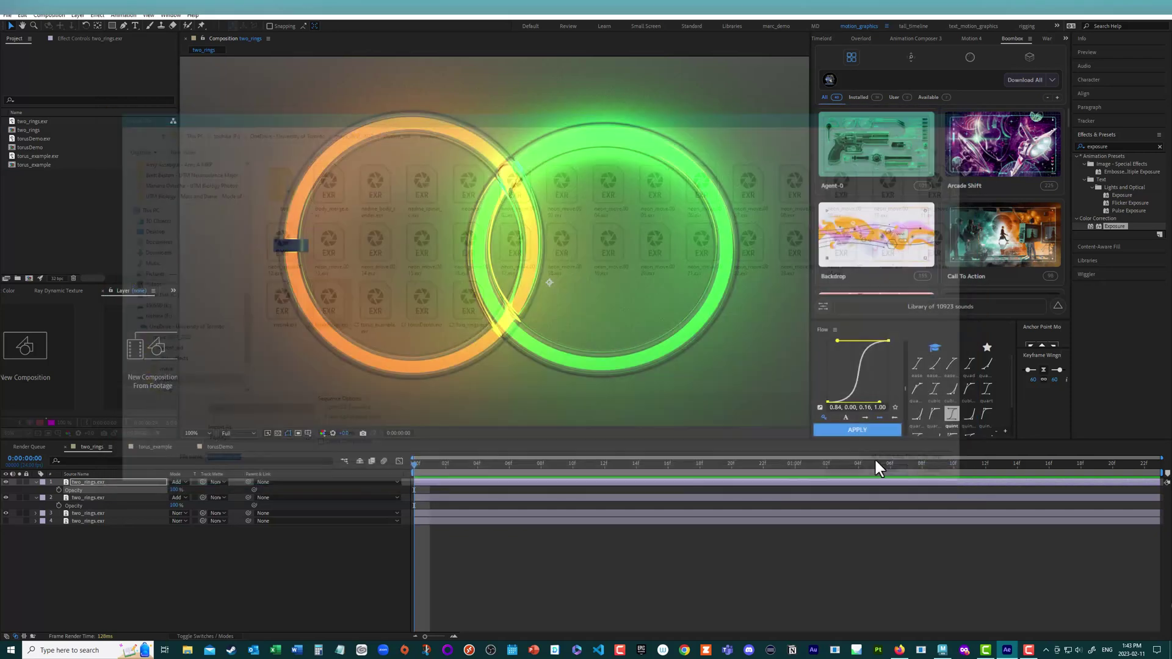
# Create a new composition from the threeRings.exr footage and view all three rings in full
pyautogui.moveTo(29, 173); pyautogui.dragTo(25, 276)
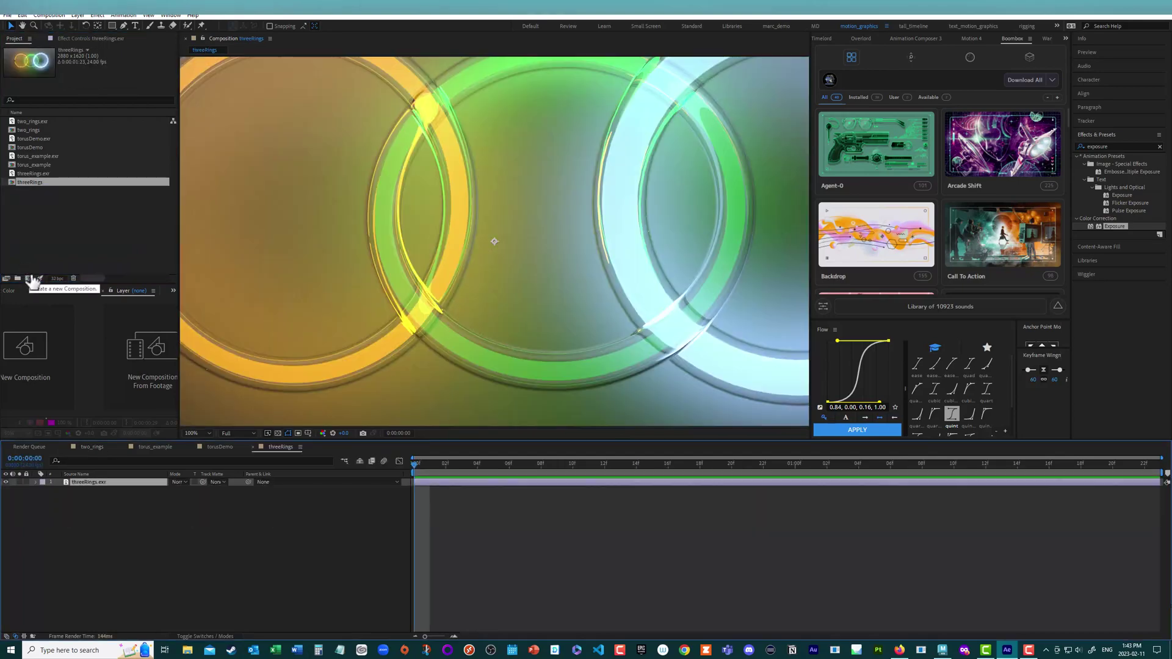
pyautogui.scroll(-1, 448, 278)
pyautogui.scroll(3, 446, 279)
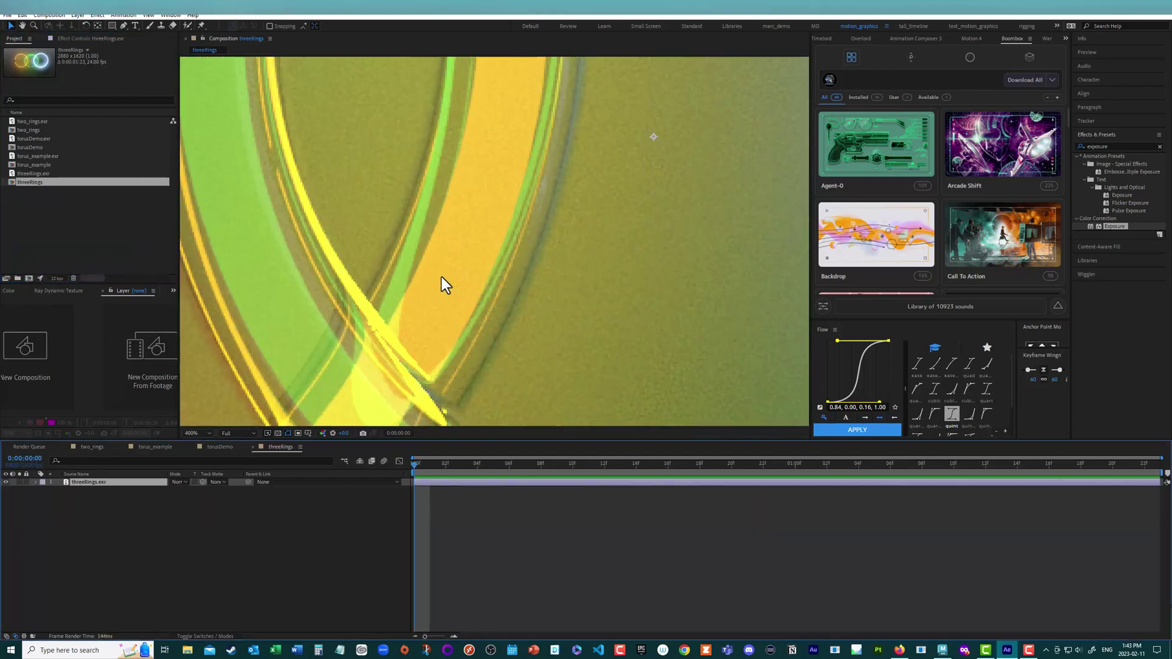
pyautogui.scroll(-4, 441, 277)
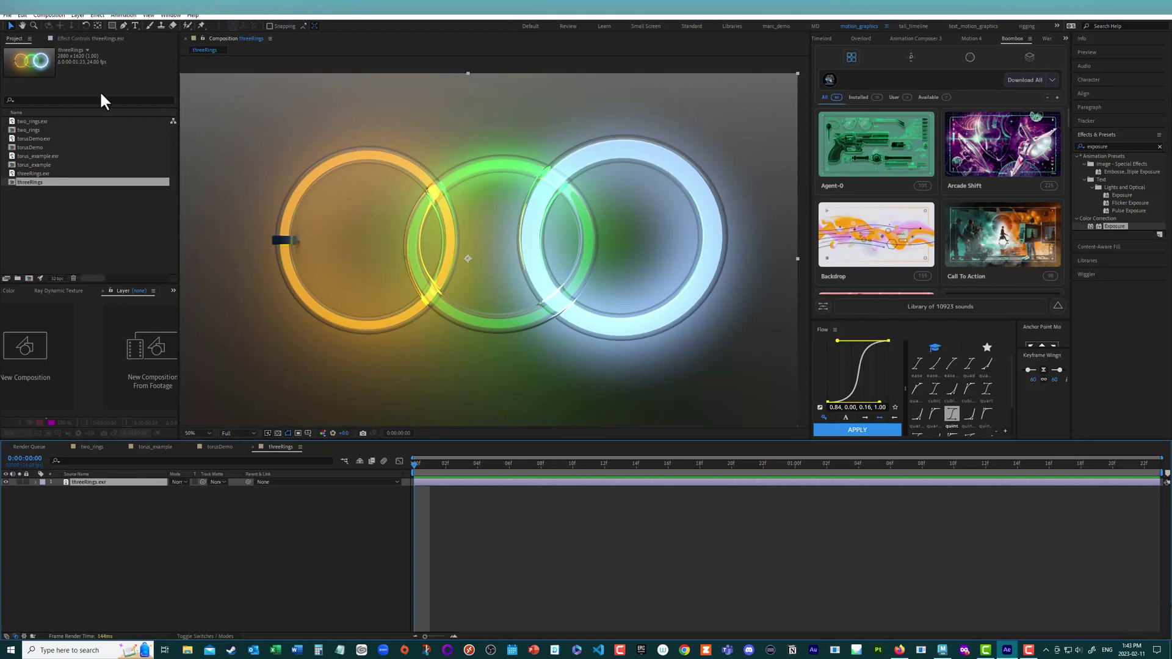
# Set the project's color depth to 32 bits per channel (float) in the Project Settings
pyautogui.click(9, 16)
pyautogui.click(97, 358)
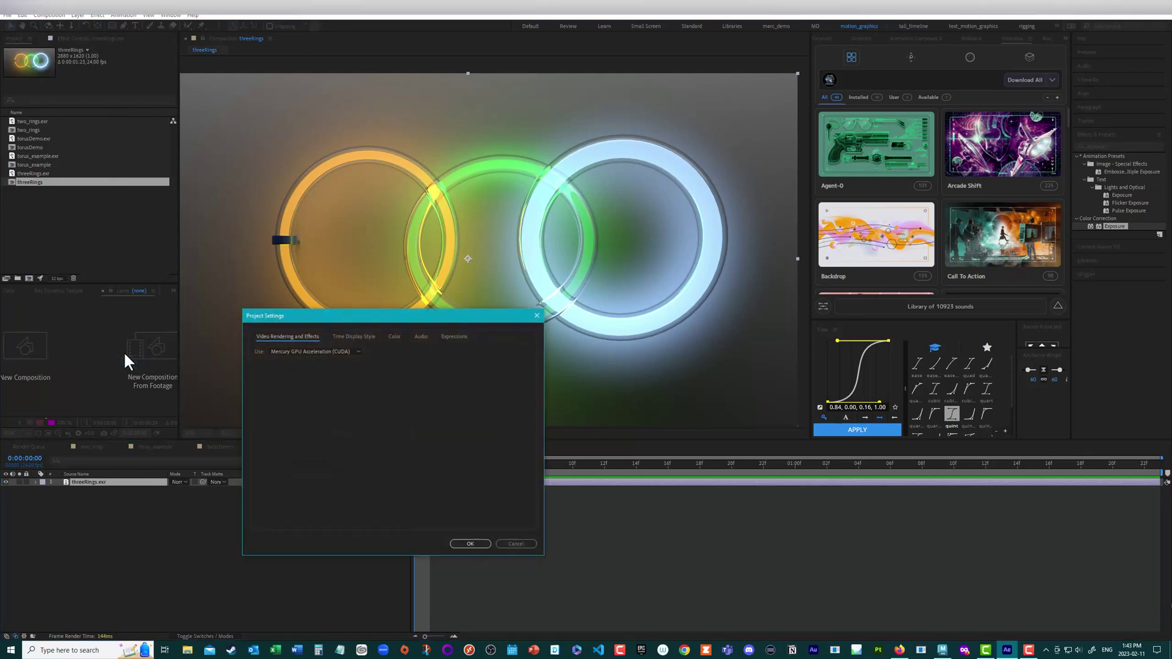
pyautogui.click(395, 336)
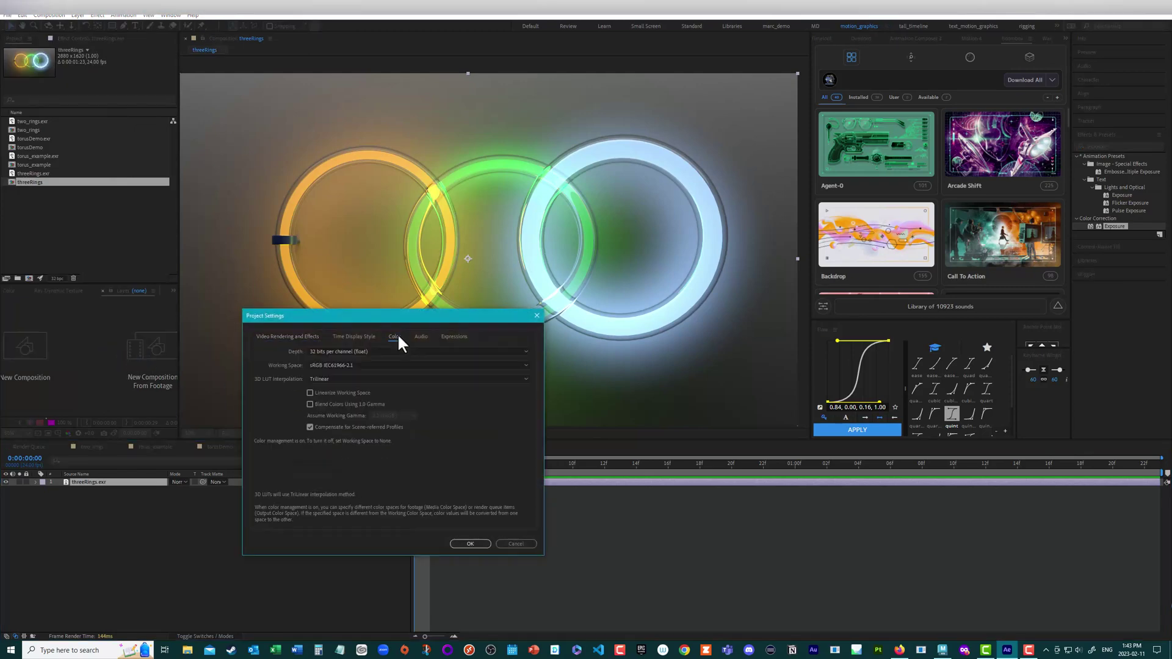
pyautogui.click(315, 352)
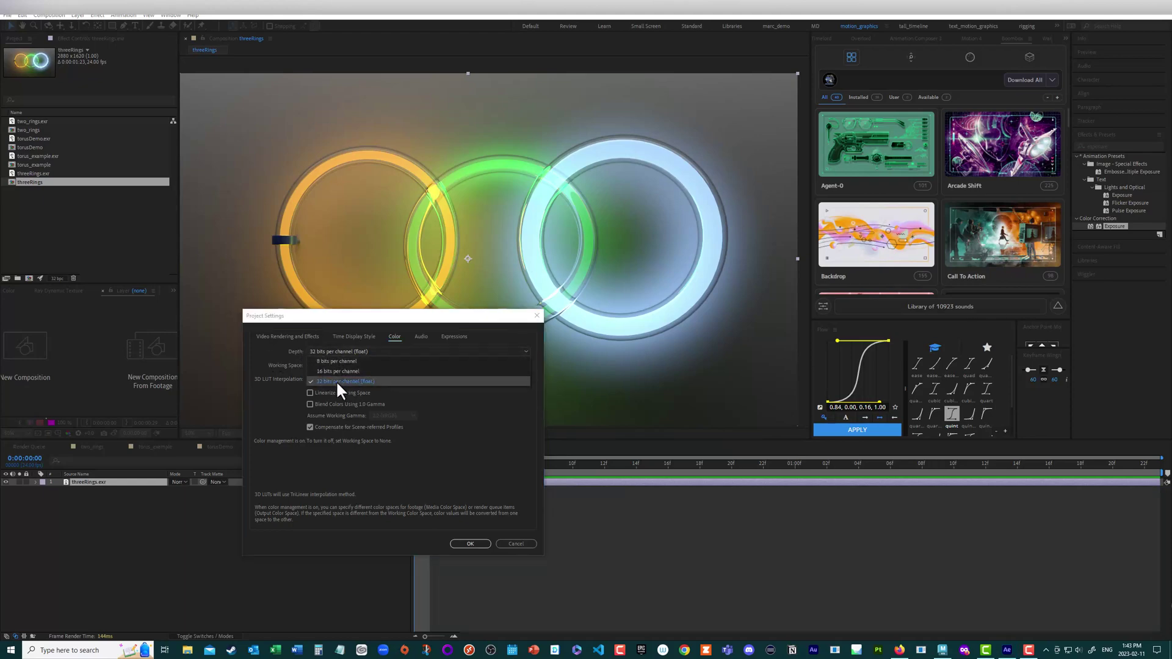
pyautogui.click(336, 380)
pyautogui.click(470, 543)
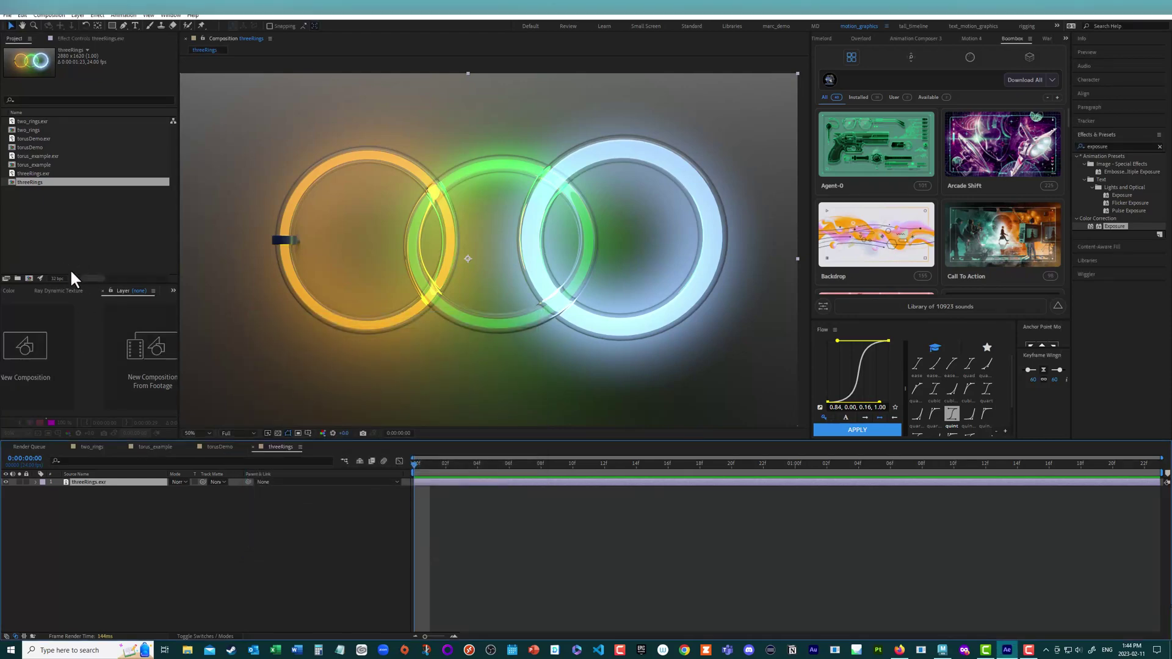
# Check the color profile and linear interpretation settings in the footage interpretation of threeRings.exr
pyautogui.click(30, 174)
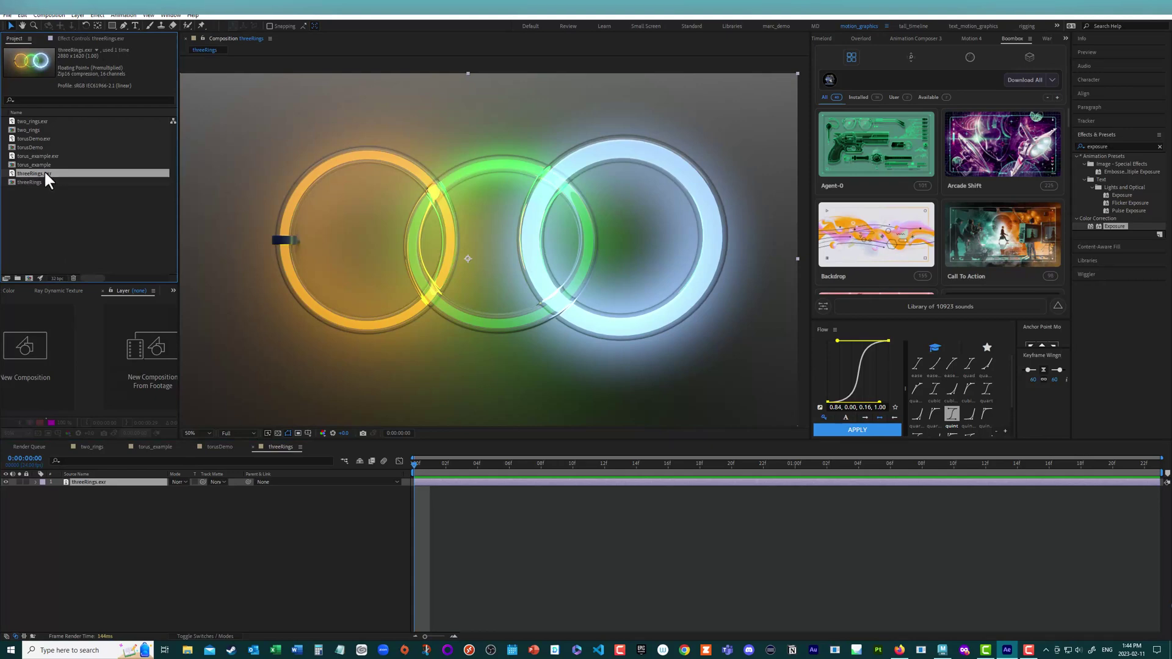
pyautogui.rightClick(31, 173)
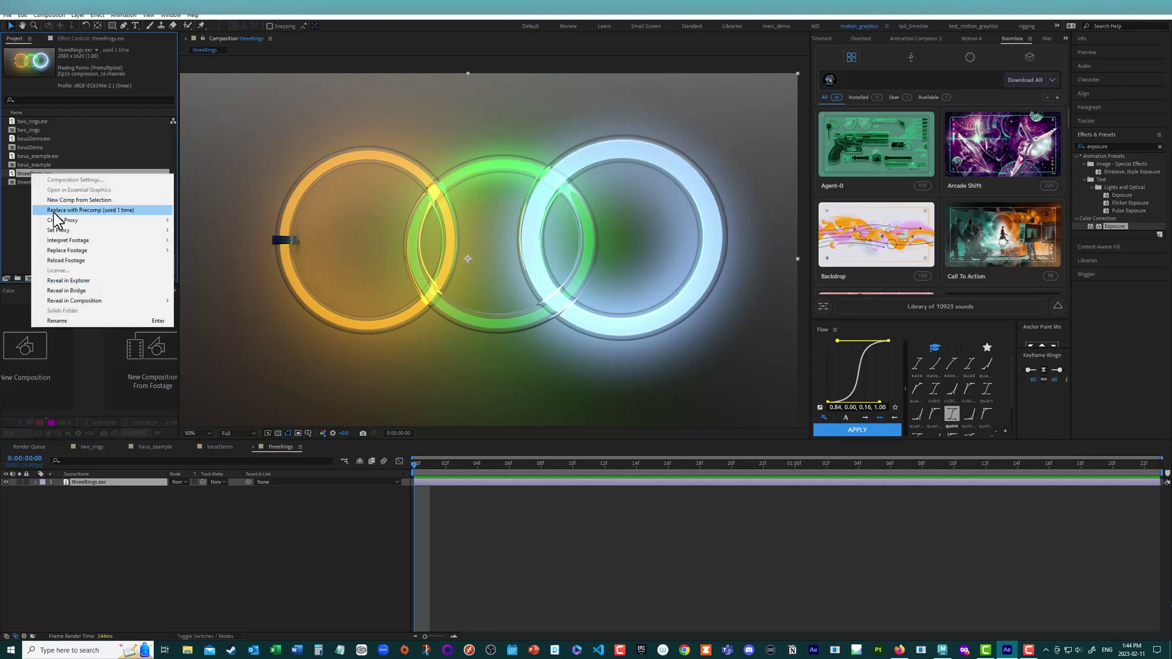
pyautogui.moveTo(67, 239)
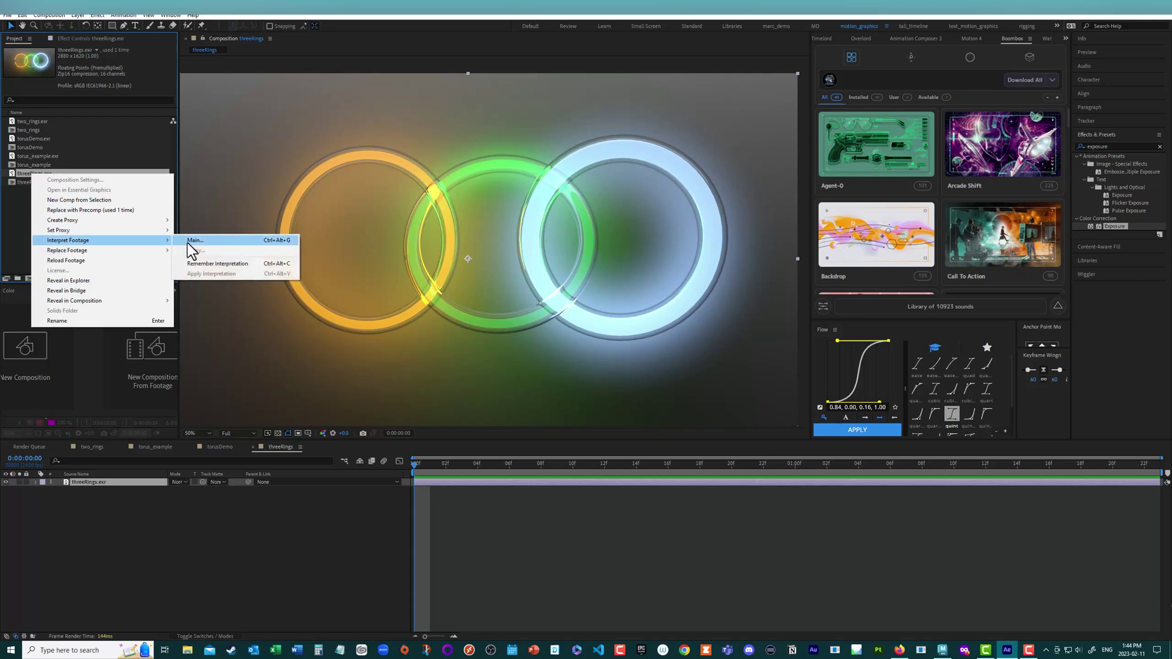
pyautogui.click(188, 241)
pyautogui.click(463, 211)
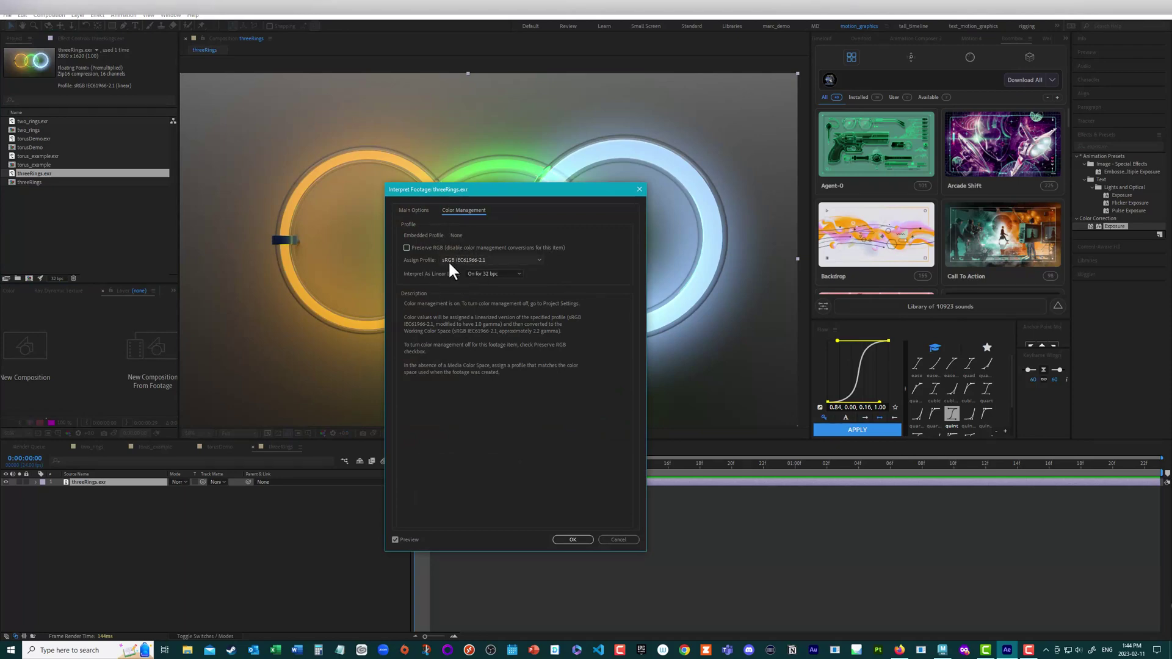
pyautogui.click(590, 541)
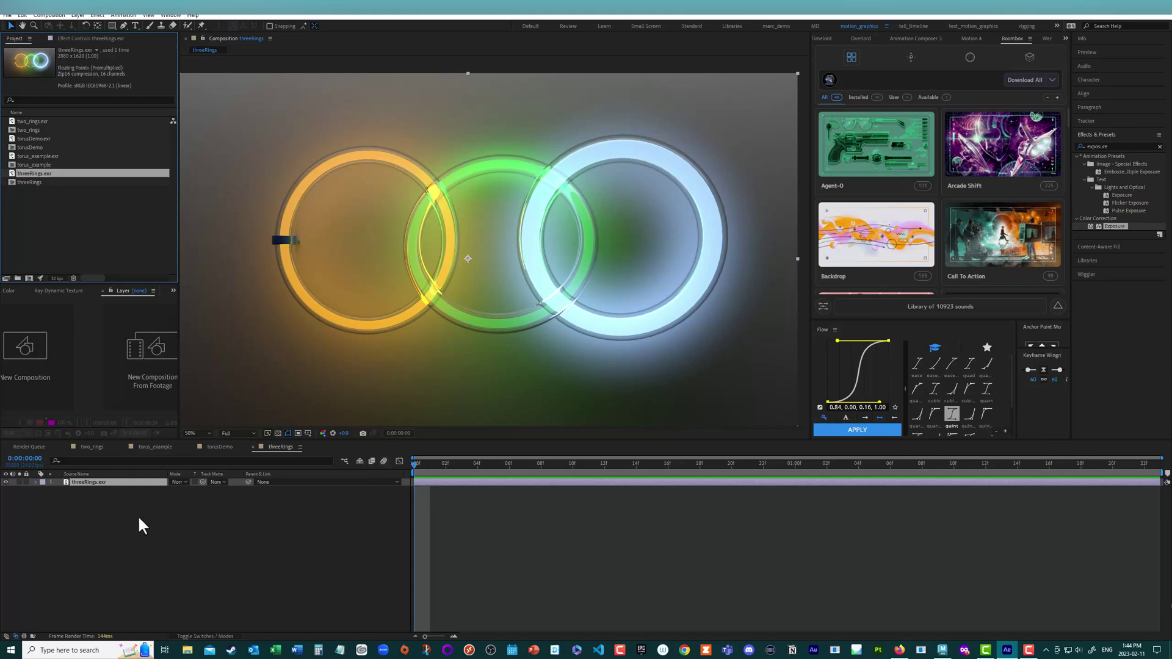
# Duplicate the threeRings.exr layer in the composition and apply the EXtractoR effect to the upper copy
pyautogui.click(89, 490)
pyautogui.hotkey('ctrl', 'd')
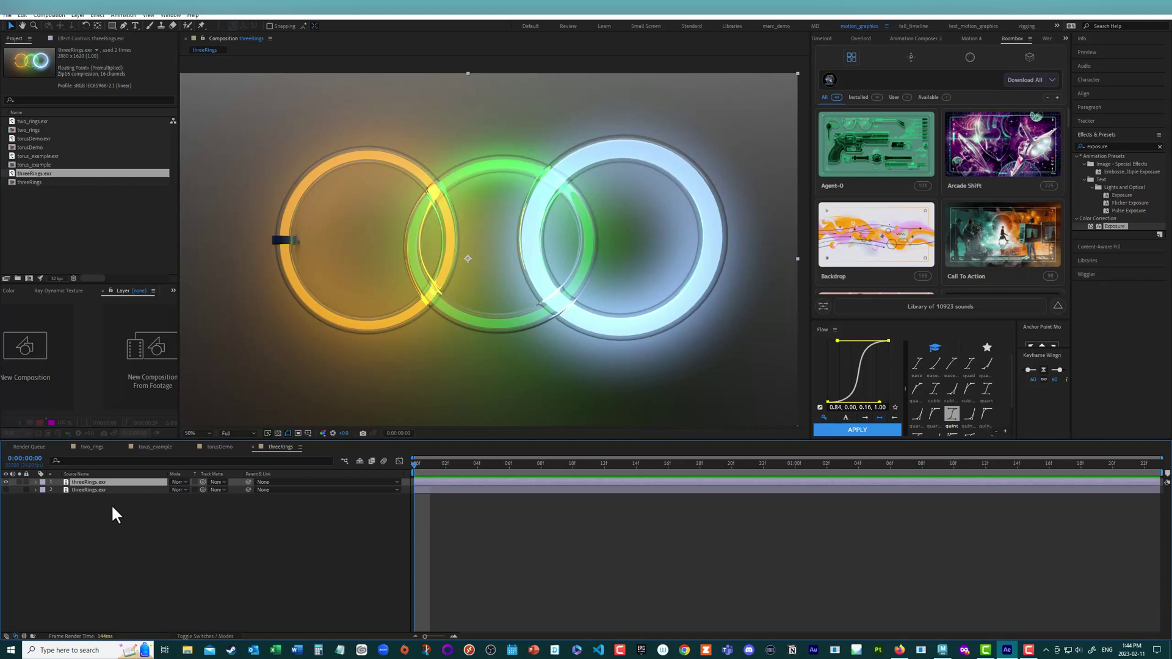
pyautogui.rightClick(88, 480)
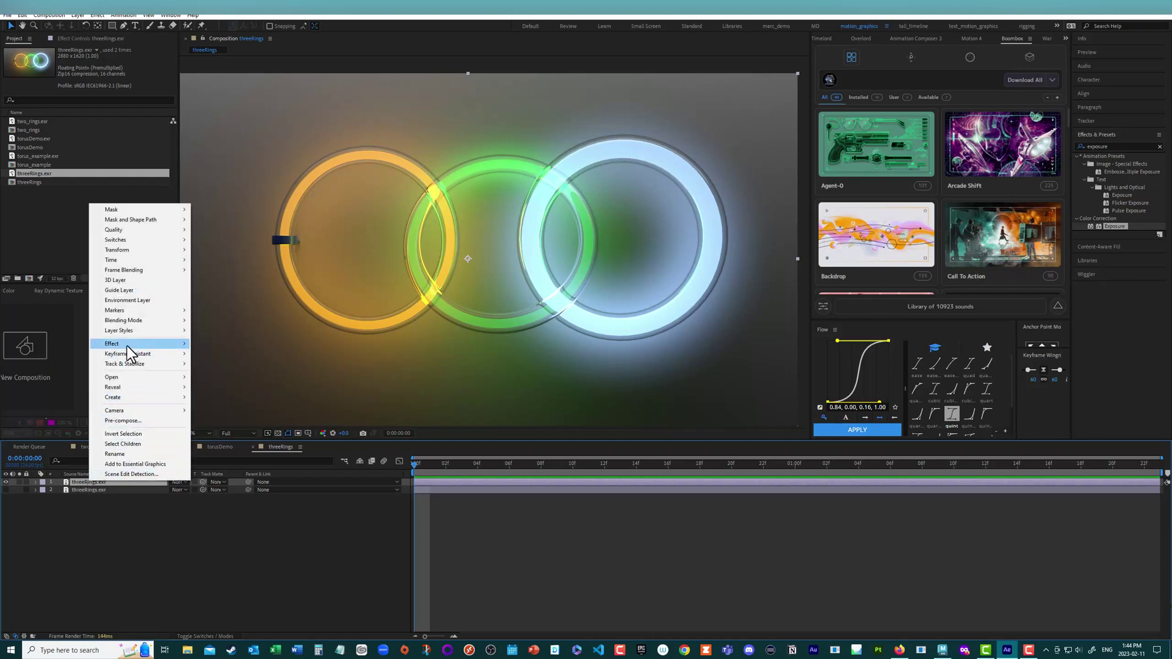
pyautogui.moveTo(127, 346)
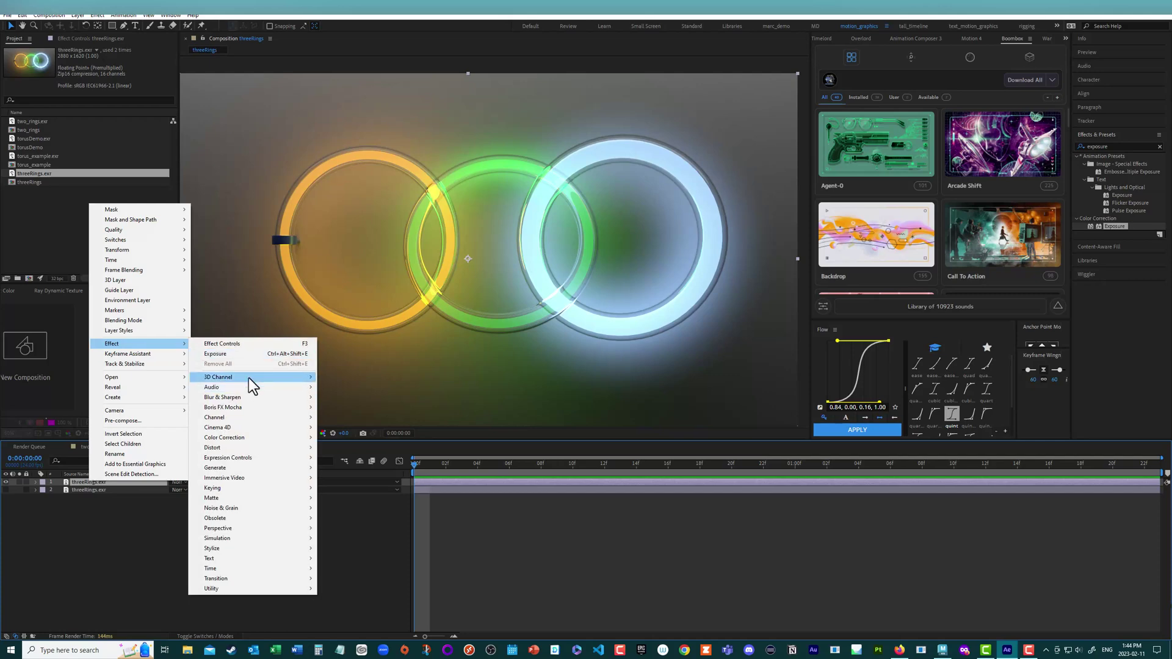
pyautogui.moveTo(248, 378)
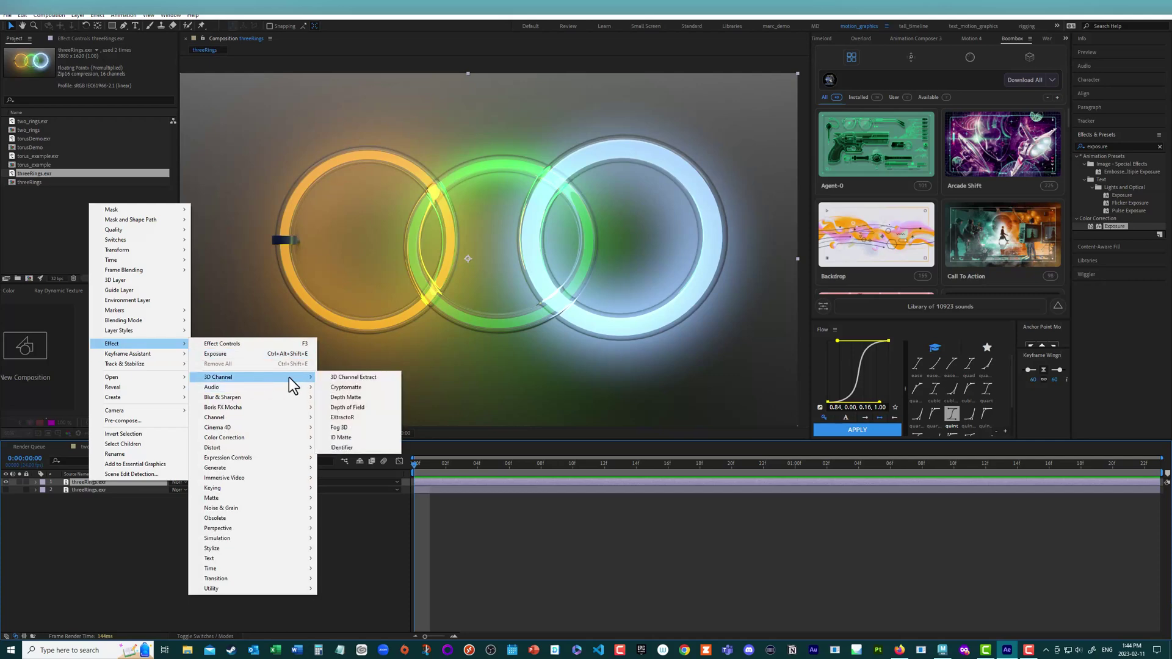
pyautogui.click(352, 418)
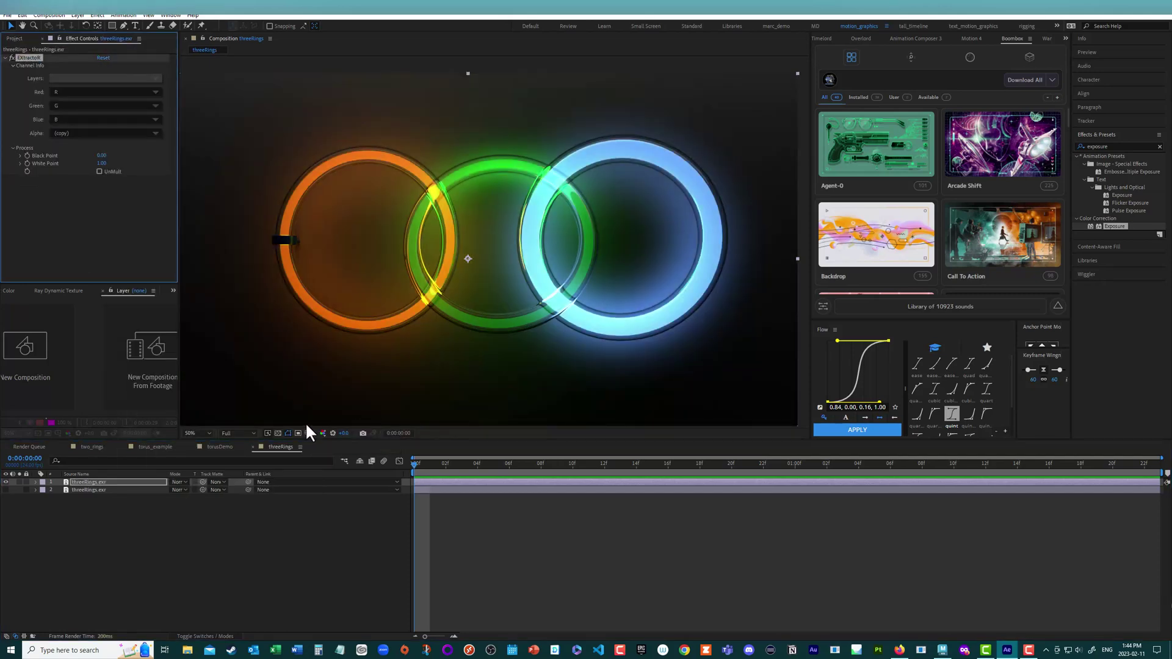
# Switch to the browser to view the ProEXR plug-in page, and return to After Effects
pyautogui.click(899, 650)
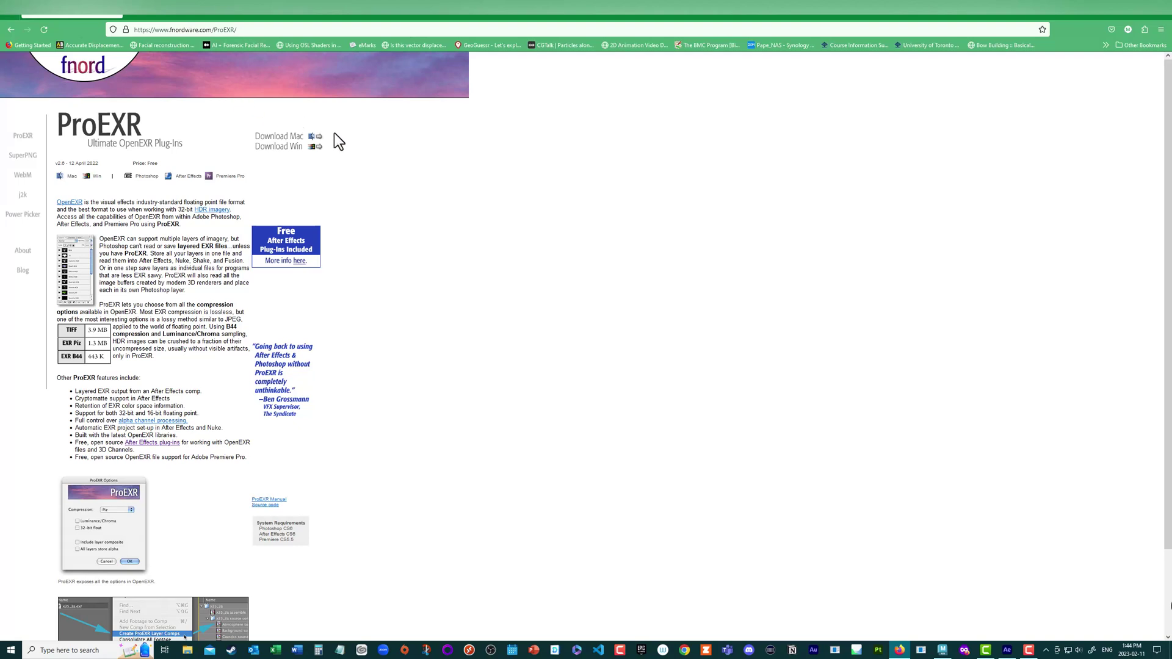
pyautogui.click(1126, 12)
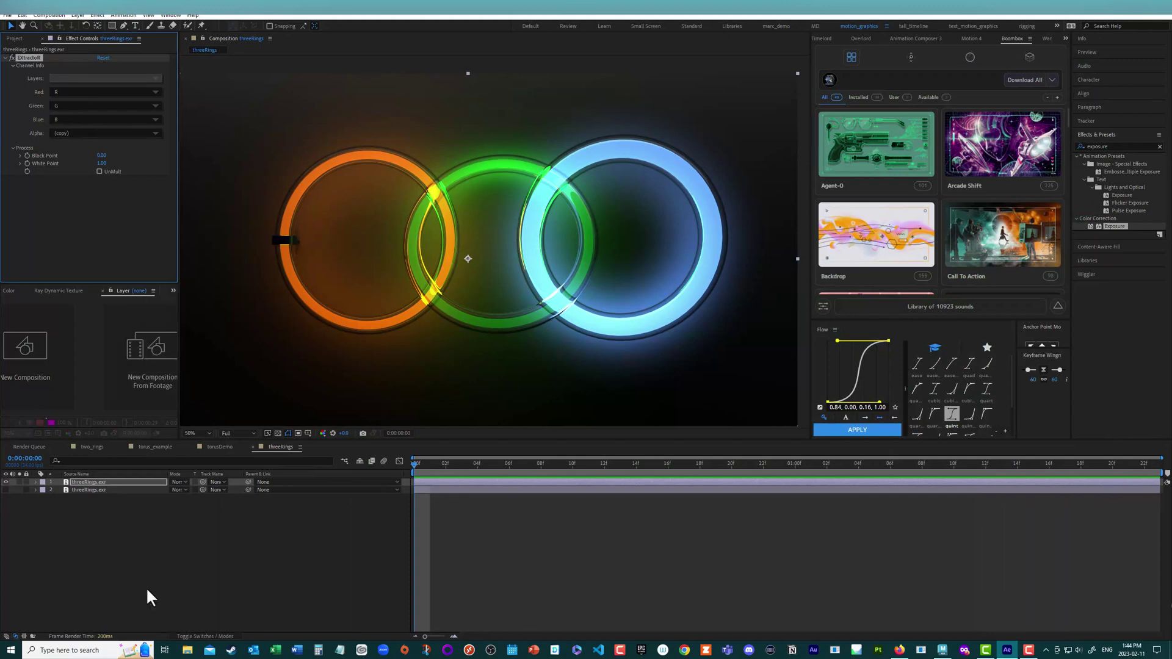
# Set the upper layer's EXtractoR effect to extract the RGBA_key layer
pyautogui.click(98, 483)
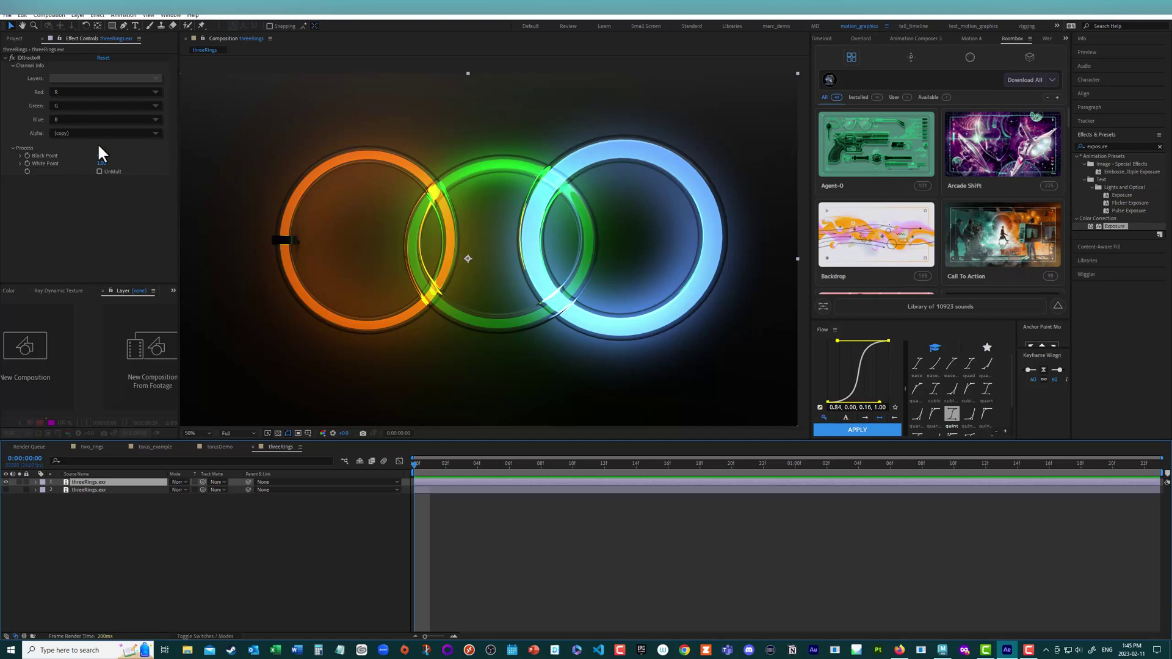
pyautogui.click(72, 78)
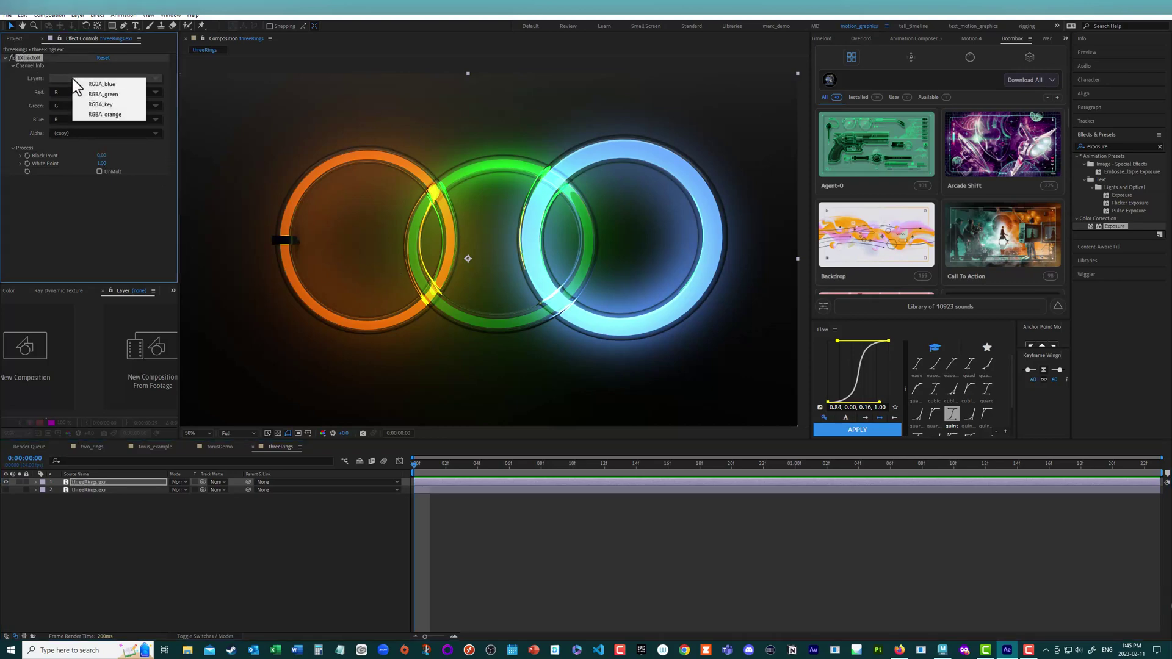
pyautogui.click(93, 105)
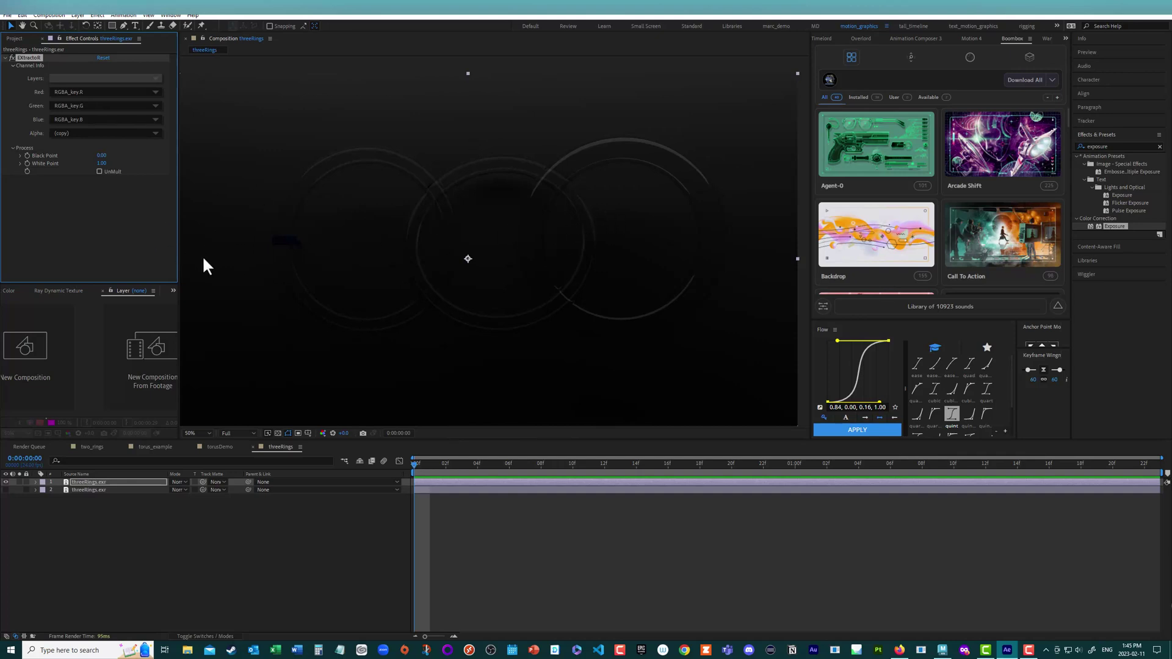
# Find the Exposure color correction effect and apply it to the upper threeRings.exr layer
pyautogui.click(83, 483)
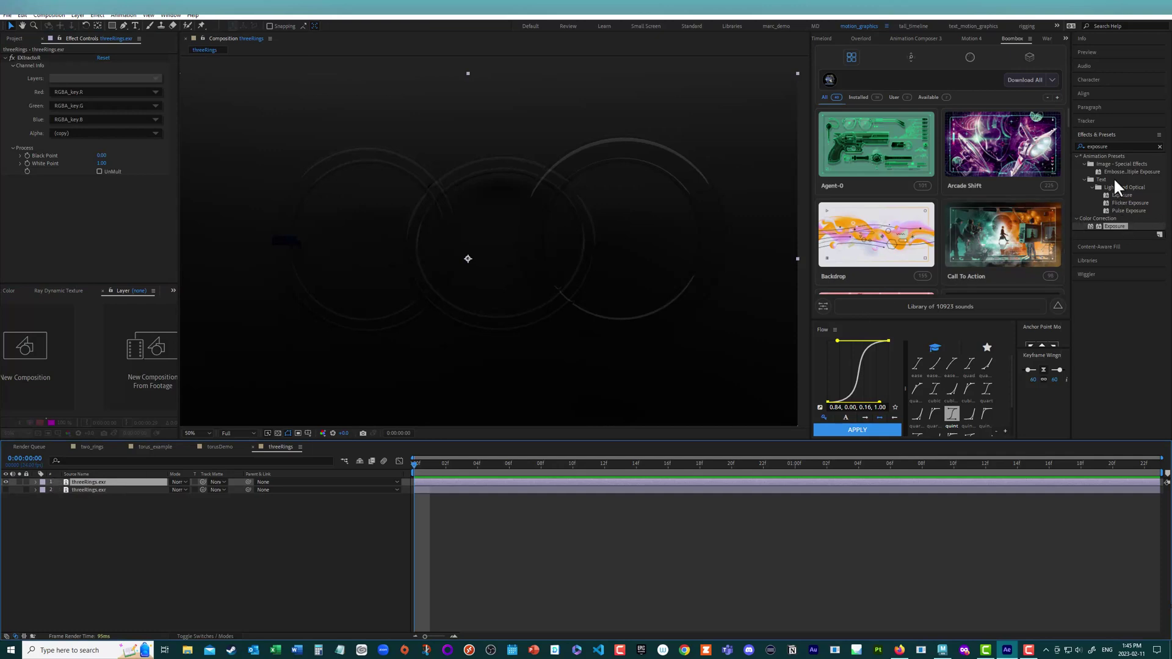
pyautogui.click(1114, 147)
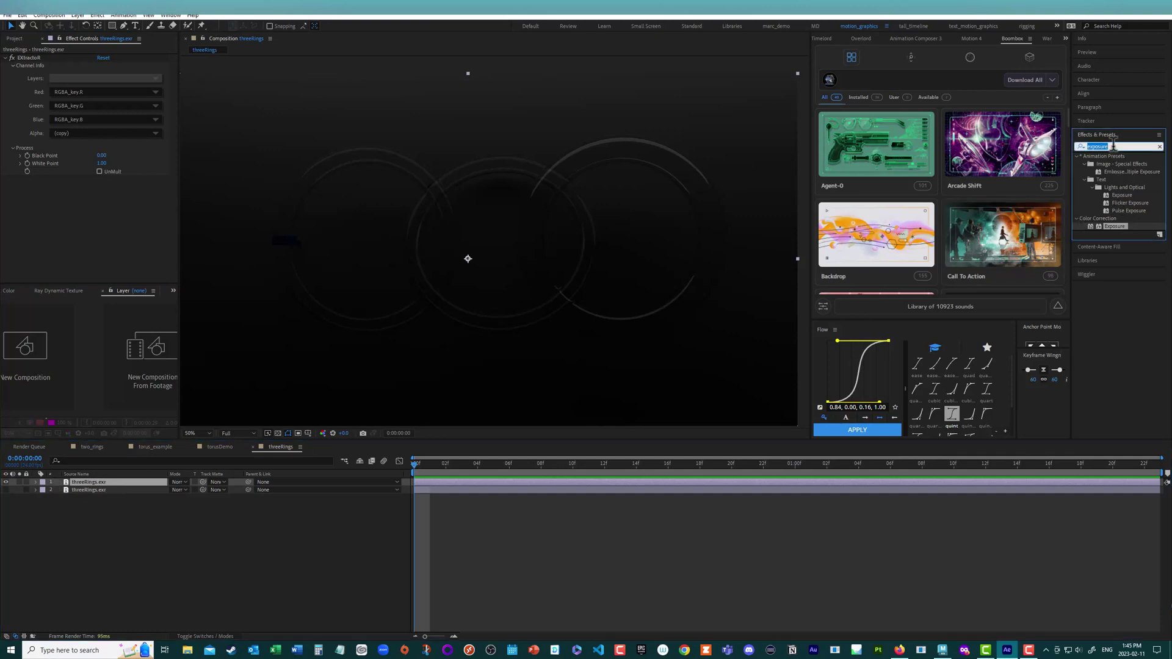
pyautogui.write('espo')
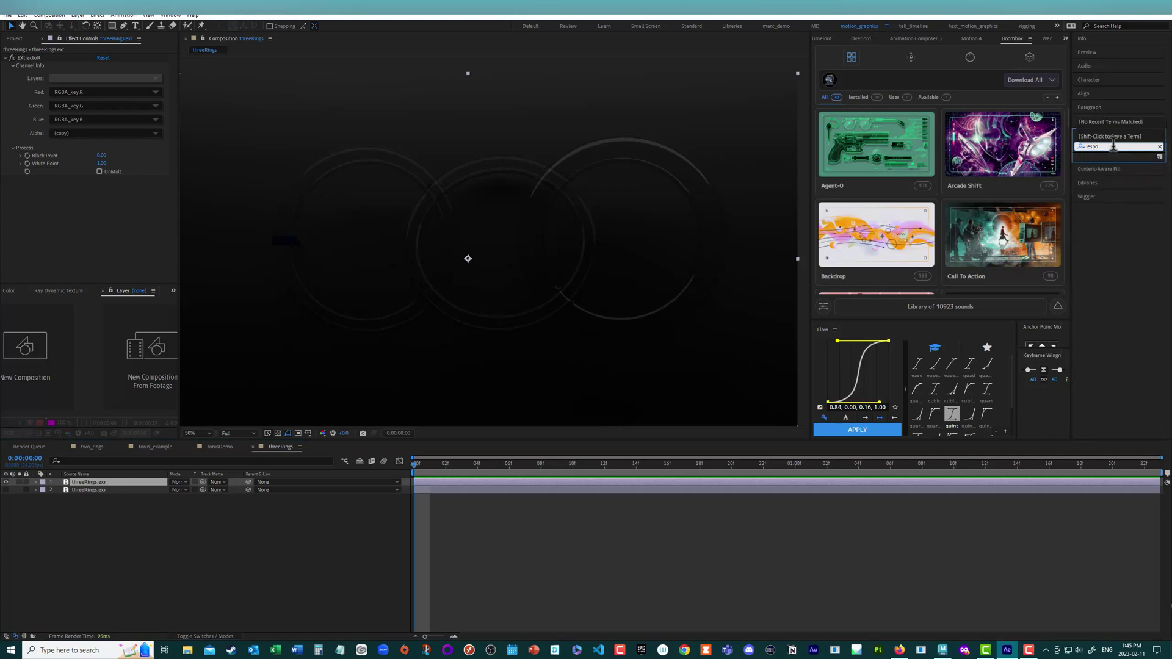
pyautogui.press('BackSpace')
pyautogui.press('BackSpace')
pyautogui.press('BackSpace')
pyautogui.write('xpos')
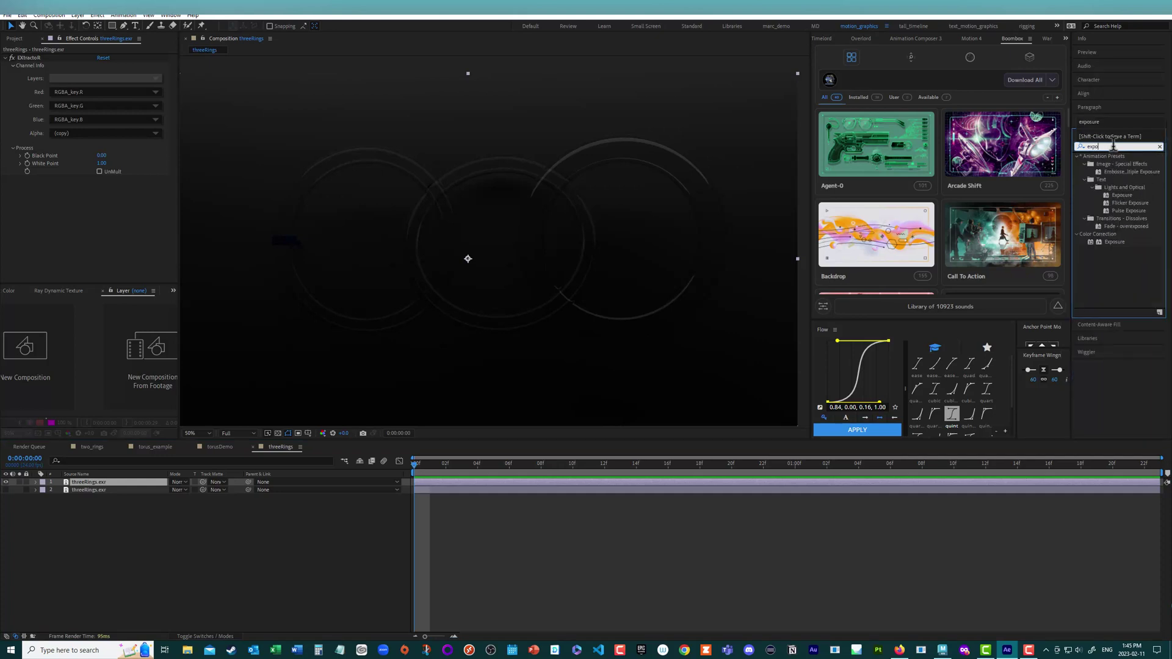
pyautogui.doubleClick(1107, 240)
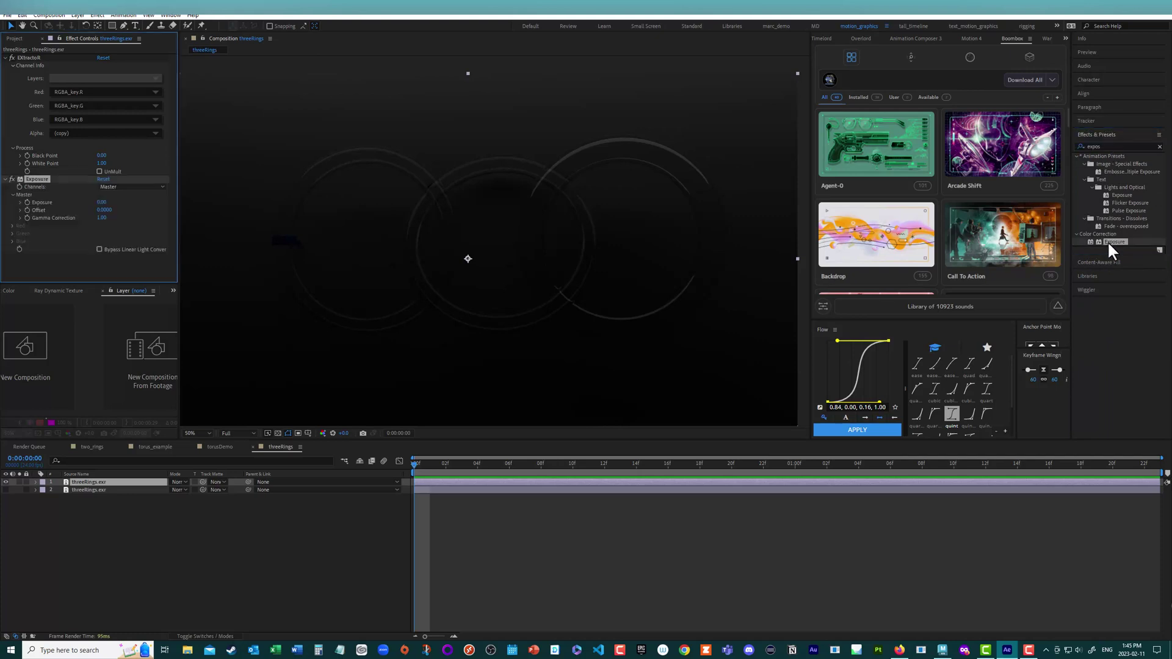
# Try a higher gamma correction in the Exposure effect and set it back to 1
pyautogui.moveTo(101, 218); pyautogui.dragTo(123, 227)
pyautogui.click(104, 218)
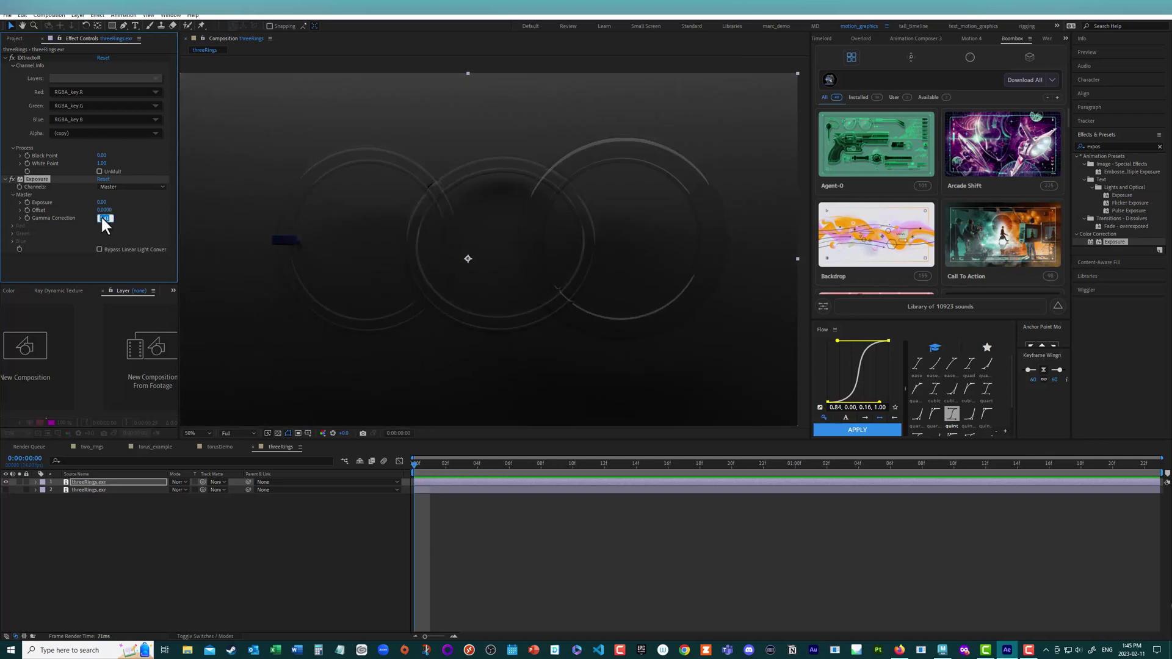
pyautogui.write('1')
pyautogui.press('Return')
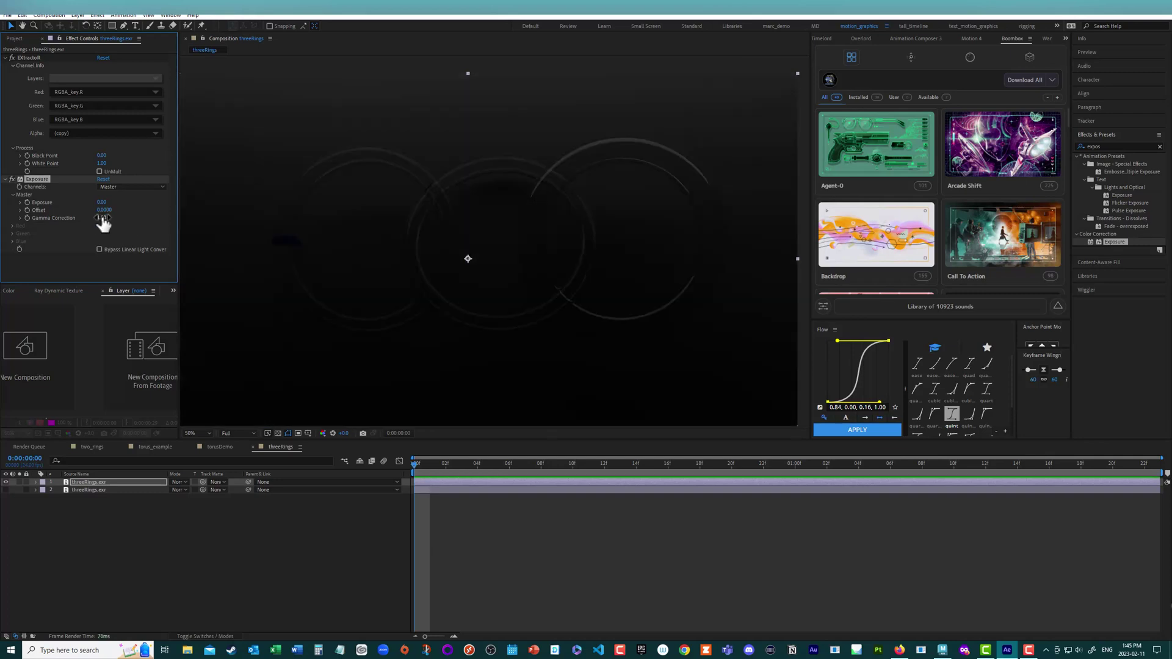
# Rename the upper threeRings.exr layer as key_light
pyautogui.click(99, 480)
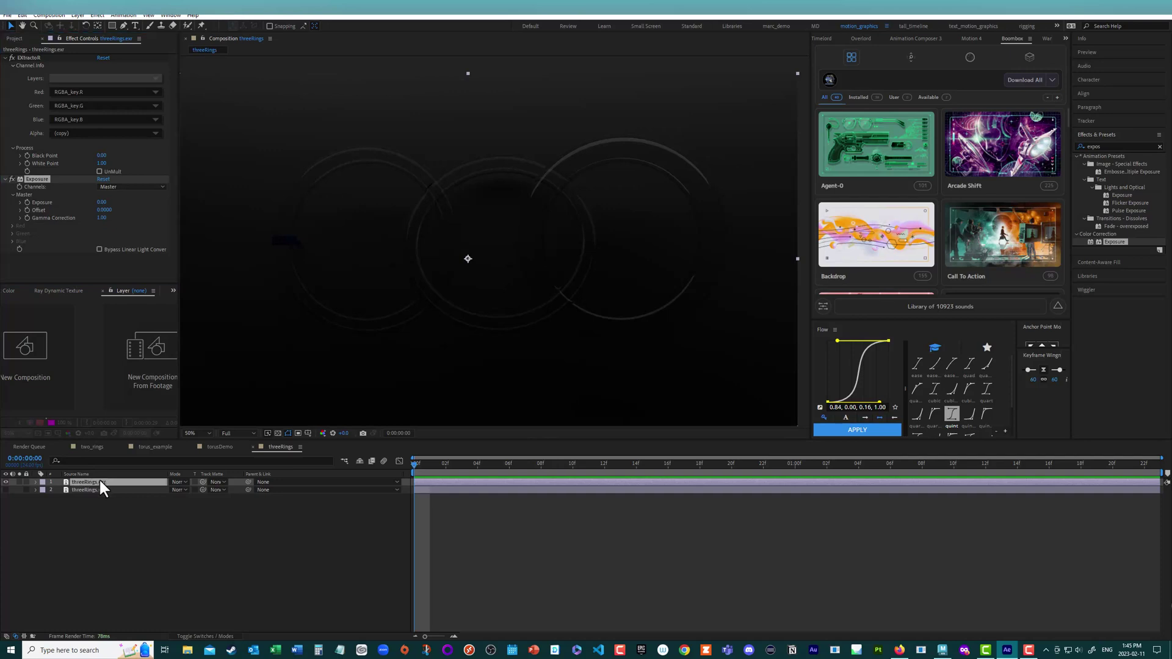
pyautogui.press('Return')
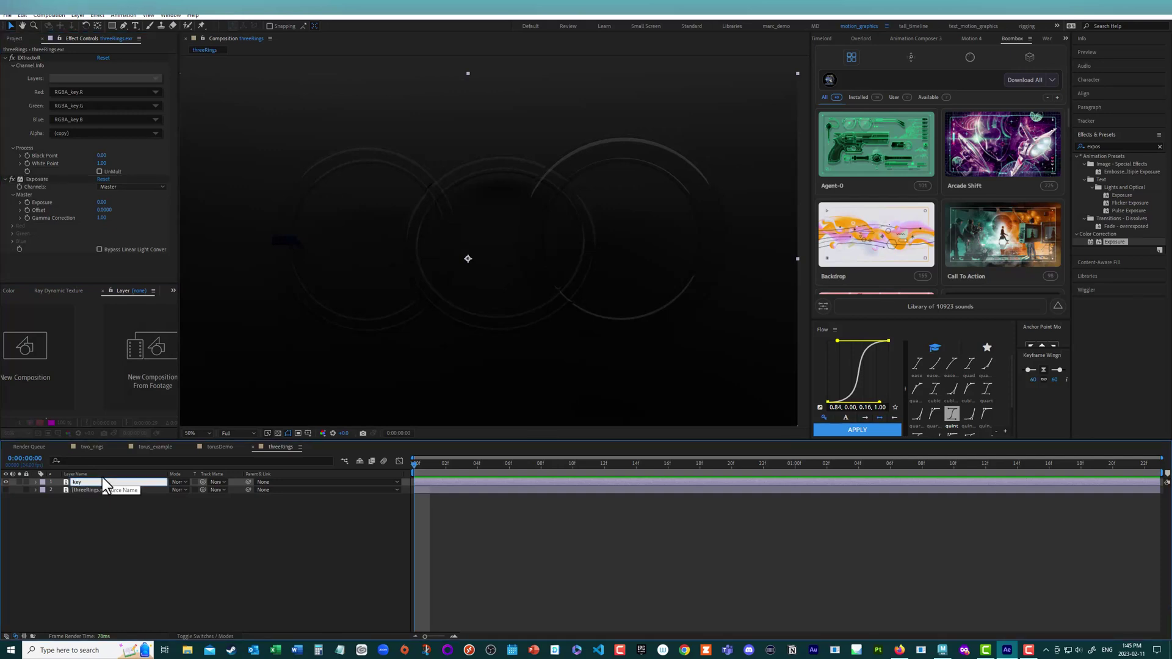
pyautogui.write('key_light')
pyautogui.press('Return')
# Make a duplicate of the key_light layer, named blue, that extracts the RGBA_blue layer
pyautogui.hotkey('ctrl', 'd')
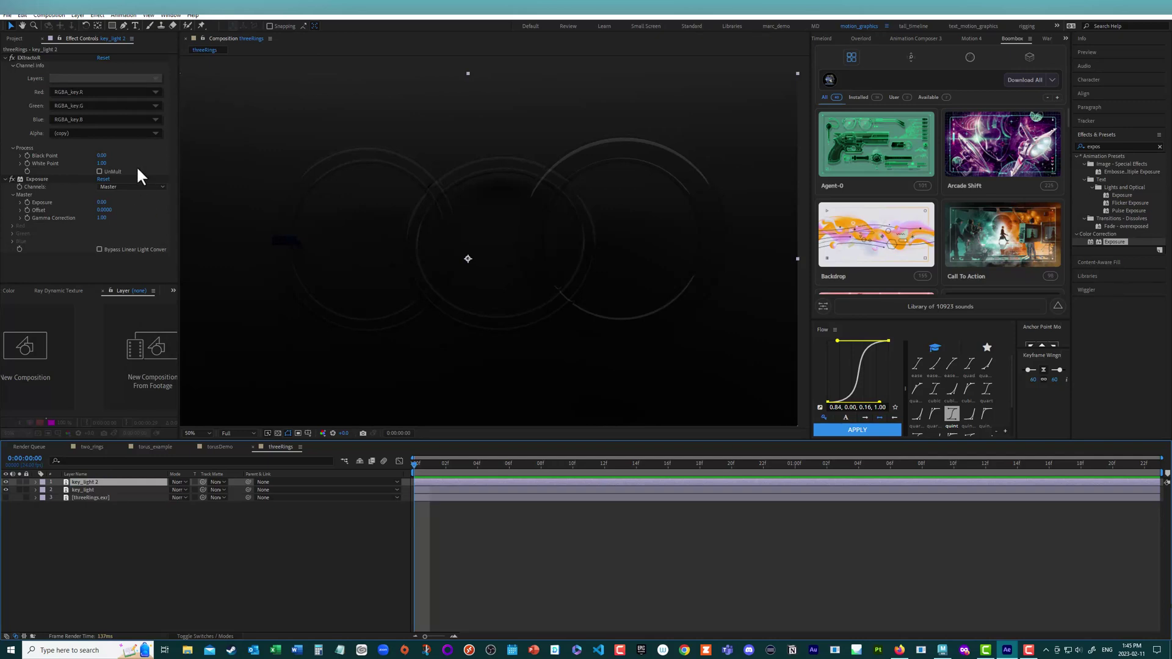
pyautogui.click(68, 79)
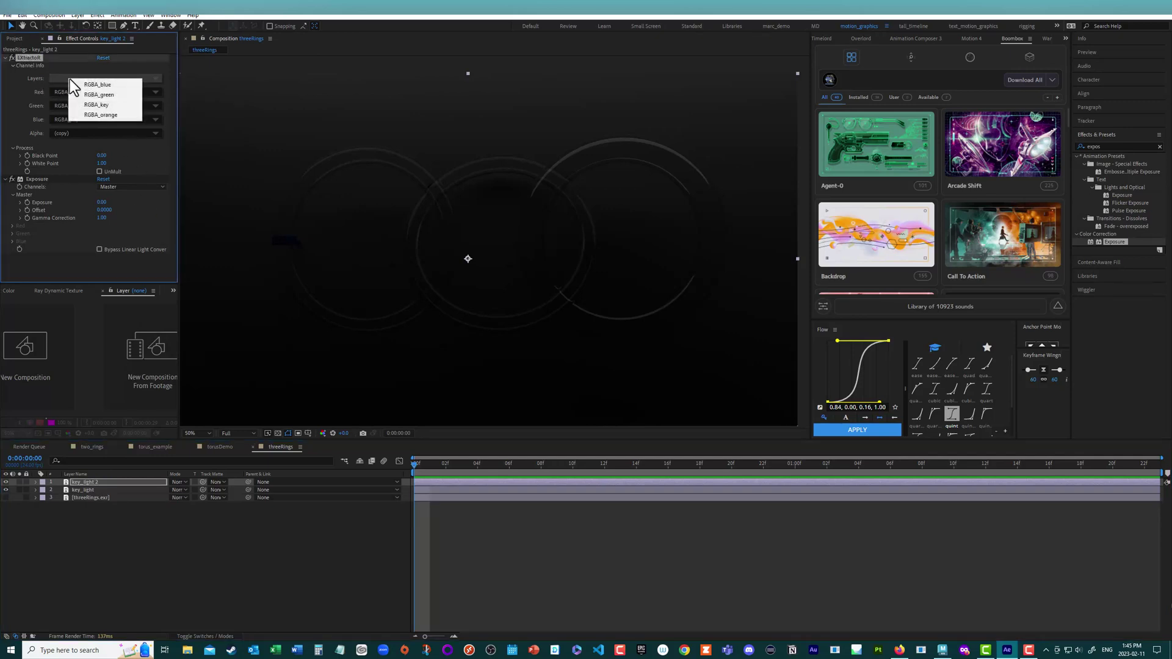
pyautogui.click(102, 85)
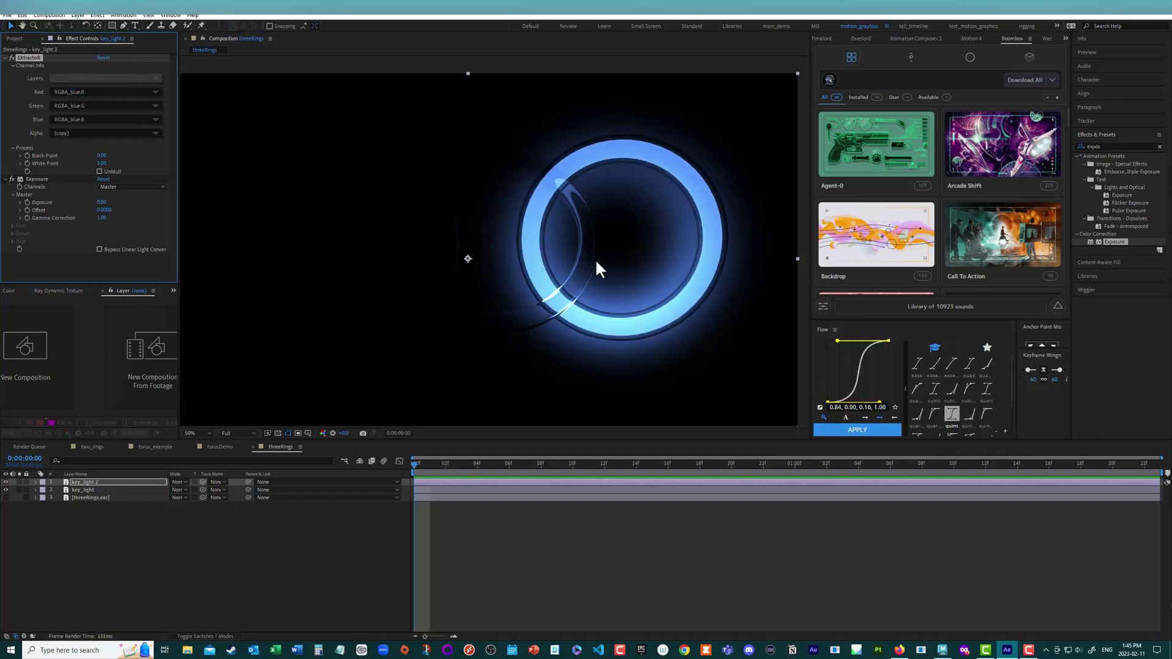
pyautogui.click(94, 481)
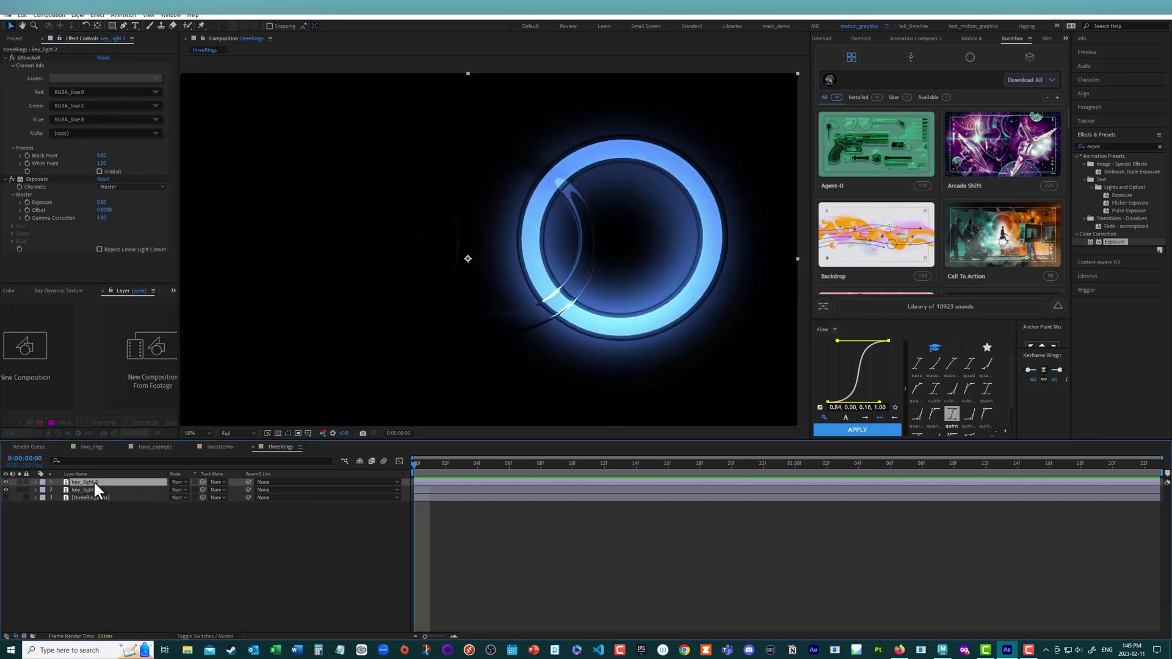
pyautogui.press('Return')
pyautogui.press('Return')
# Make a duplicate of the blue layer, named orange, that extracts the RGBA_orange layer
pyautogui.hotkey('ctrl', 'd')
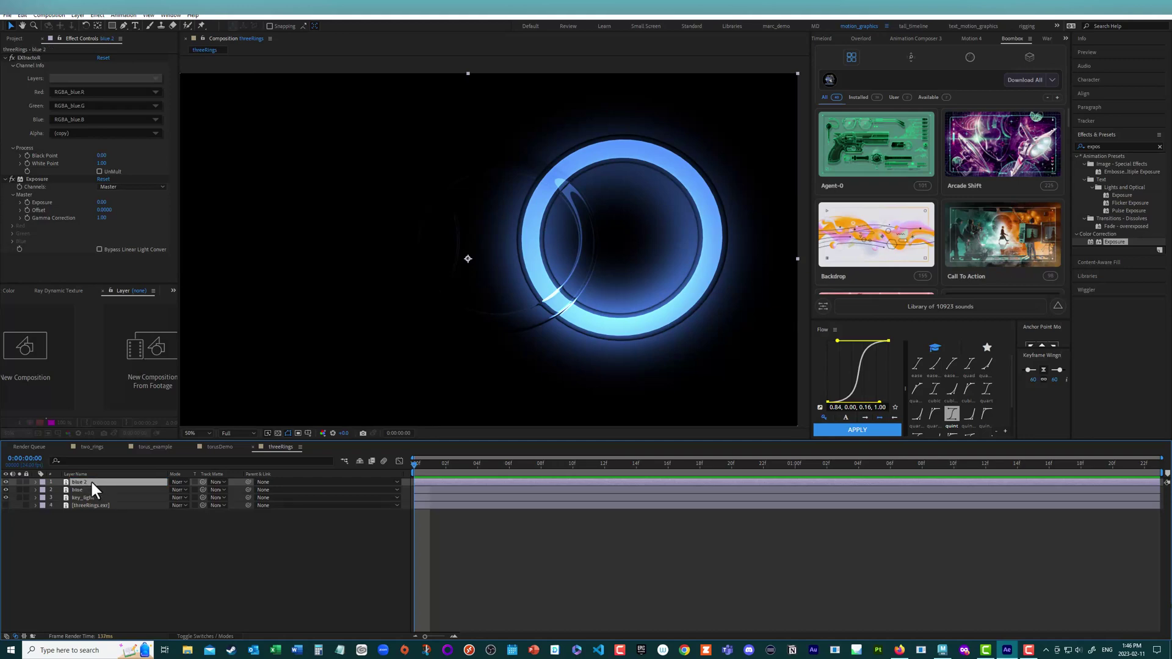
pyautogui.click(73, 86)
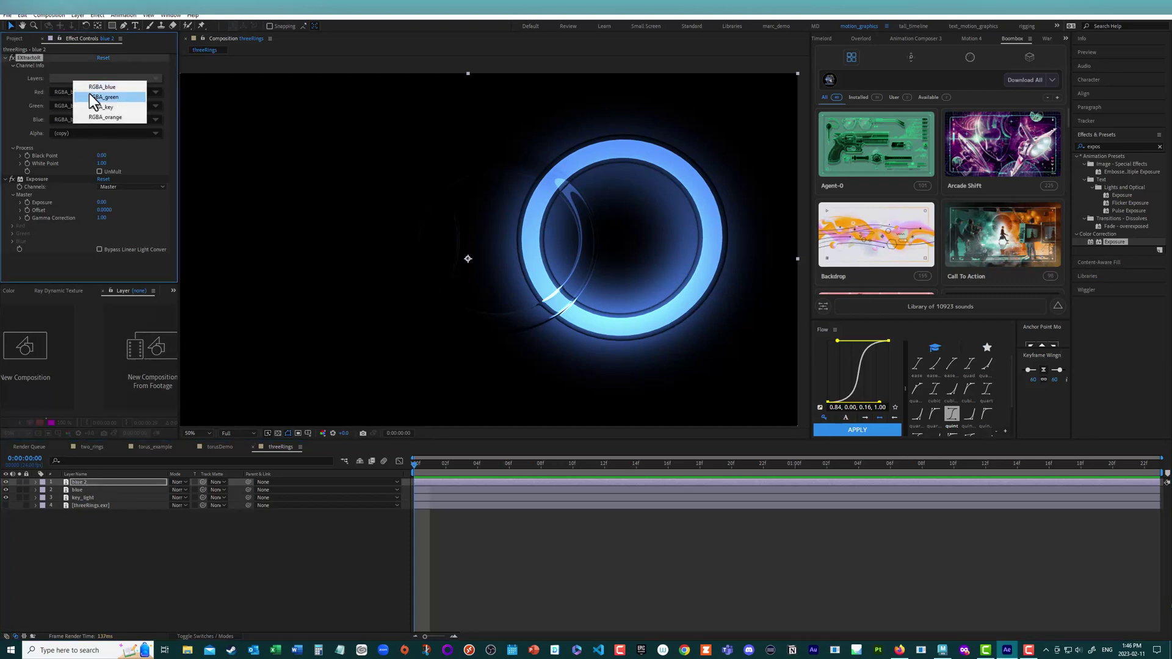
pyautogui.click(104, 114)
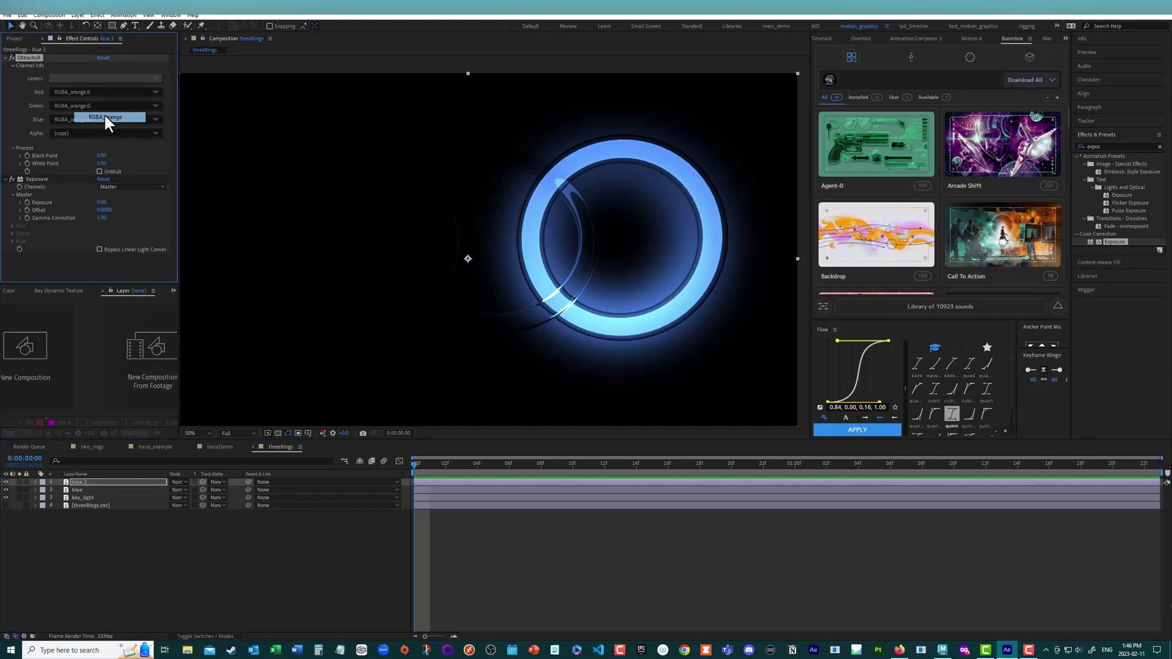
pyautogui.click(74, 481)
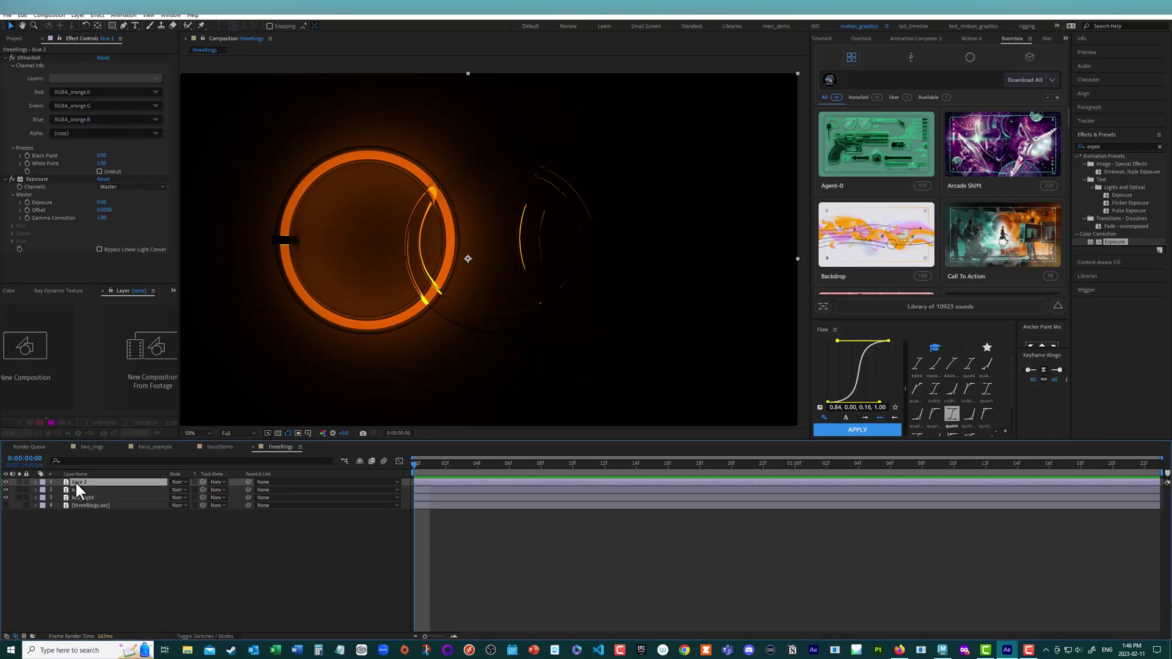
pyautogui.press('Return')
pyautogui.write('orange')
pyautogui.press('Return')
# Make a duplicate of the orange layer, named green, that extracts the RGBA_green layer
pyautogui.hotkey('ctrl', 'd')
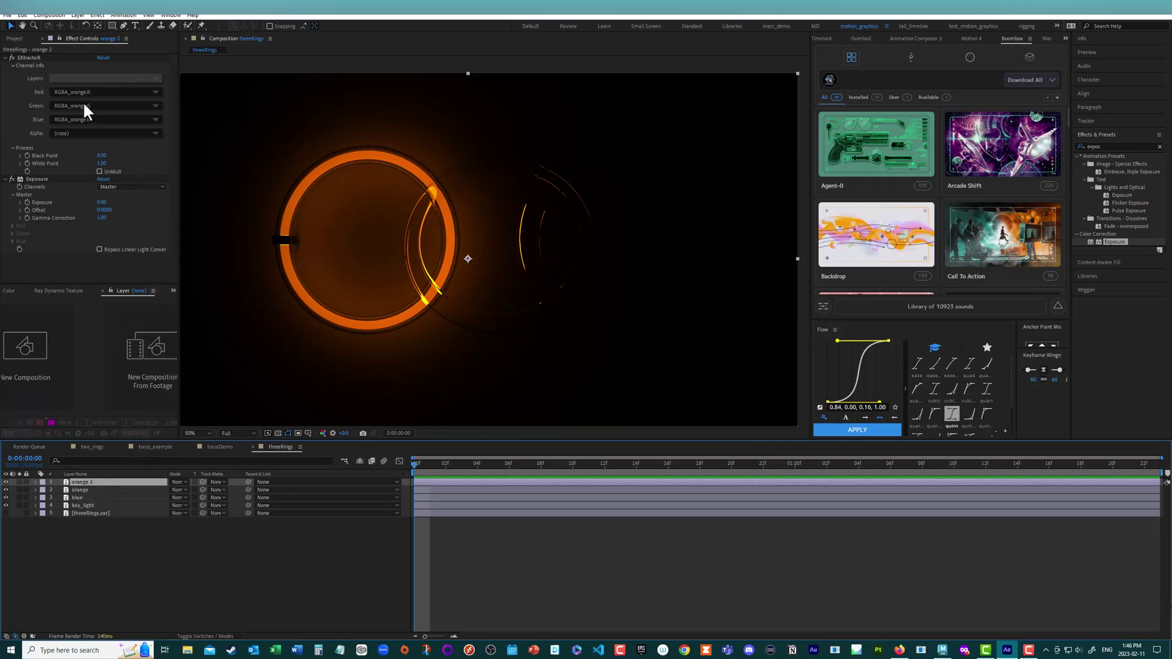
pyautogui.click(78, 78)
pyautogui.click(108, 94)
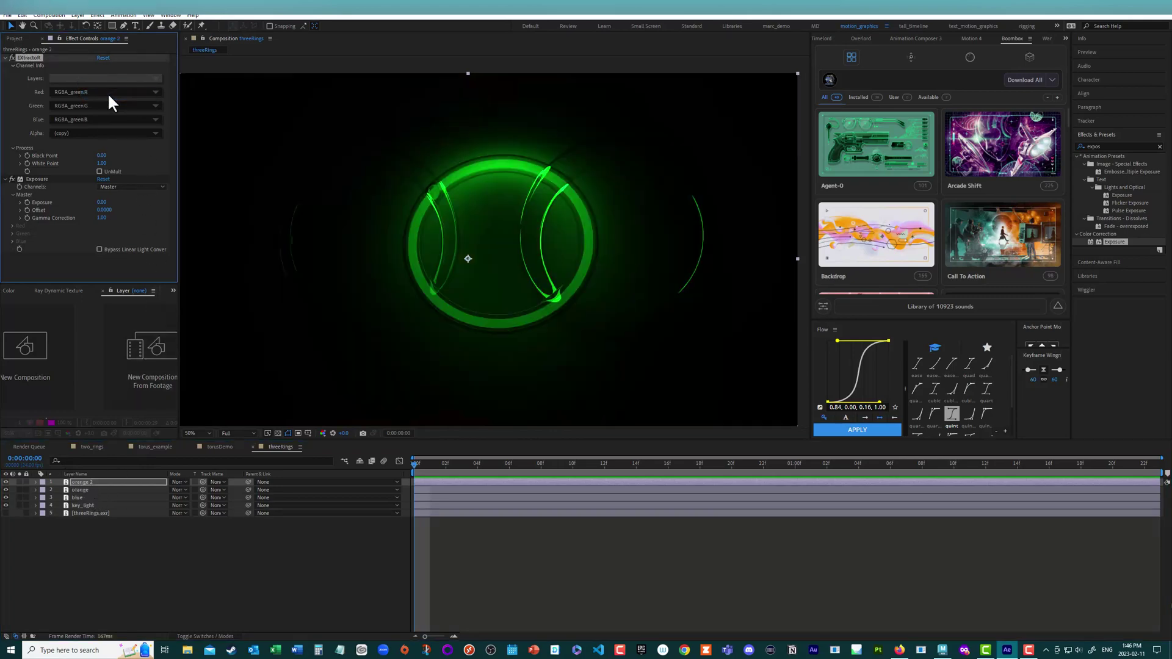
pyautogui.click(85, 481)
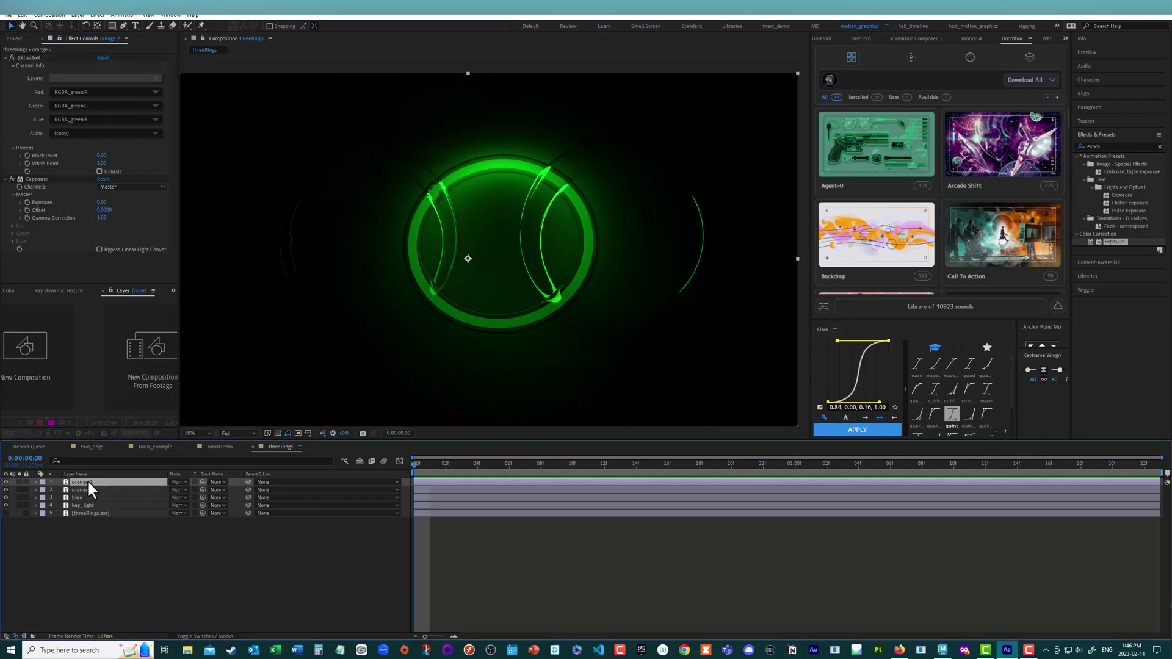
pyautogui.write('green')
pyautogui.press('Return')
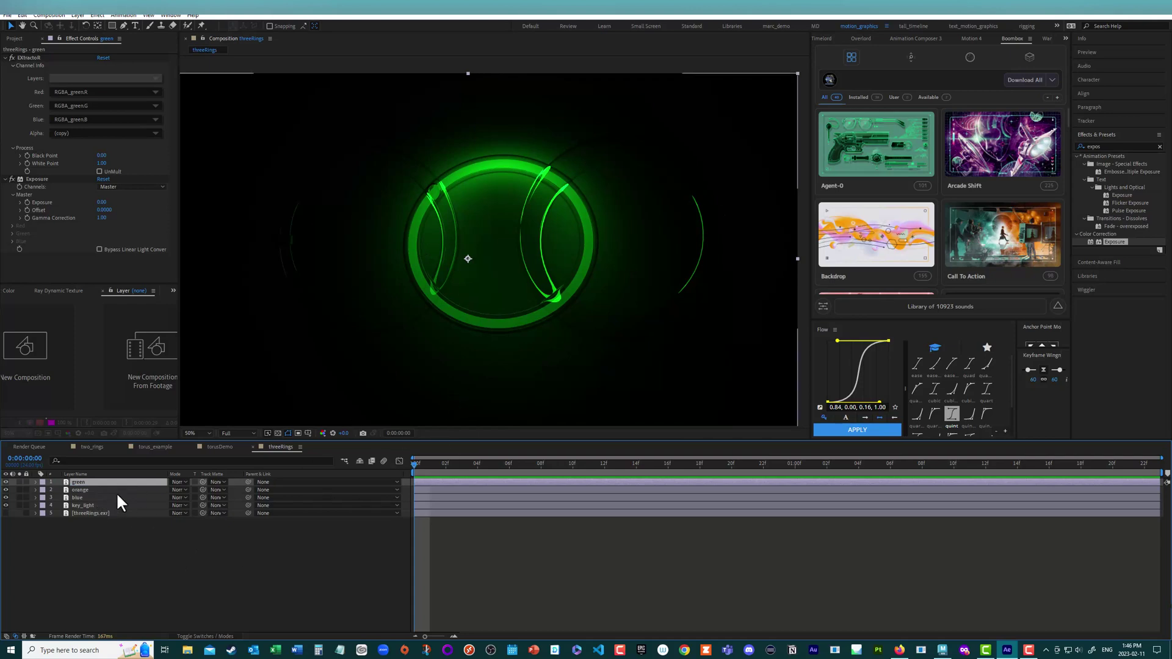
# Set the blending mode of the green, orange and blue layers to Add
pyautogui.click(82, 514)
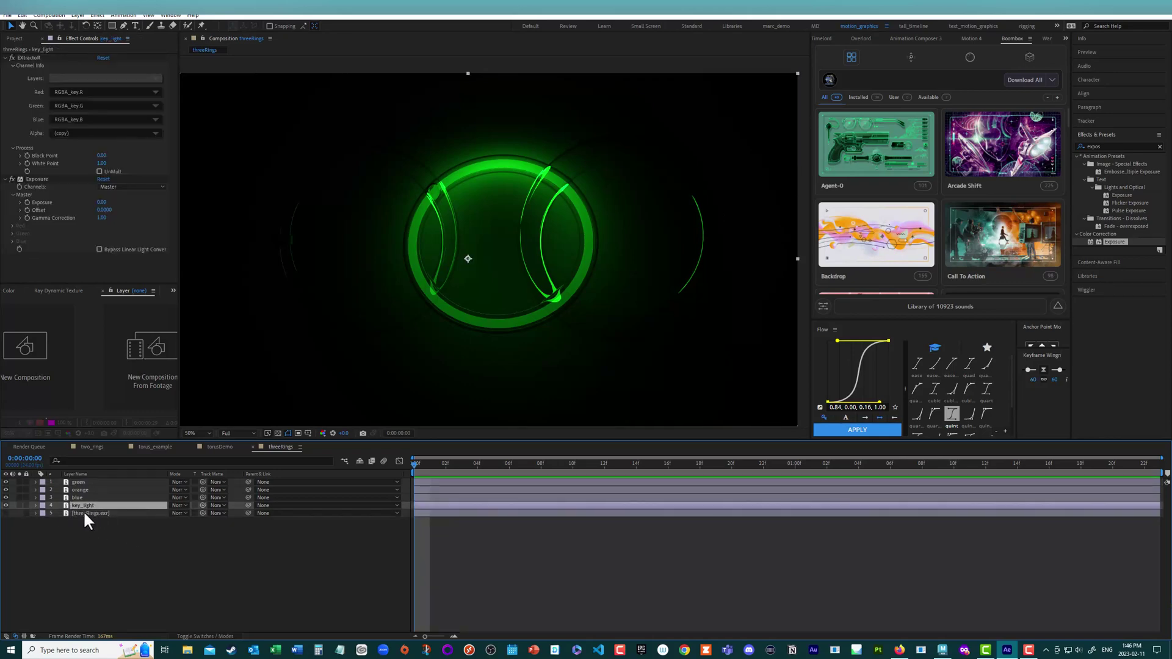
pyautogui.click(94, 490)
pyautogui.click(93, 497)
pyautogui.keyDown('shift'); pyautogui.click(97, 482); pyautogui.keyUp('shift')
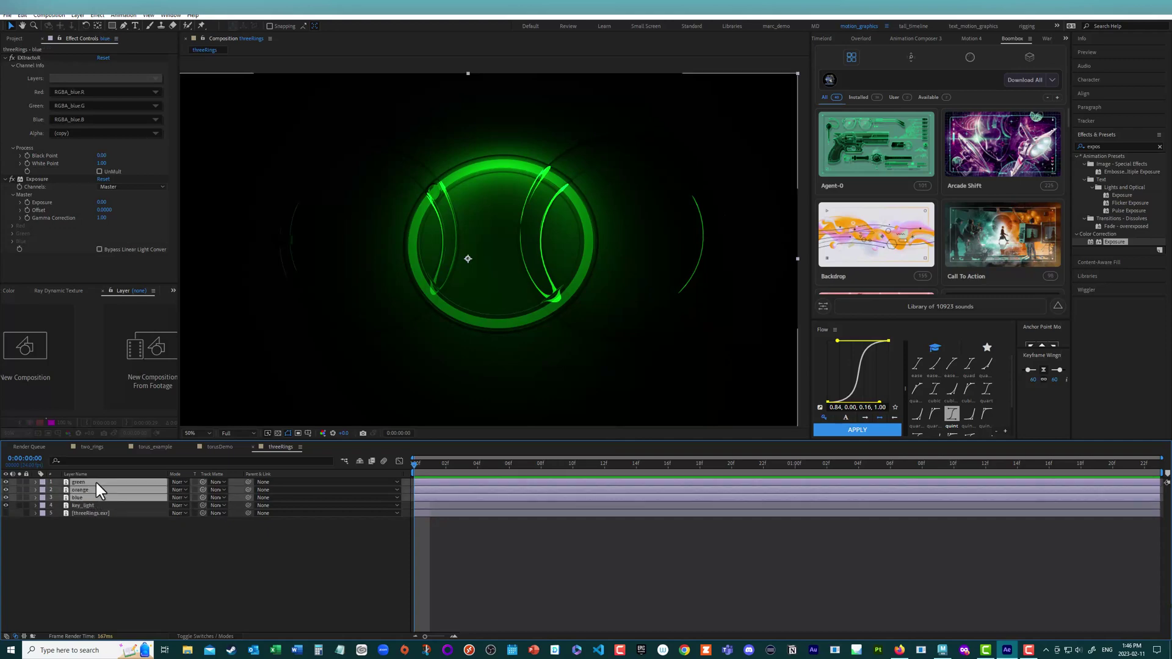
pyautogui.click(176, 481)
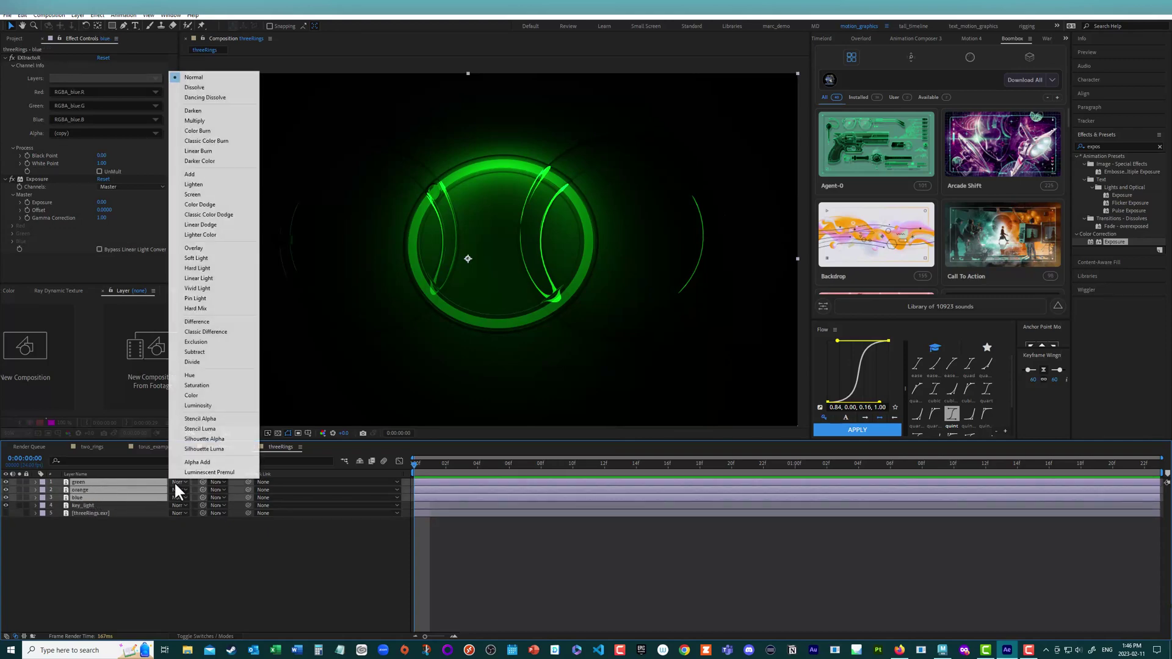
pyautogui.click(243, 174)
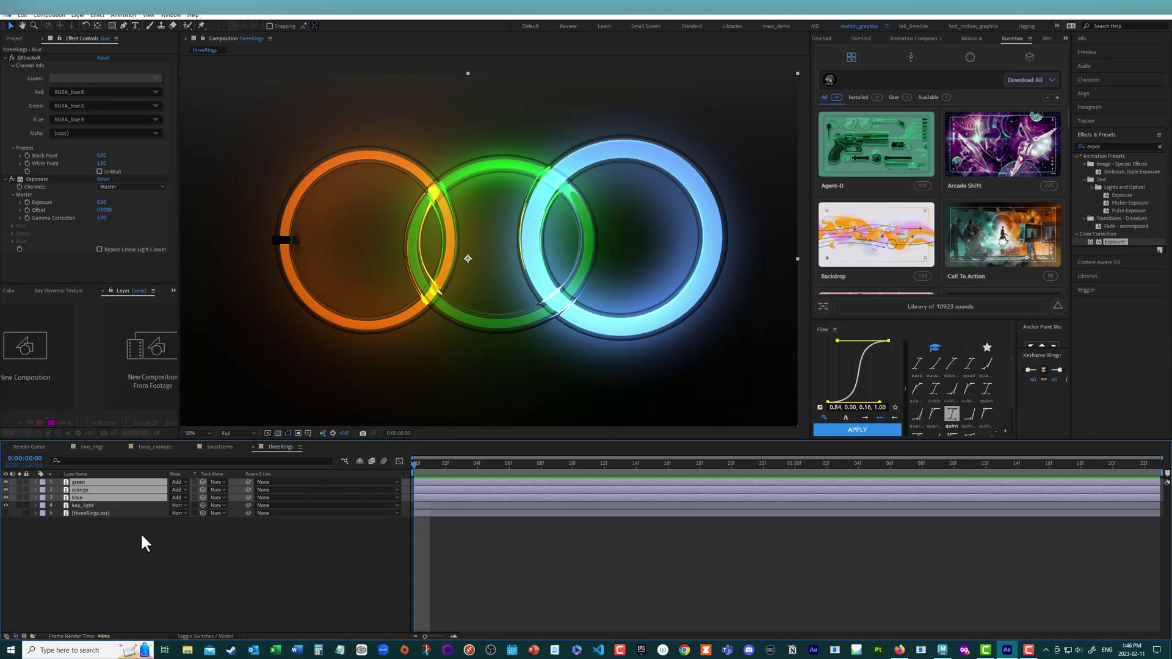
# Switch to Maya to compare the composite with the Arnold RenderView image, and return to After Effects
pyautogui.click(111, 505)
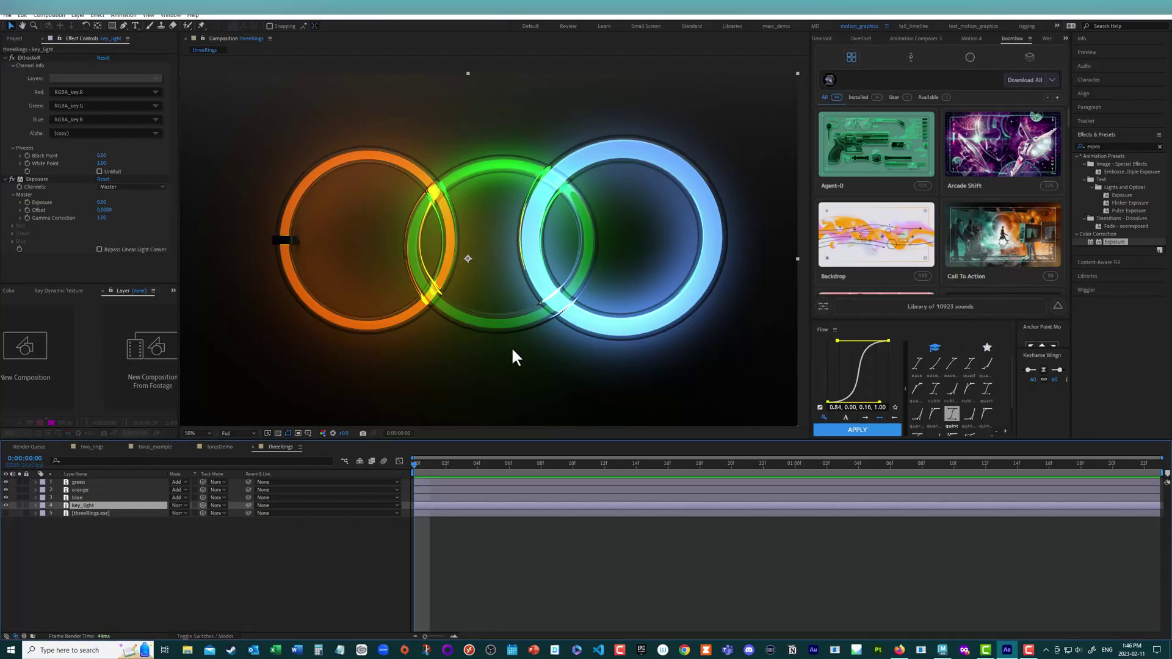
pyautogui.click(942, 650)
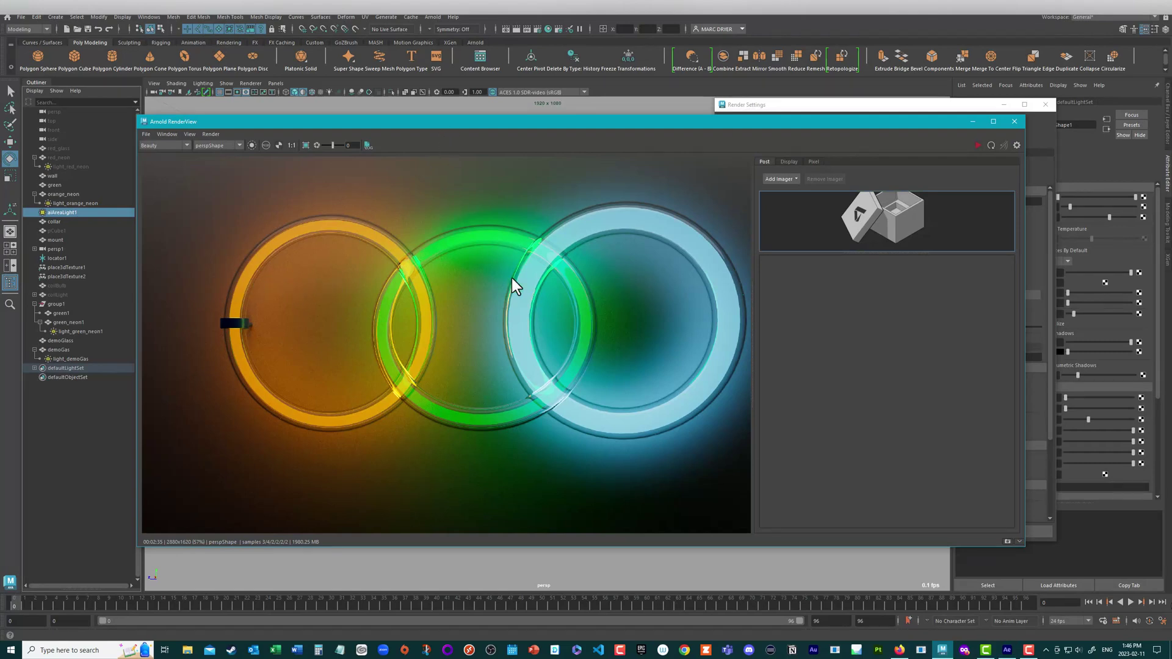
pyautogui.click(1006, 651)
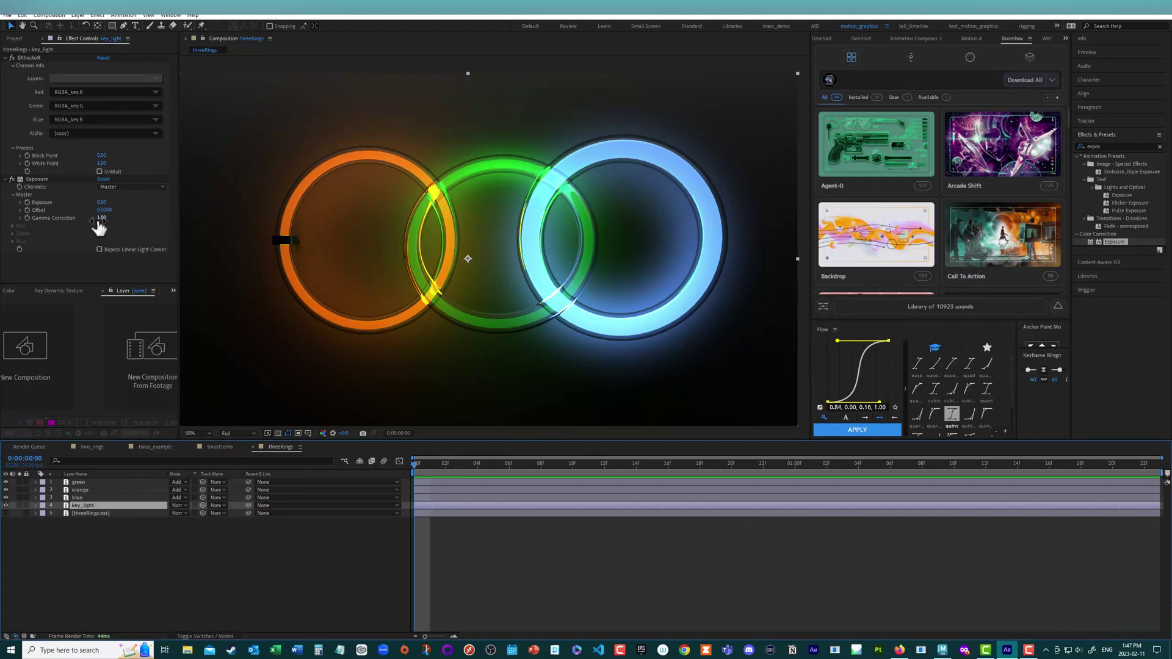
# Try a gamma correction of 1.8 in the green layer's Exposure effect and raise it to 2.2
pyautogui.click(92, 481)
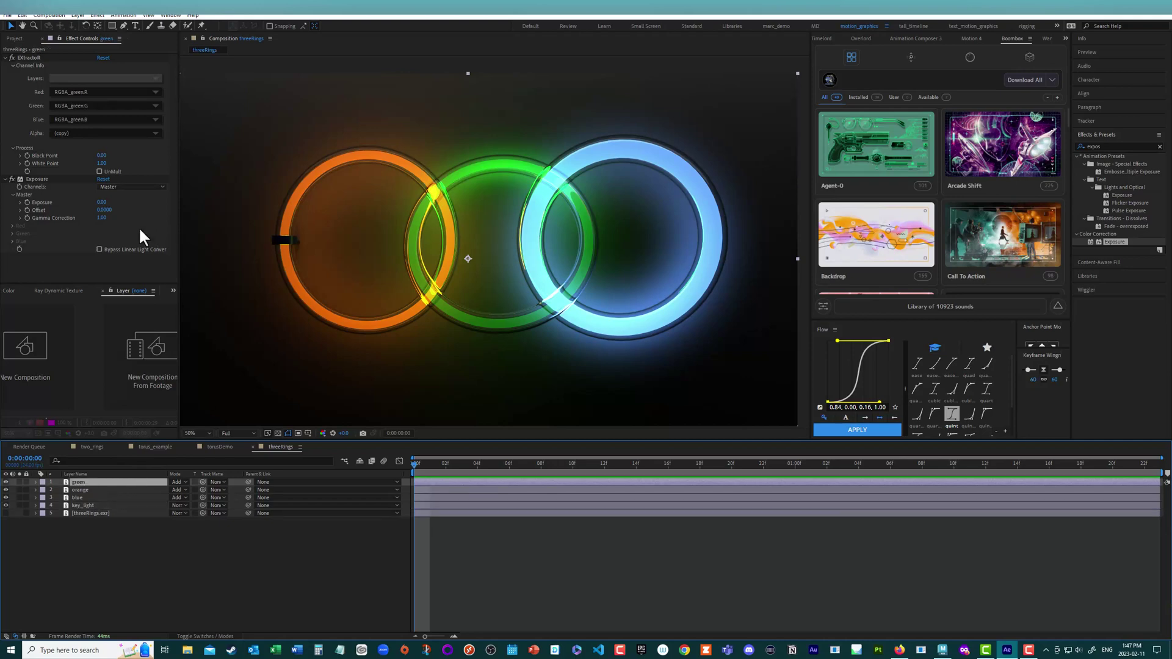
pyautogui.click(102, 218)
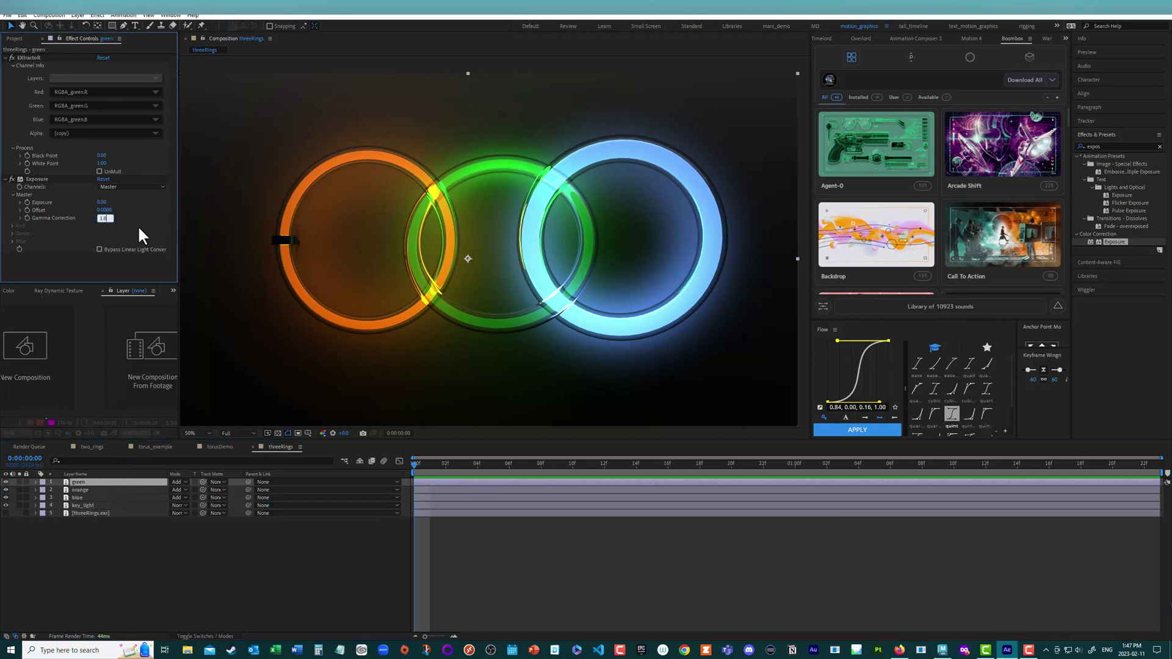
pyautogui.press('Return')
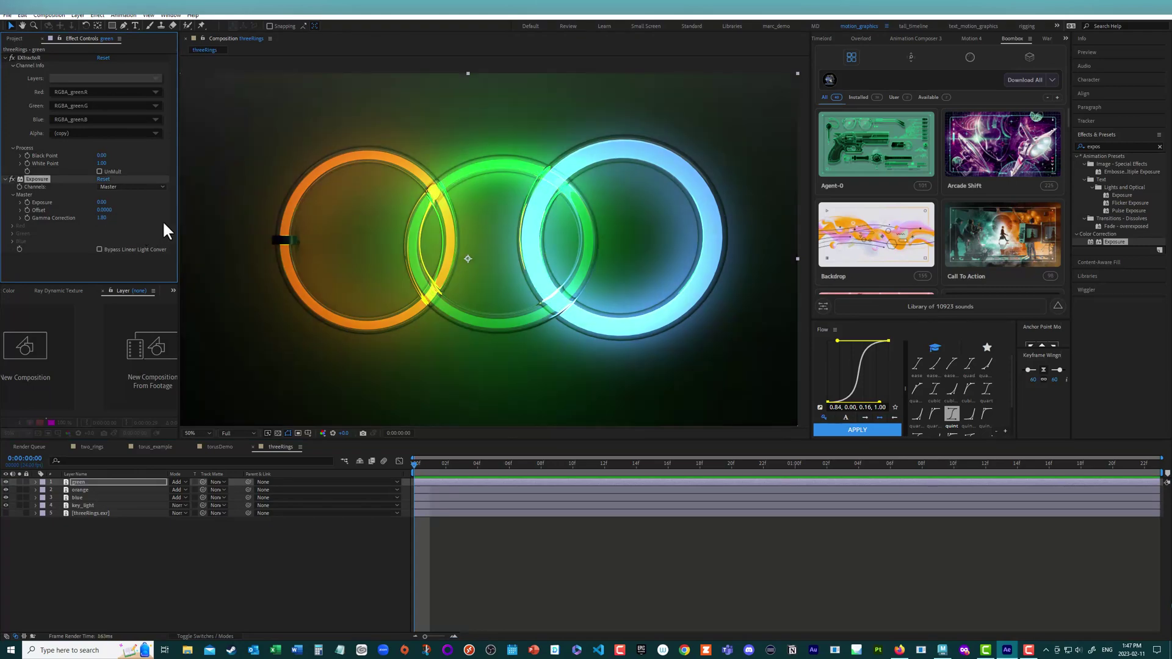
pyautogui.click(101, 218)
pyautogui.write('2.1')
pyautogui.press('Return')
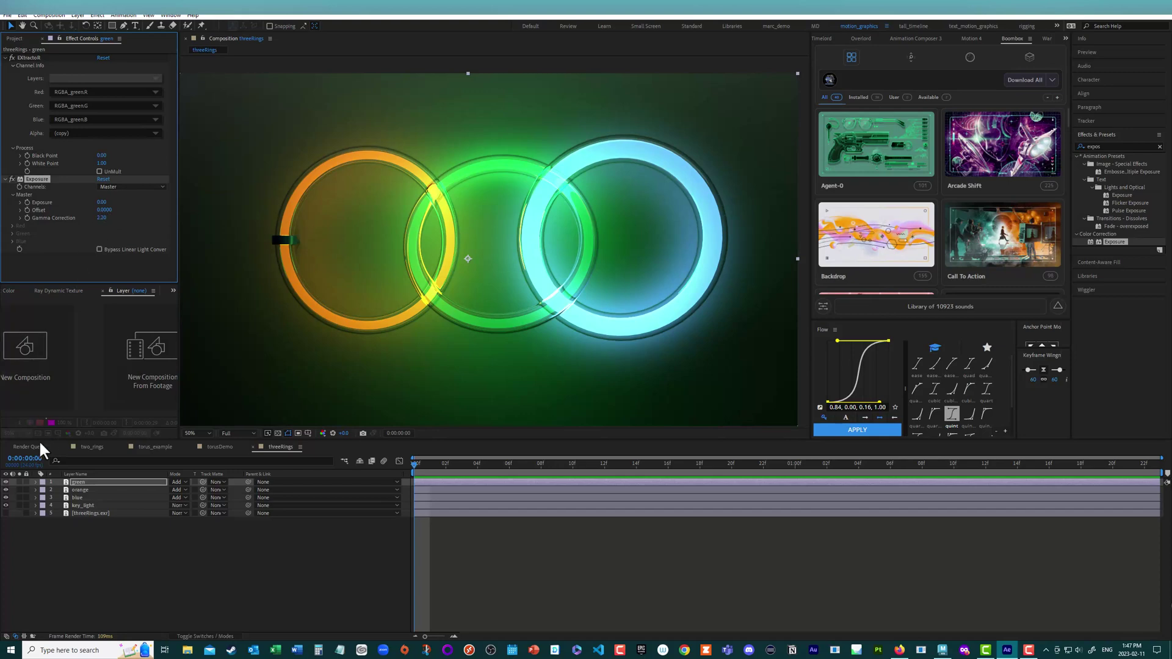
# Try a gamma correction of 2.2 in the orange layer's Exposure effect
pyautogui.click(84, 489)
pyautogui.click(101, 218)
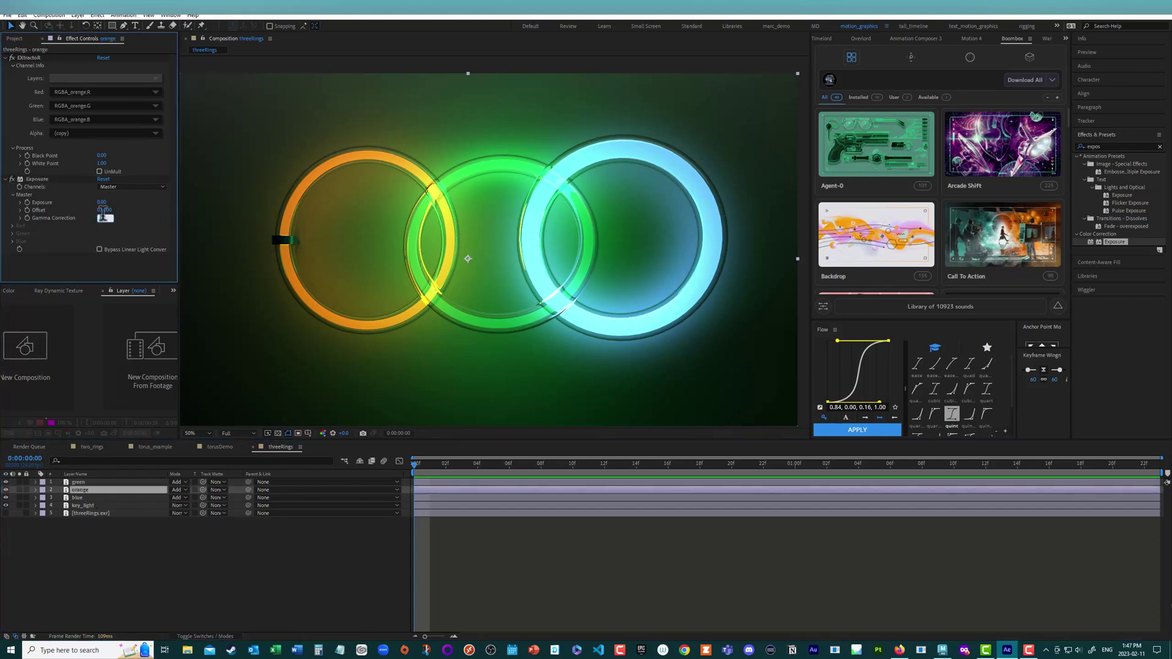
pyautogui.write('2.1')
pyautogui.press('Return')
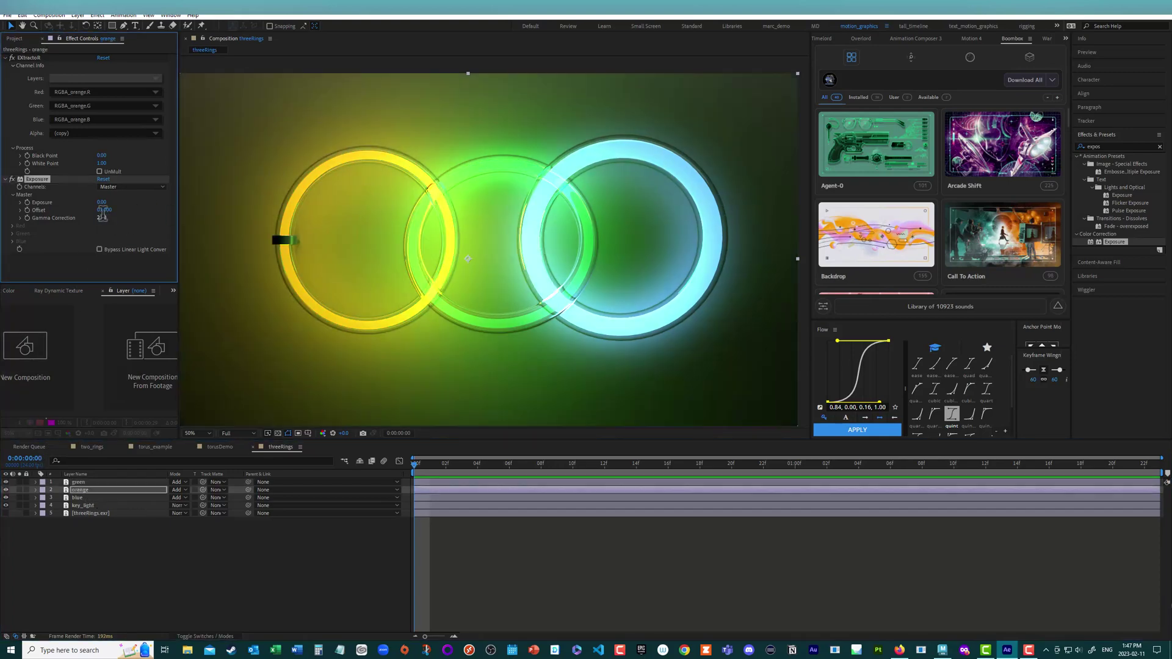
# Try a gamma correction of 1.8 in the blue layer's Exposure effect and set it back to 1
pyautogui.click(91, 497)
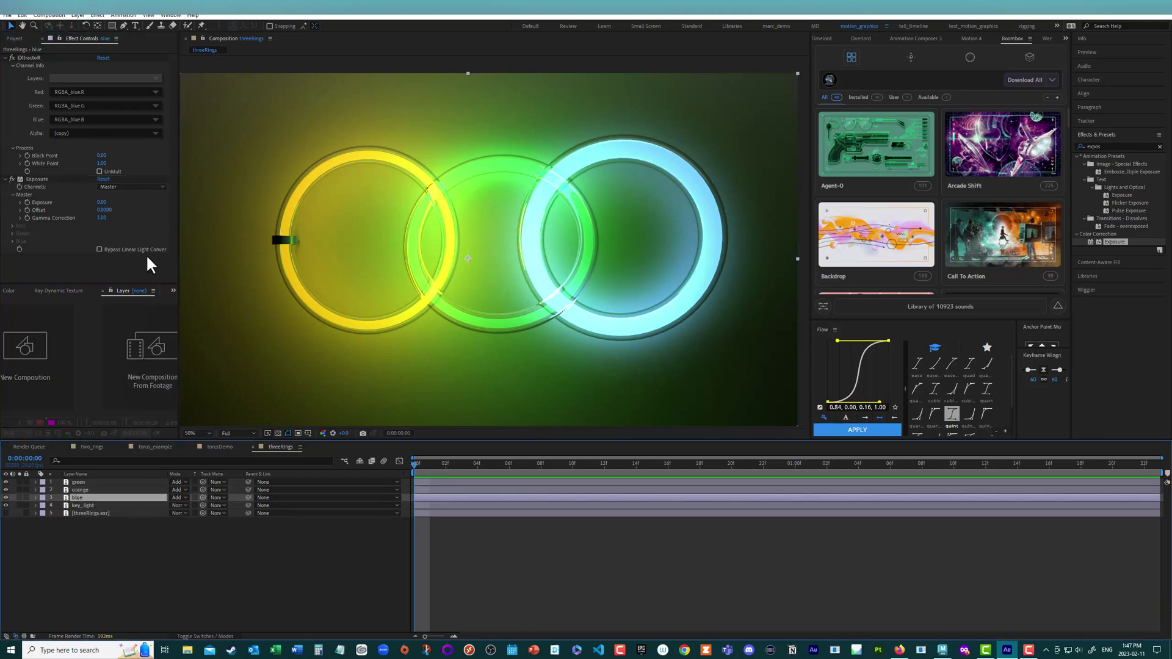
pyautogui.click(103, 218)
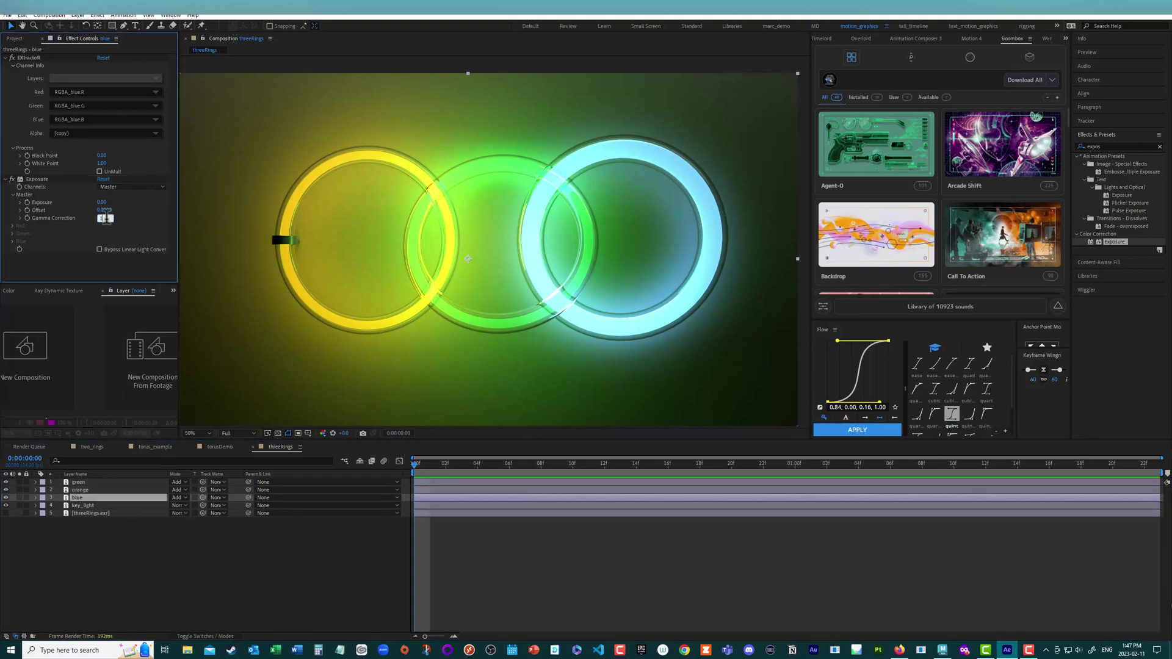
pyautogui.write('1.8')
pyautogui.press('Return')
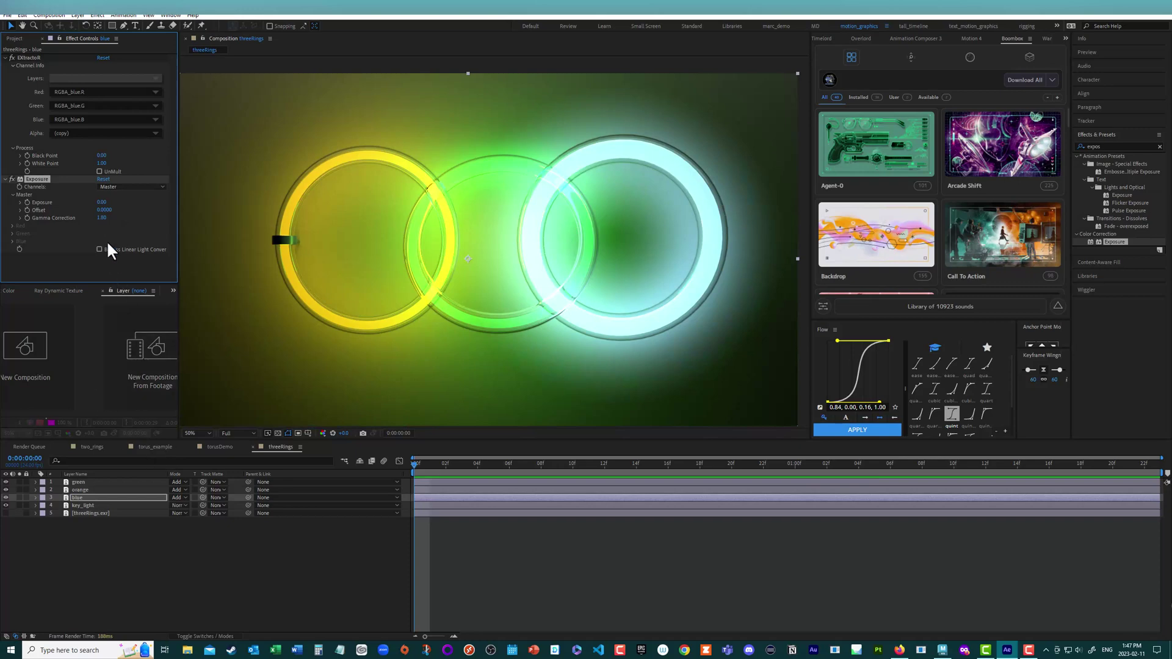
pyautogui.click(100, 217)
pyautogui.write('1')
pyautogui.press('Return')
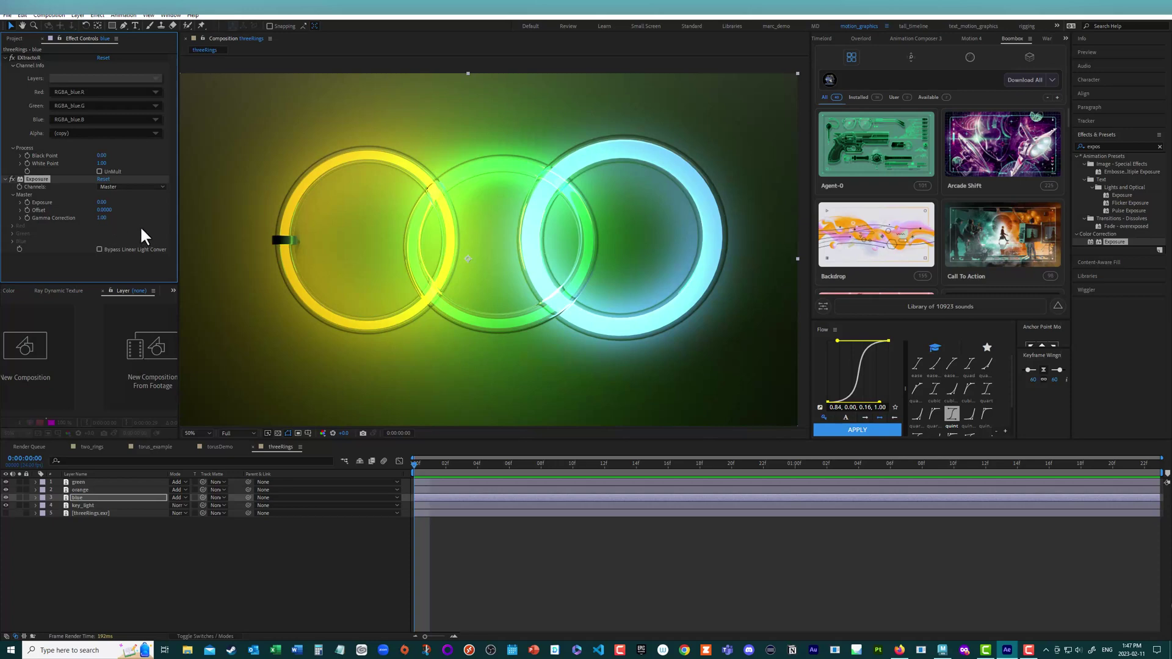
# Set the orange layer's gamma correction back to 1 and raise it slightly from there
pyautogui.click(134, 490)
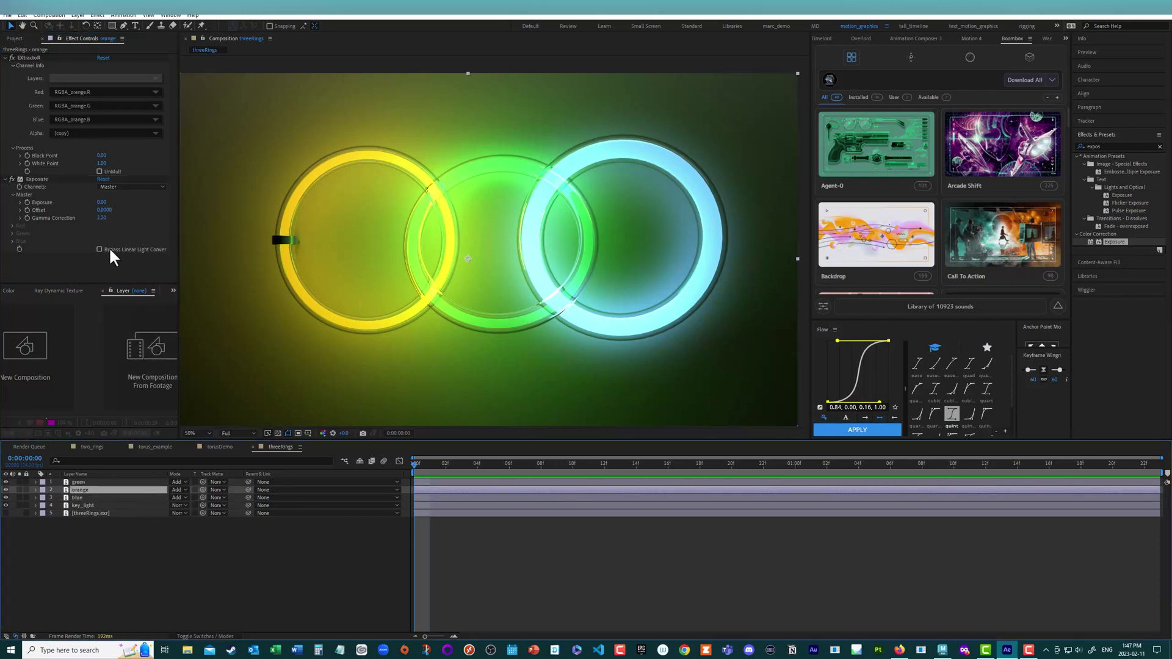
pyautogui.click(101, 218)
pyautogui.write('1')
pyautogui.press('Return')
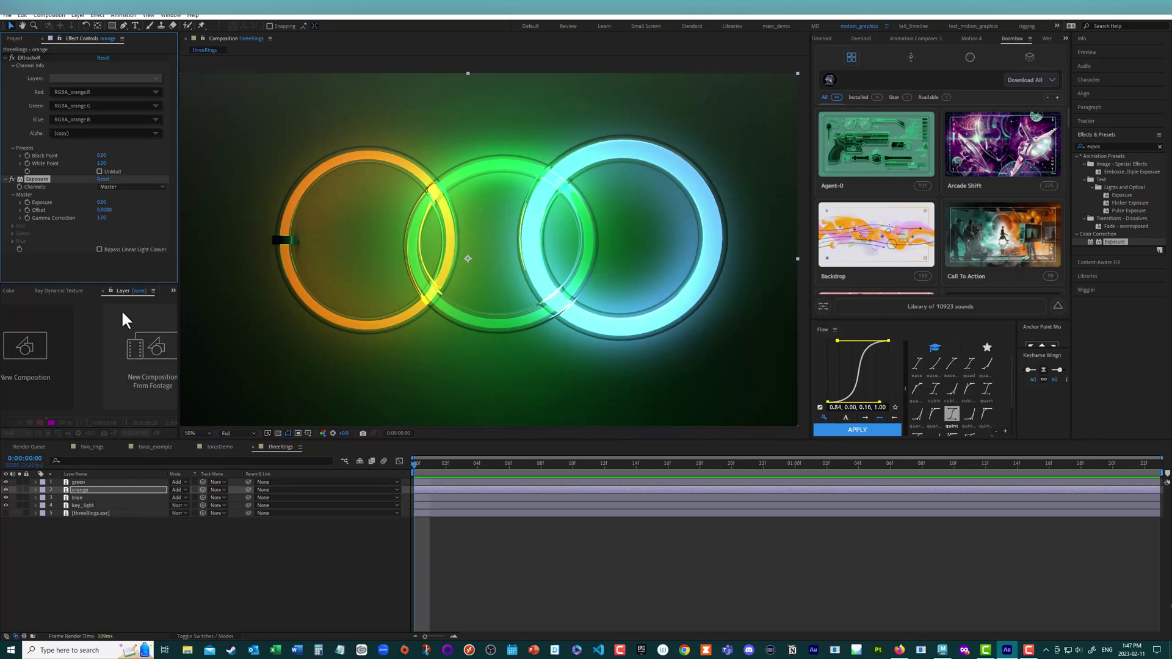
pyautogui.moveTo(102, 216); pyautogui.dragTo(124, 217)
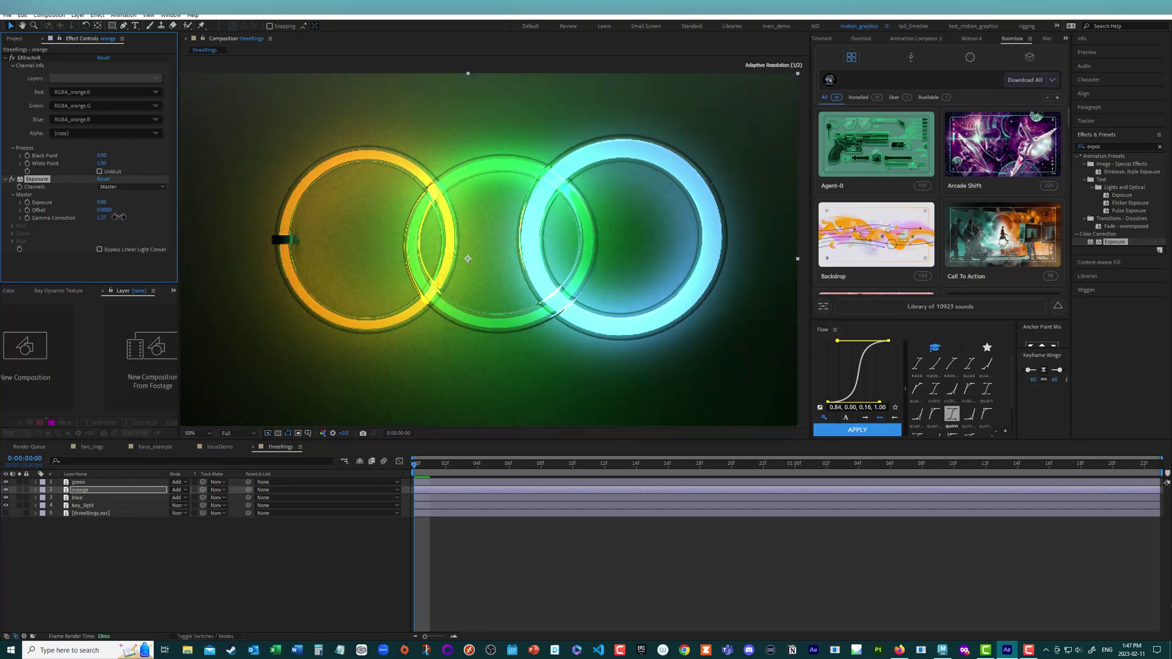
# Lower the green layer's gamma correction somewhat and raise the key_light layer's gamma correction to about 1.77
pyautogui.click(94, 482)
pyautogui.moveTo(102, 218); pyautogui.dragTo(80, 218)
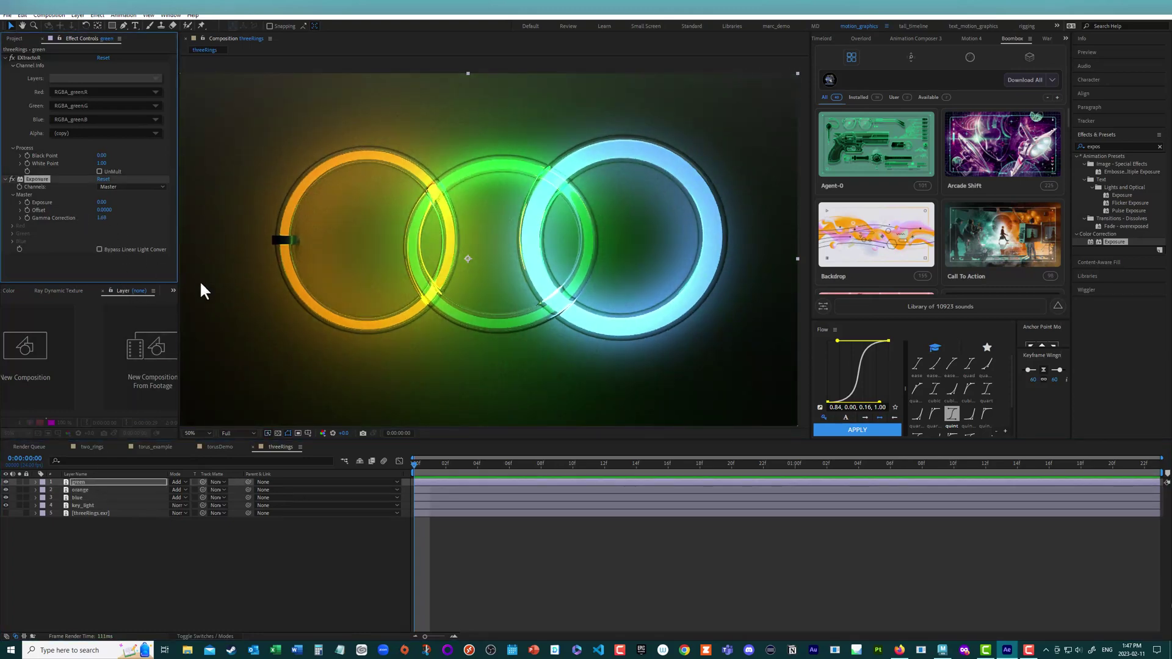
pyautogui.click(101, 506)
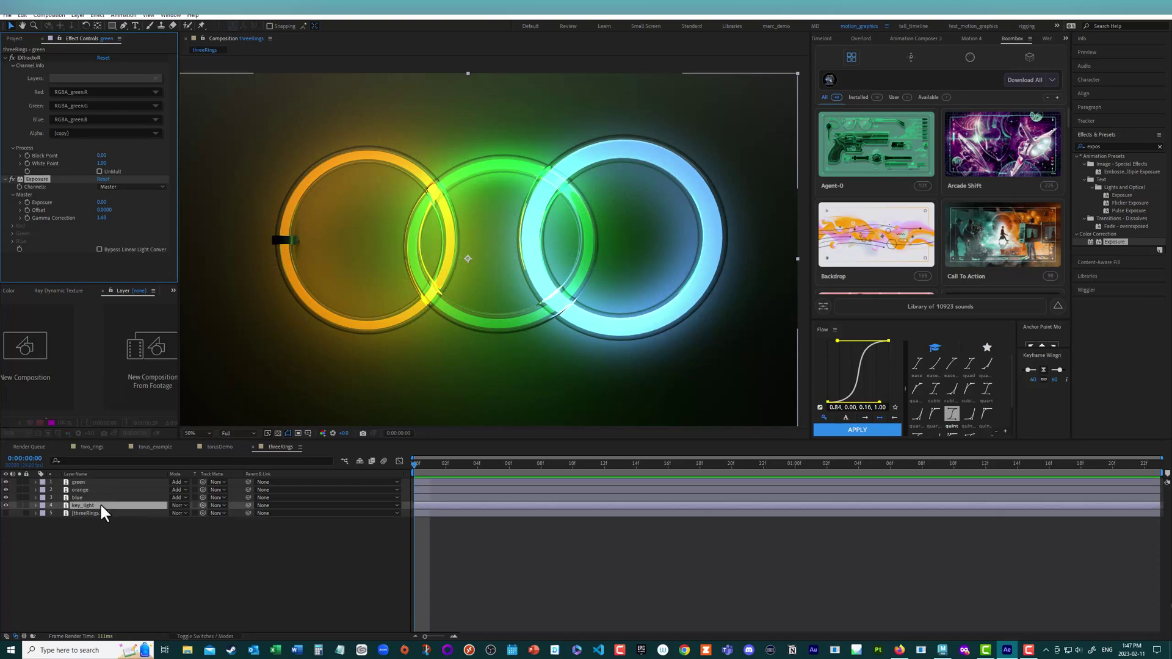
pyautogui.moveTo(102, 219); pyautogui.dragTo(135, 220)
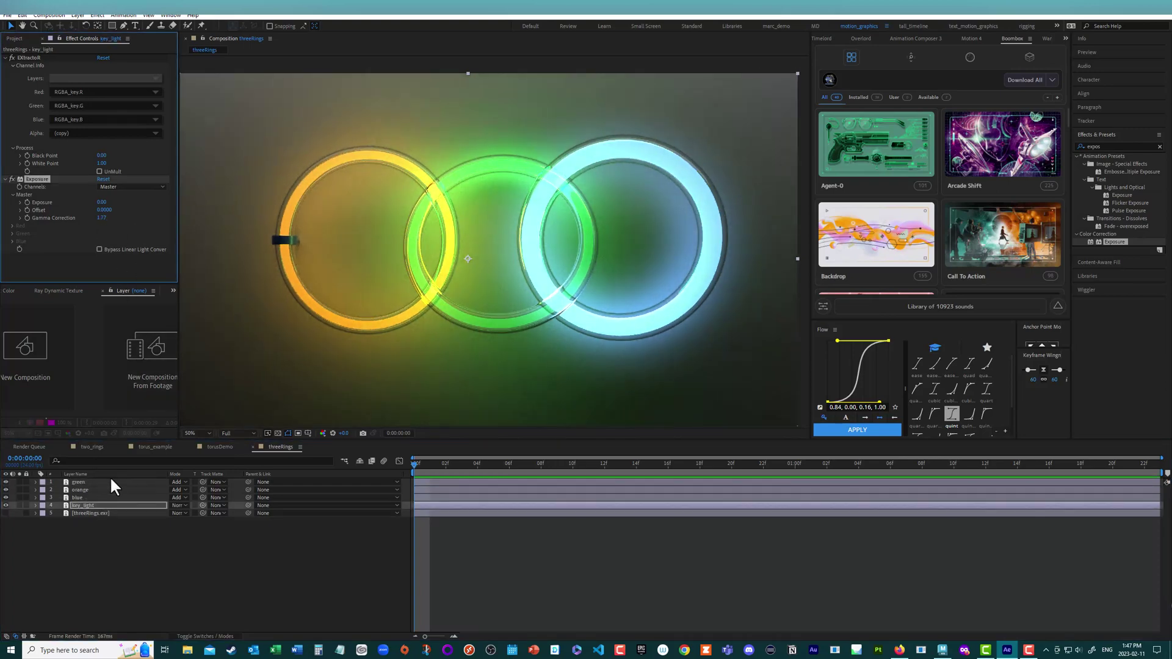
# Switch to Maya to check the Arnold render against the gamma-adjusted composite, and return to the After Effects timeline
pyautogui.click(941, 651)
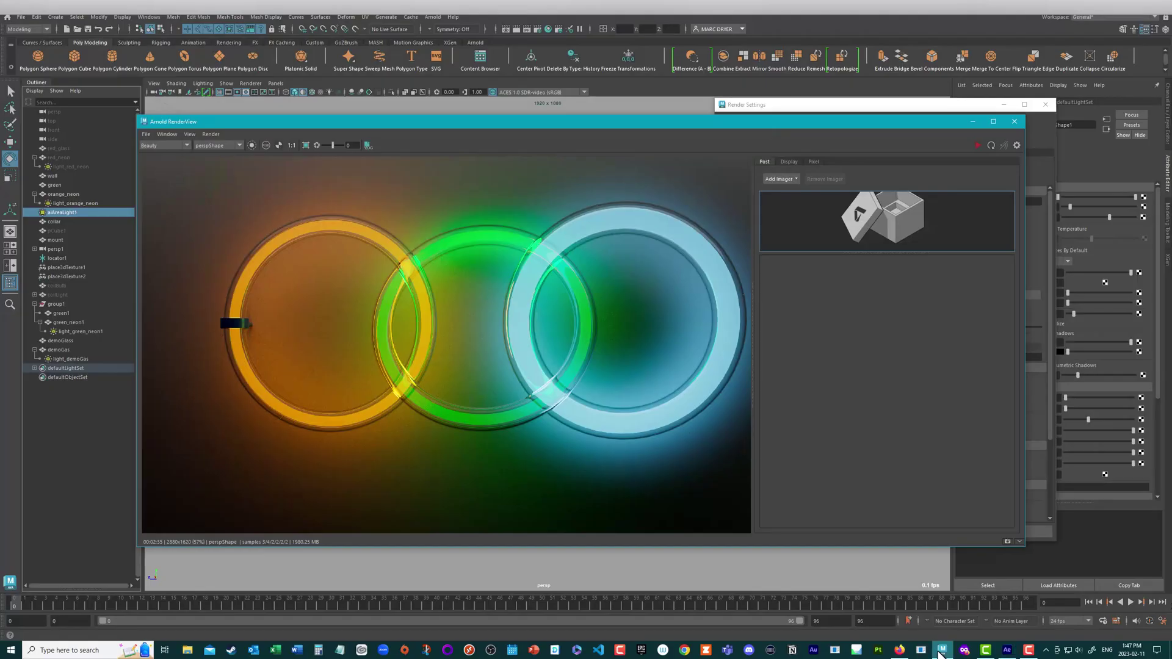
pyautogui.click(1008, 651)
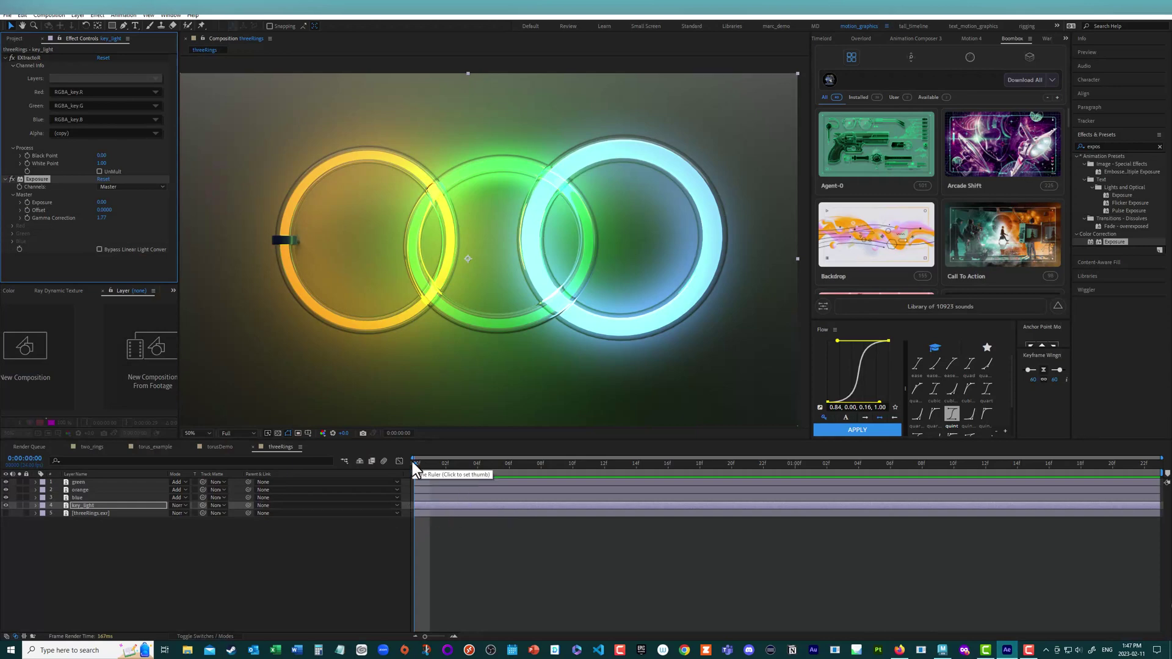
pyautogui.moveTo(445, 463); pyautogui.dragTo(385, 472)
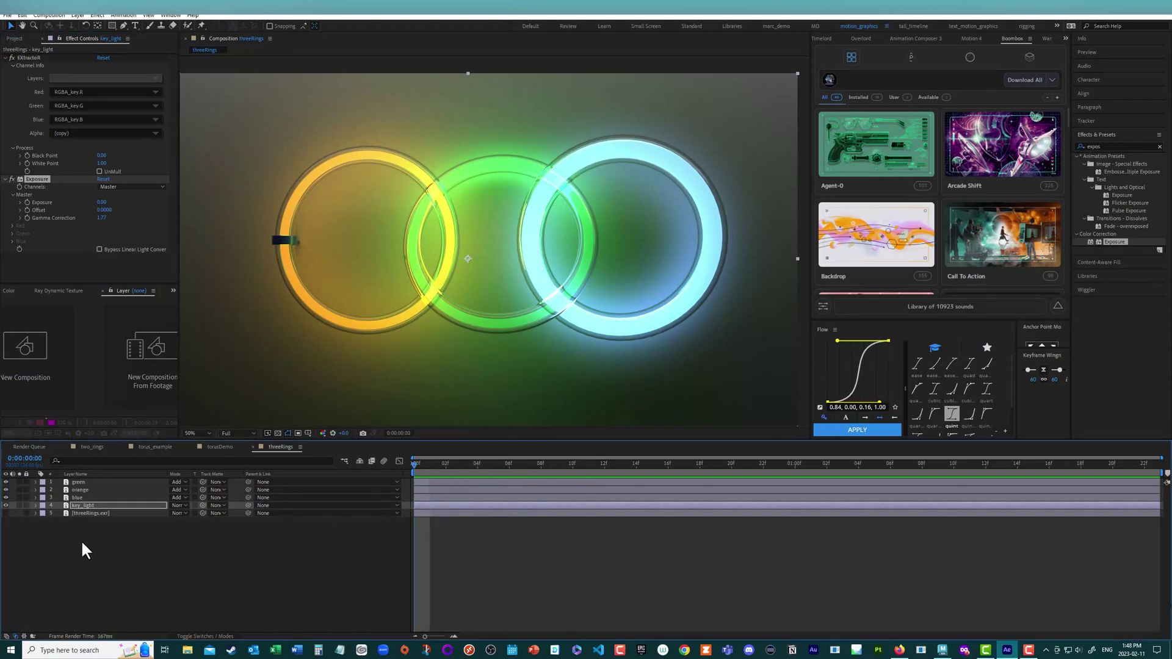
# Move the blue layer to the top of the layer stack, above the green and orange layers
pyautogui.click(81, 482)
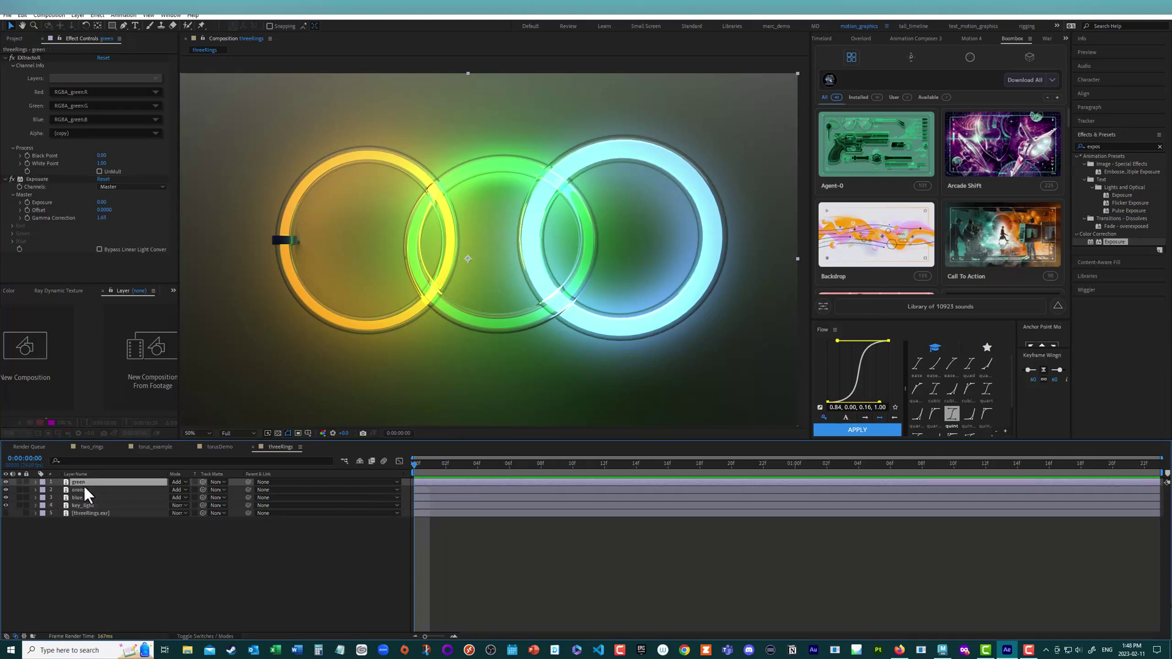
pyautogui.click(84, 488)
pyautogui.click(87, 497)
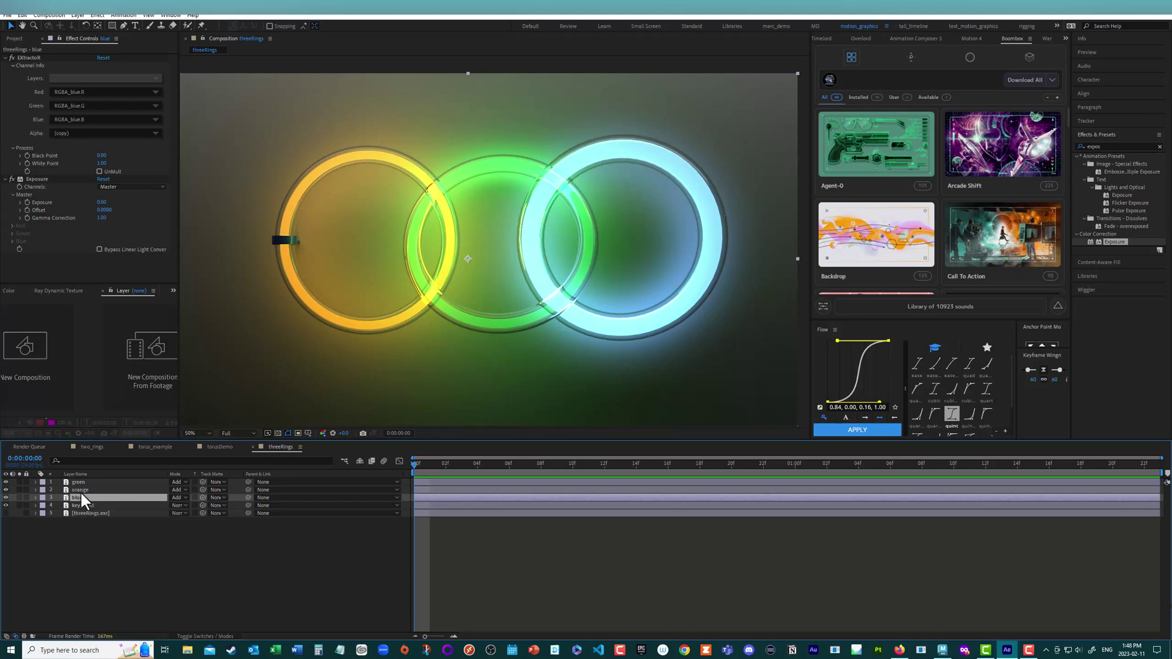
pyautogui.moveTo(78, 495); pyautogui.dragTo(72, 478)
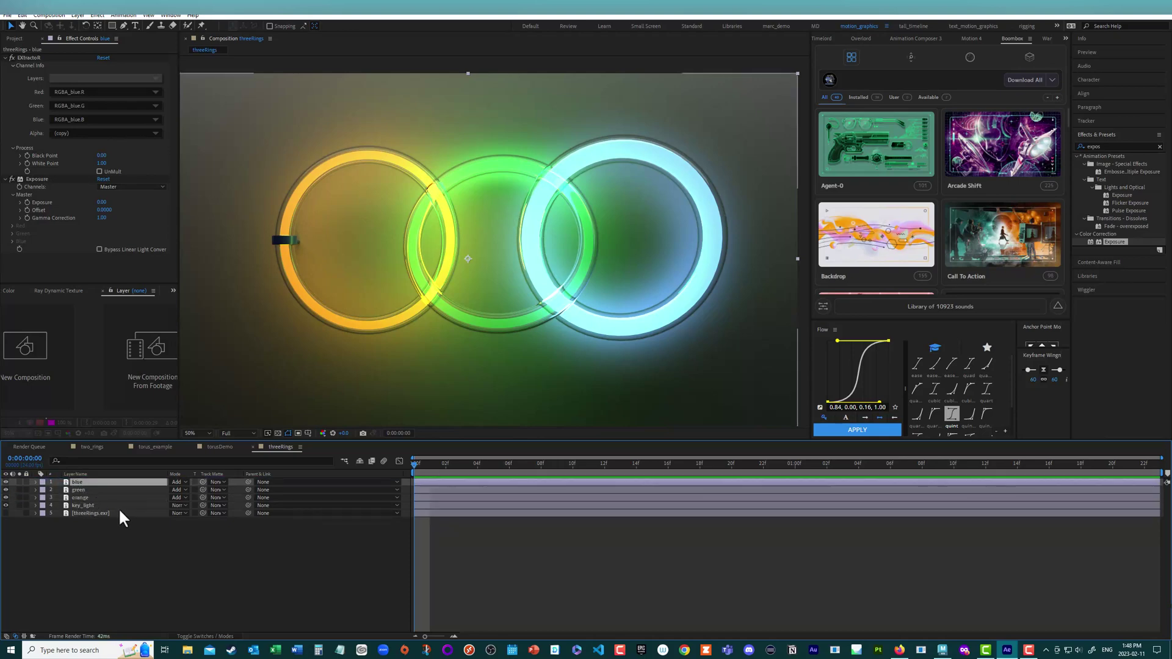
# Keyframe the blue, green and orange layers' opacity at 100%, staggering the keyframes at 12f, 01:00f and the composition's end respectively
pyautogui.keyDown('shift'); pyautogui.click(86, 497); pyautogui.keyUp('shift')
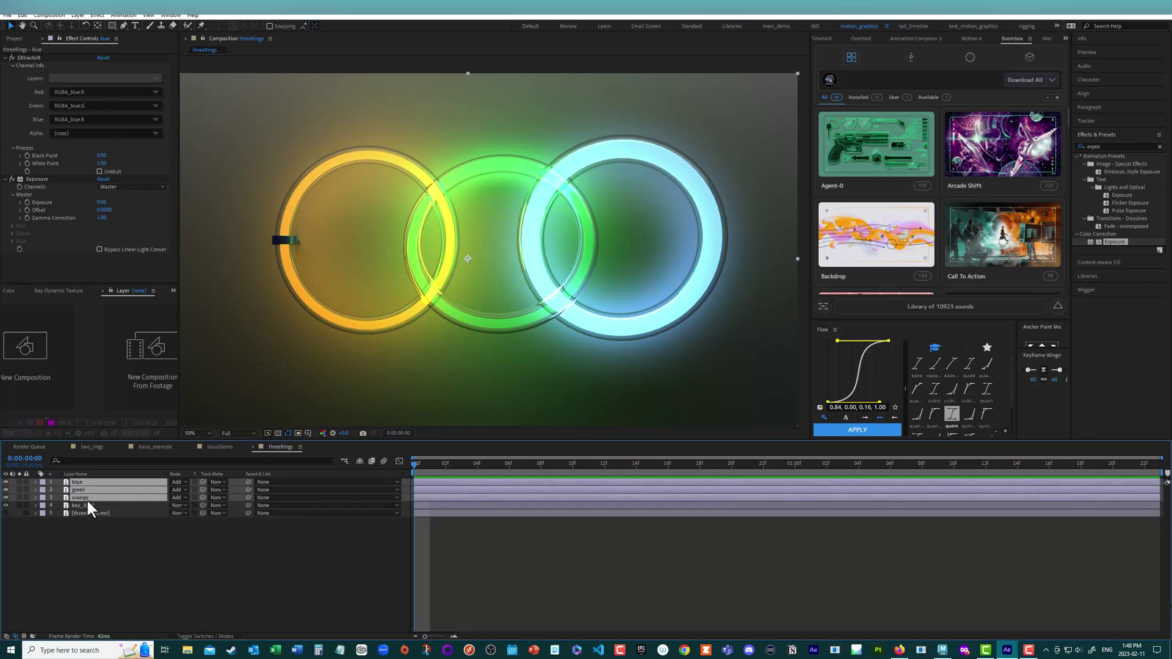
pyautogui.press('t')
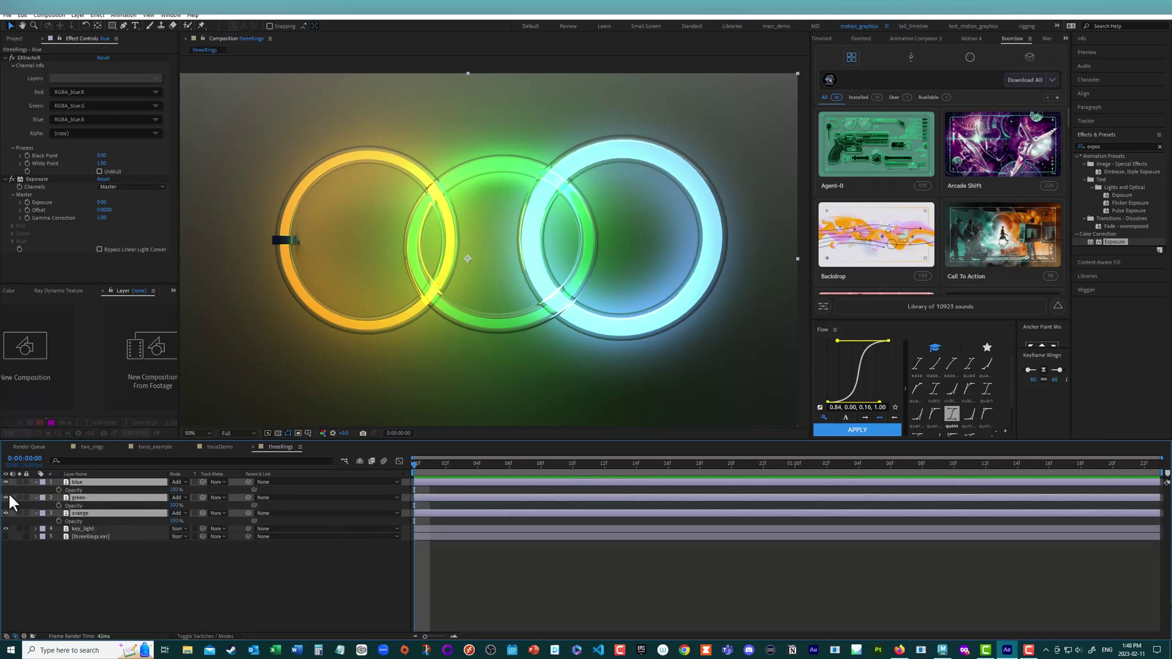
pyautogui.click(58, 489)
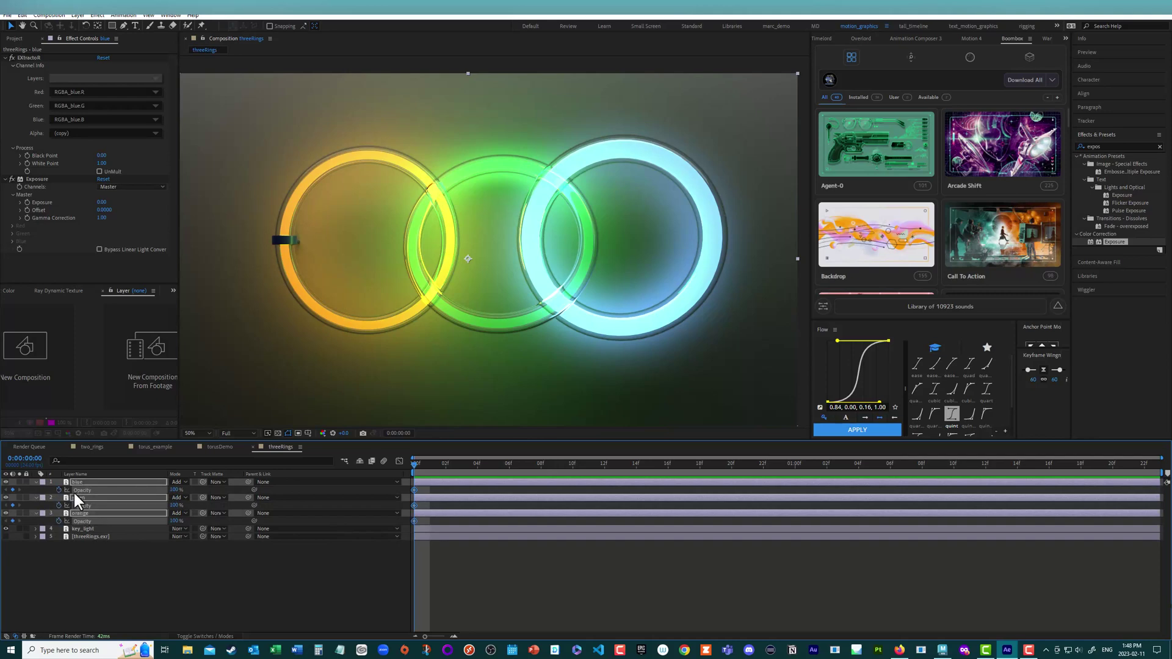
pyautogui.moveTo(415, 490); pyautogui.dragTo(1155, 524)
pyautogui.click(793, 521)
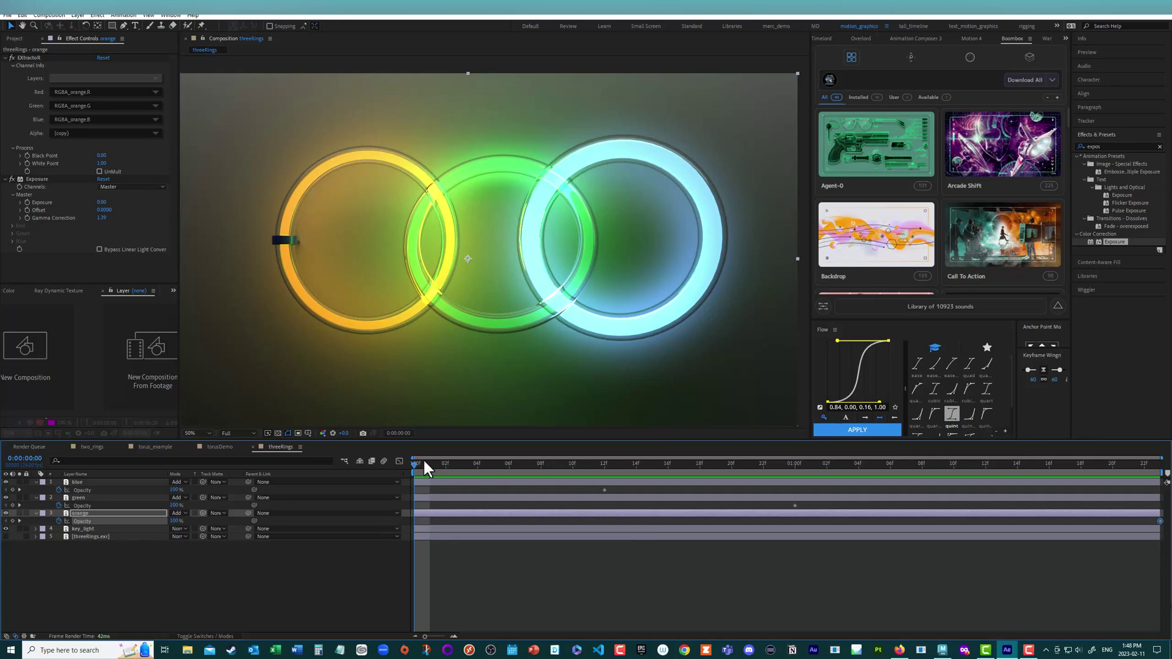
# Set the blue, green and orange layers' opacity to 0% at the first frame
pyautogui.keyDown('shift'); pyautogui.click(108, 481); pyautogui.keyUp('shift')
pyautogui.moveTo(175, 490); pyautogui.dragTo(4, 488)
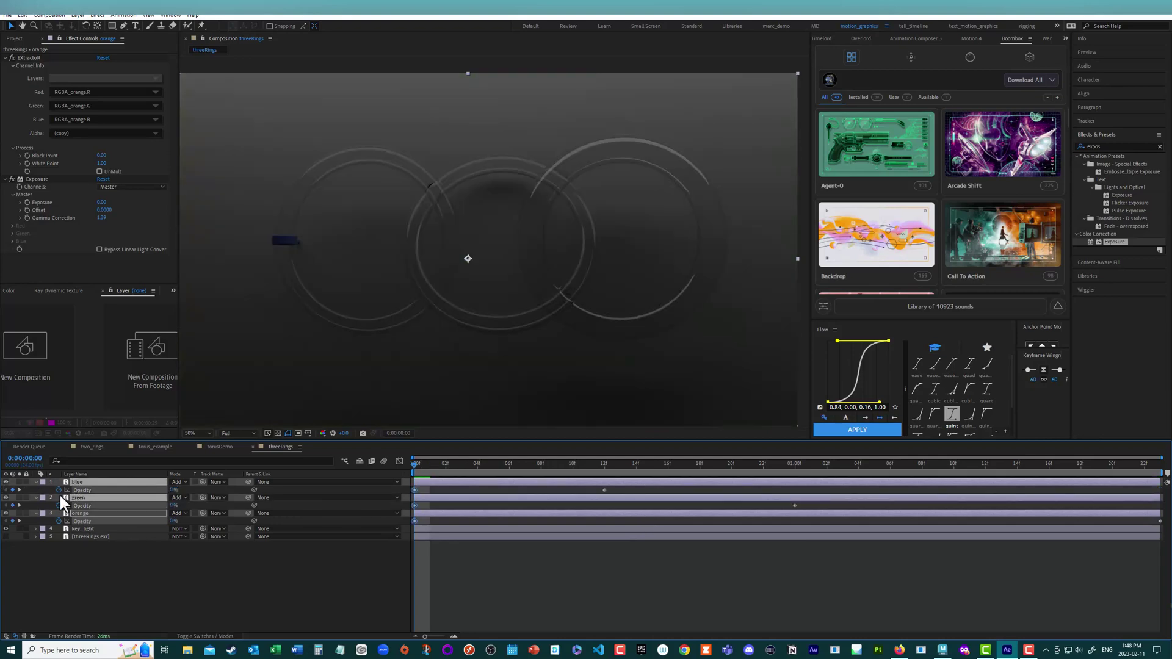
# Shift green's 0% opacity keyframe to 12f and orange's to 01:00f, end orange's fade at about 01:17f, and preview the animation
pyautogui.click(420, 505)
pyautogui.moveTo(420, 502); pyautogui.dragTo(792, 529)
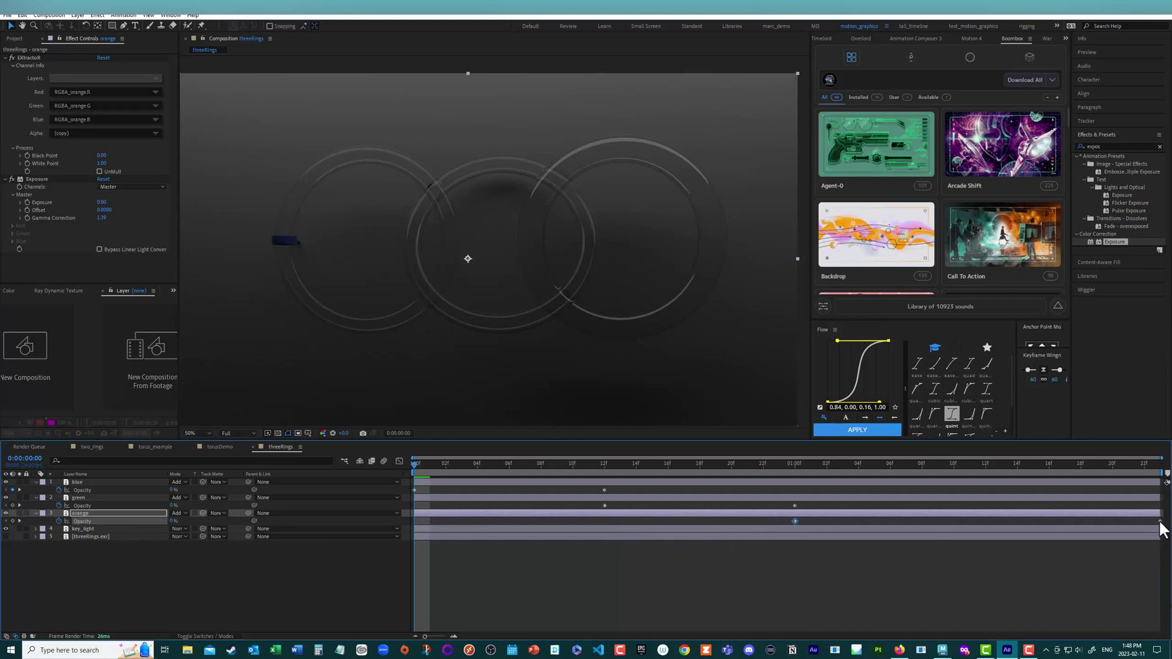
pyautogui.moveTo(1092, 535); pyautogui.dragTo(1061, 537)
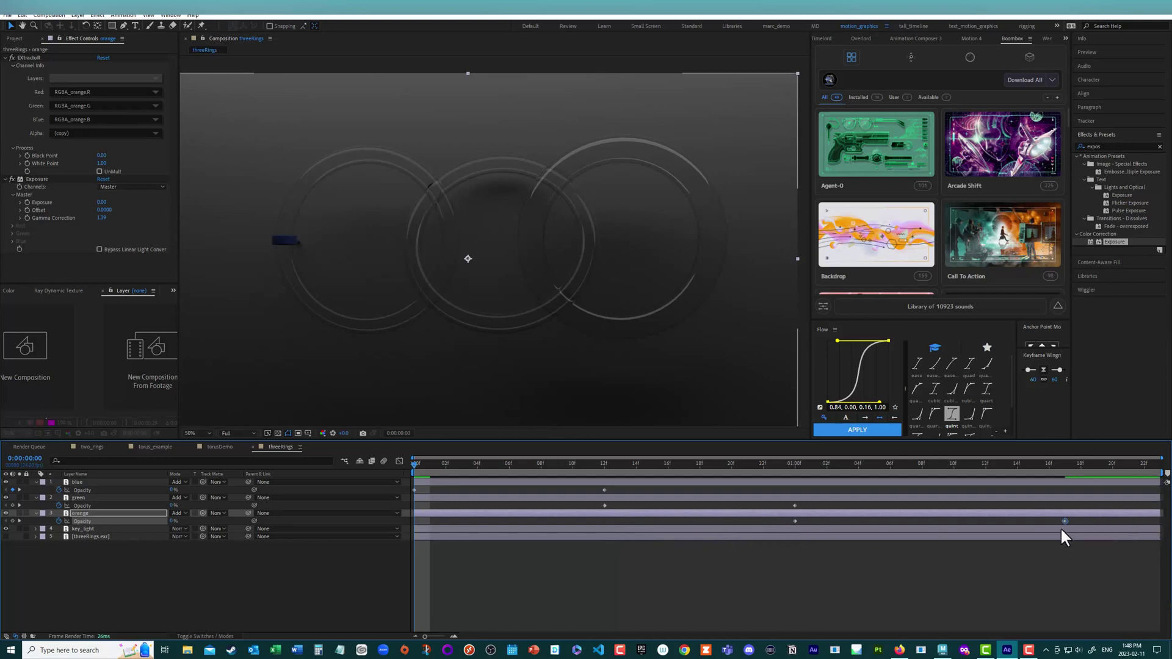
pyautogui.press('space')
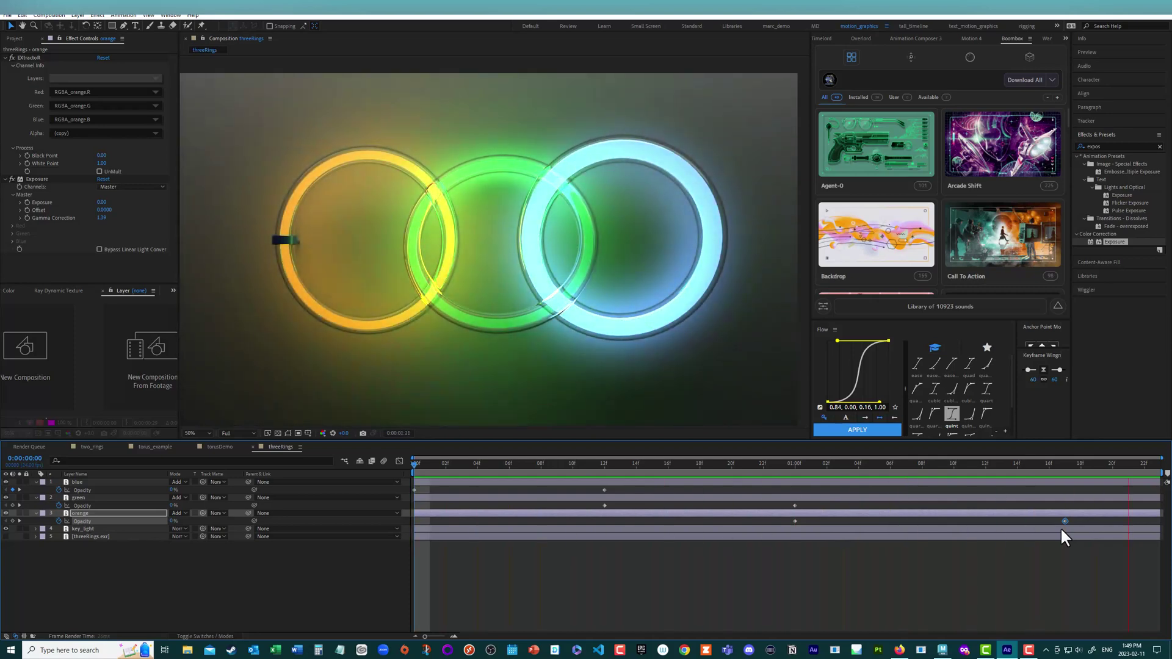
pyautogui.press('space')
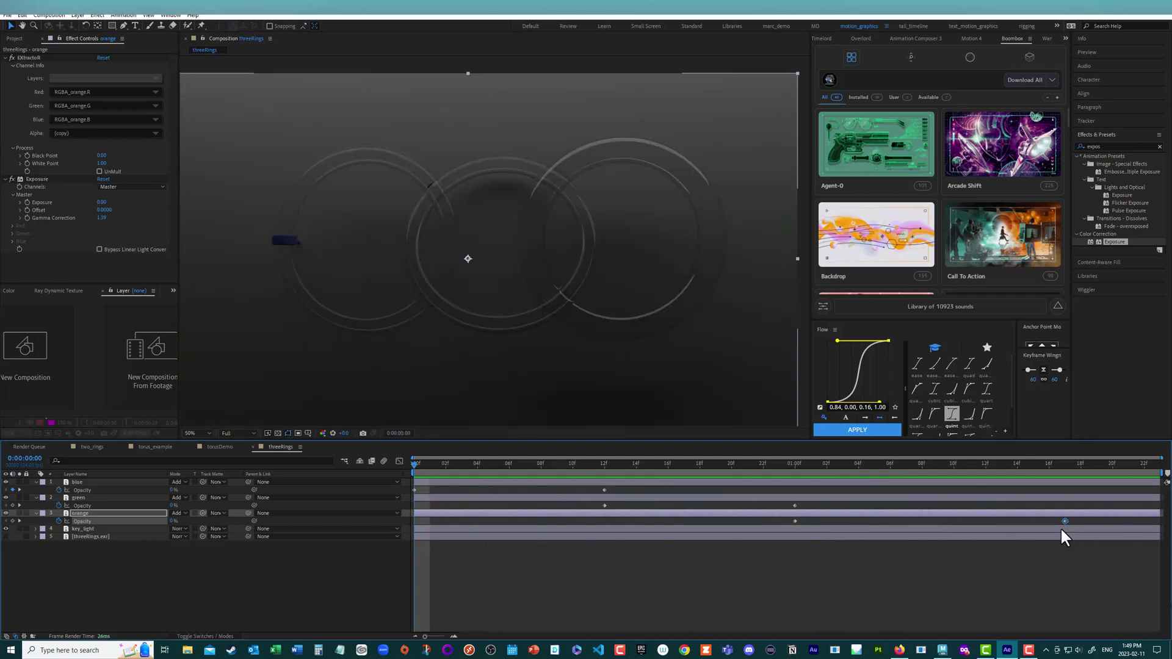